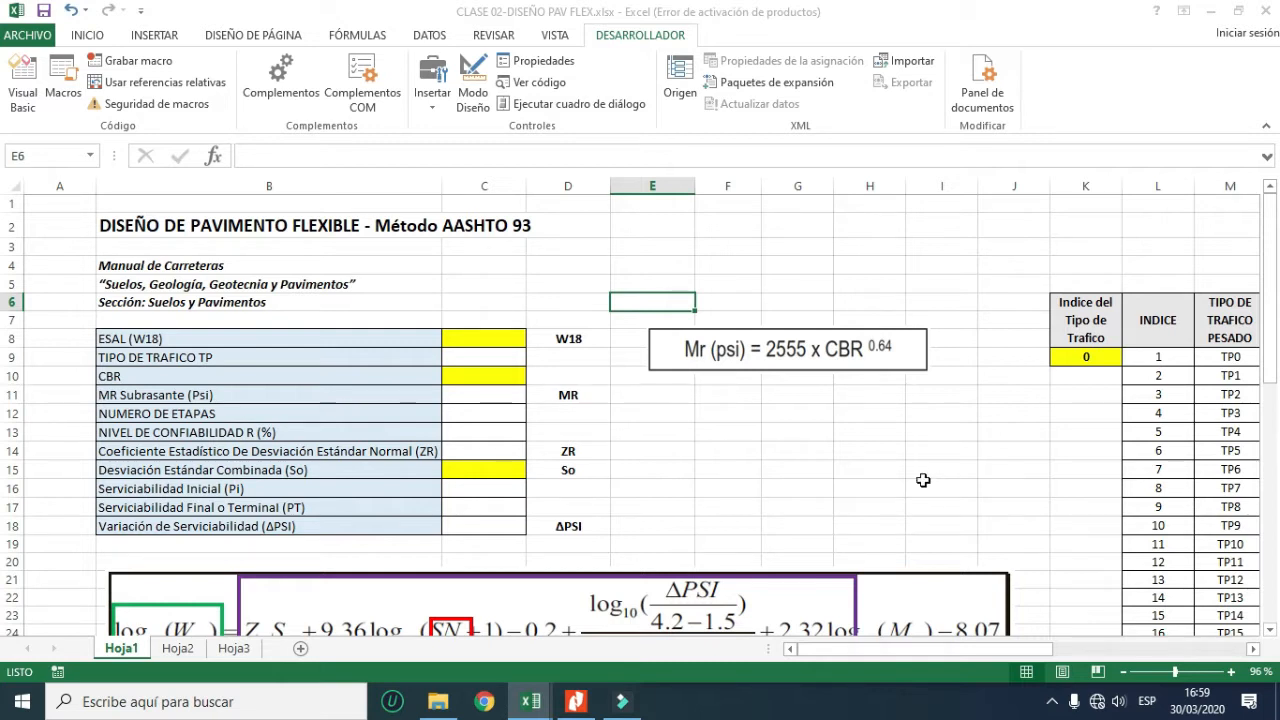
- Look over the design parameter list and the traffic, reliability and standard deviation reference tables on Hoja1
click(880, 505)
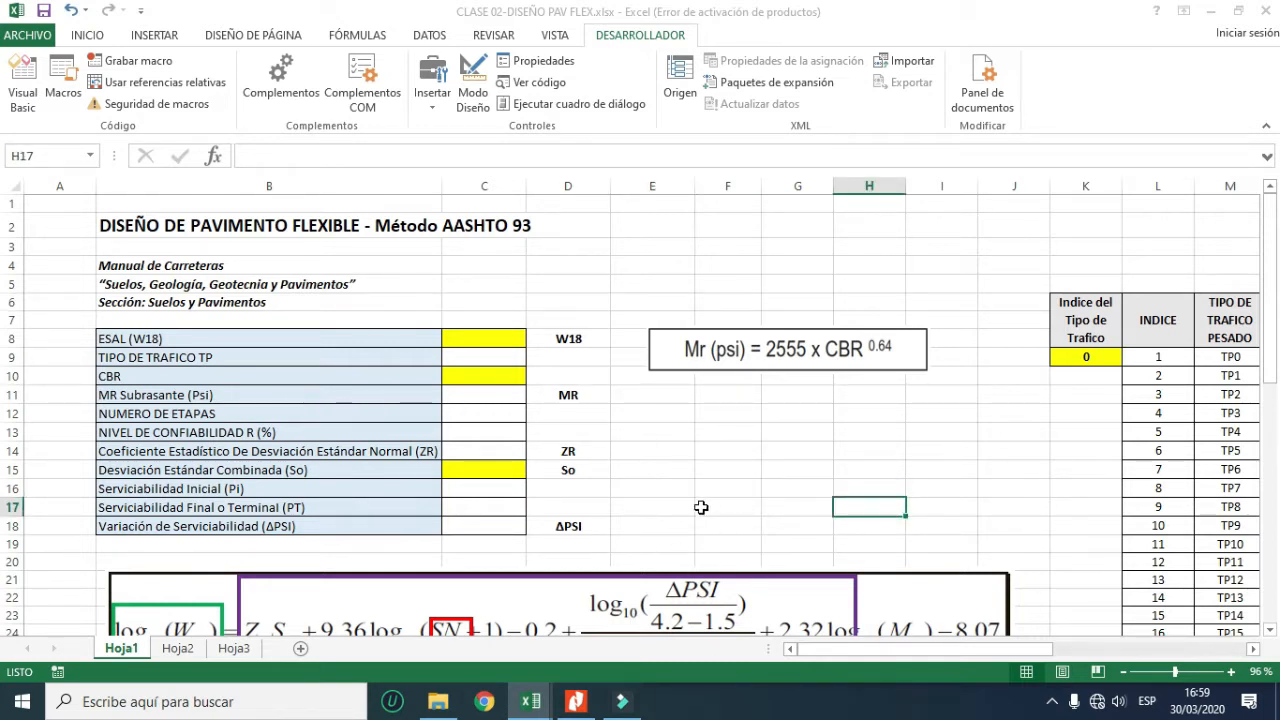
ctrl+scroll(663, 419, down, 2)
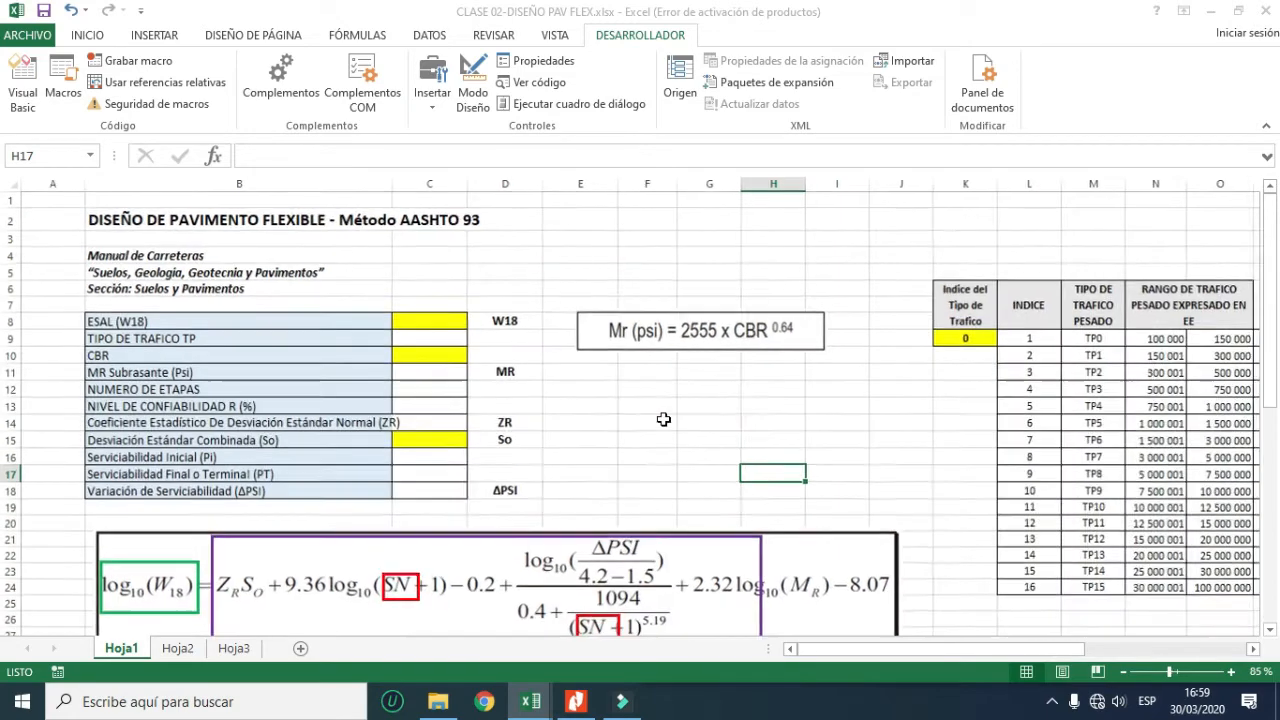
drag(970, 648, 1015, 653)
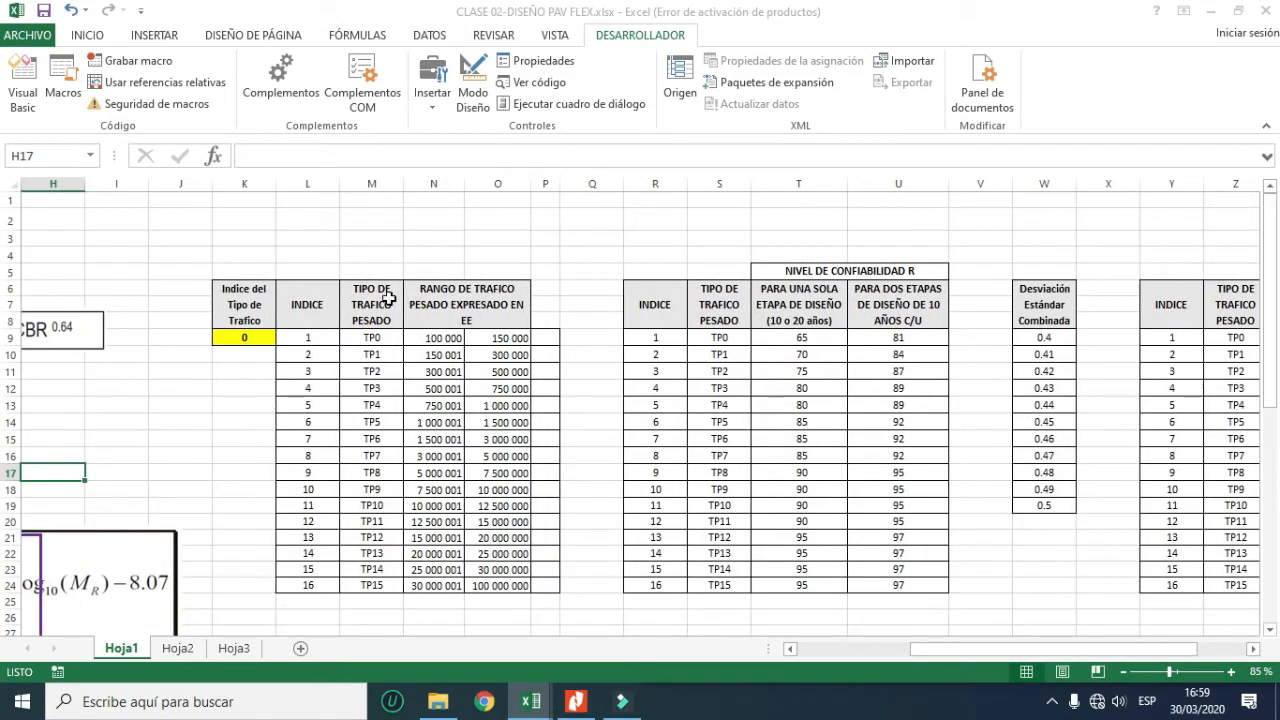
click(386, 300)
- Switch to the road manual PDF in Nitro Pro and review the AASHTO 93 sections from W18 to the reliability tables, then return to Excel
click(576, 701)
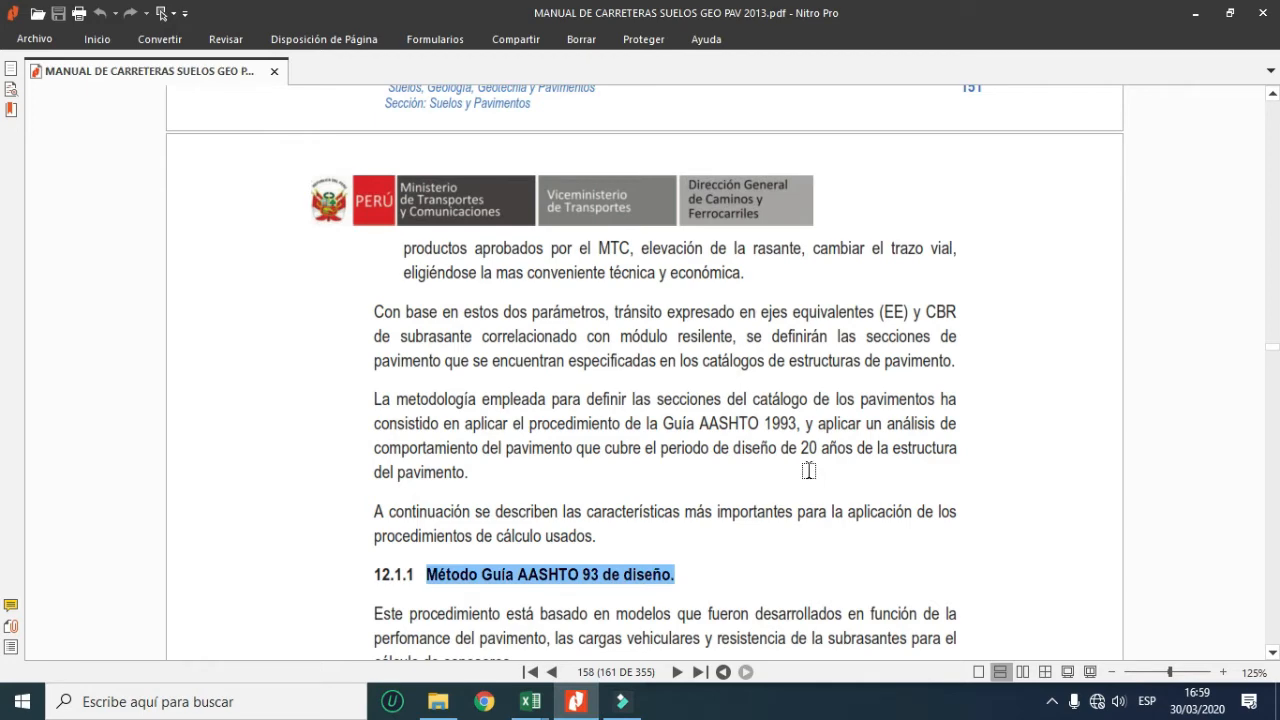
scroll(808, 470, up, 1)
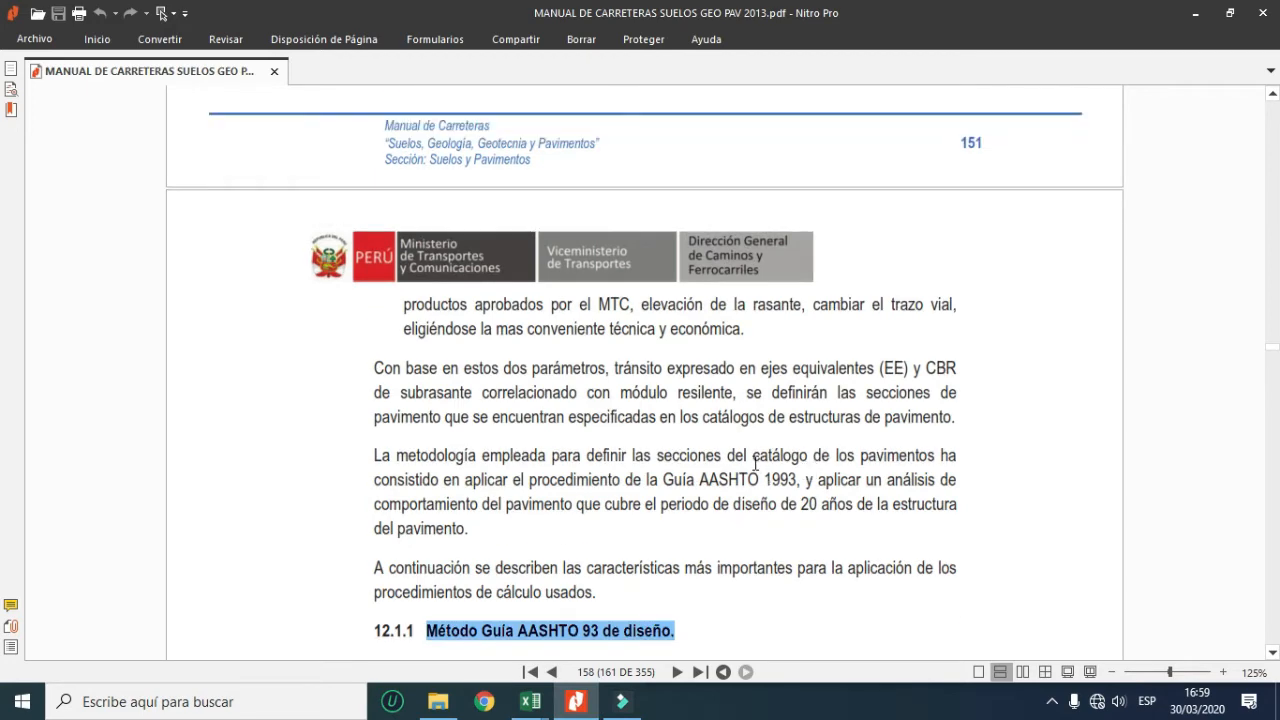
scroll(755, 465, down, 20)
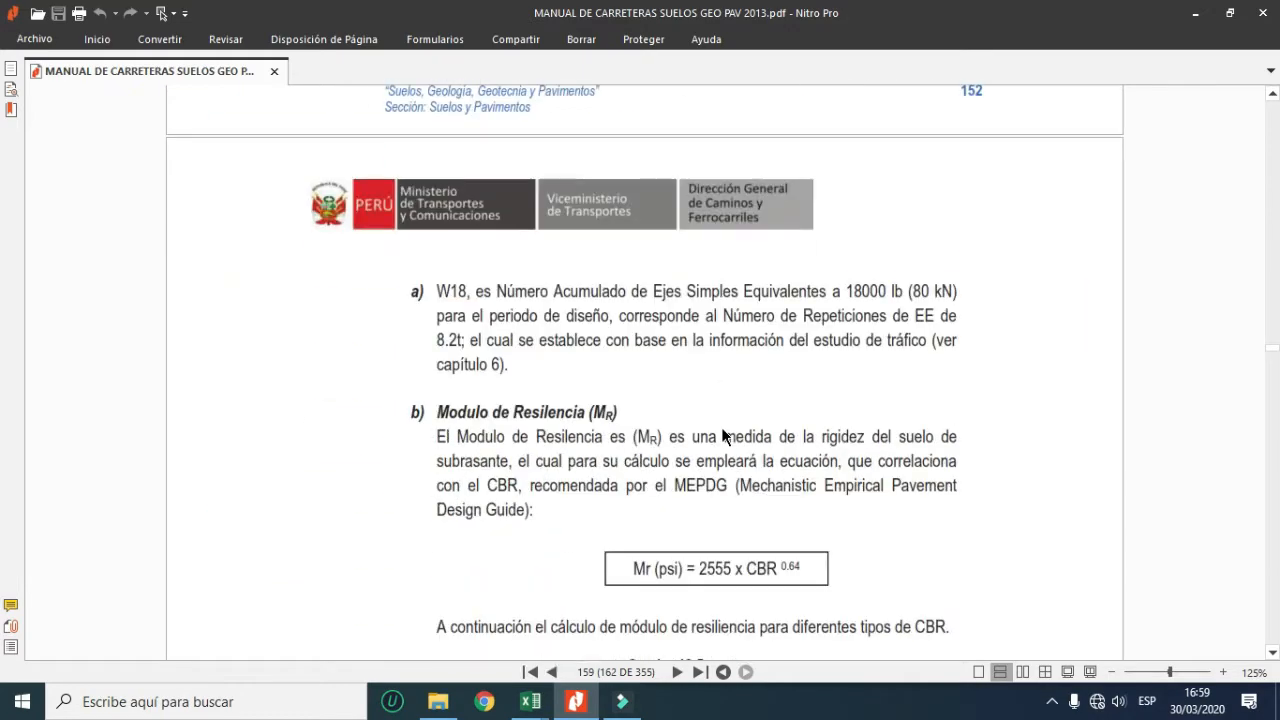
scroll(721, 430, down, 16)
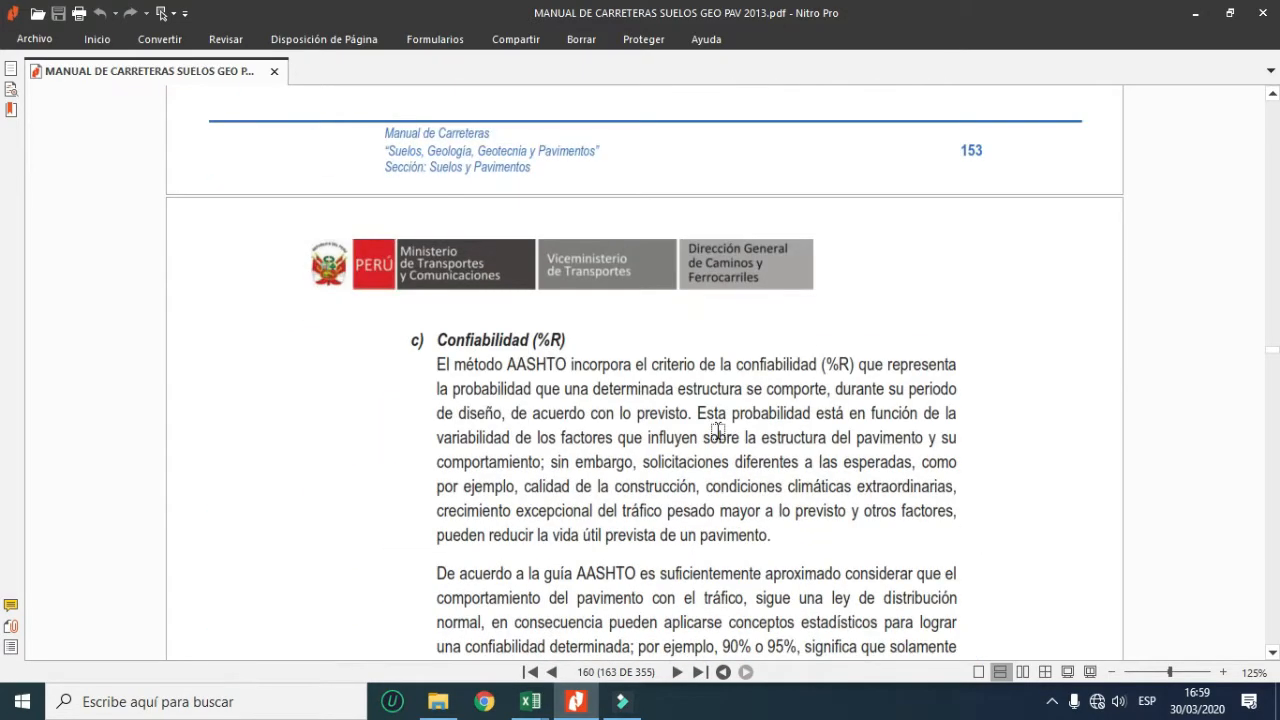
scroll(717, 432, down, 15)
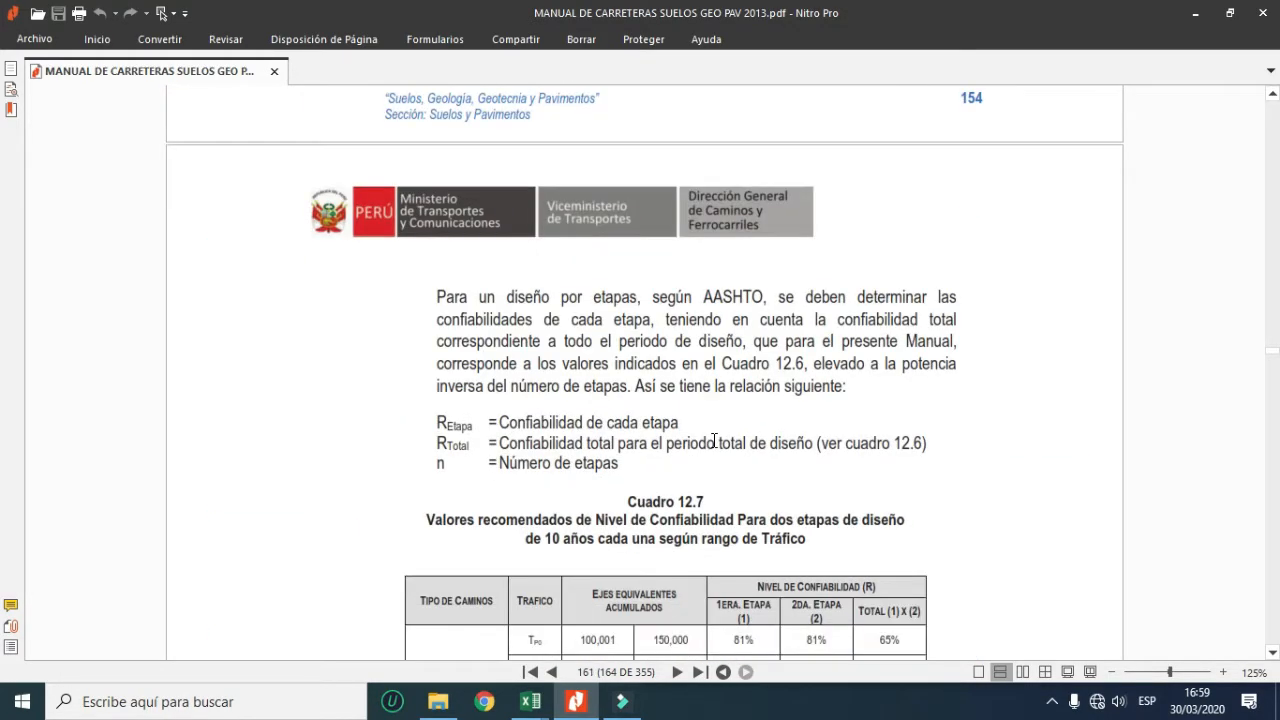
scroll(714, 441, down, 10)
click(1194, 13)
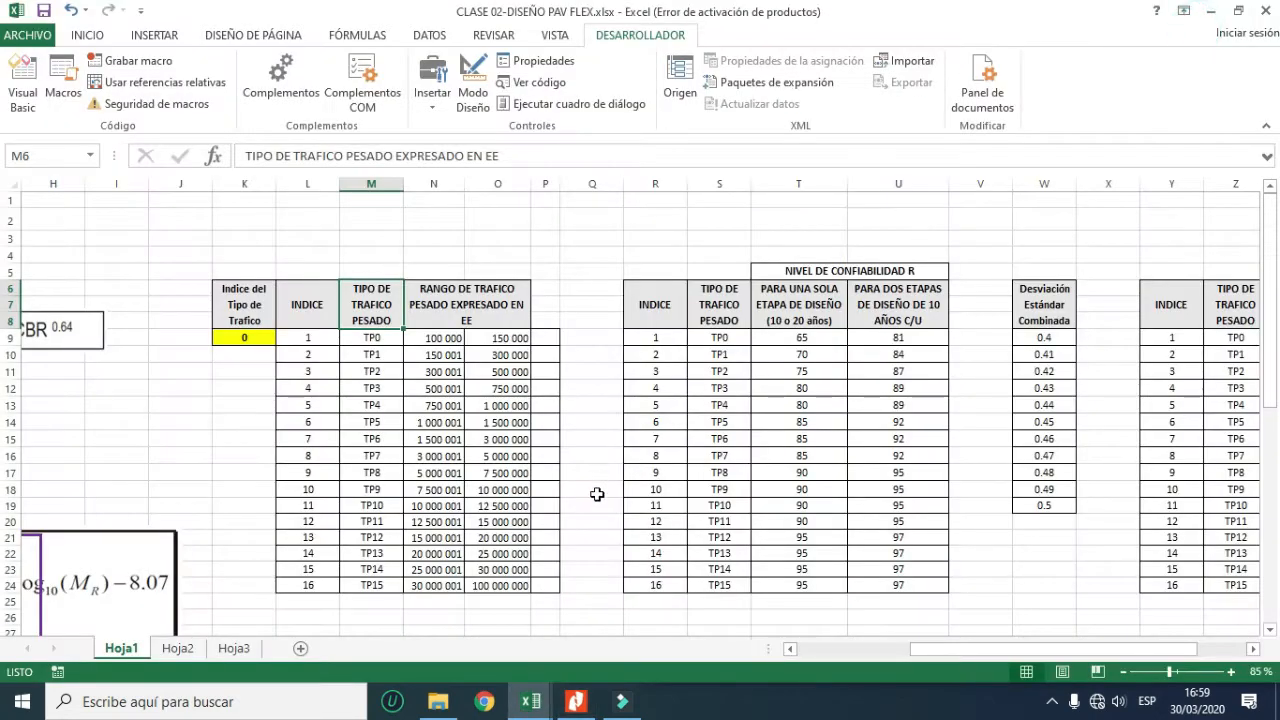
- Review the heavy traffic table, the input parameters, the AASHTO equation, the structural number section and the layer coefficient tables on Hoja1
drag(240, 290, 513, 586)
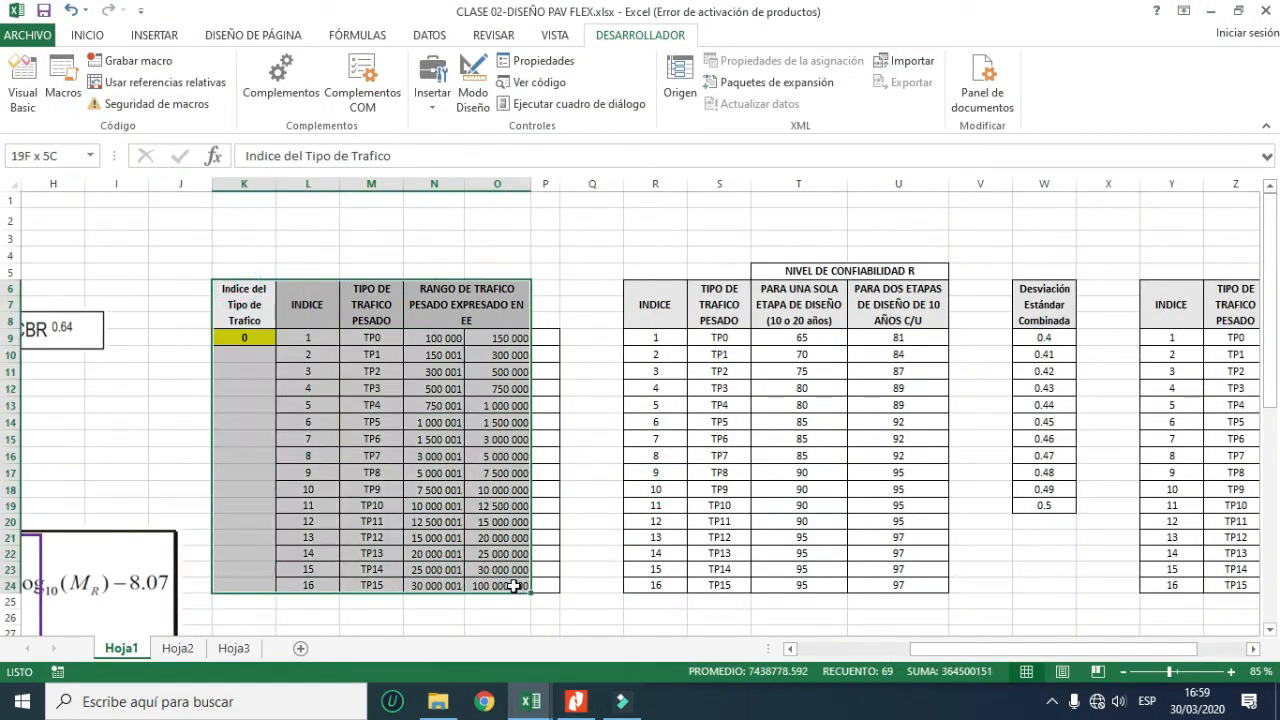
drag(1000, 650, 861, 659)
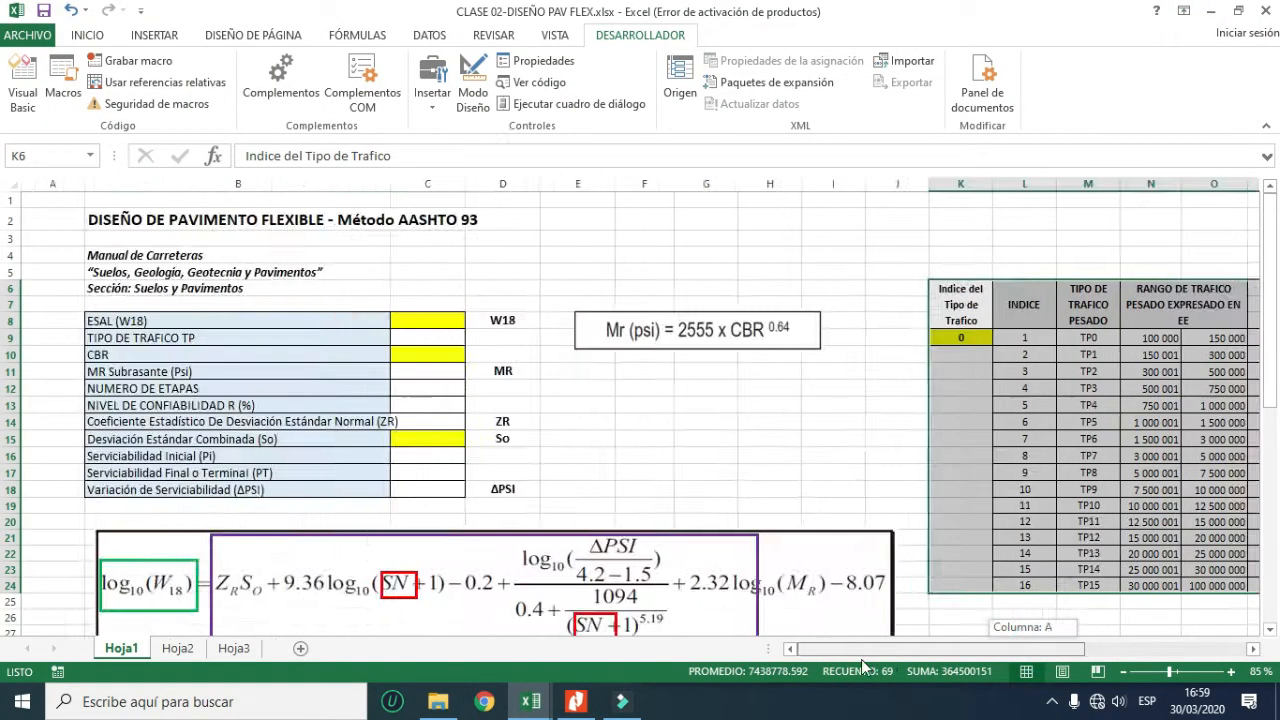
scroll(380, 384, up, 2)
drag(380, 352, 350, 575)
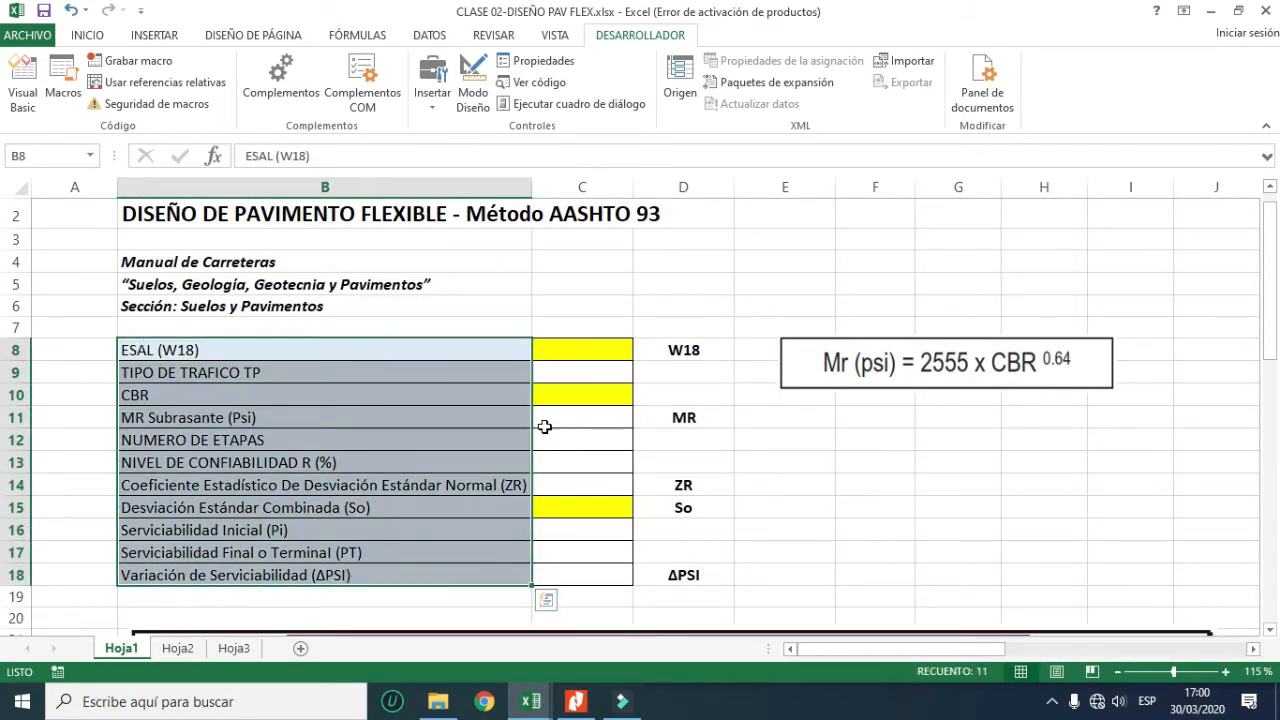
click(690, 438)
scroll(692, 445, down, 2)
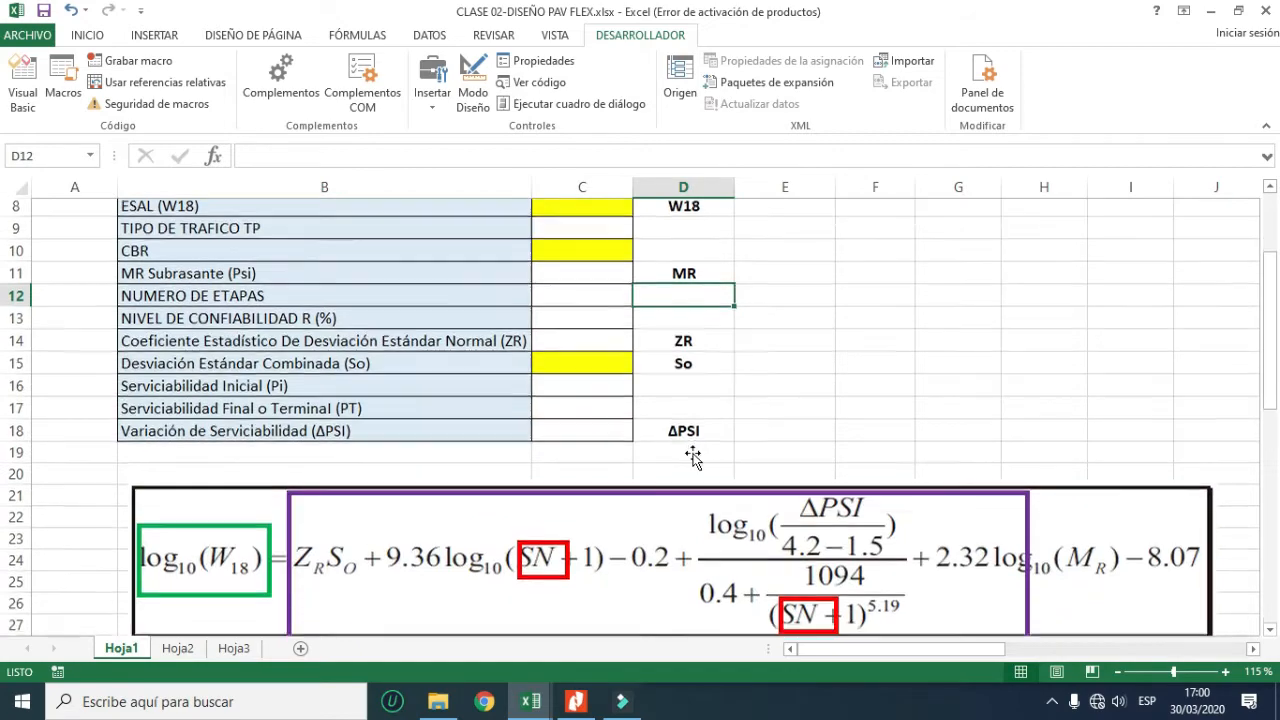
scroll(693, 457, down, 4)
scroll(767, 453, down, 5)
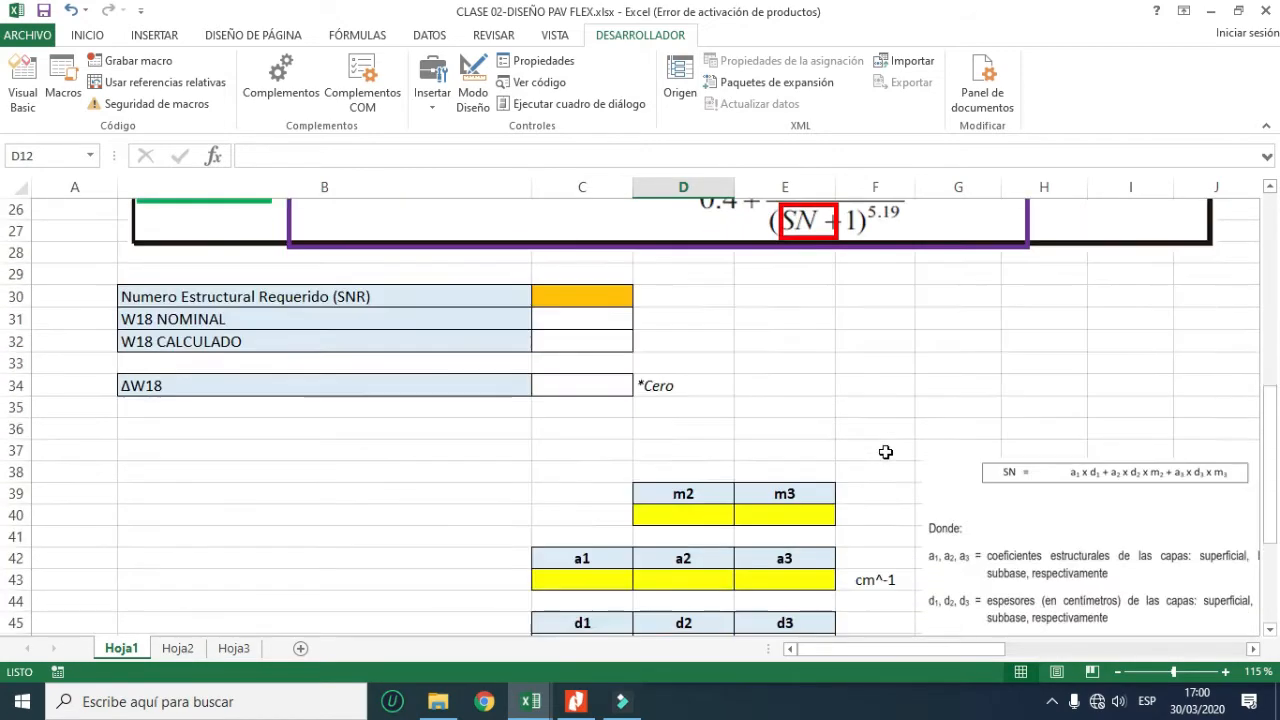
scroll(972, 650, right, 3)
scroll(1010, 575, down, 3)
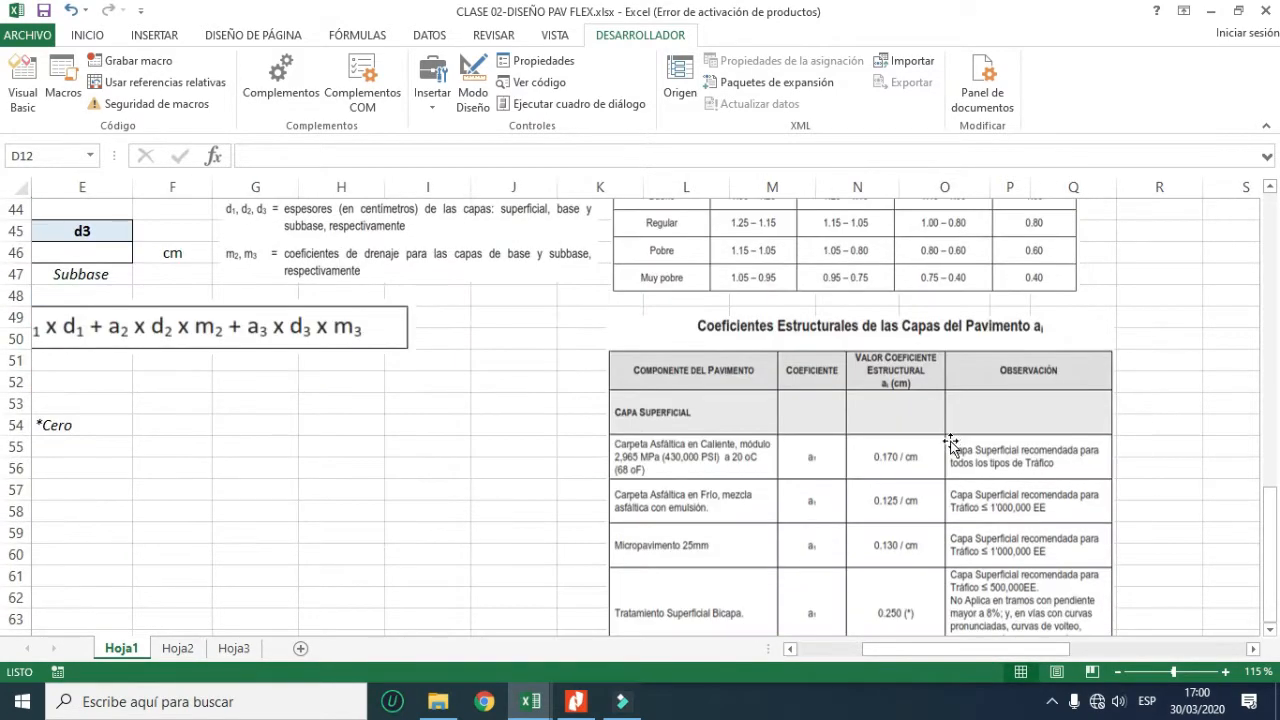
scroll(920, 508, up, 14)
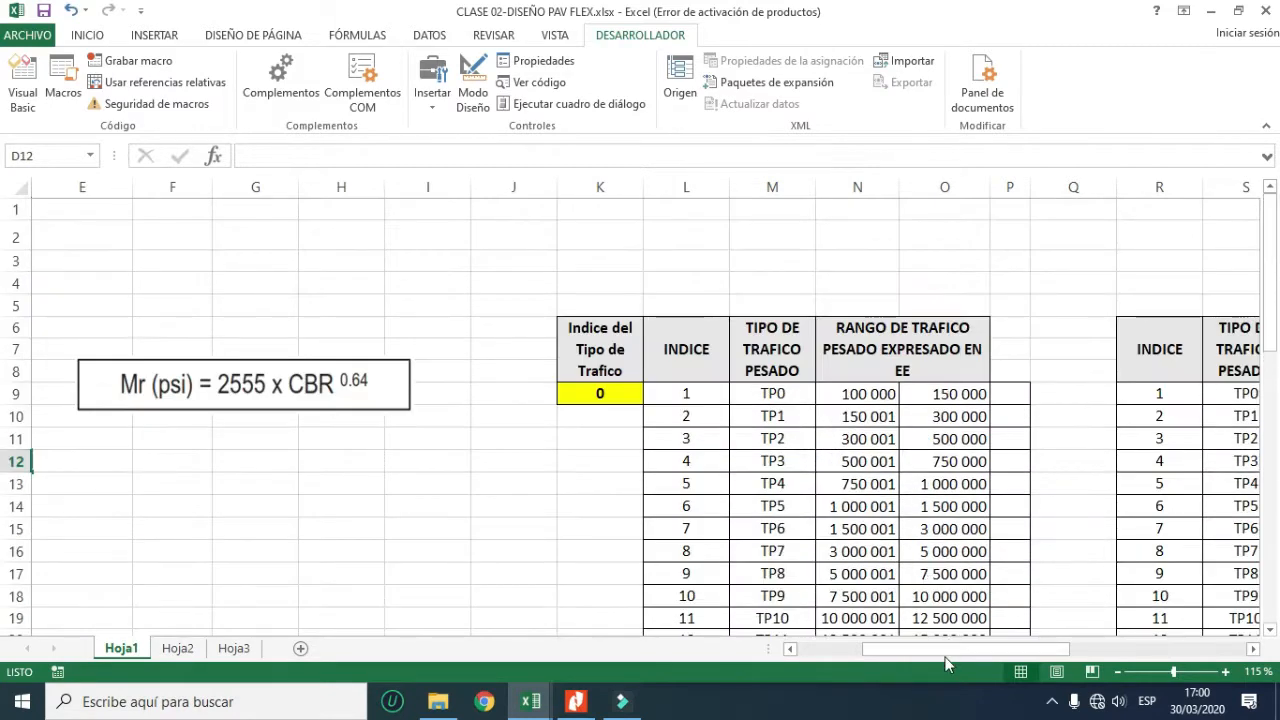
drag(893, 653, 806, 653)
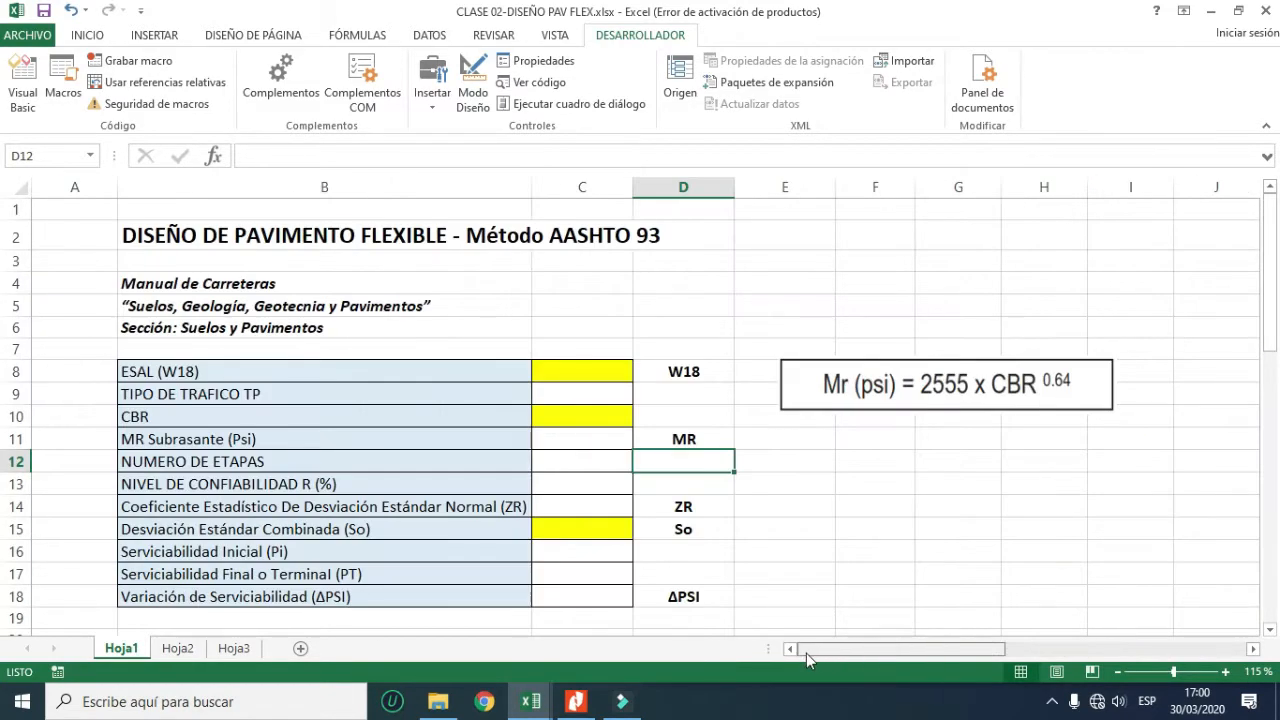
- Enter 5000000 as the ESAL (W18) value in cell C8
click(699, 342)
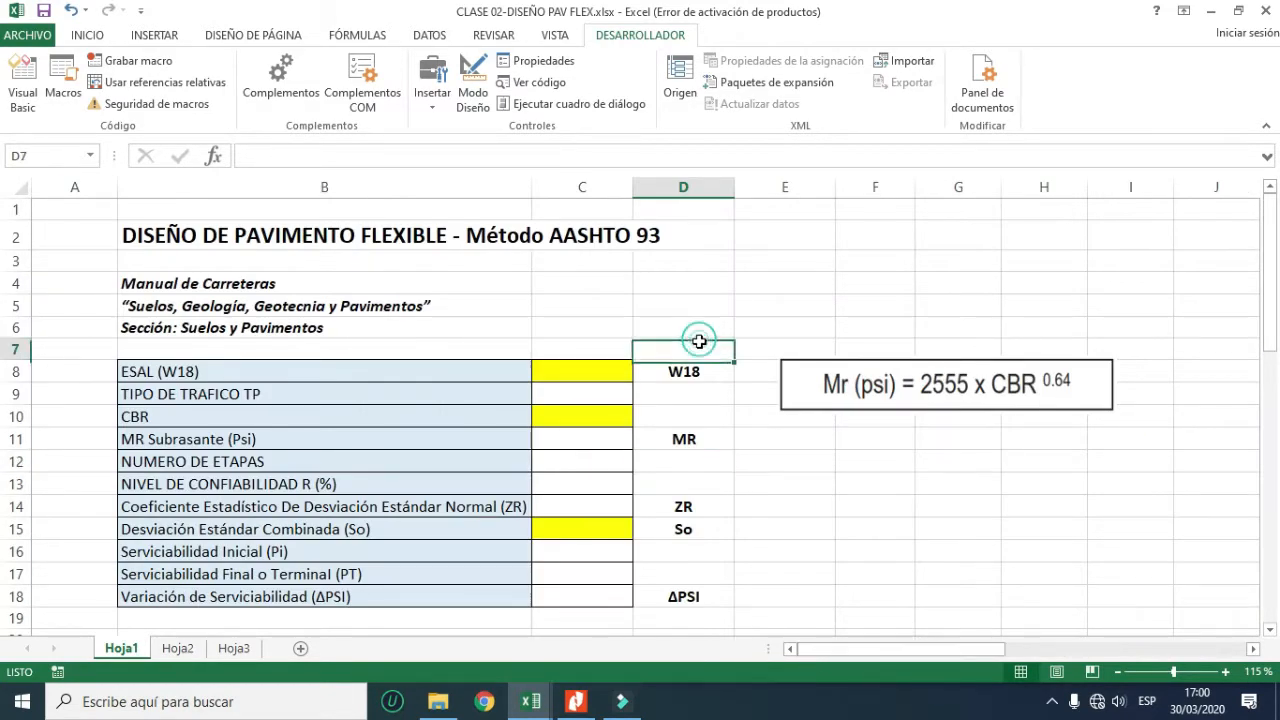
click(579, 373)
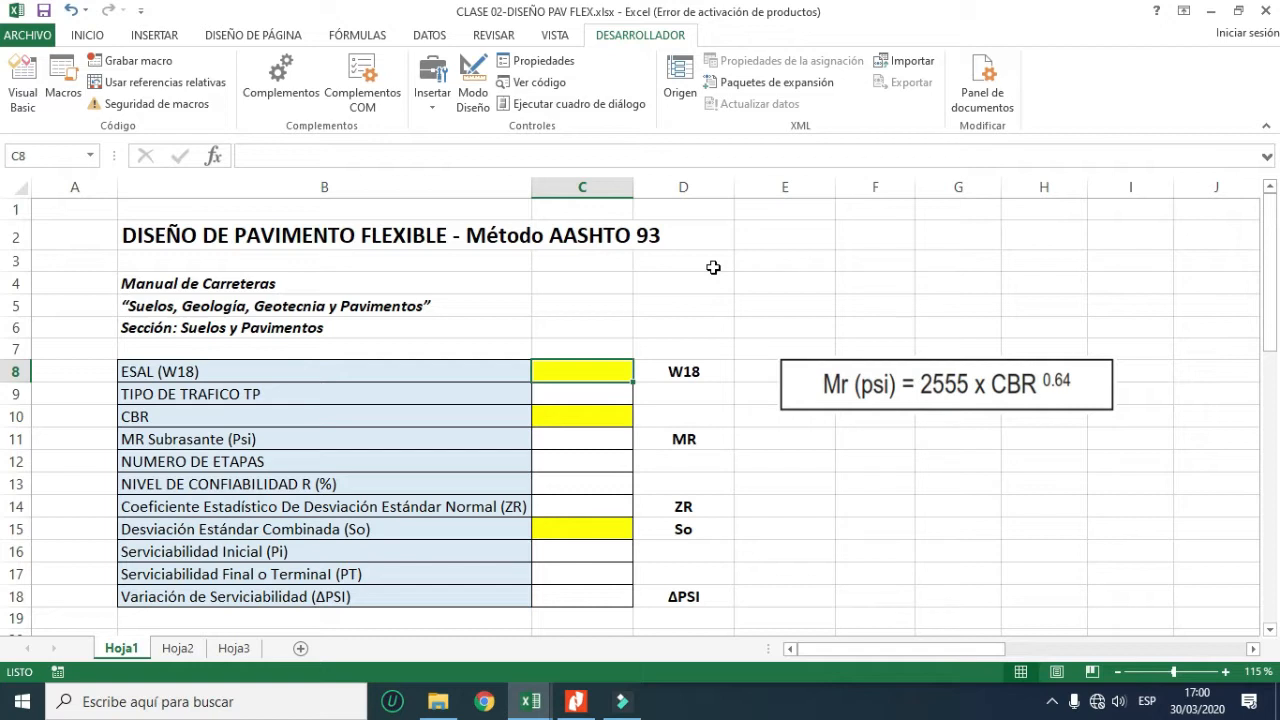
text(5)
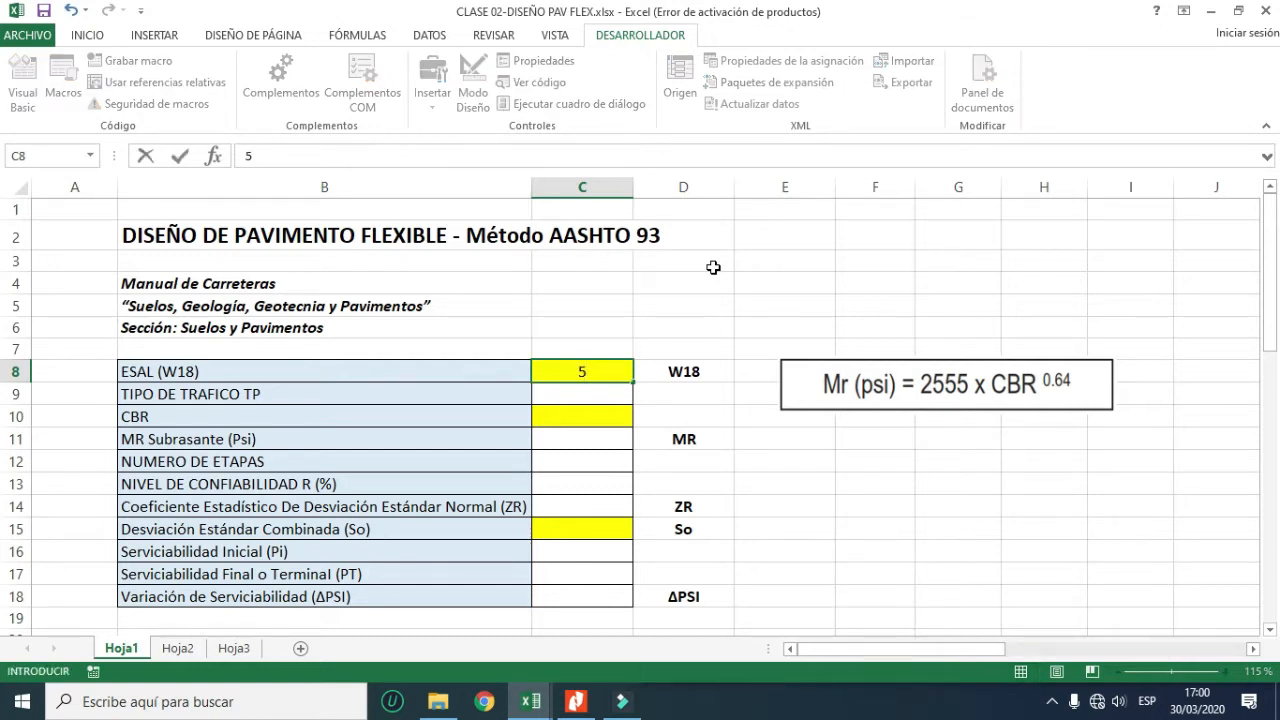
text(000000)
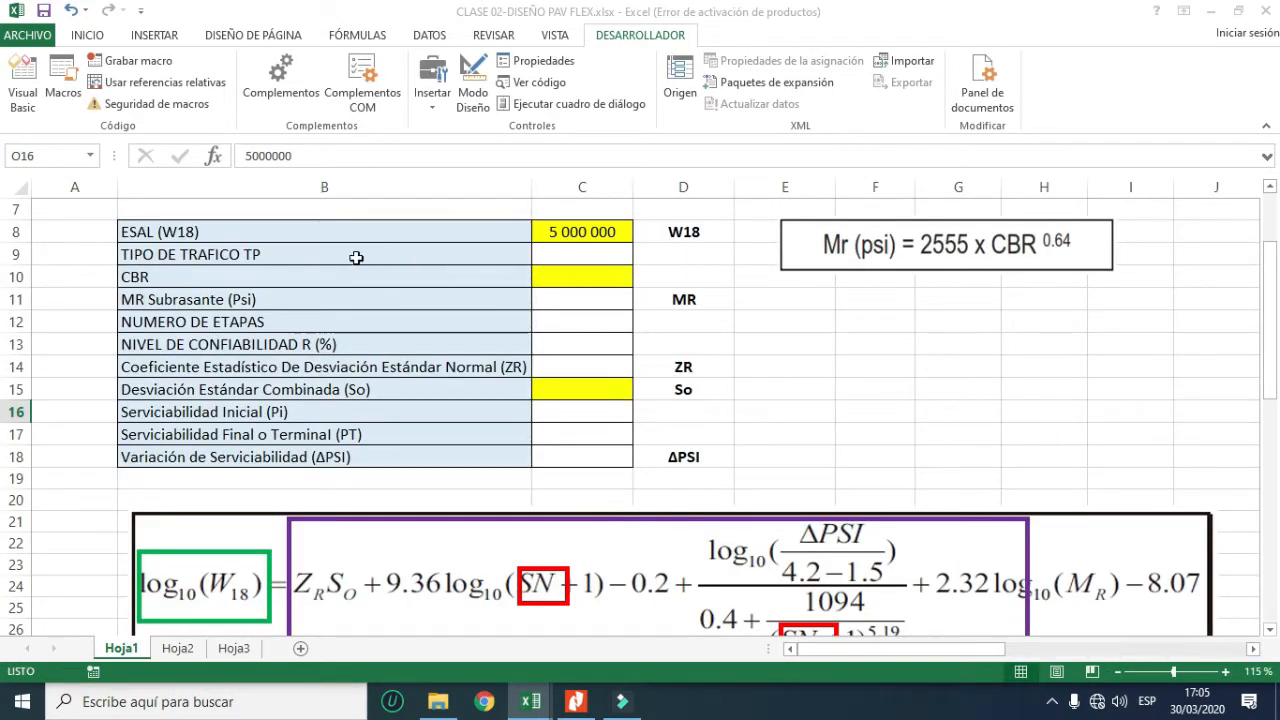
- Look up the traffic type and index that match the ESAL value in the heavy traffic range table
click(355, 257)
click(591, 229)
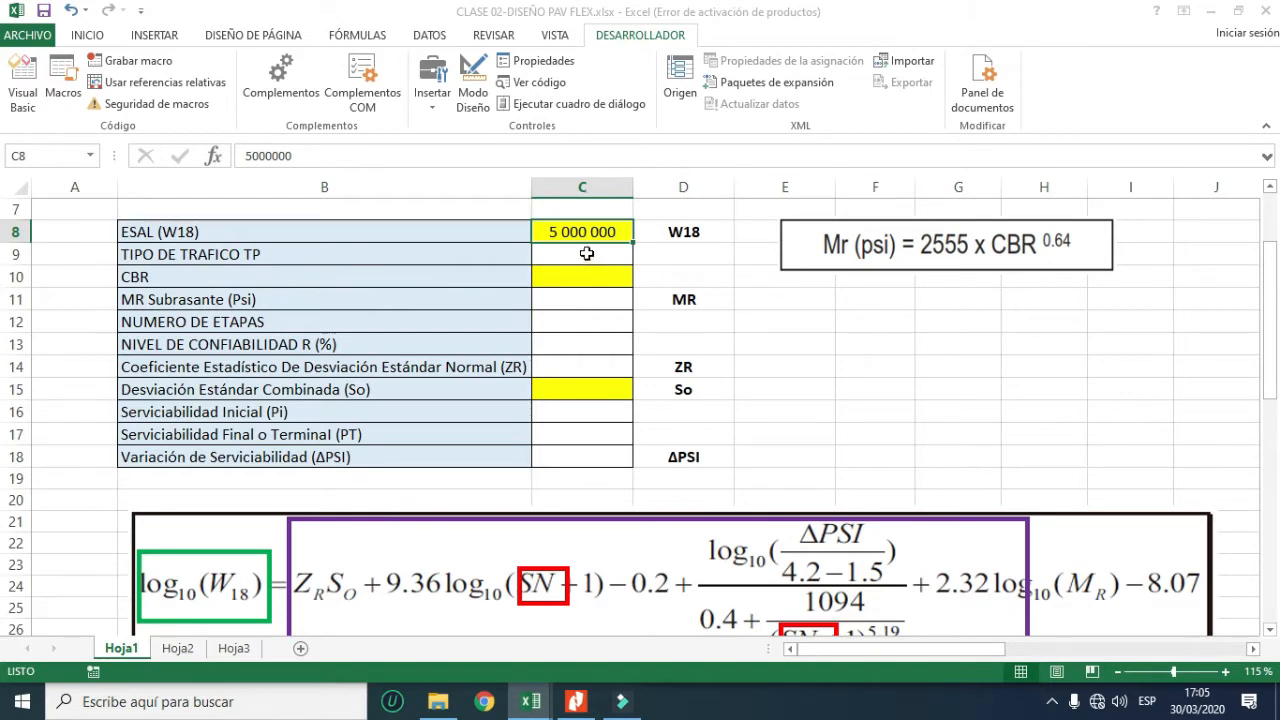
drag(958, 653, 1038, 655)
scroll(877, 346, up, 1)
scroll(878, 346, down, 1)
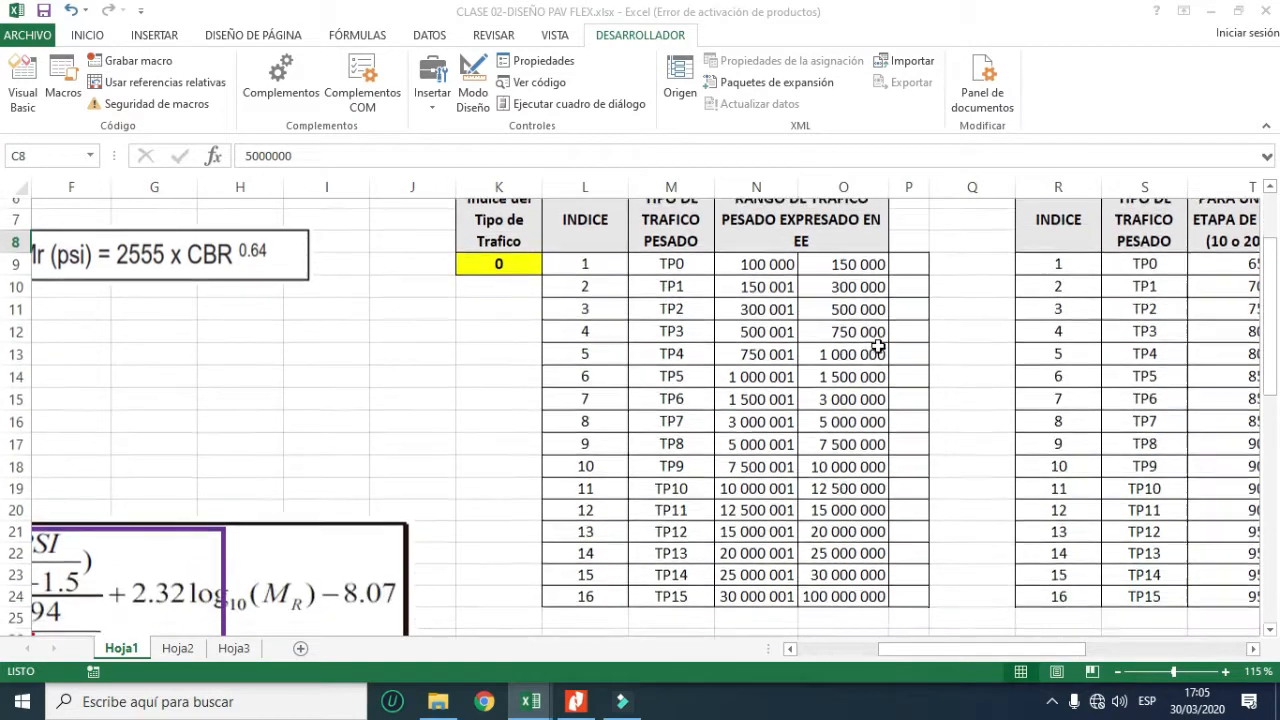
scroll(877, 346, down, 1)
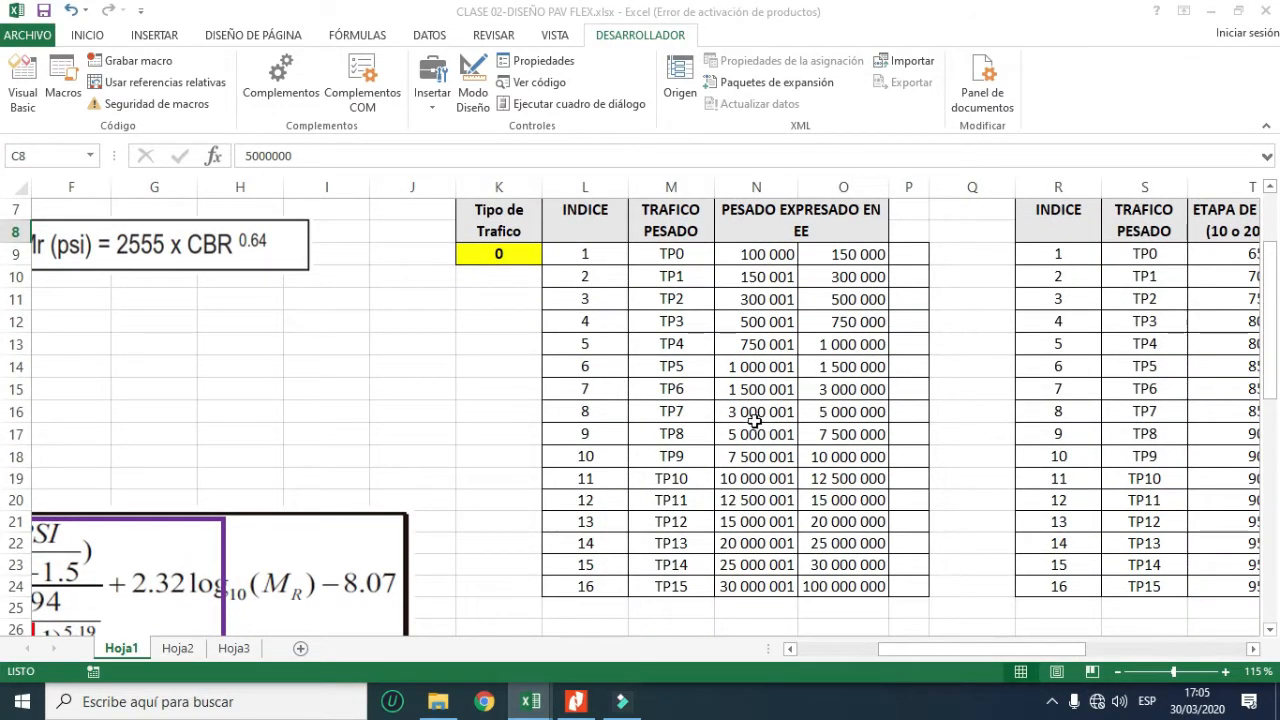
click(790, 418)
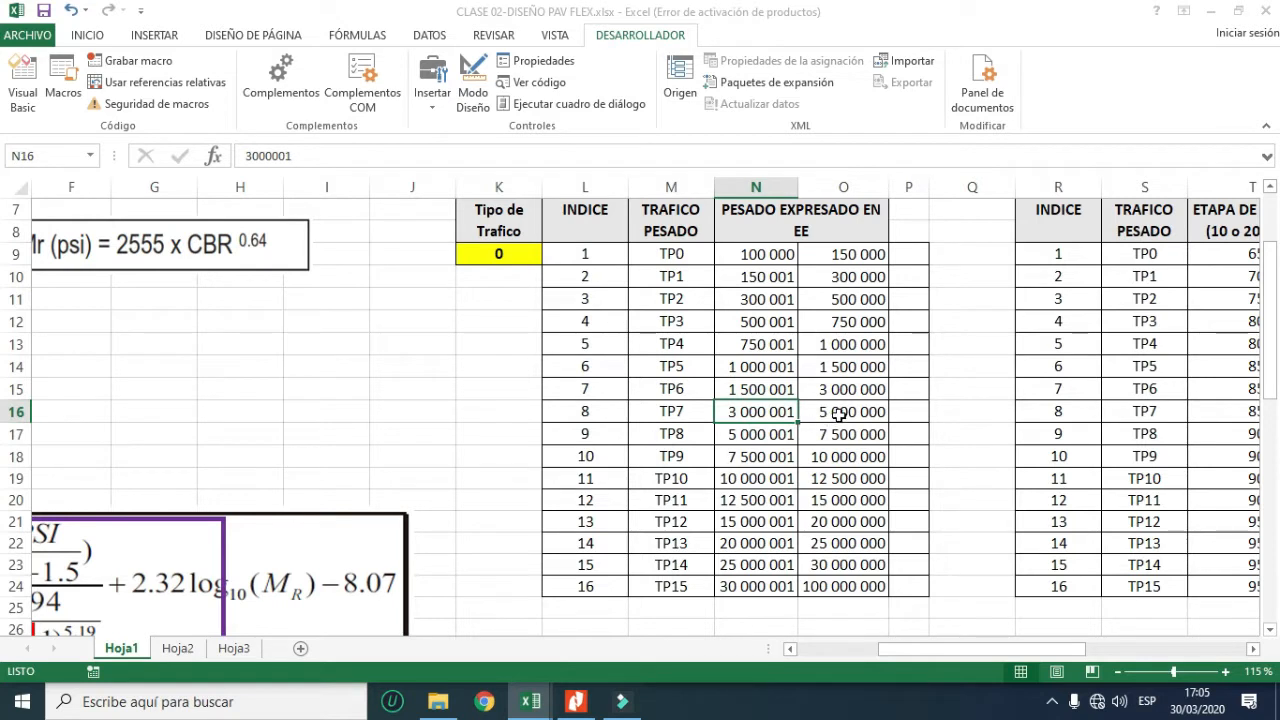
click(673, 418)
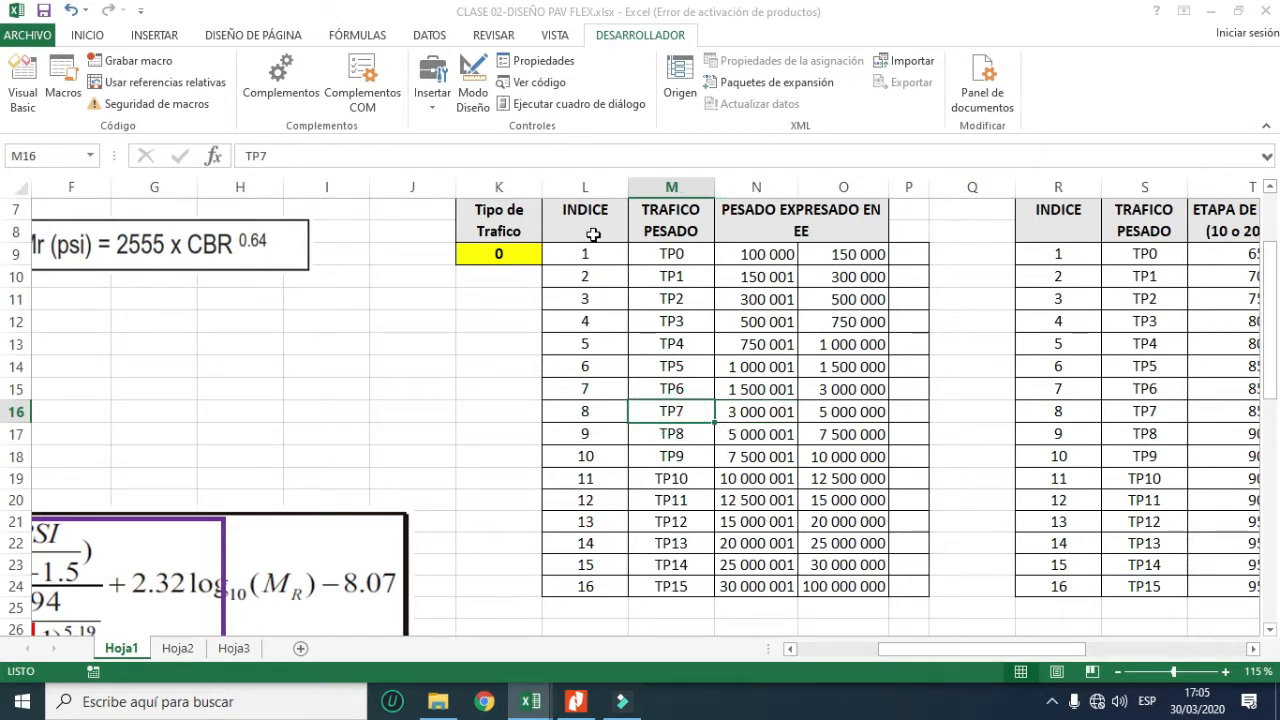
click(597, 409)
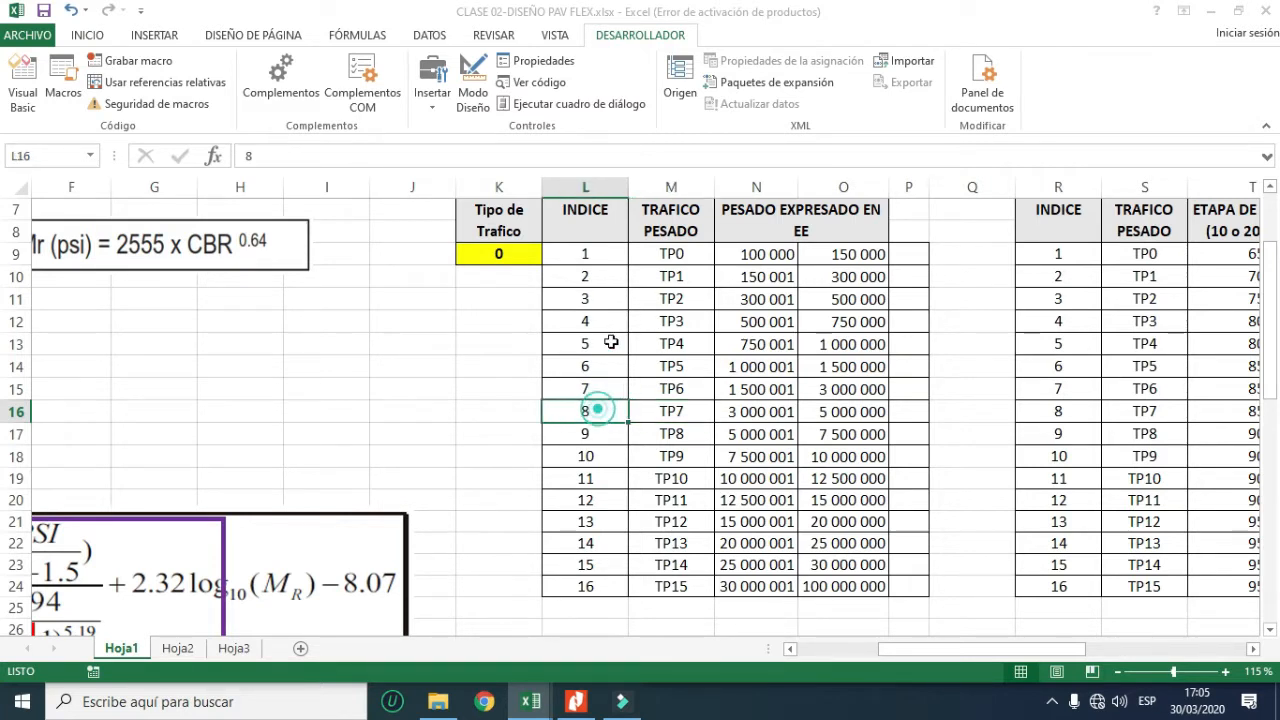
- Examine how the index column relates to the traffic types and equivalent axle ranges, and return to the TIPO DE TRAFICO TP cell C9
drag(590, 255, 590, 586)
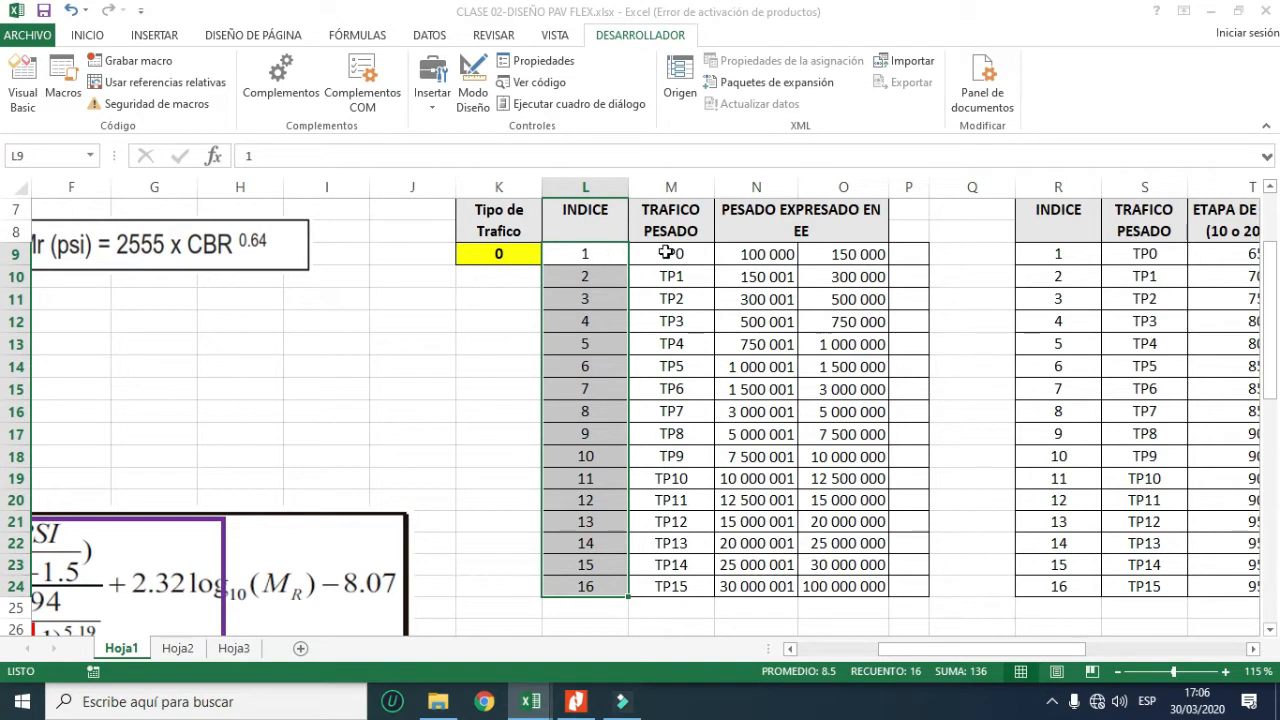
drag(672, 254, 845, 567)
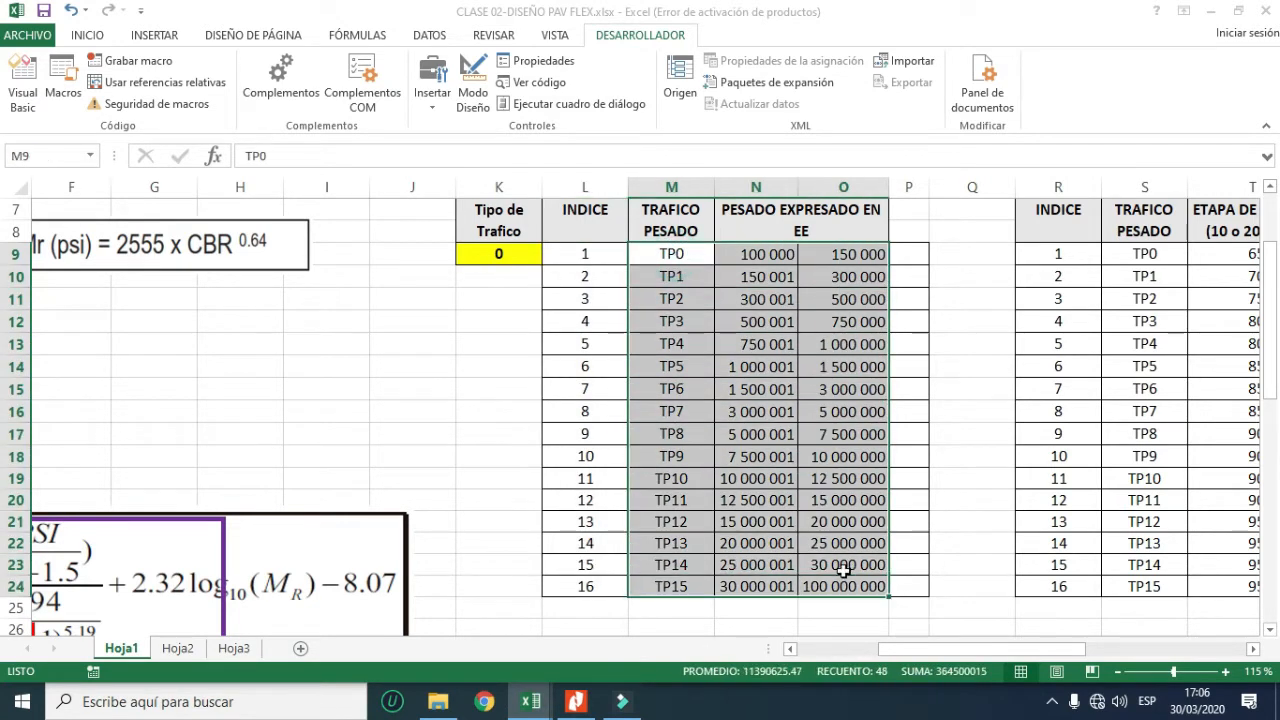
click(690, 345)
click(592, 412)
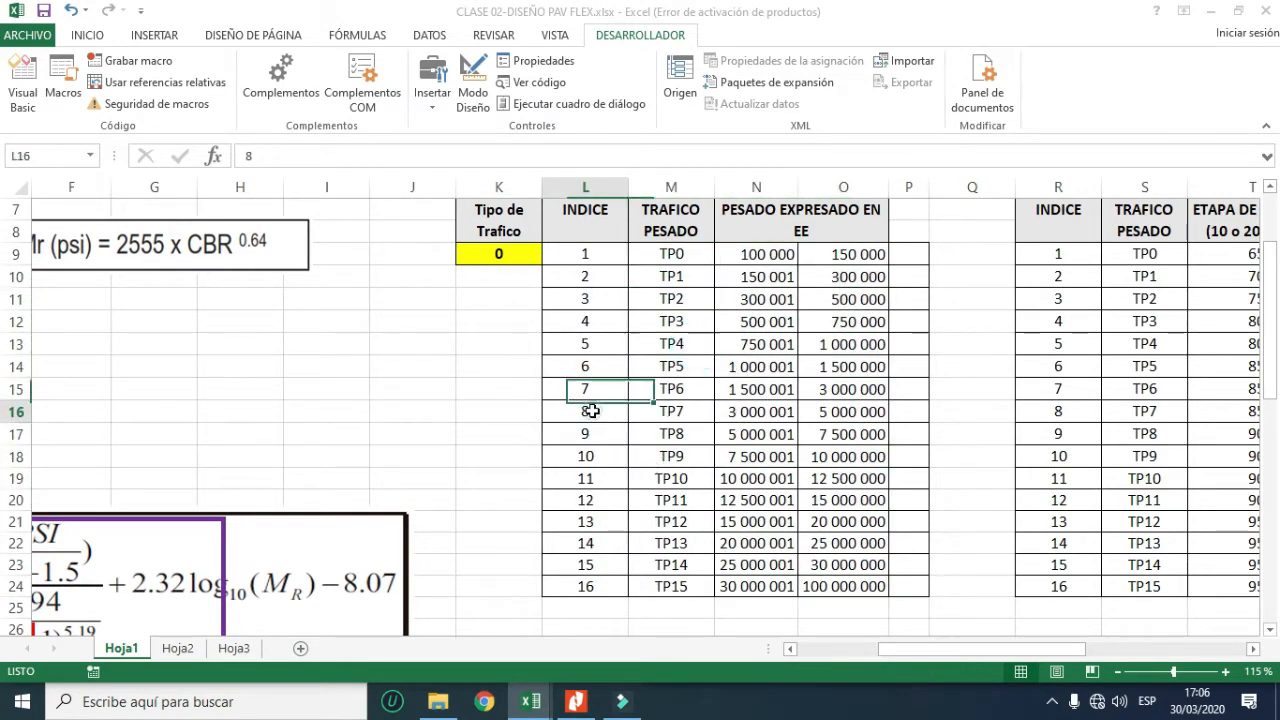
click(665, 412)
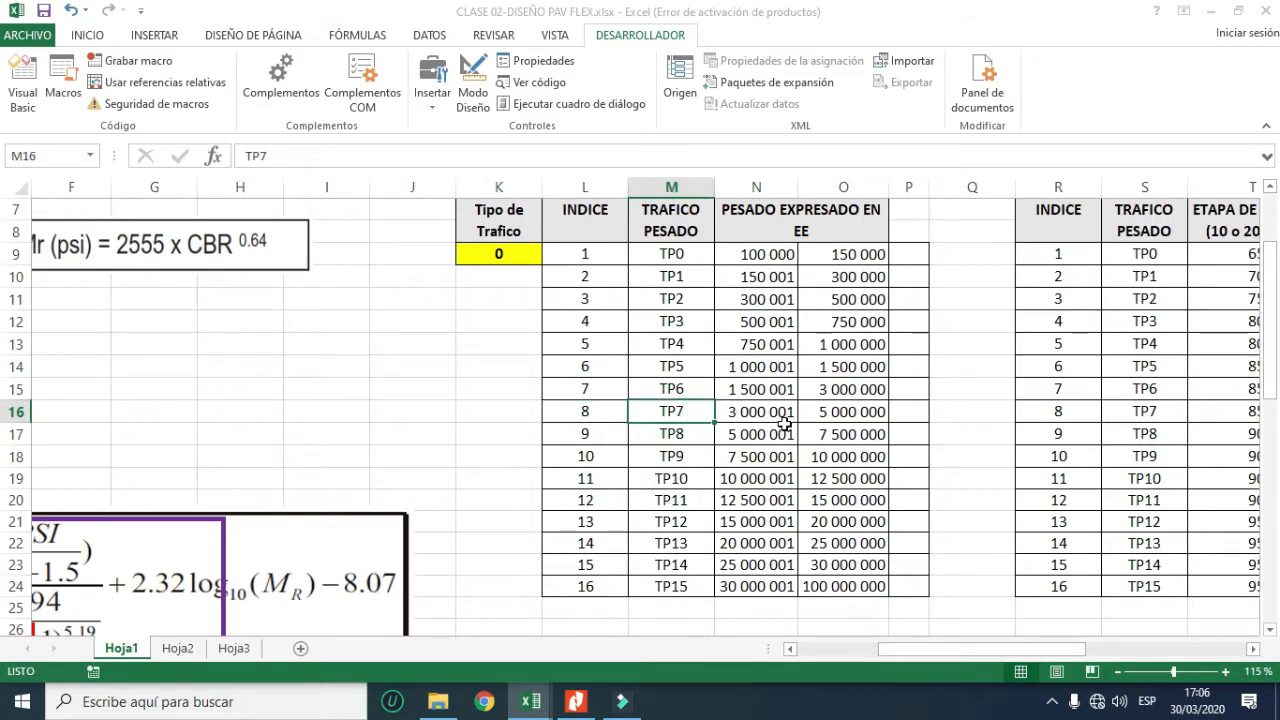
drag(764, 415, 845, 412)
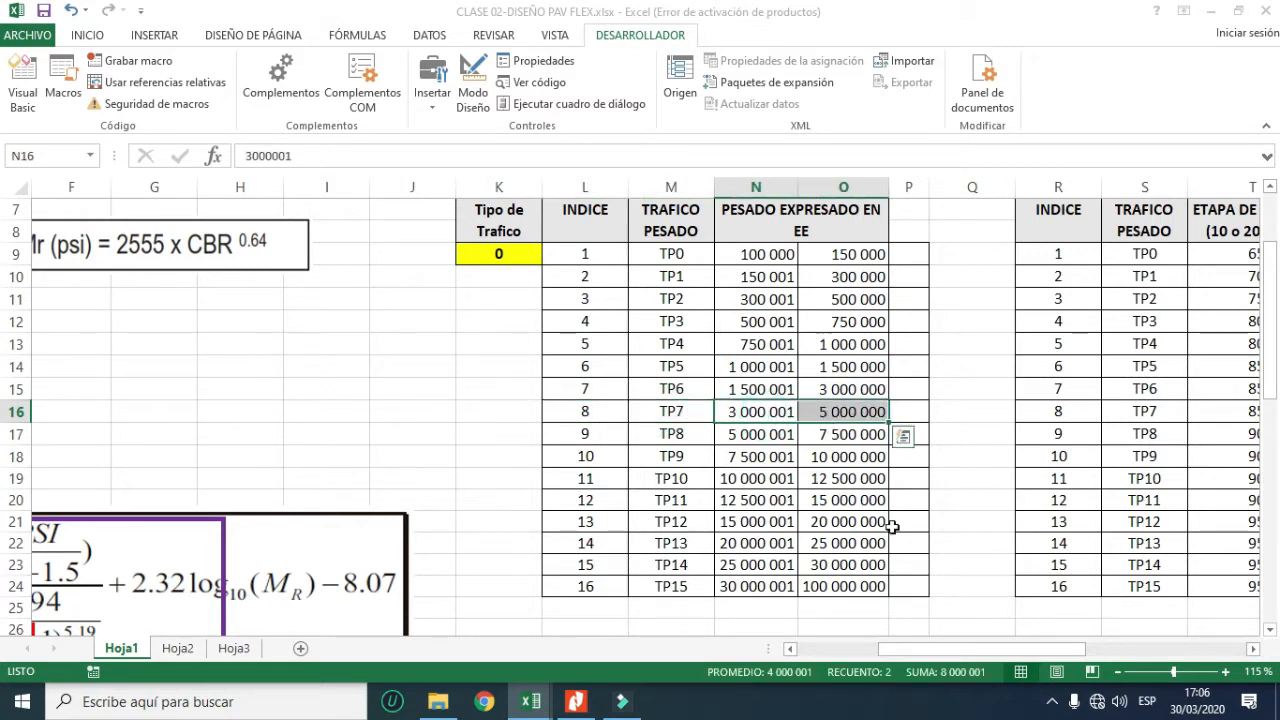
click(949, 562)
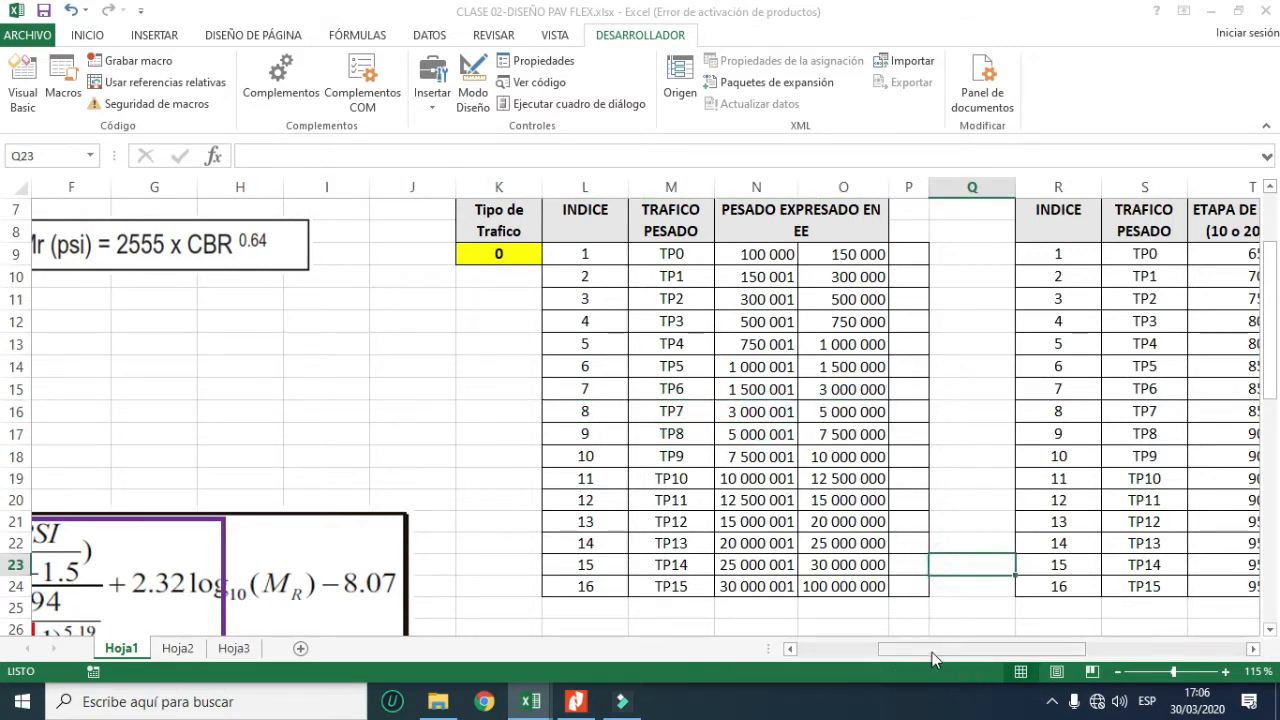
drag(932, 658, 854, 658)
scroll(663, 426, up, 1)
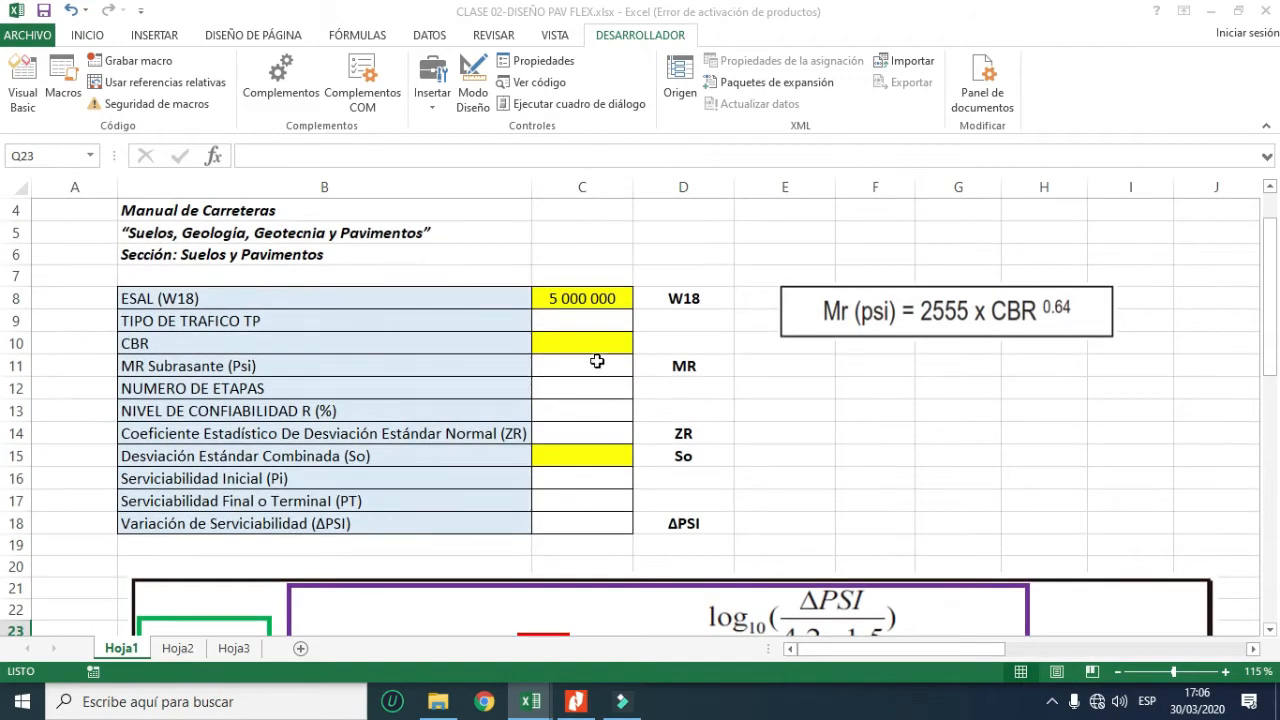
click(588, 322)
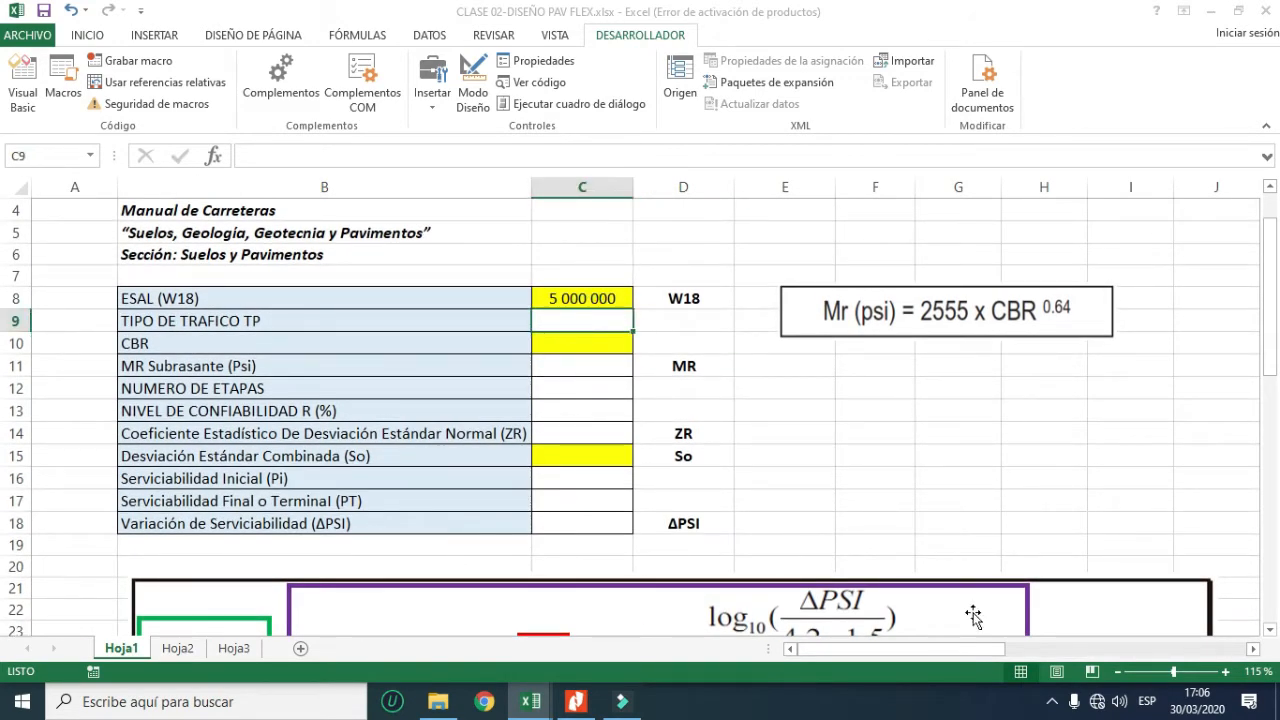
- Review the heavy traffic types TP0 to TP15 and their equivalent axle ranges beside the empty column P
drag(924, 656, 1029, 656)
scroll(796, 510, down, 1)
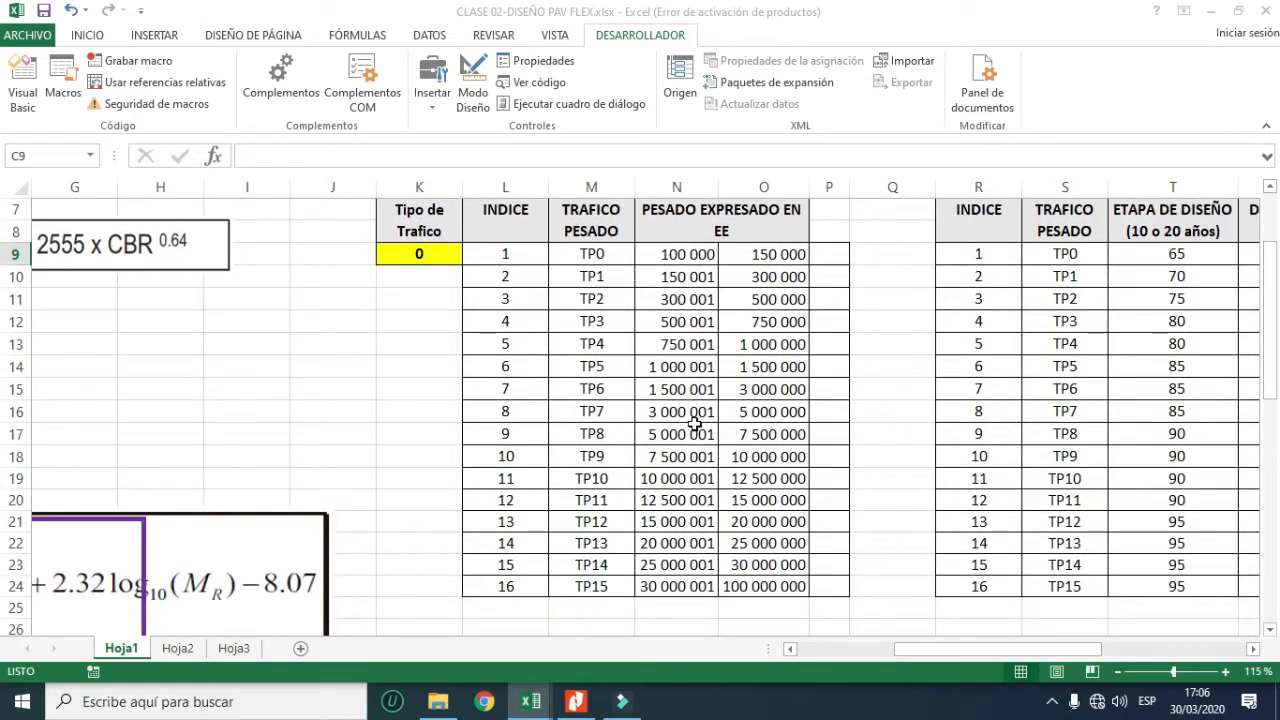
click(789, 414)
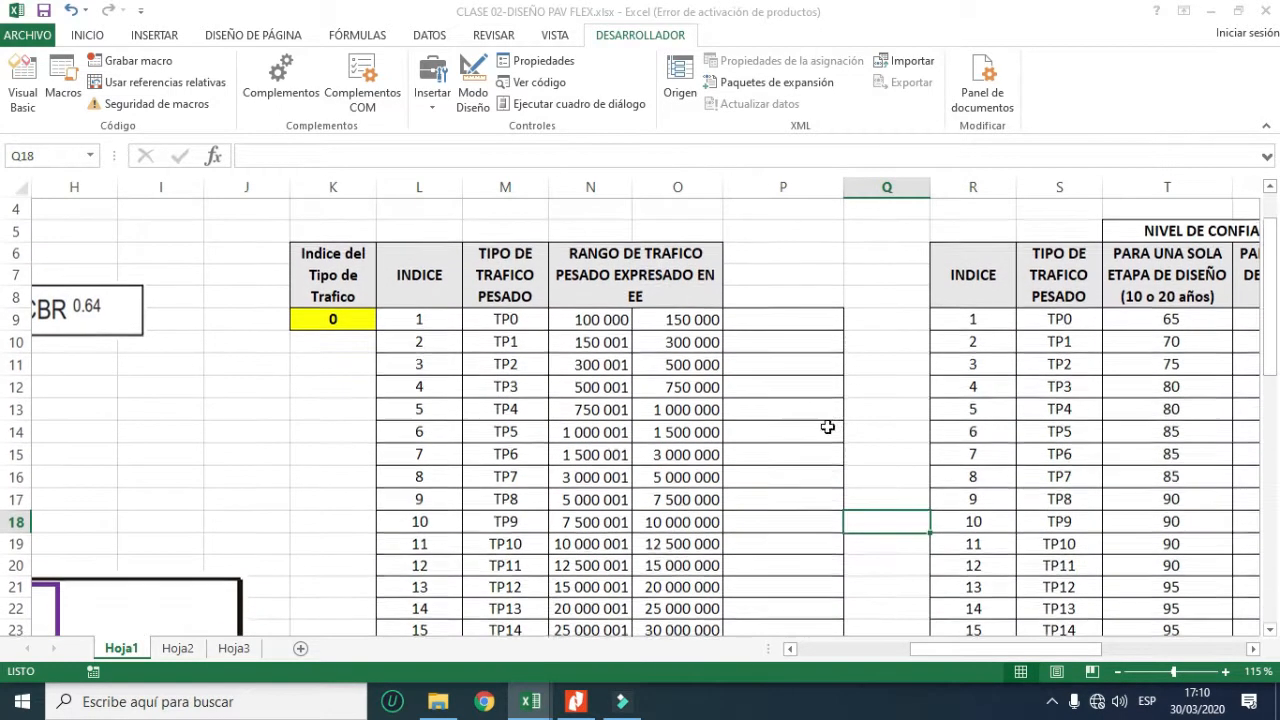
scroll(827, 427, down, 1)
click(512, 260)
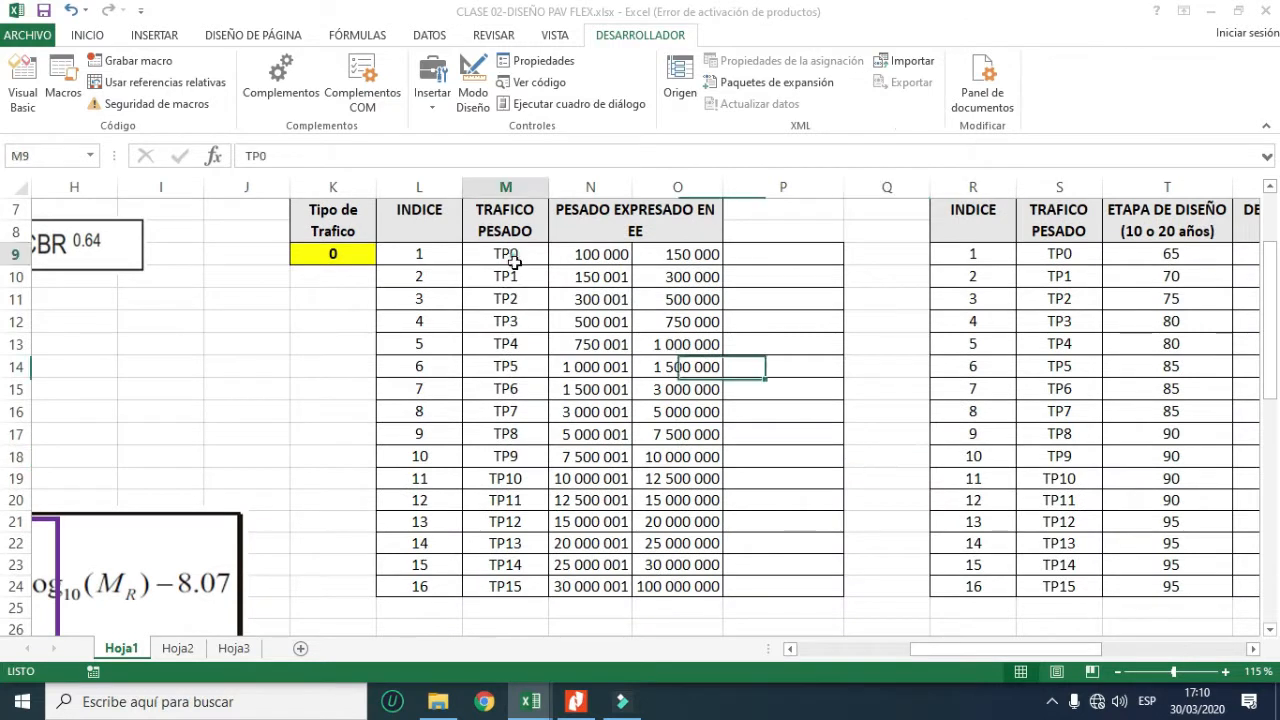
drag(512, 260, 510, 586)
click(809, 389)
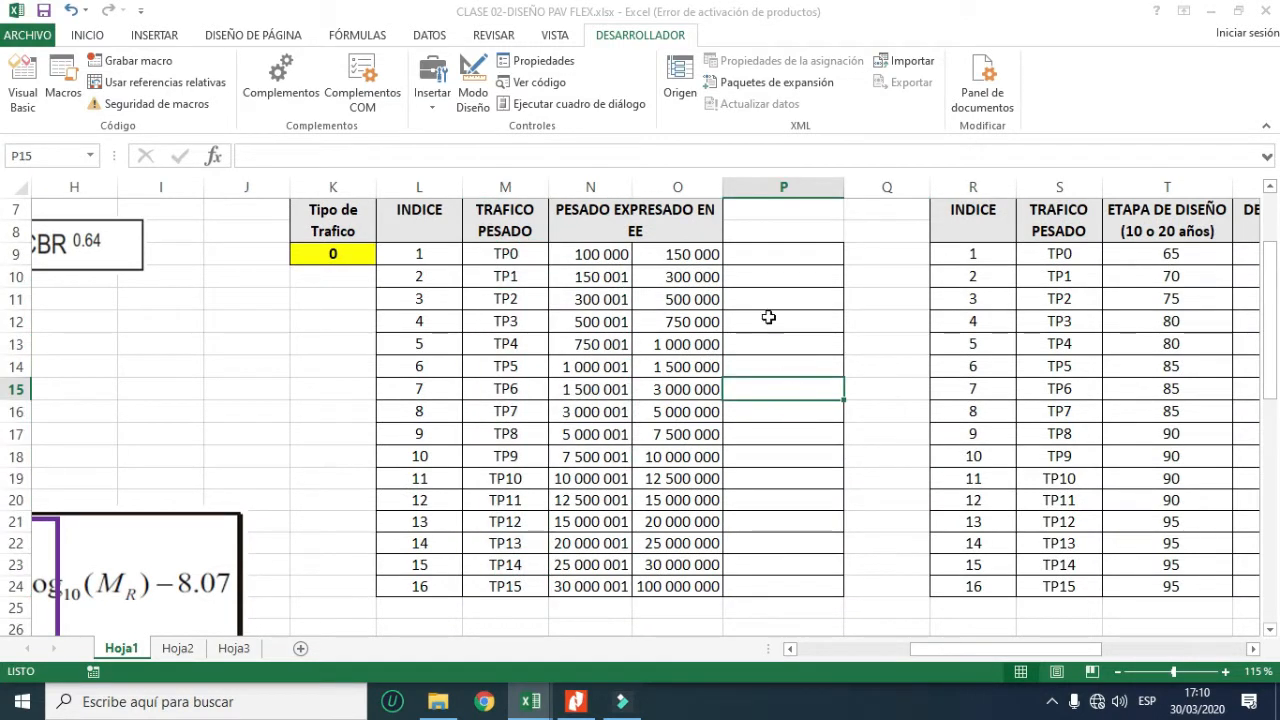
- Begin a Y formula in P9 with the first condition that the ESAL in C8 is at least the lower limit, C8>=N9
click(779, 250)
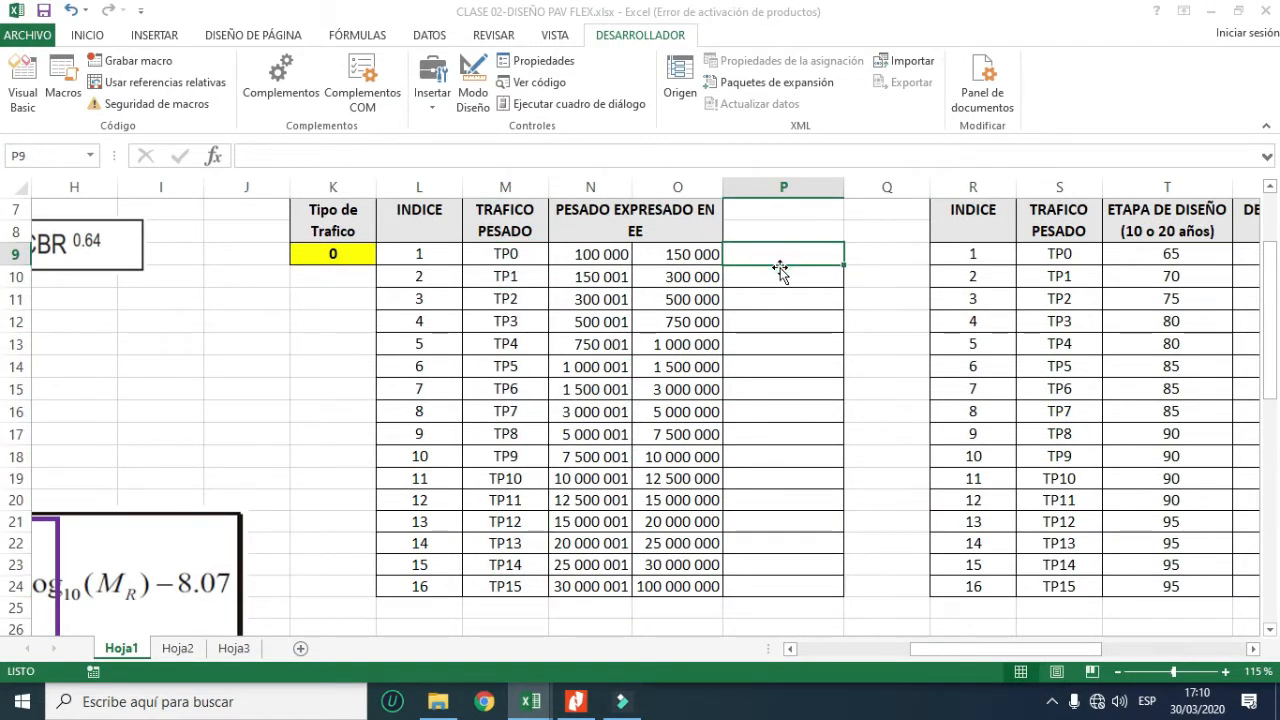
text(=Y()
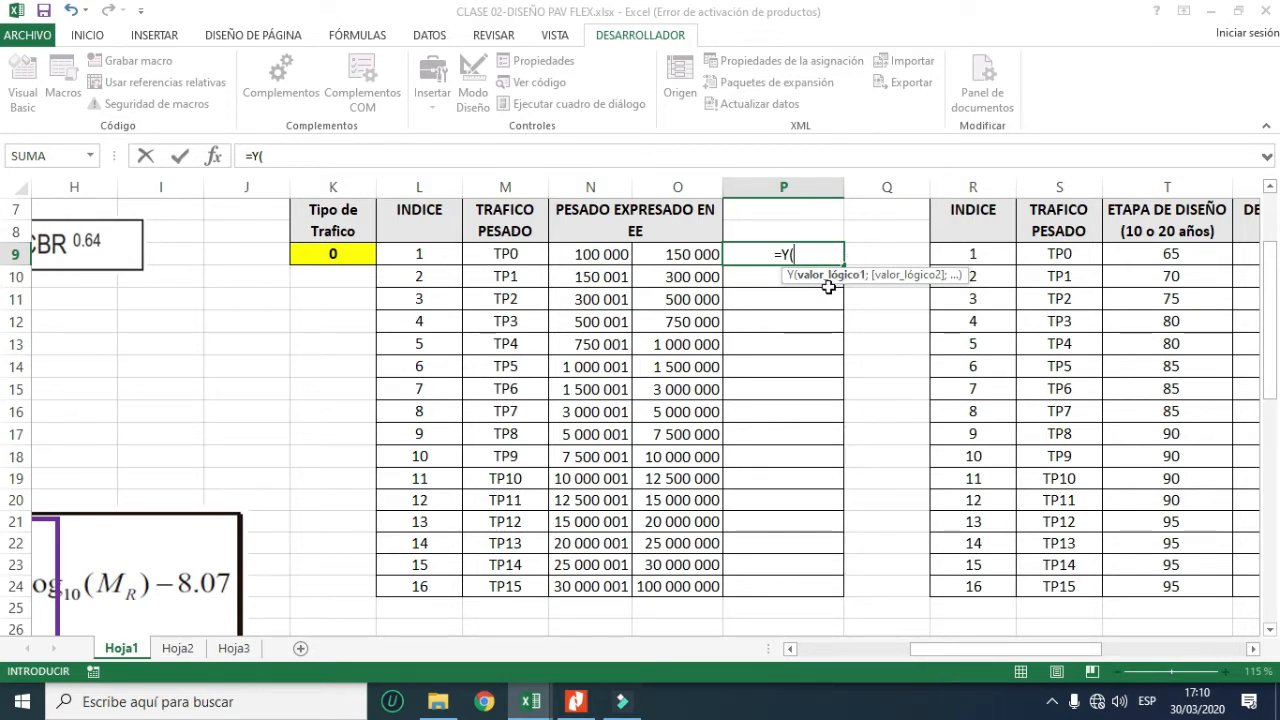
drag(930, 653, 820, 654)
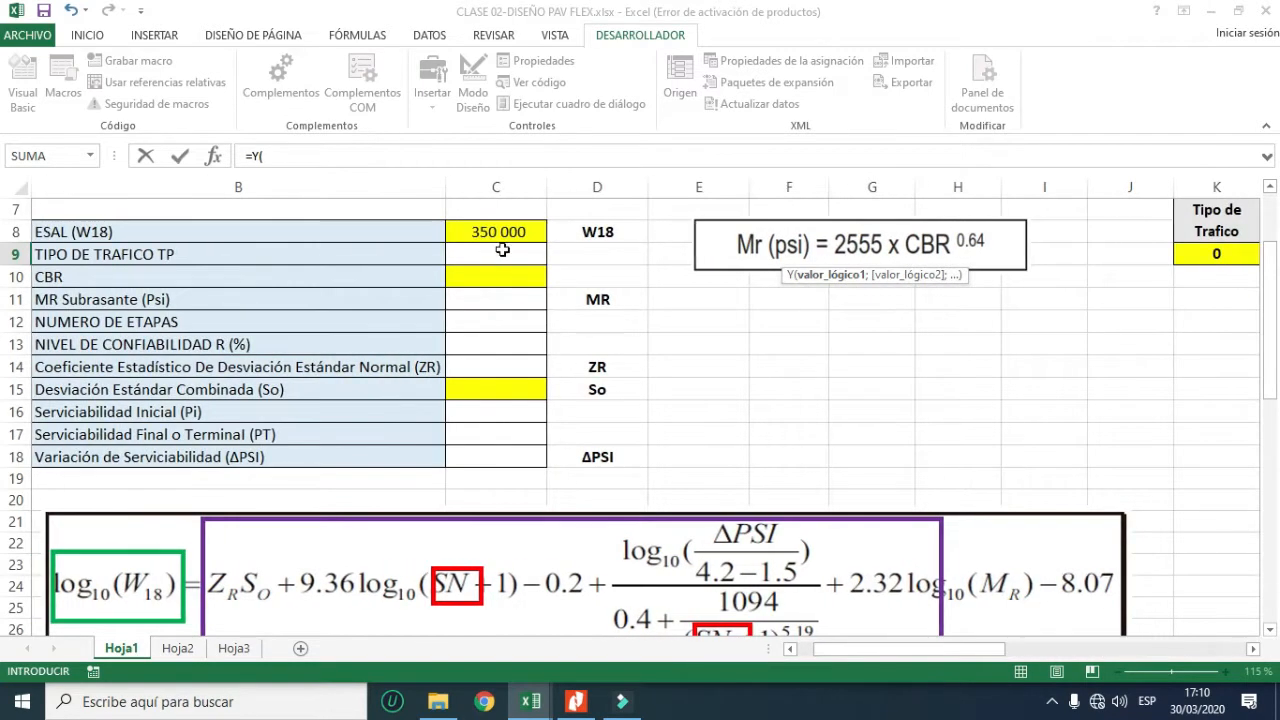
click(504, 231)
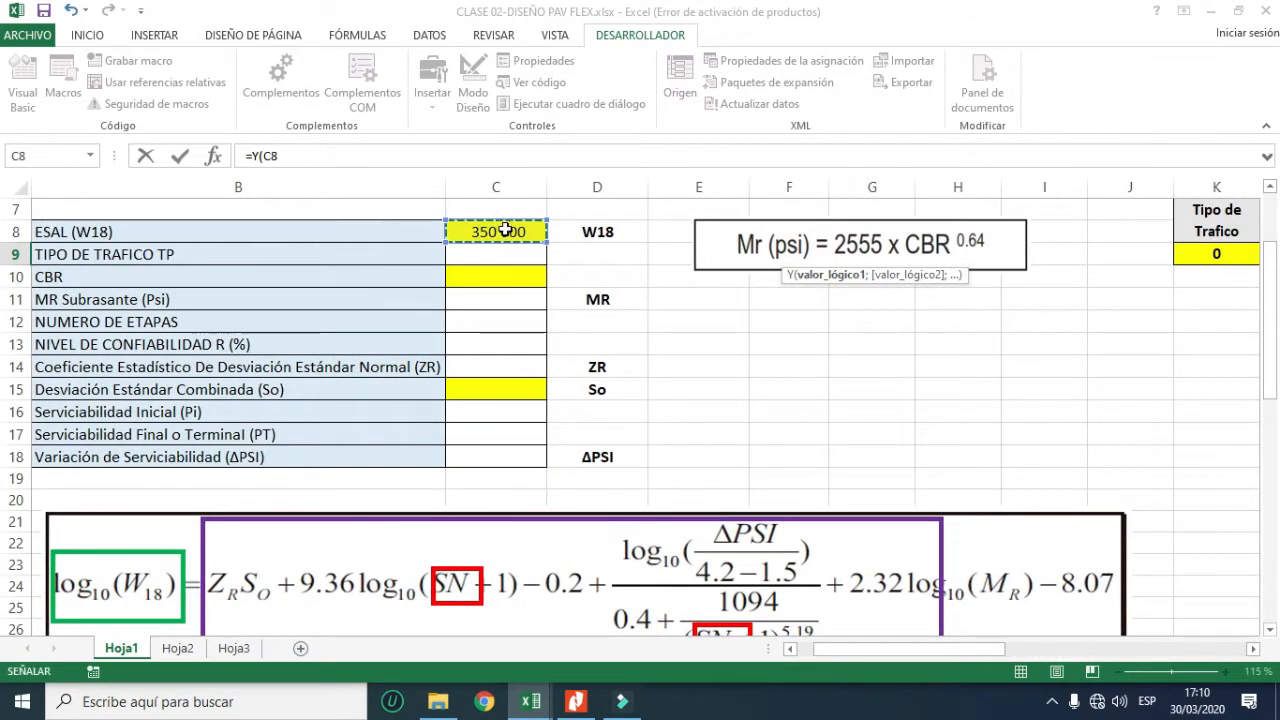
drag(885, 654, 950, 654)
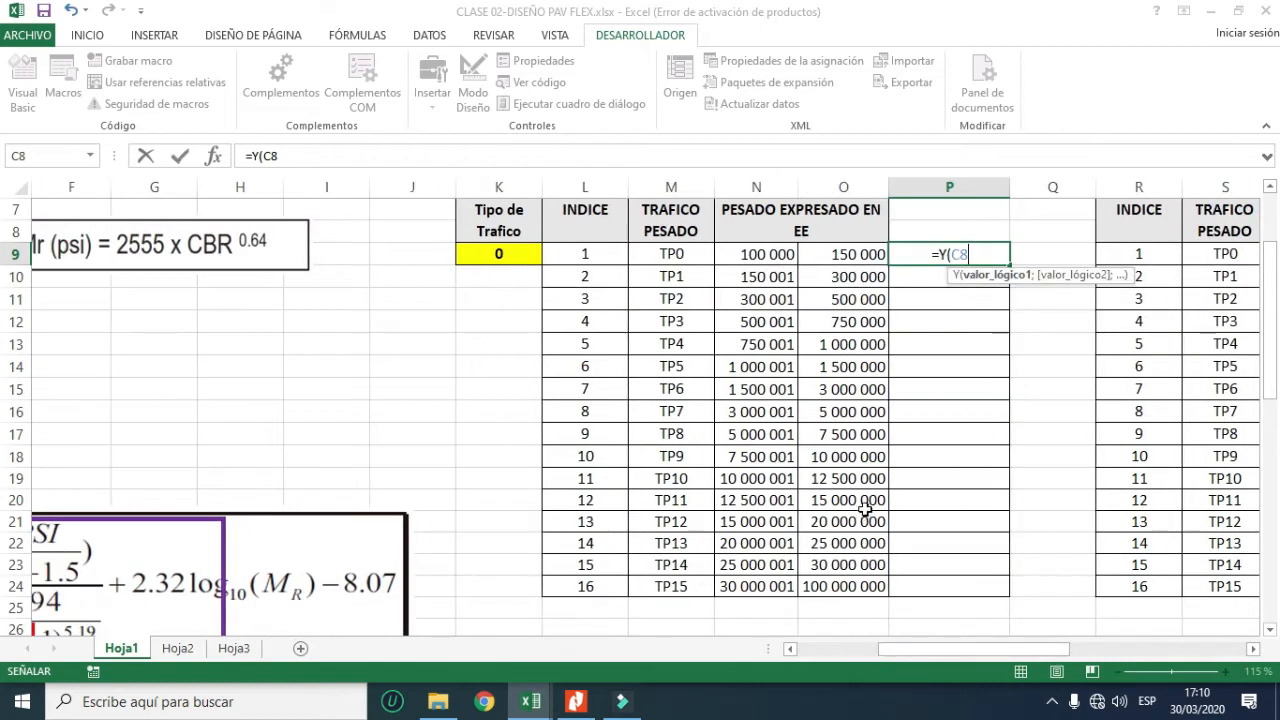
text(>)
click(521, 156)
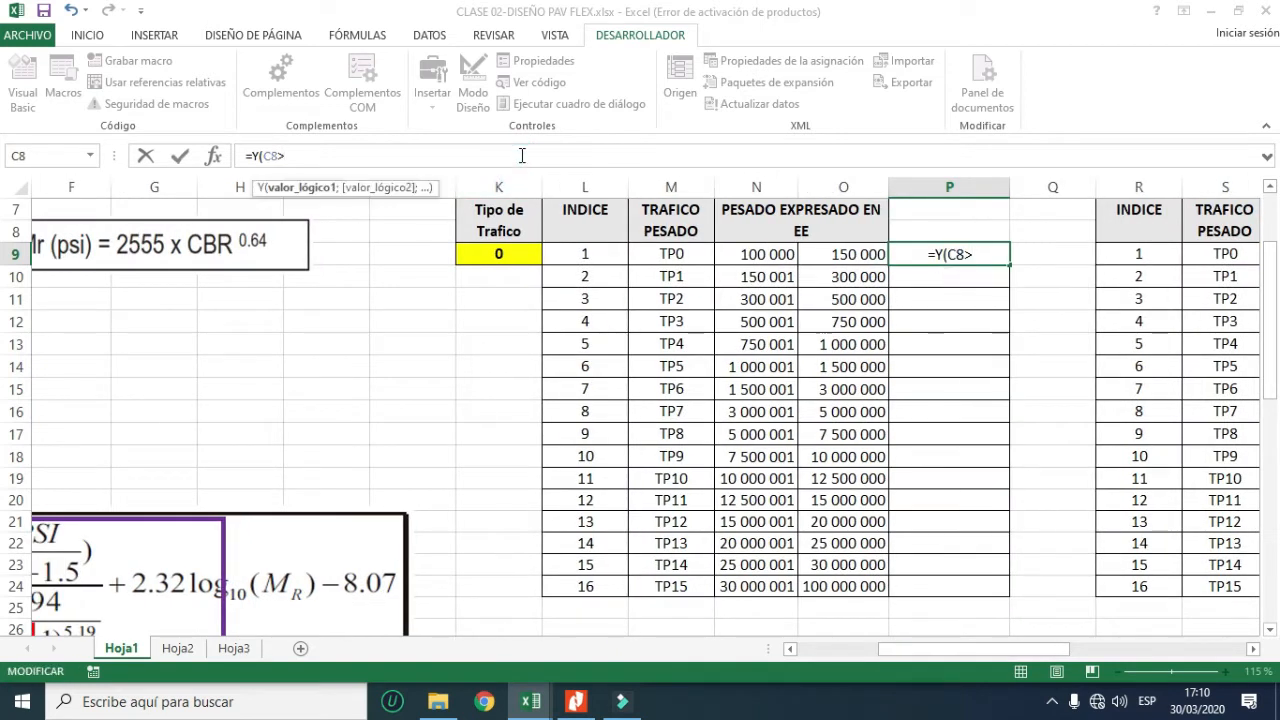
text(=)
click(750, 254)
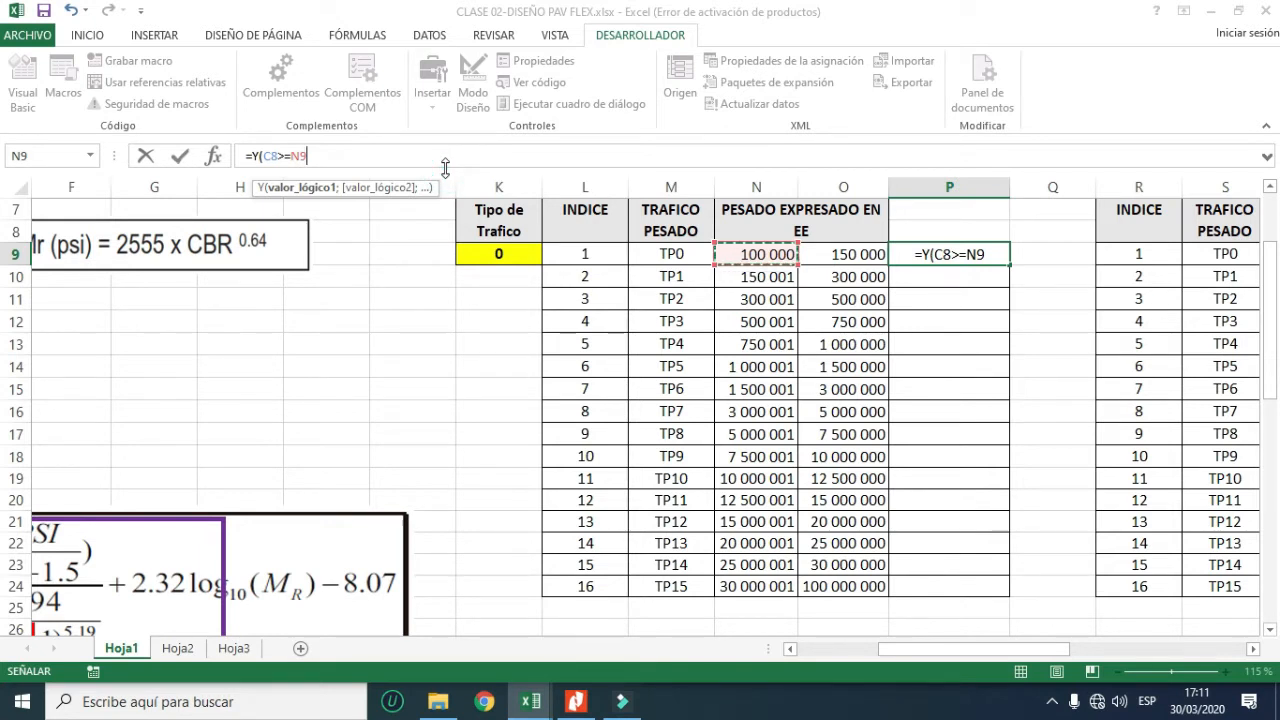
text(,)
key(BackSpace)
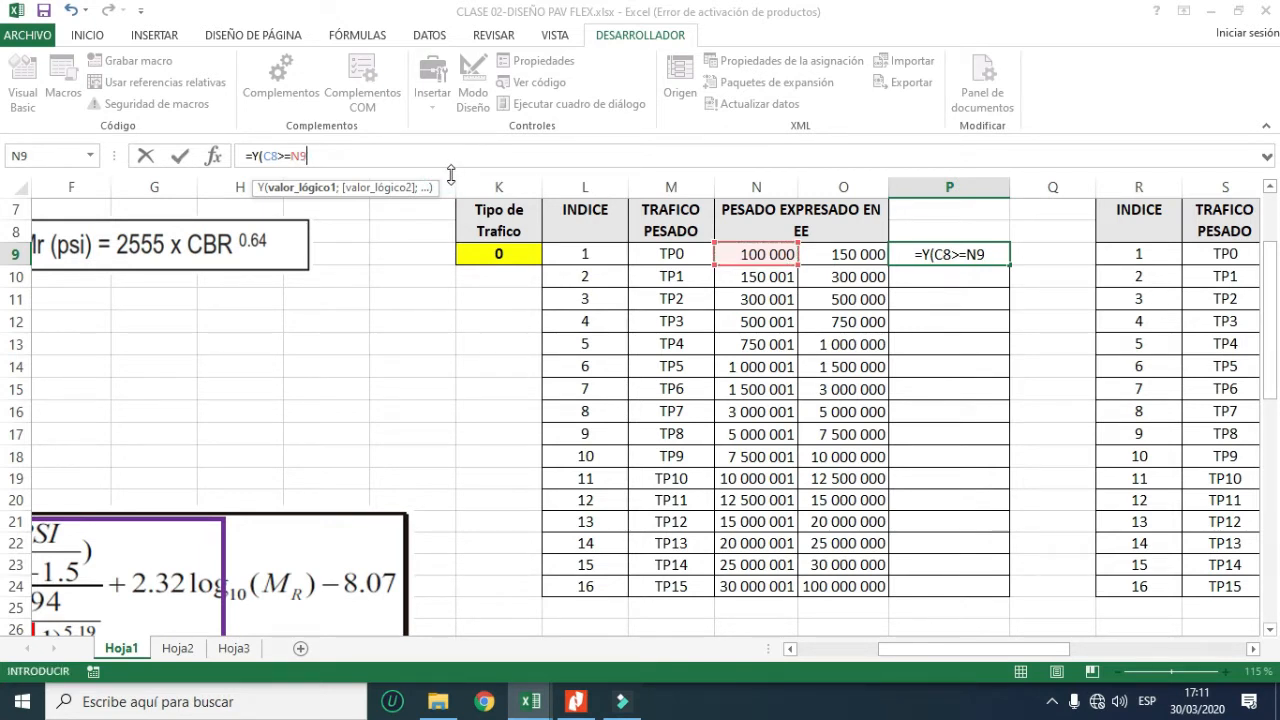
text(;)
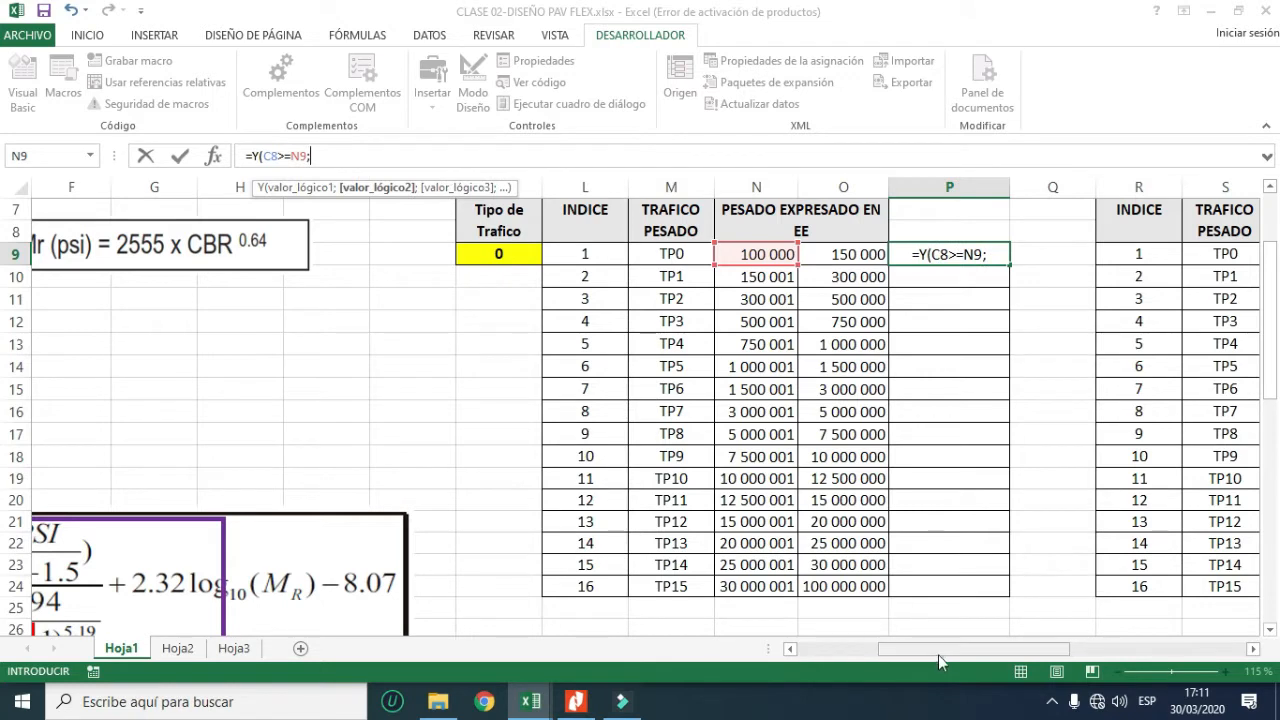
- Complete the P9 formula with the upper limit condition, making it =Y(C8>=N9;C8<=O9)
drag(938, 654, 859, 654)
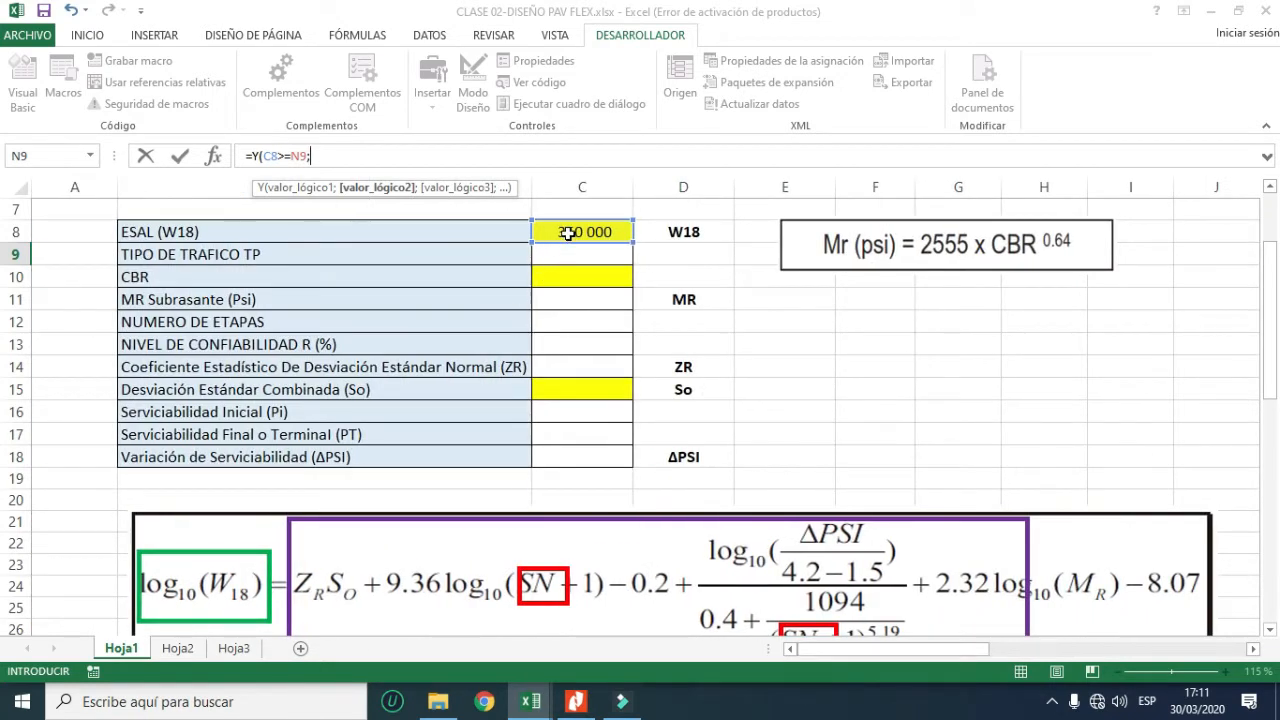
click(567, 233)
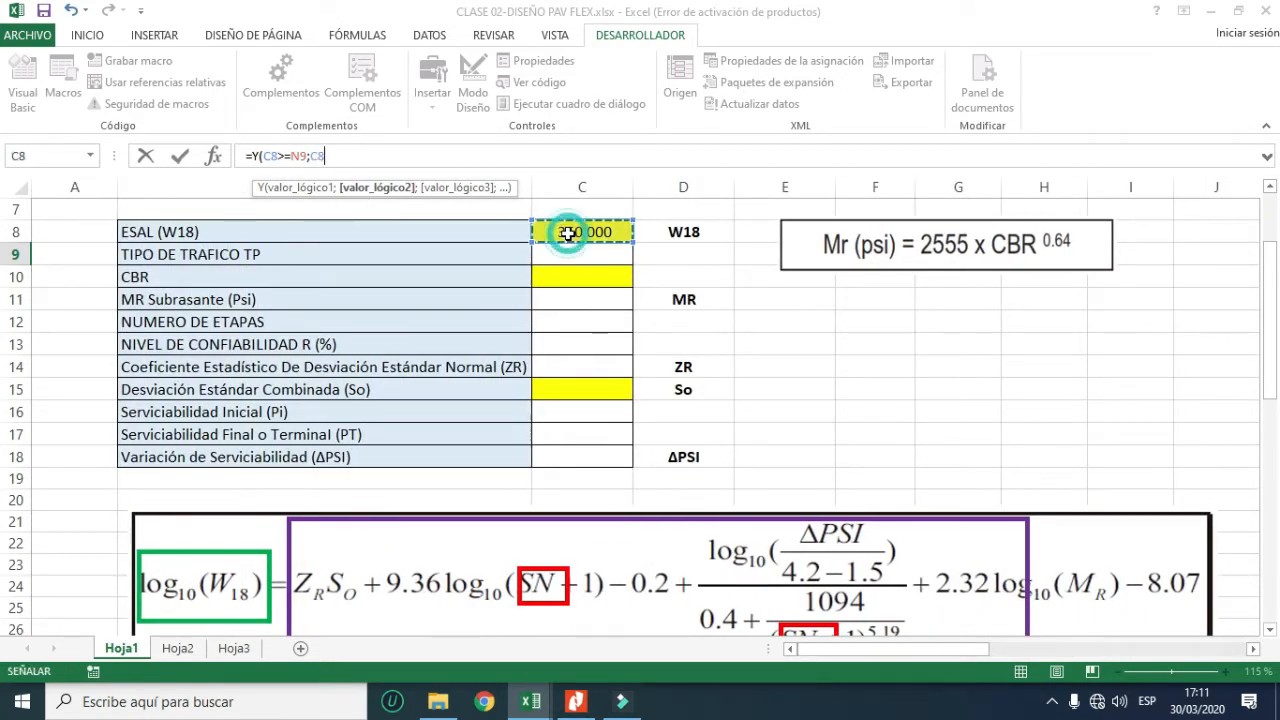
click(455, 155)
text(<)
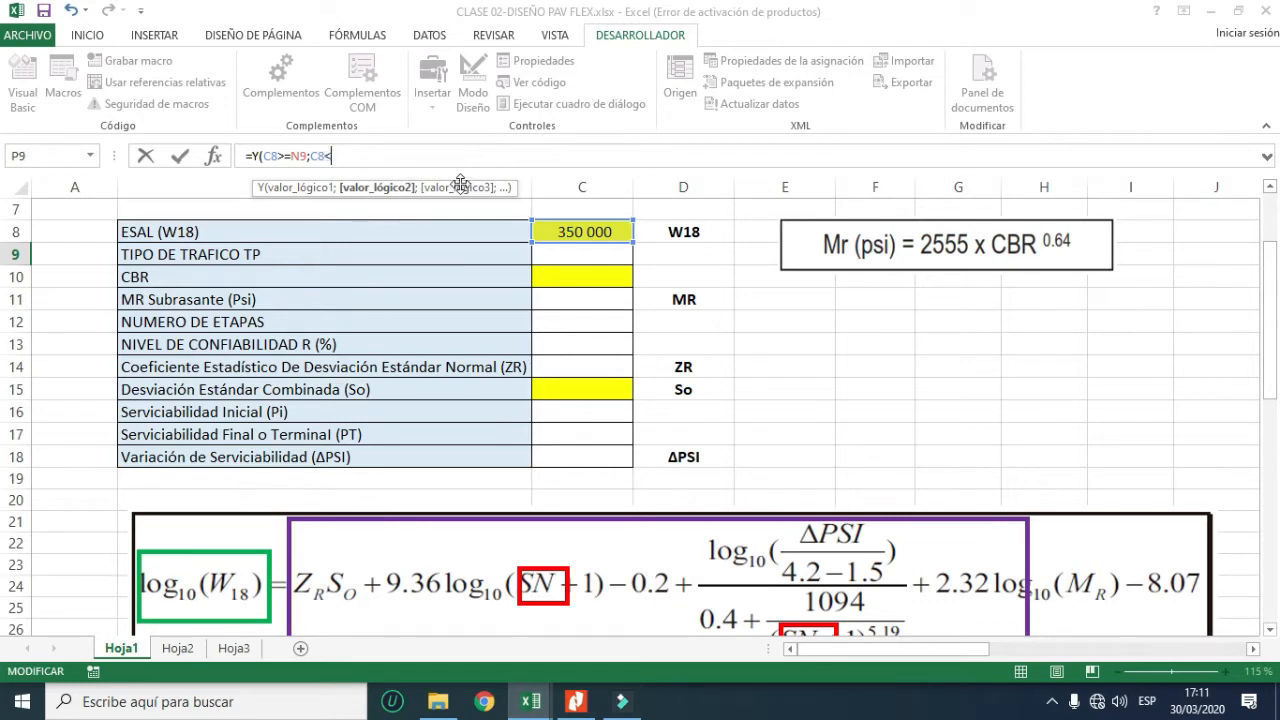
text(=)
drag(922, 651, 1003, 644)
click(855, 252)
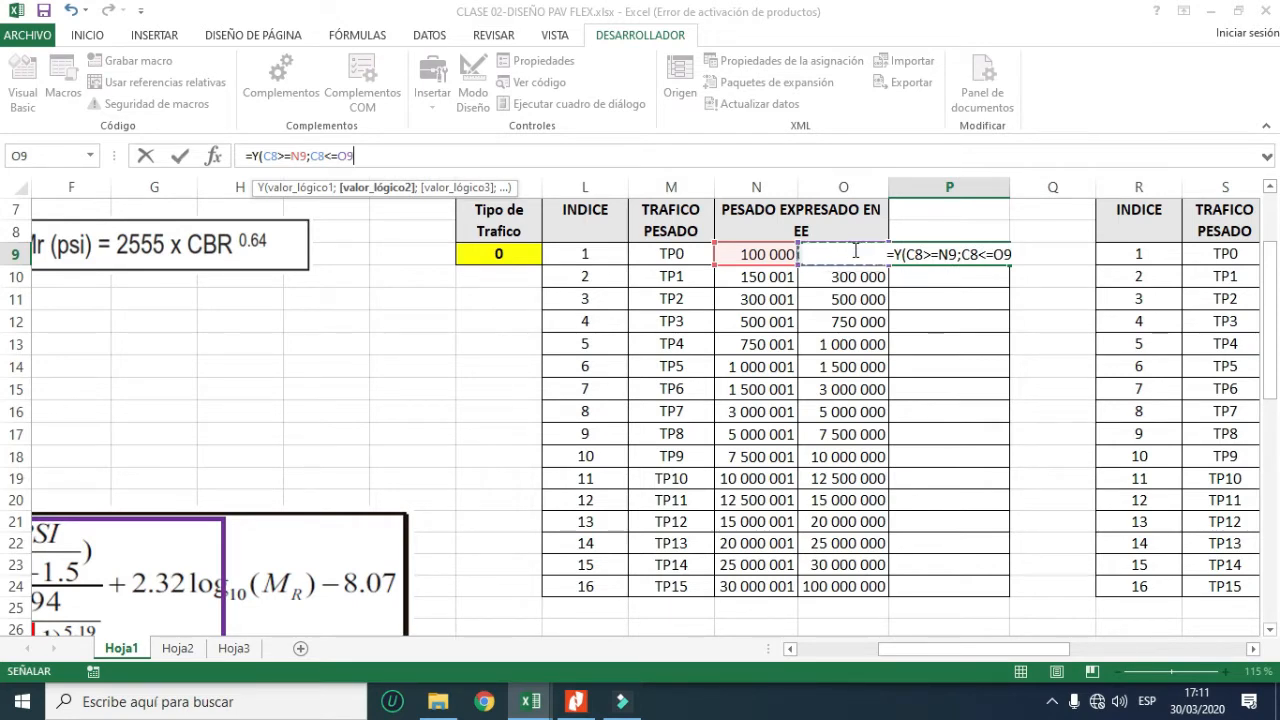
key(Return)
click(931, 253)
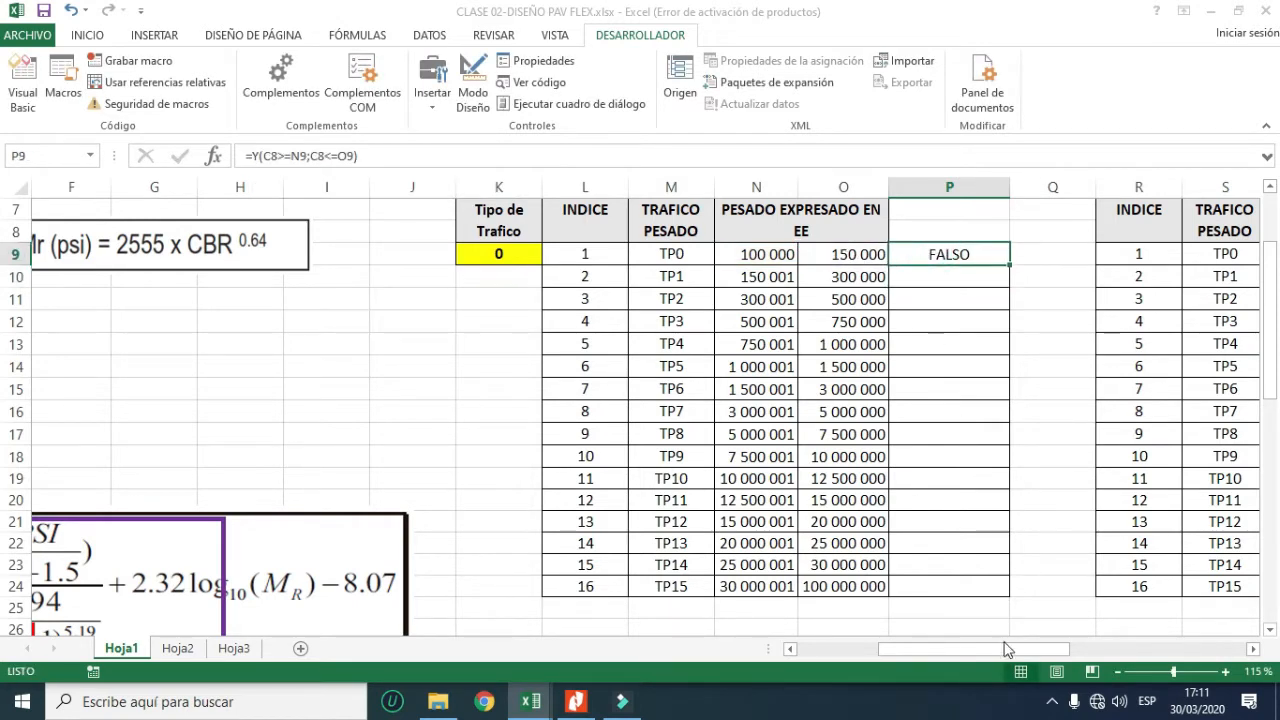
- Compare the TP0 range limits in N9:O9 with the result of the logical test in P9
drag(1003, 650, 970, 657)
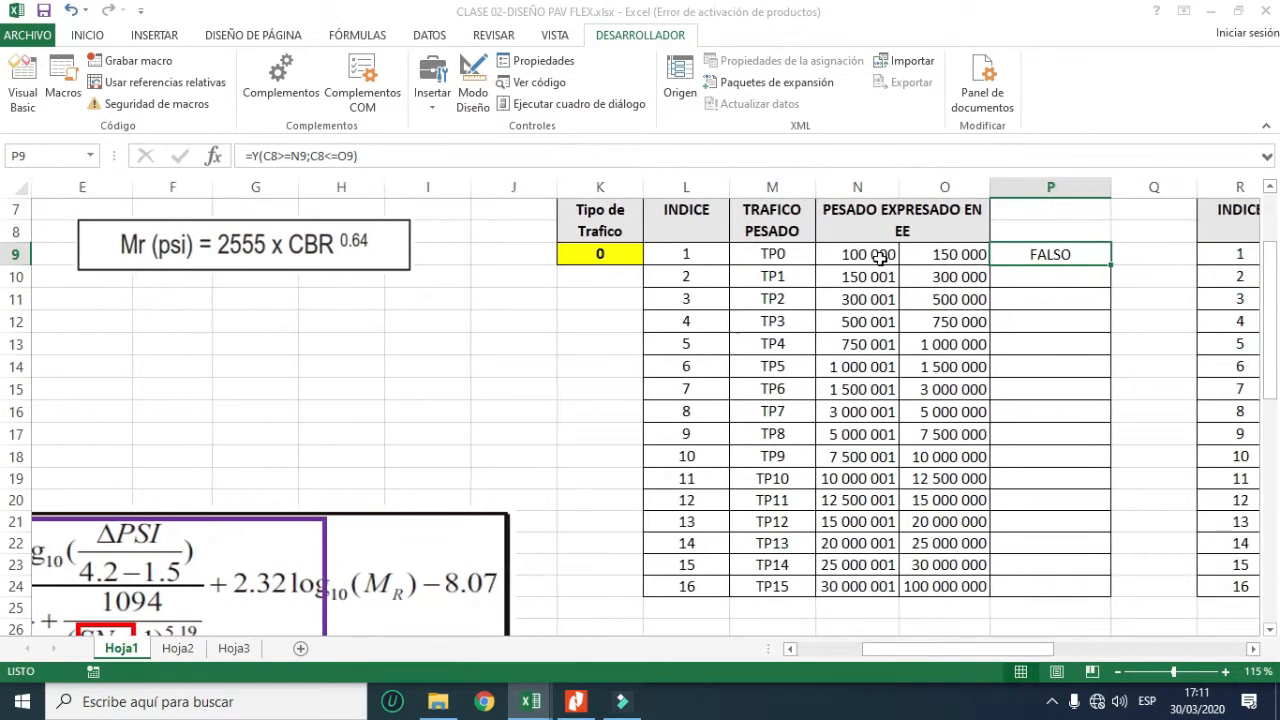
drag(879, 257, 926, 252)
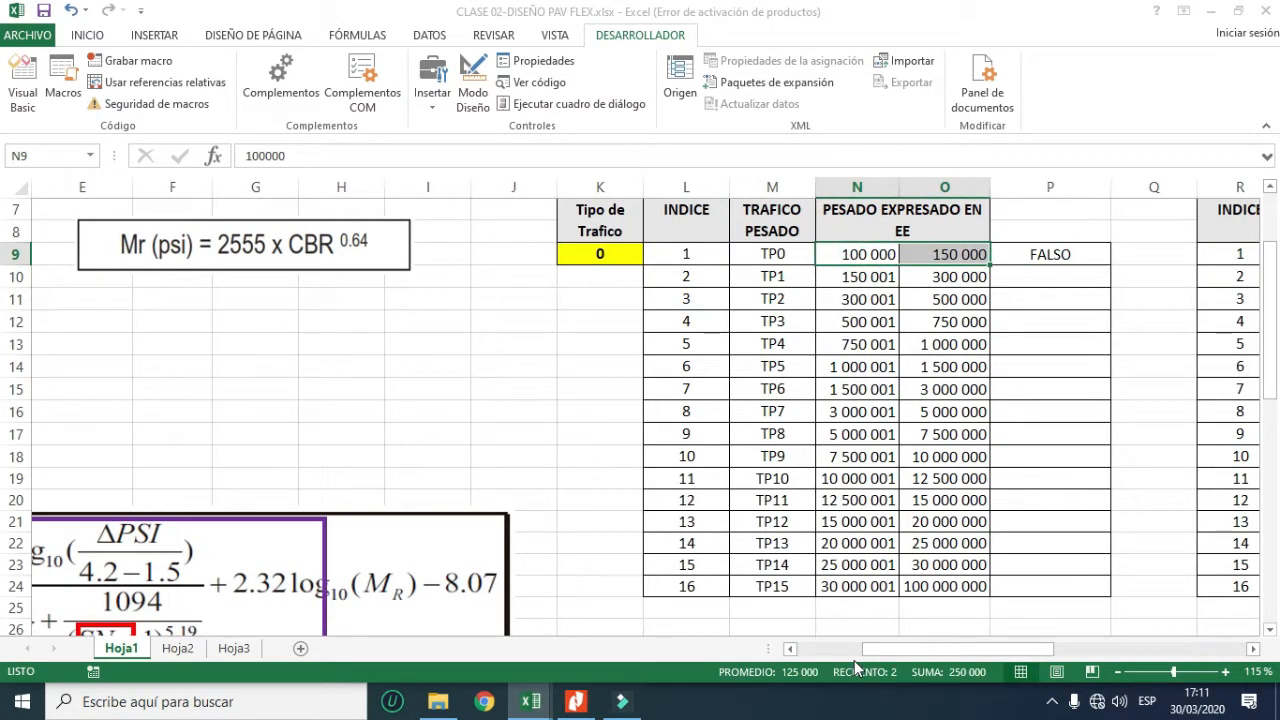
click(1033, 254)
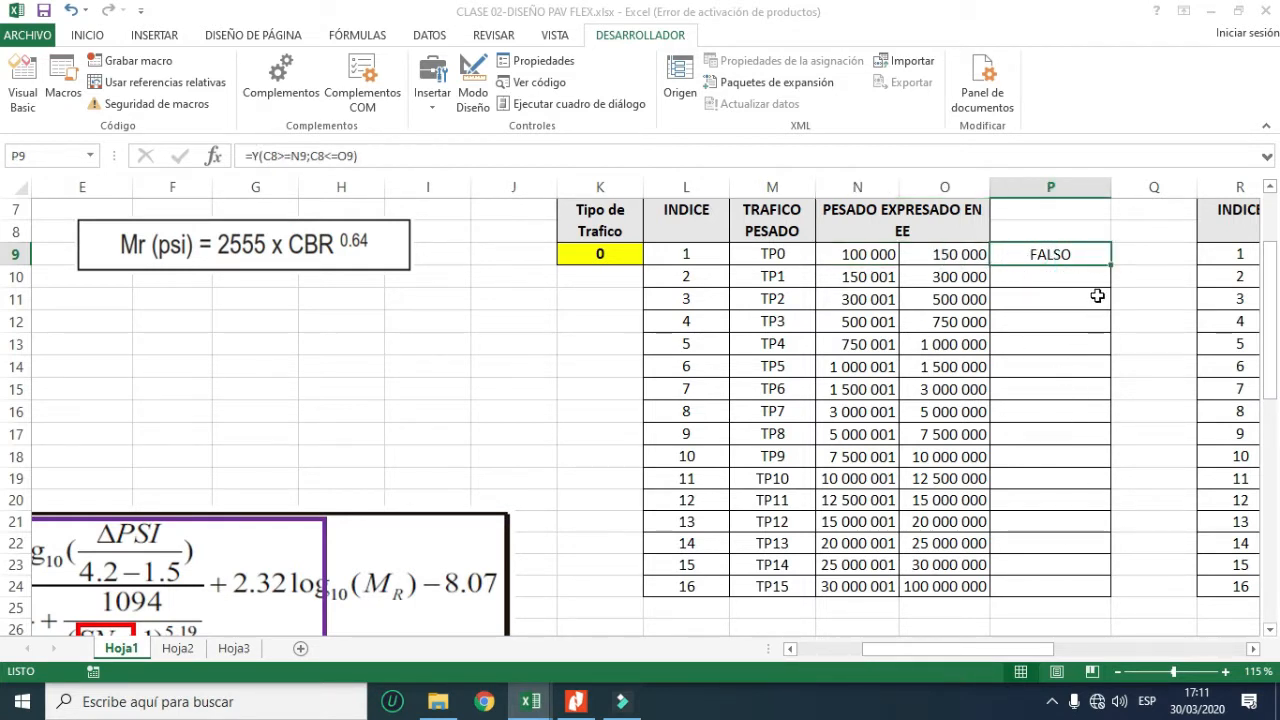
- Try to copy the P9 formula down to P11 and inspect which cells the P10 copy references
drag(1113, 267, 1113, 318)
click(1064, 280)
double_click(772, 276)
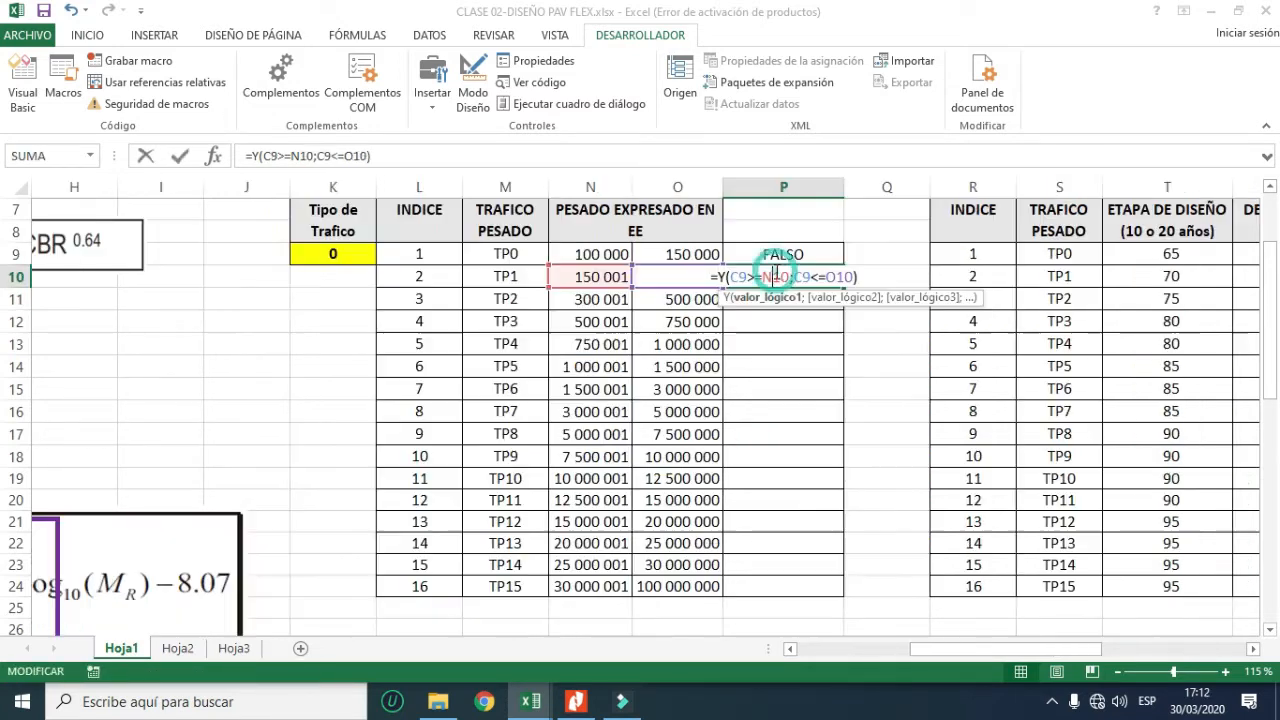
drag(1027, 658, 916, 660)
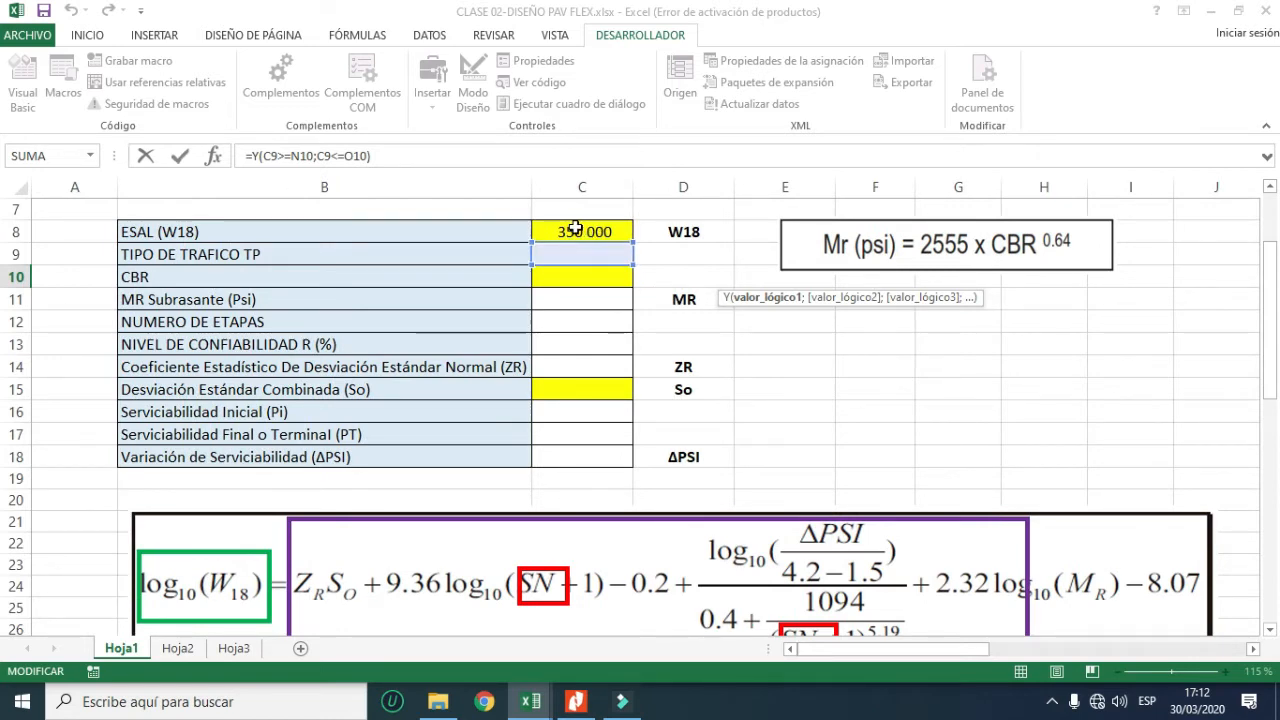
drag(893, 652, 993, 658)
key(Escape)
- Make the first C8 reference in the P9 formula absolute as $C$8
double_click(869, 254)
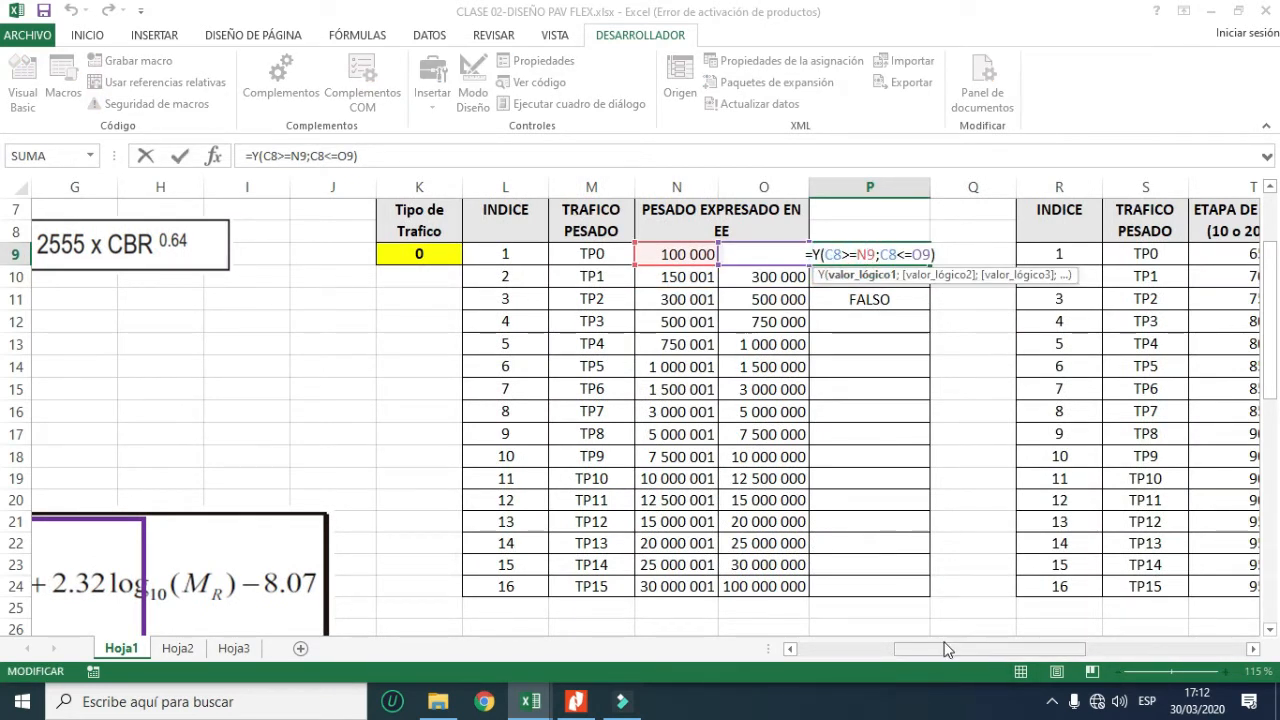
mouse_move(955, 648)
mouse_down()
mouse_move(873, 657)
mouse_move(950, 651)
mouse_up()
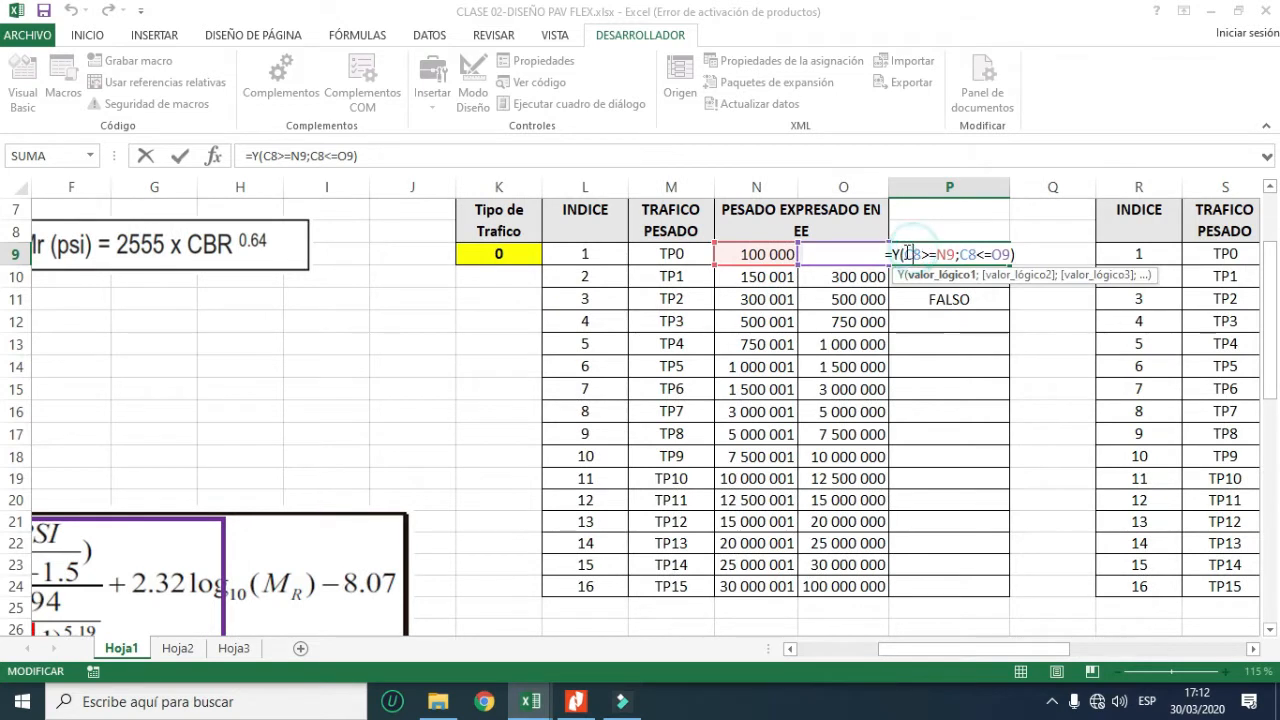
drag(904, 252, 921, 252)
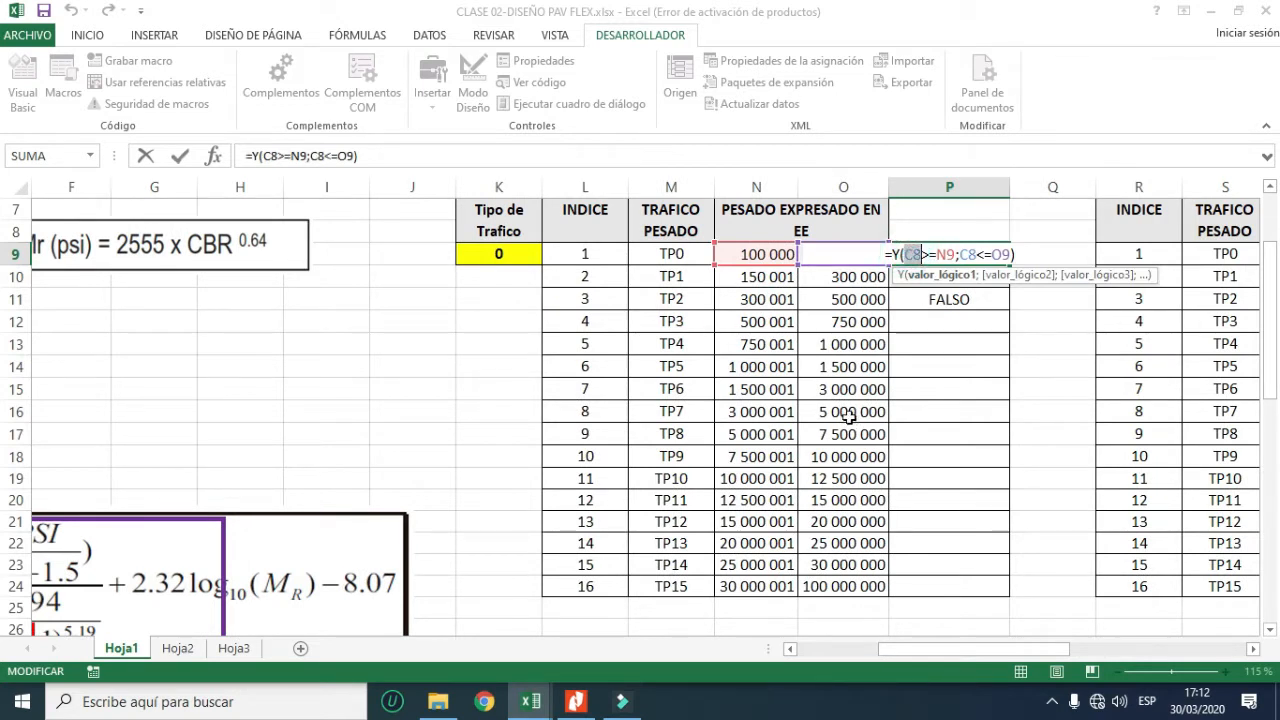
key(F4)
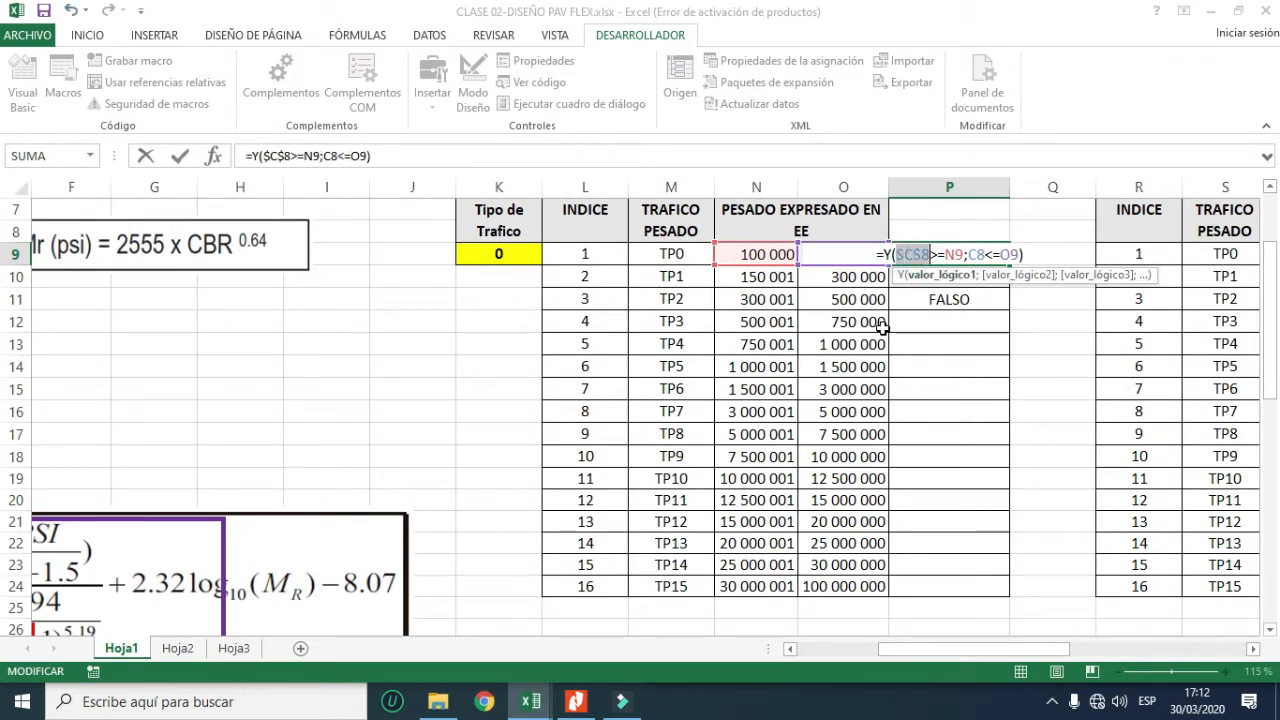
click(902, 256)
click(902, 256)
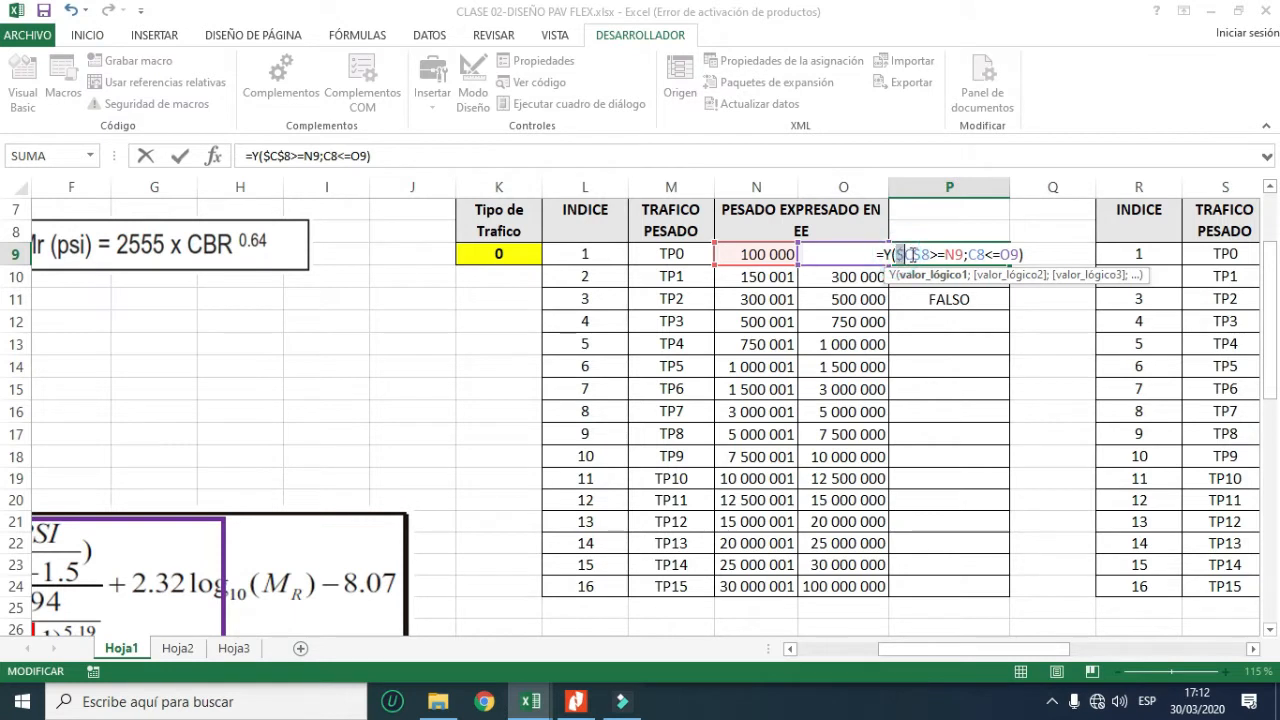
drag(915, 254, 921, 254)
click(907, 255)
drag(905, 255, 898, 255)
- Make the second C8 reference in P9 absolute too, so the formula is =Y($C$8>=N9;$C$8<=O9)
drag(983, 255, 970, 255)
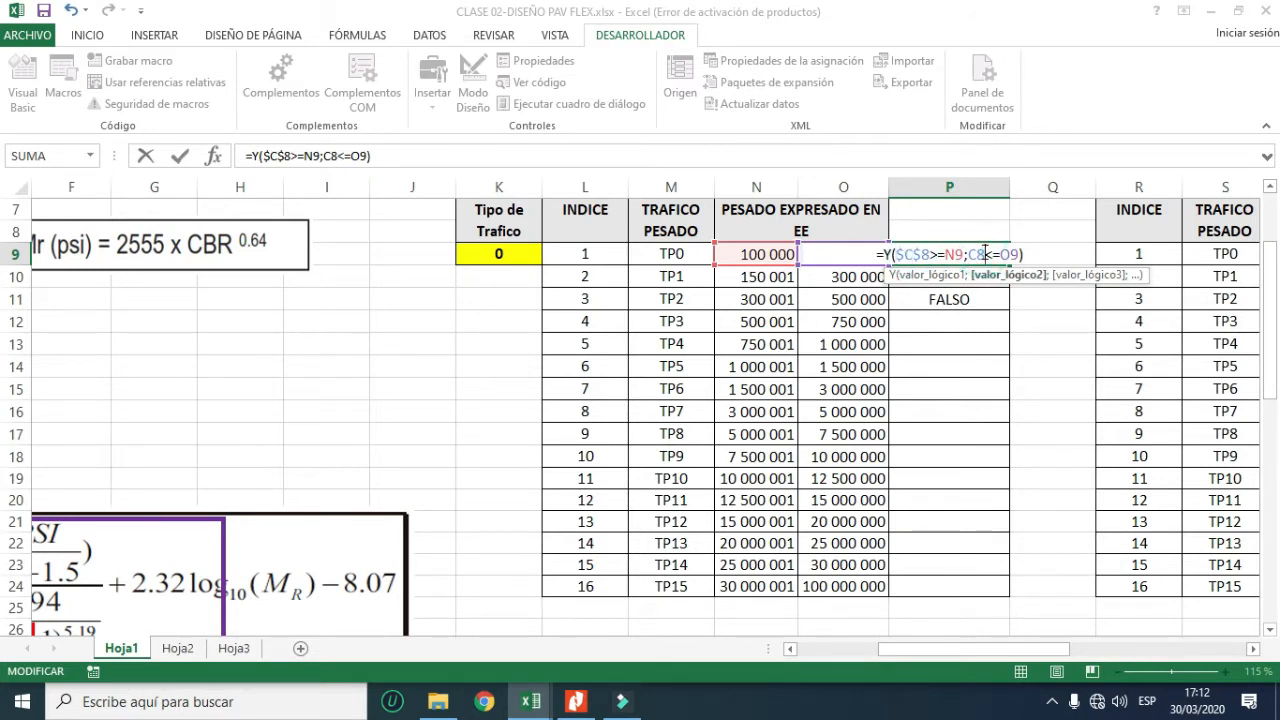
key(F4)
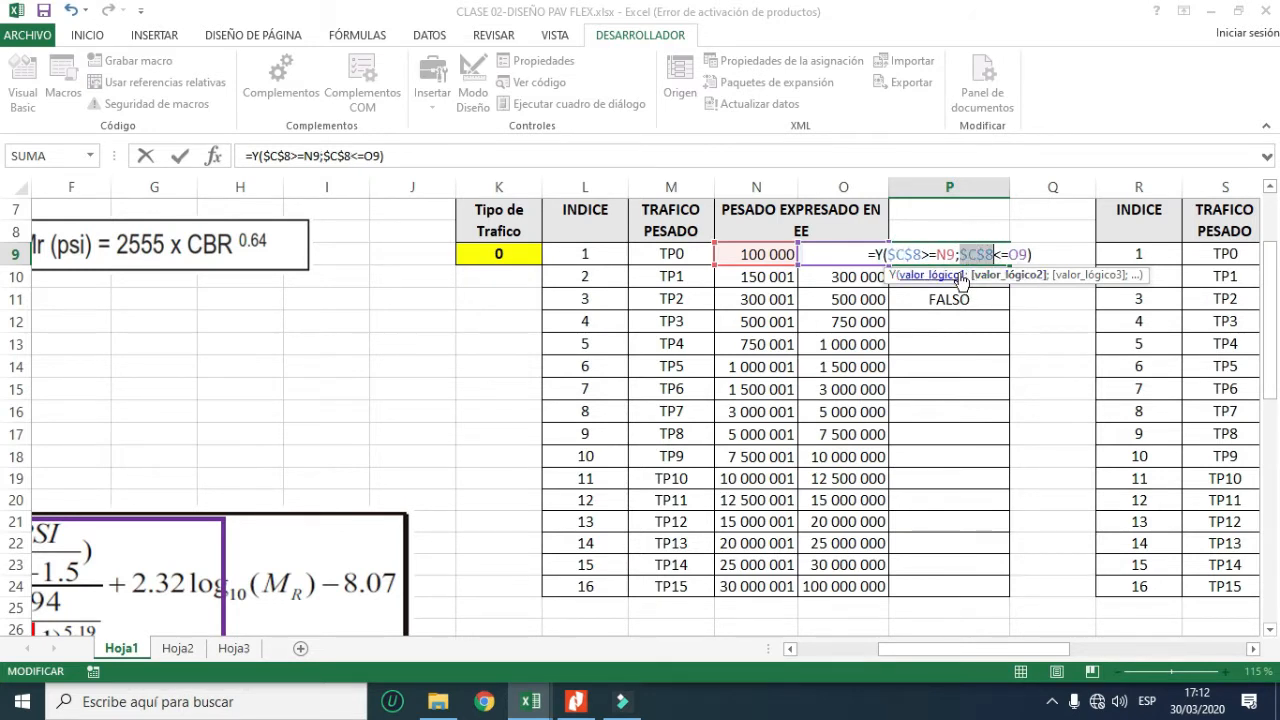
click(970, 254)
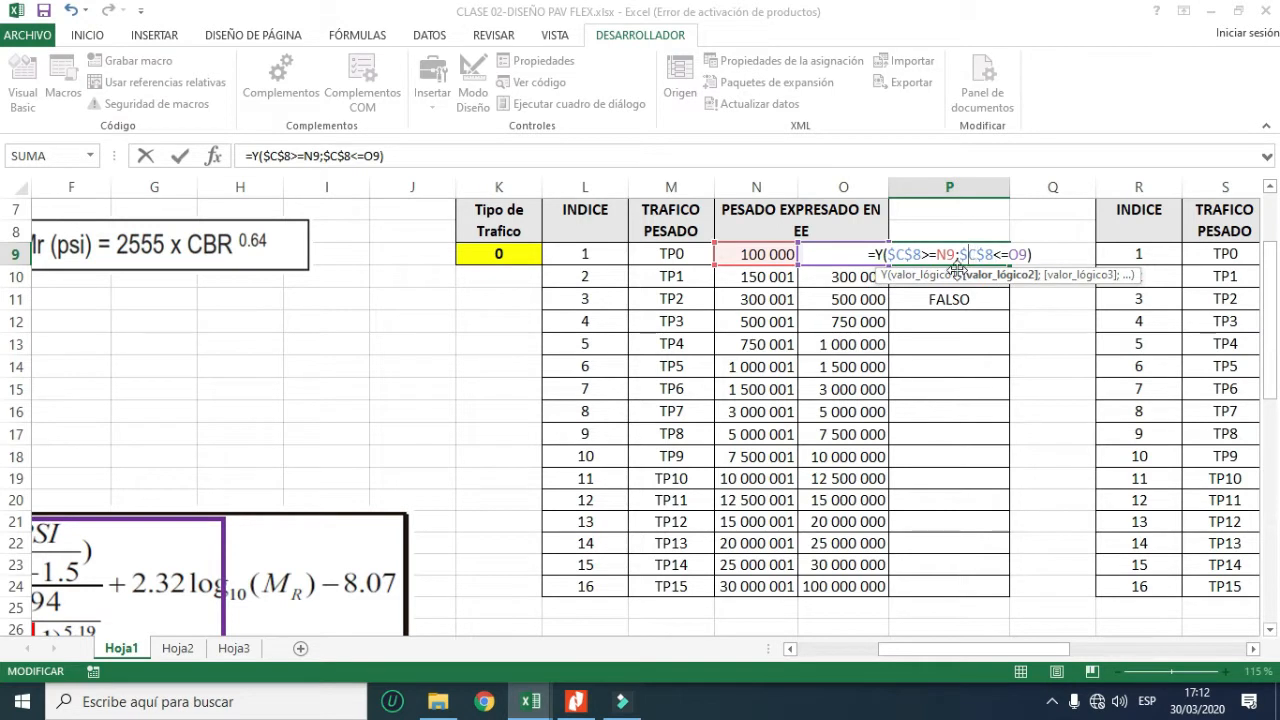
key(Return)
- Fill the P9 formula down through P24 and check that the copy in P19 still references the ESAL cell
click(957, 246)
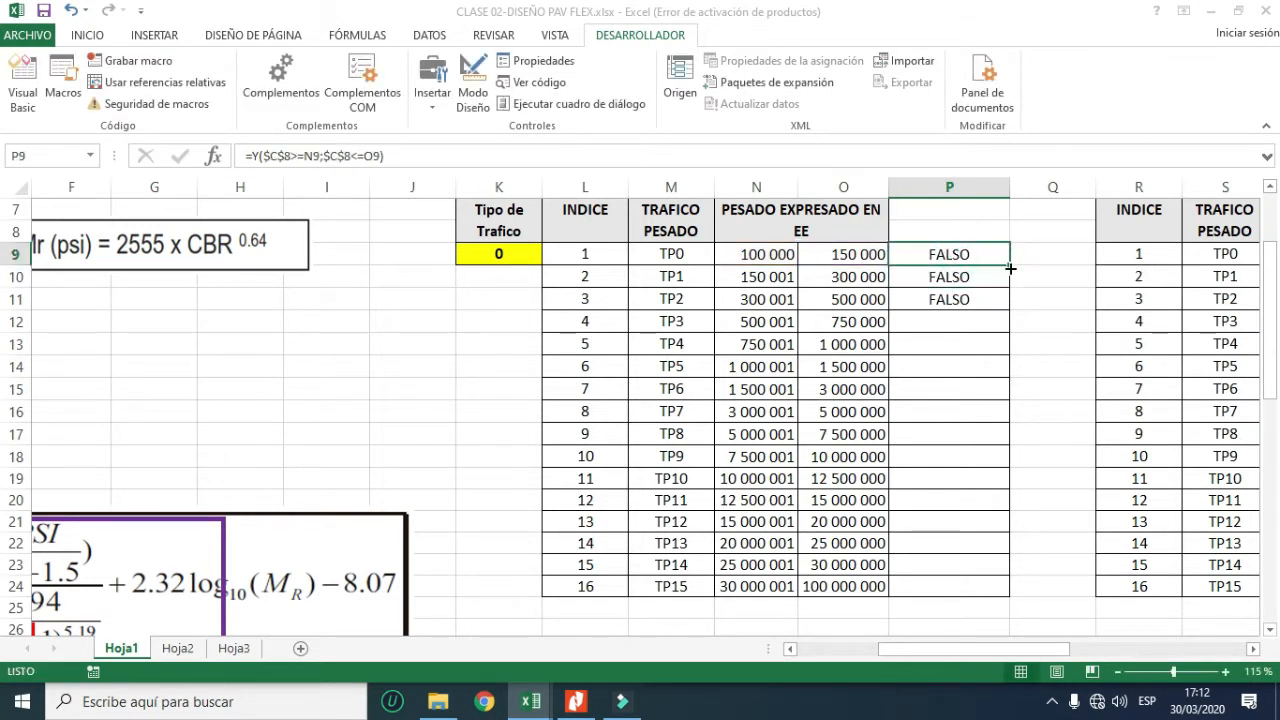
drag(1009, 265, 969, 594)
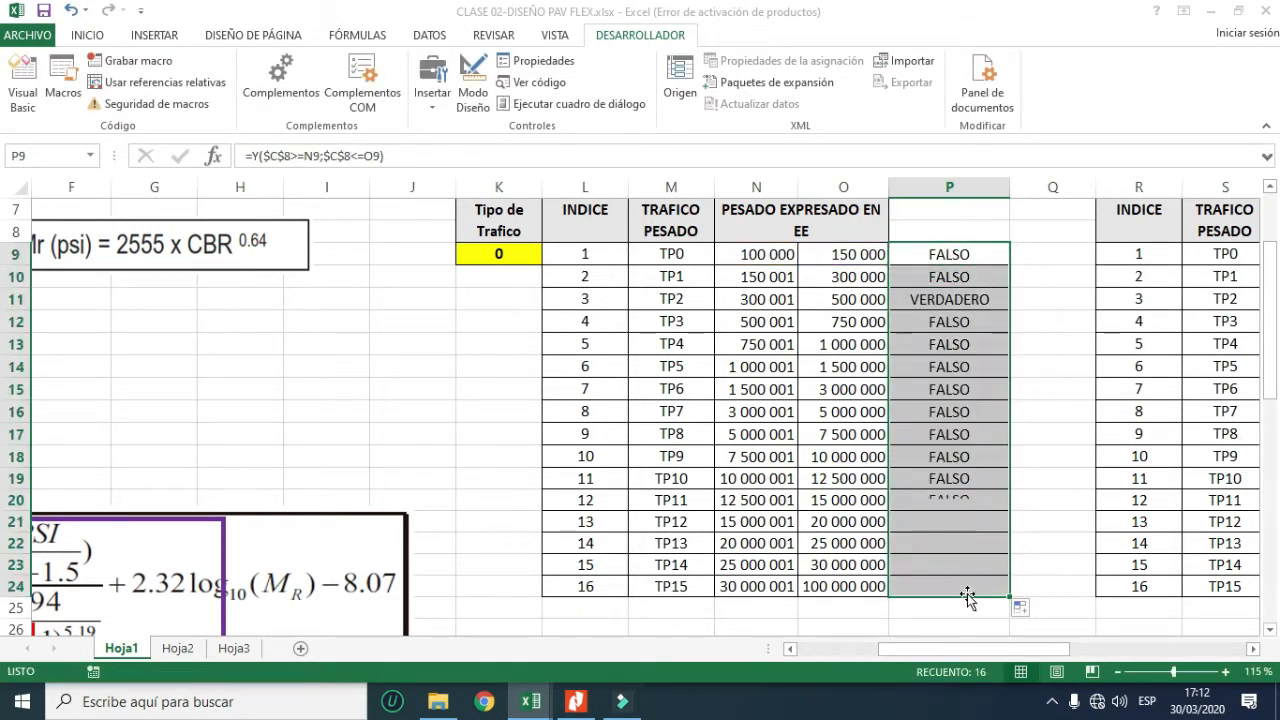
click(966, 389)
click(965, 478)
double_click(965, 478)
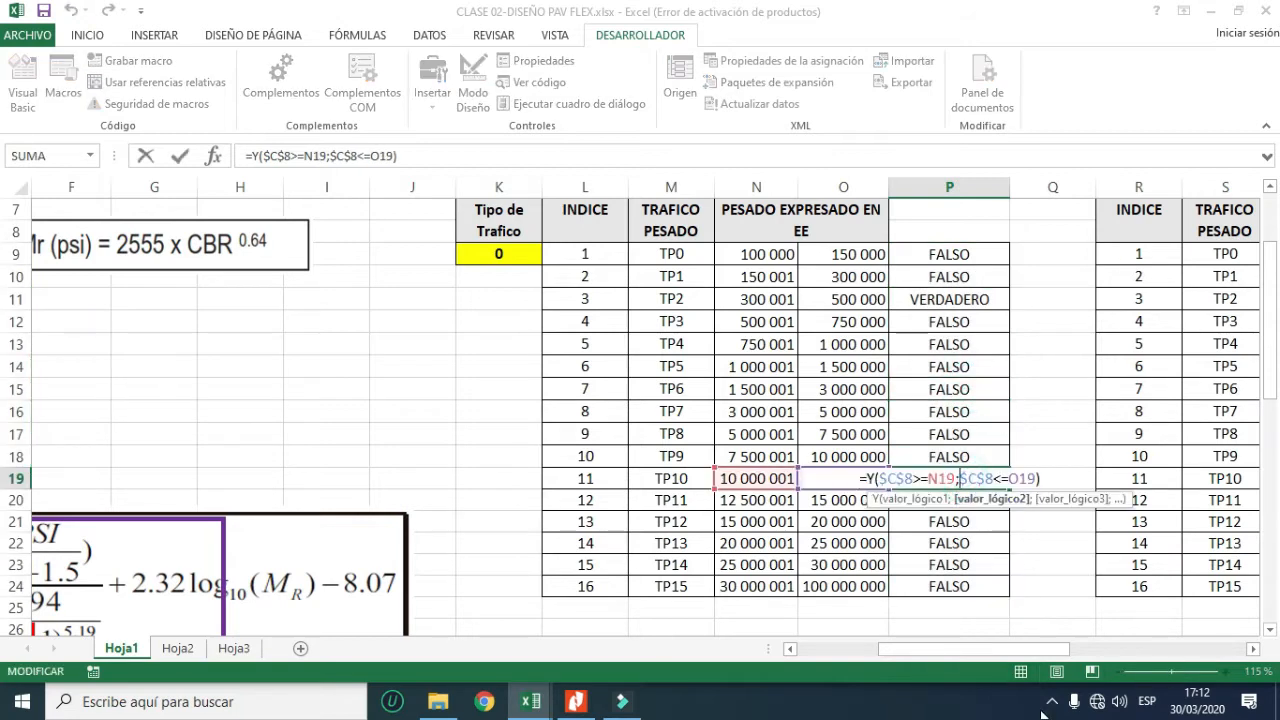
drag(1055, 650, 927, 655)
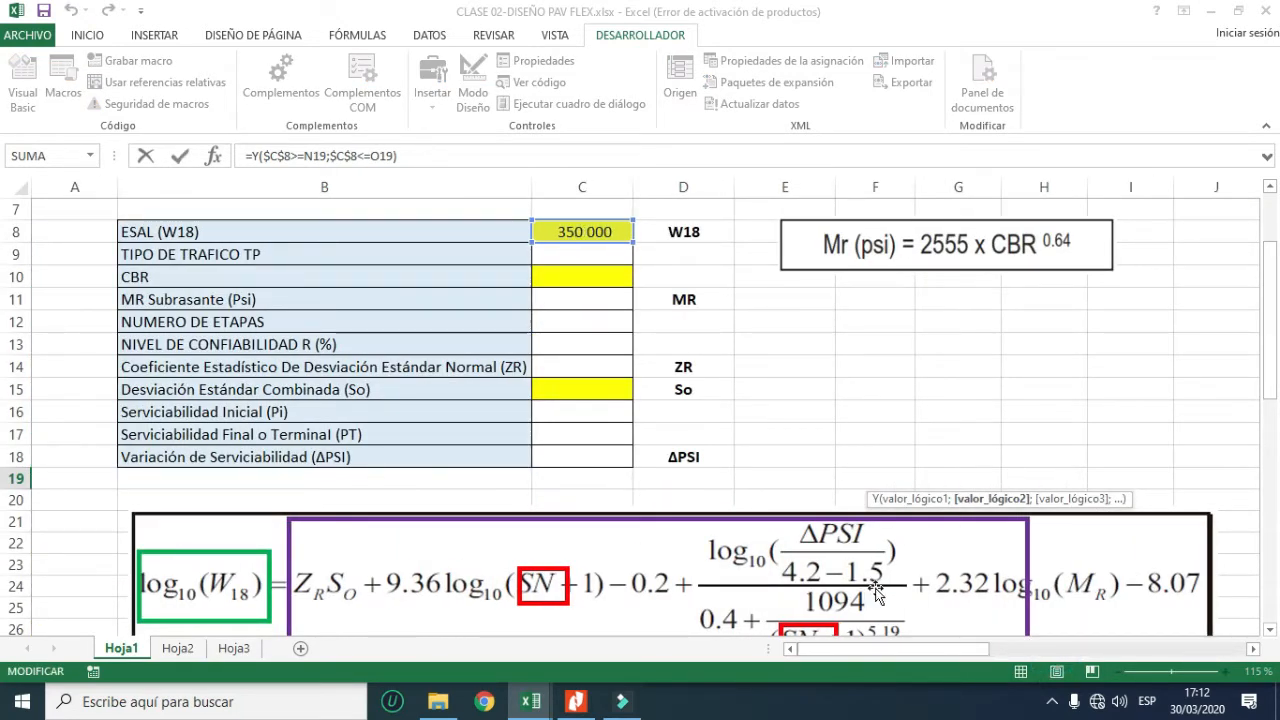
- Close the P19 formula and examine how the logical result in P11 relates to the TP2 row's index and ESAL limits
drag(890, 650, 988, 655)
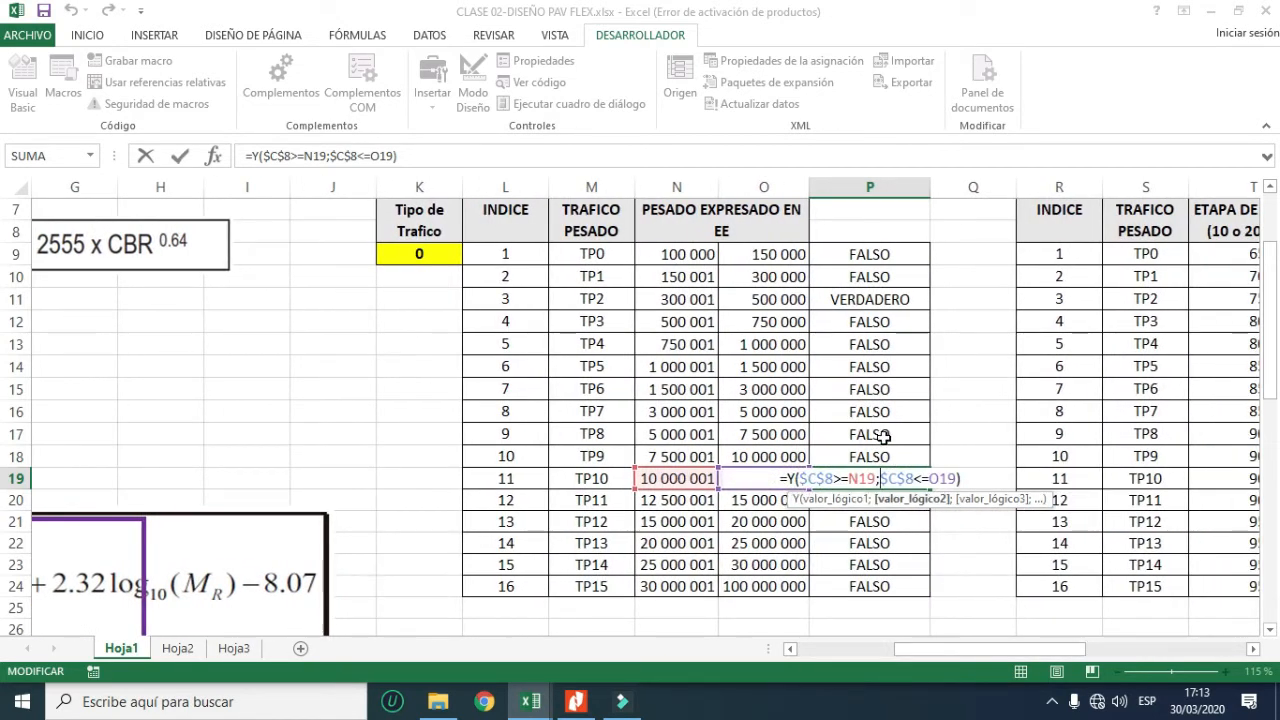
key(Return)
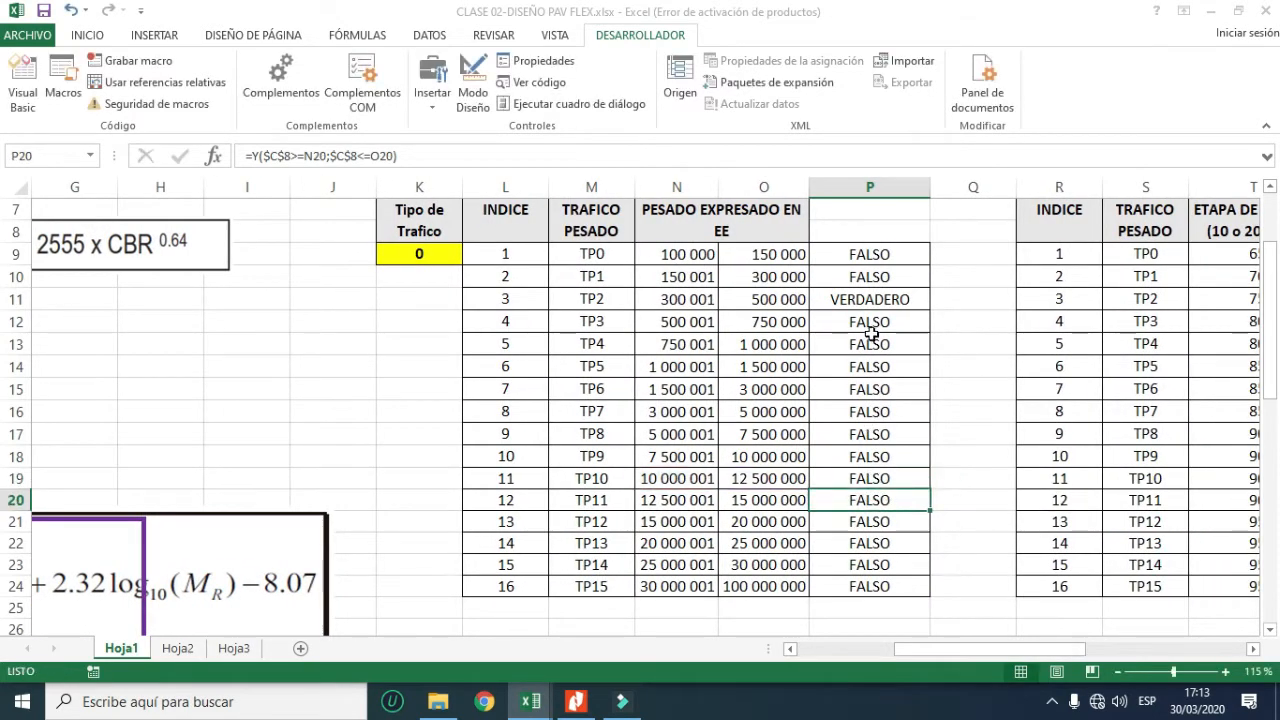
click(866, 302)
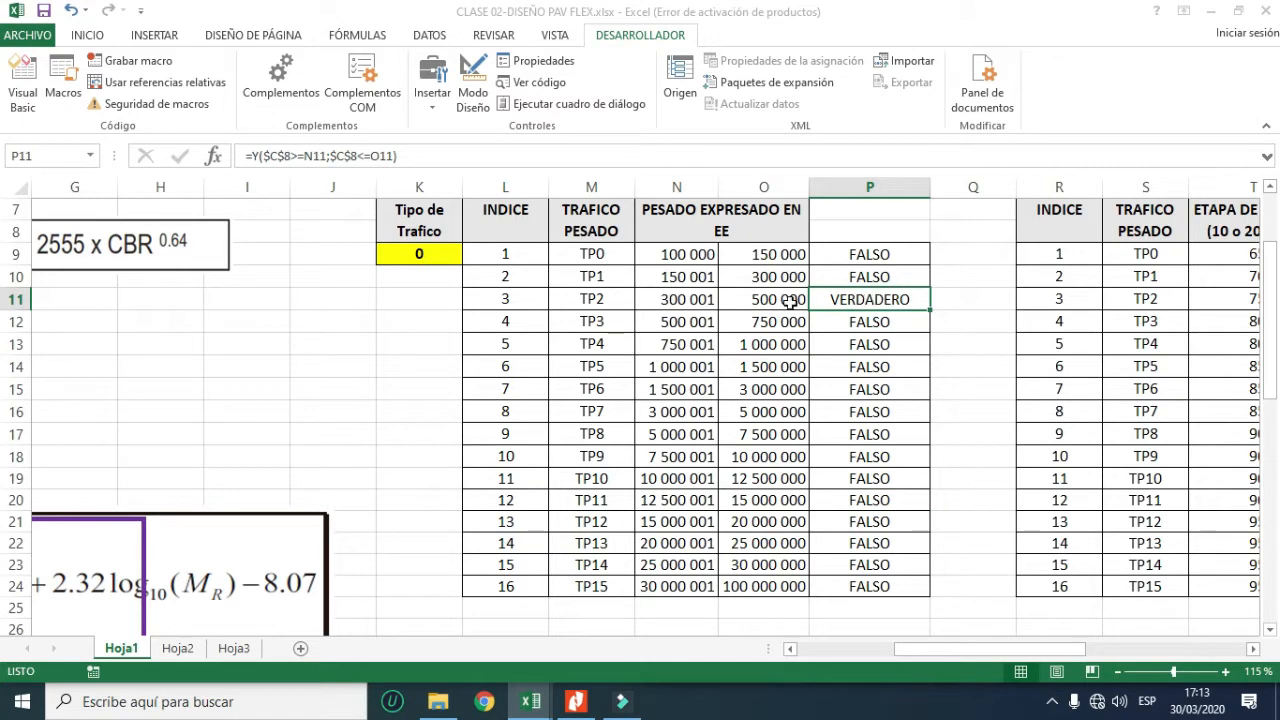
drag(680, 304, 760, 298)
mouse_move(940, 655)
mouse_down()
mouse_move(888, 658)
mouse_move(940, 658)
mouse_up()
drag(701, 296, 765, 302)
click(885, 455)
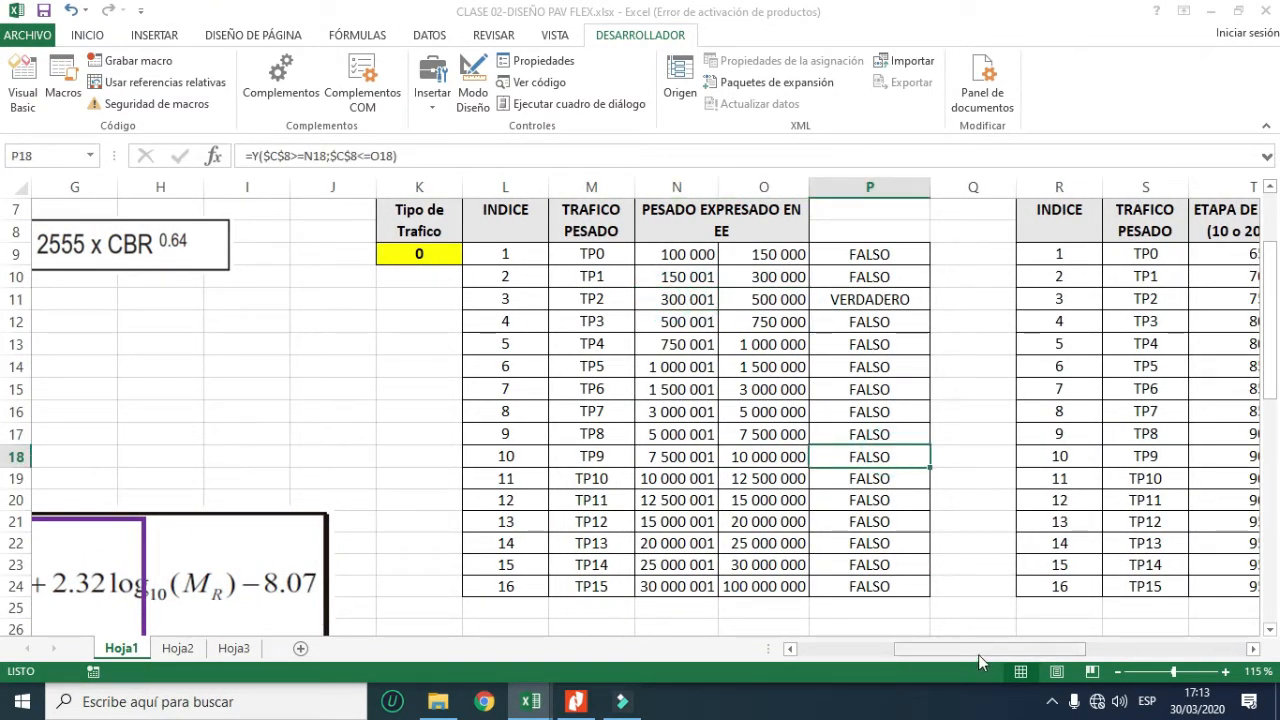
drag(580, 222, 586, 584)
click(597, 407)
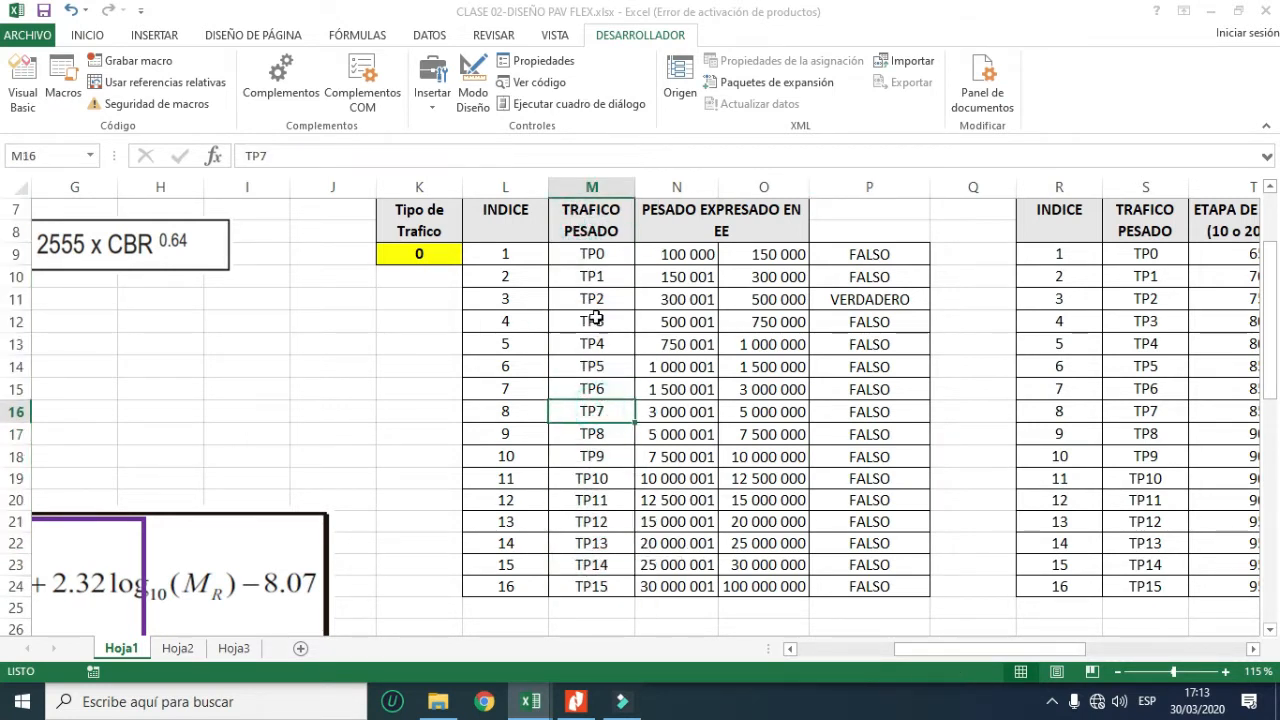
drag(590, 300, 868, 300)
mouse_move(523, 299)
mouse_down()
mouse_move(868, 299)
mouse_move(548, 302)
mouse_up()
click(495, 299)
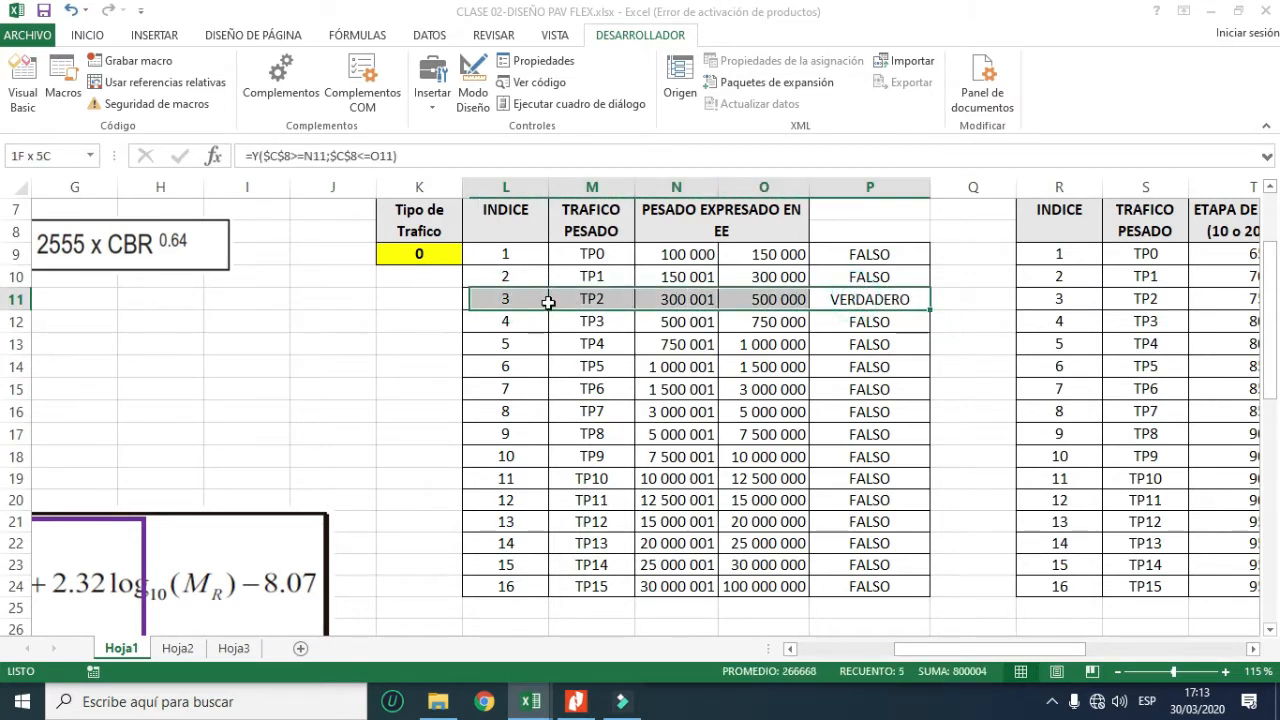
click(852, 300)
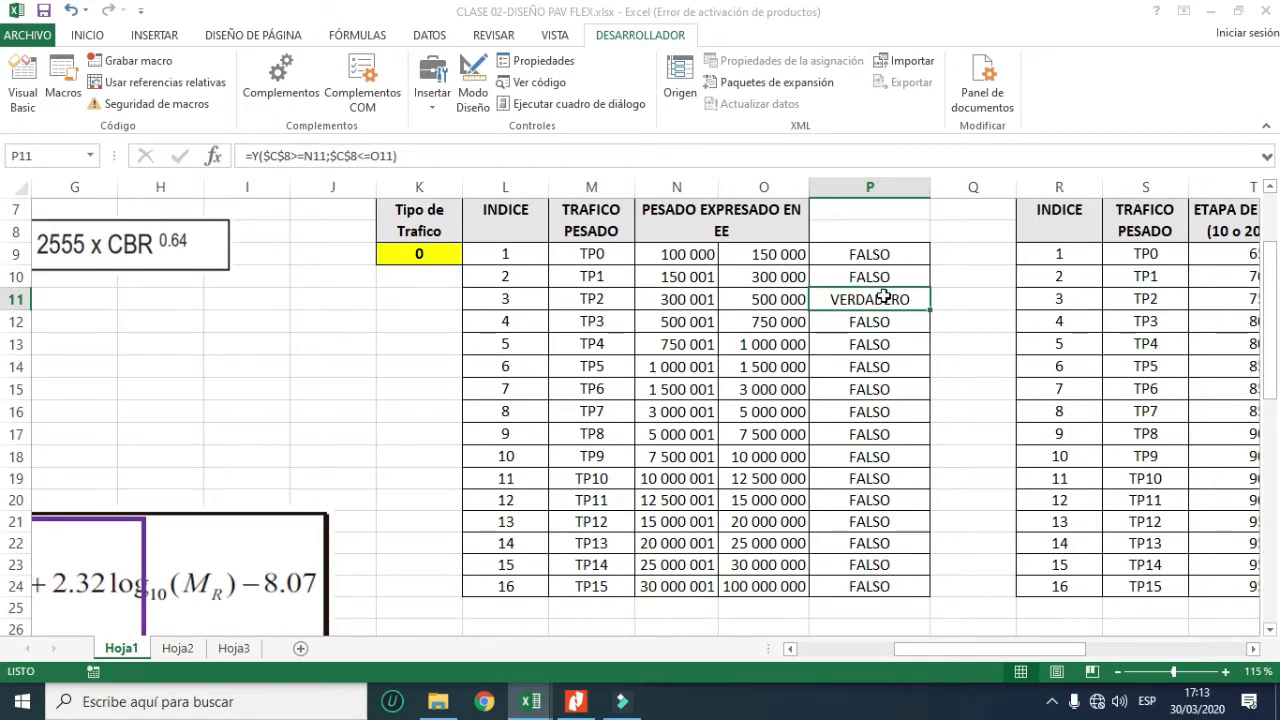
- Multiply the P9 logical test by 1, as =Y($C$8>=N9;$C$8<=O9)*1, and fill it down through P24
click(886, 257)
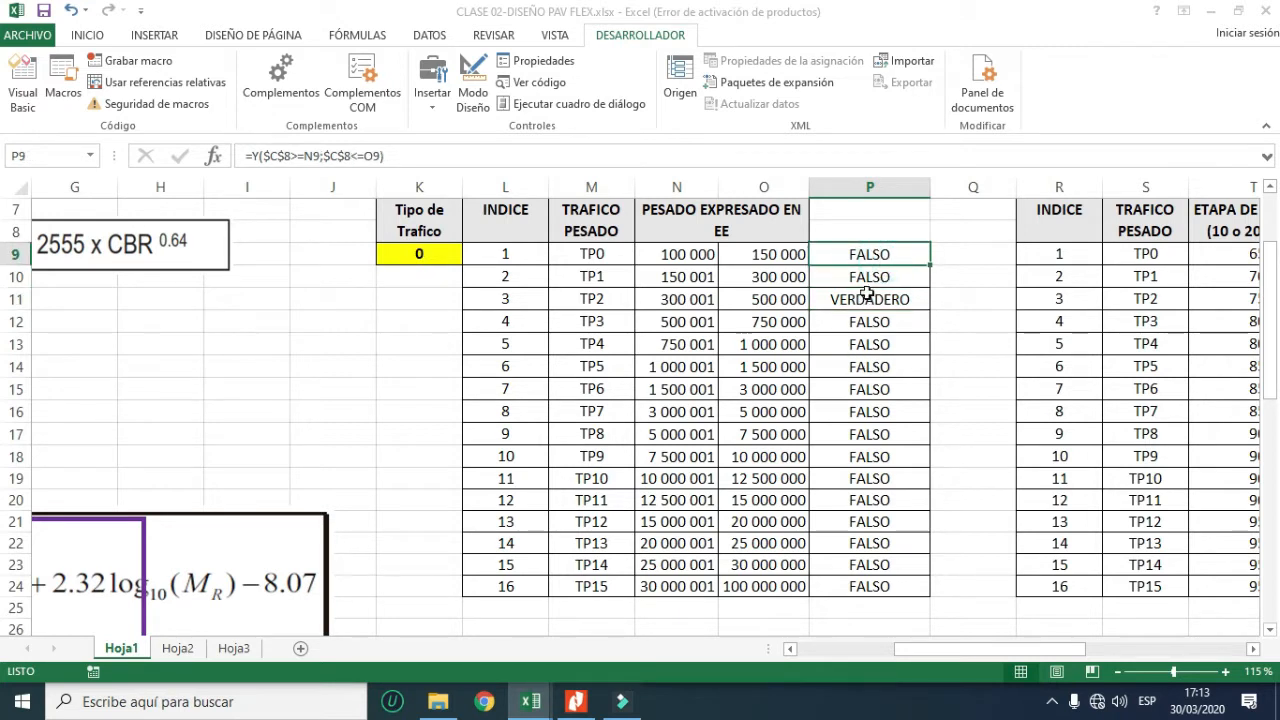
drag(874, 255, 889, 580)
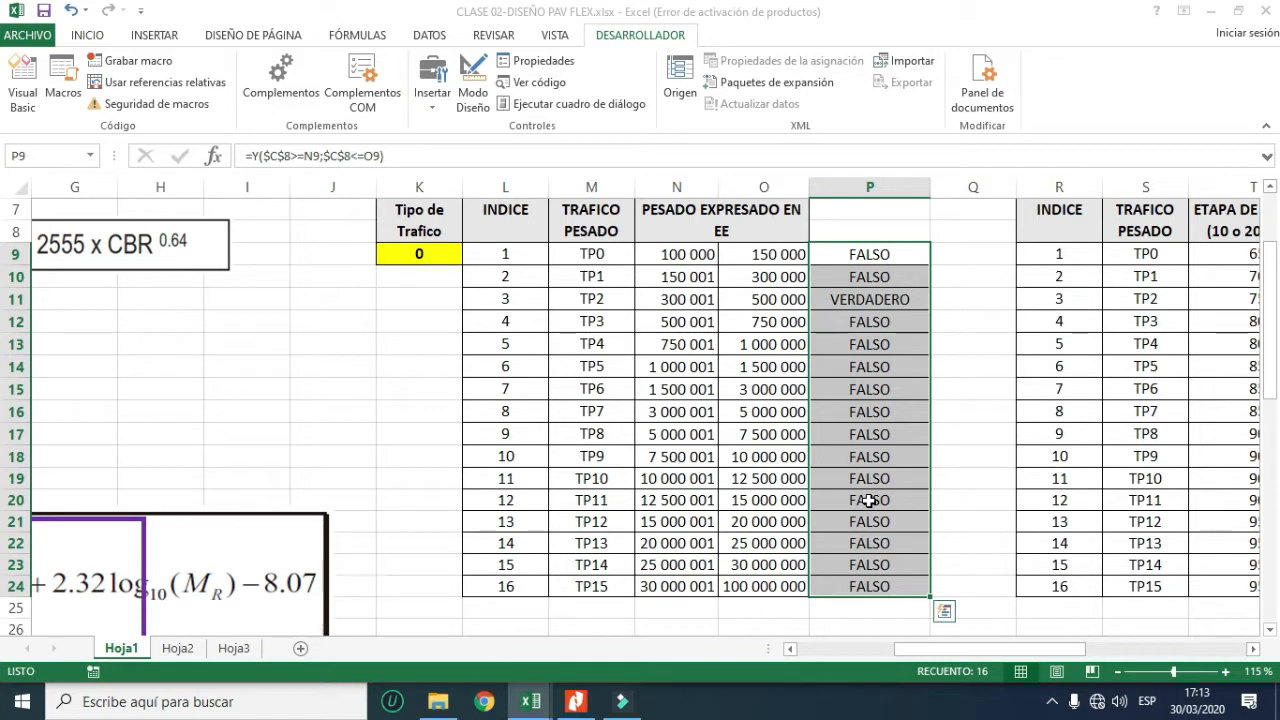
click(860, 257)
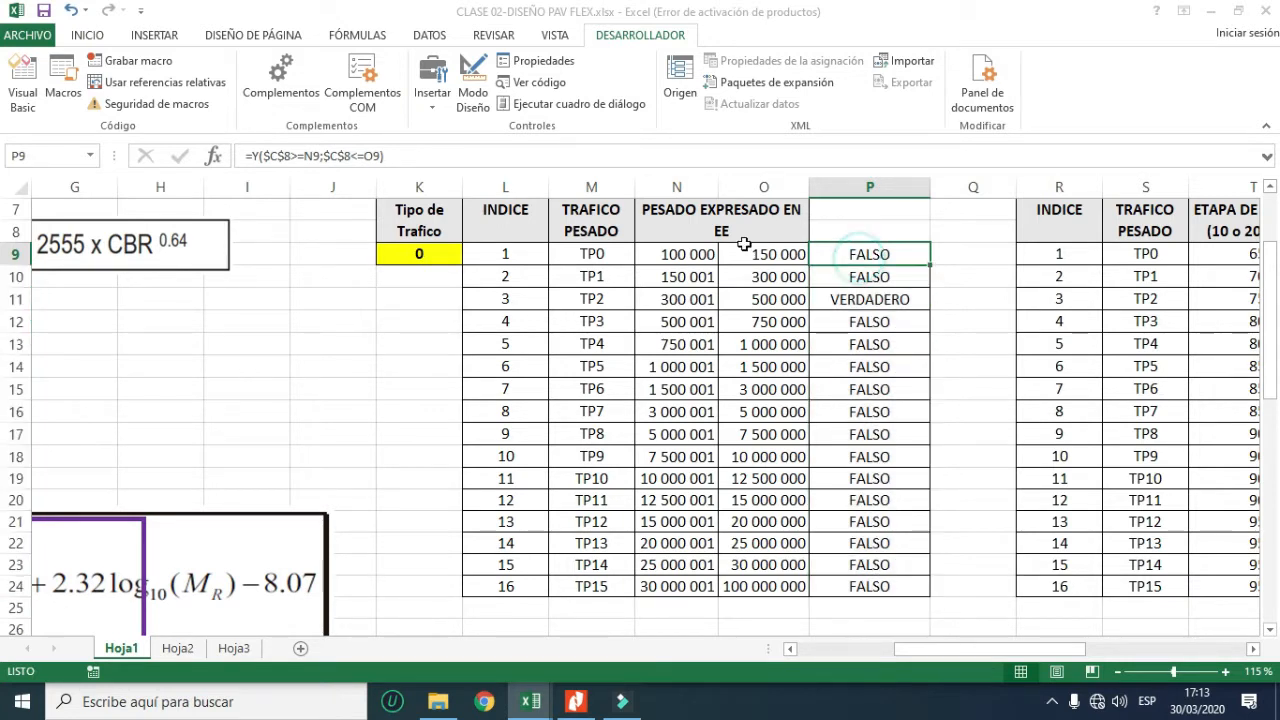
click(459, 150)
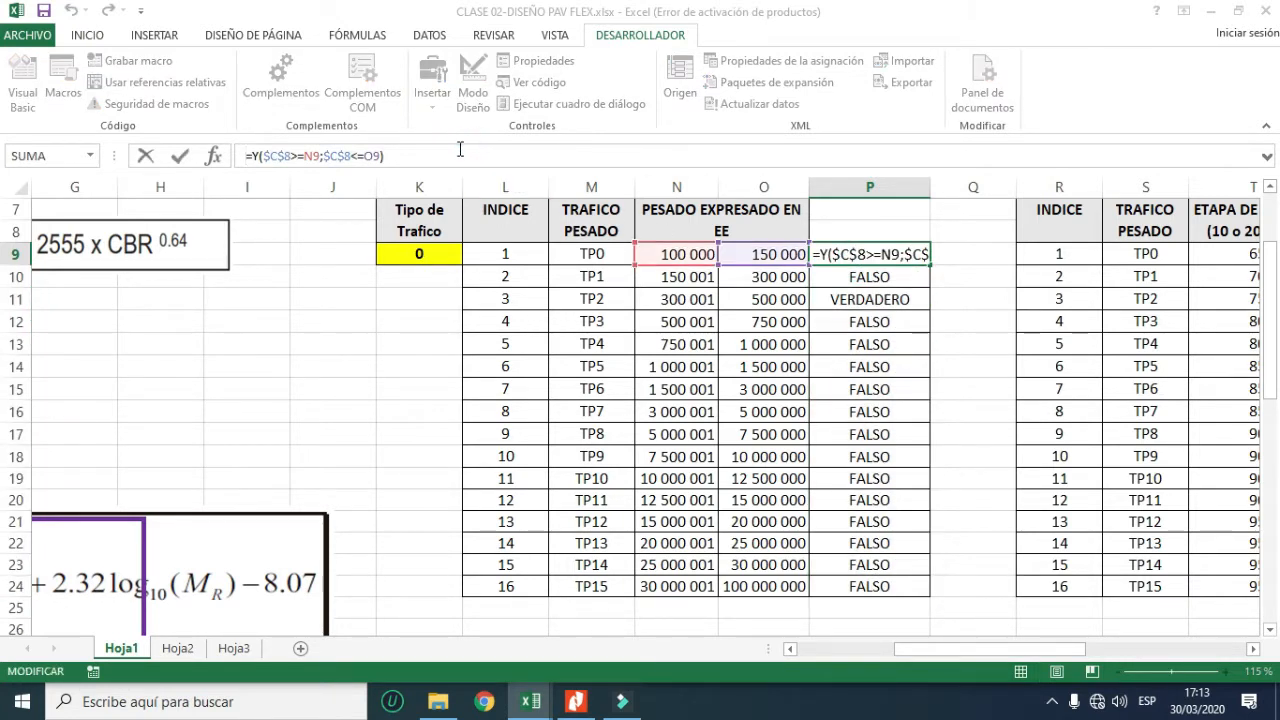
text(*)
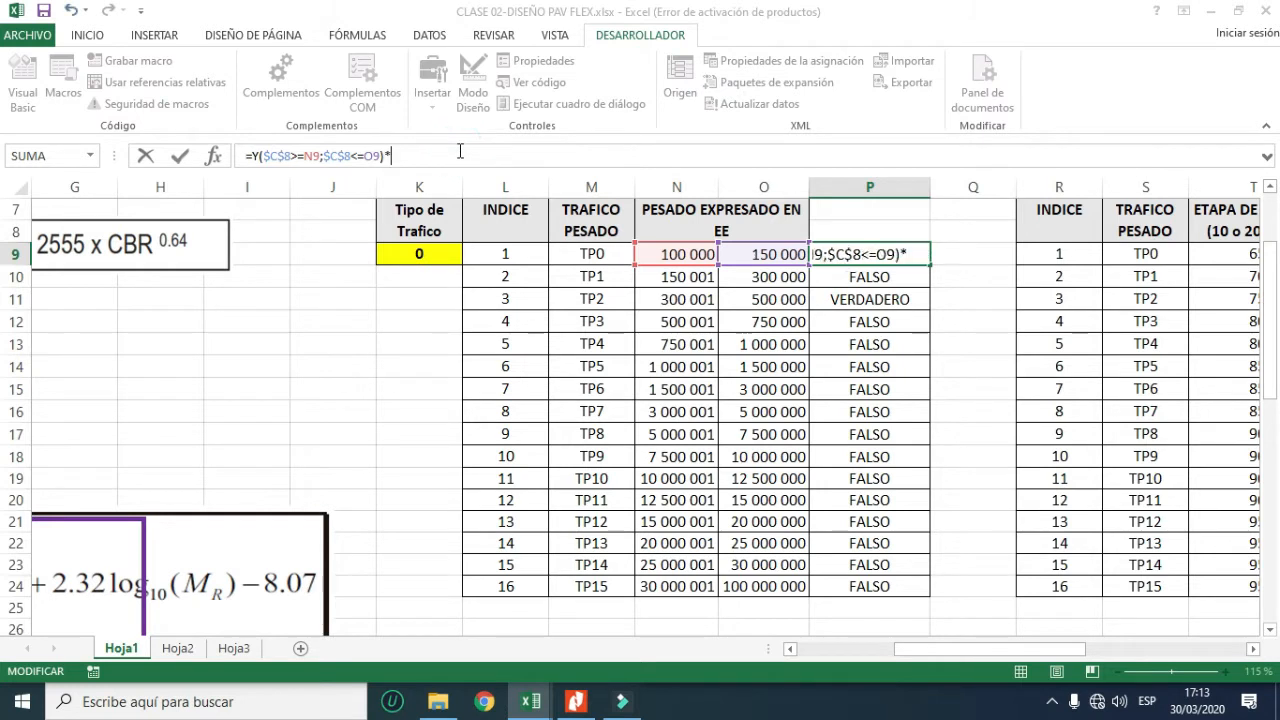
key(ctrl+Return)
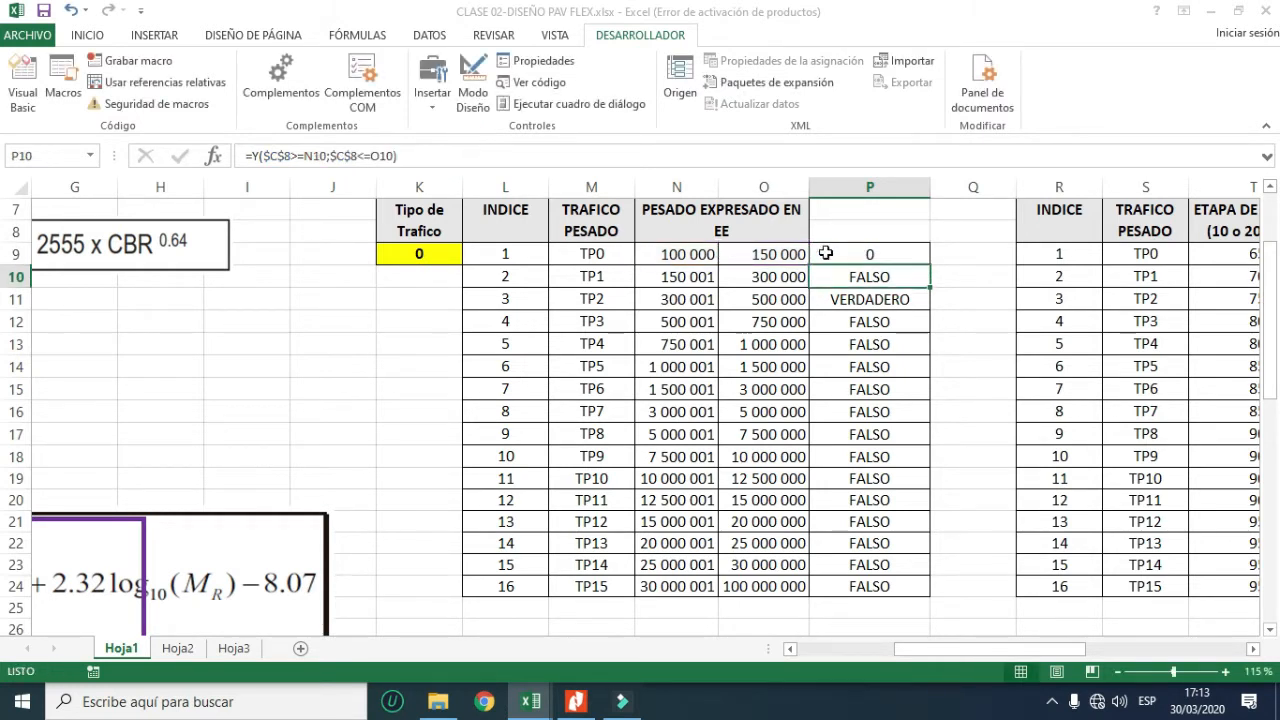
double_click(932, 267)
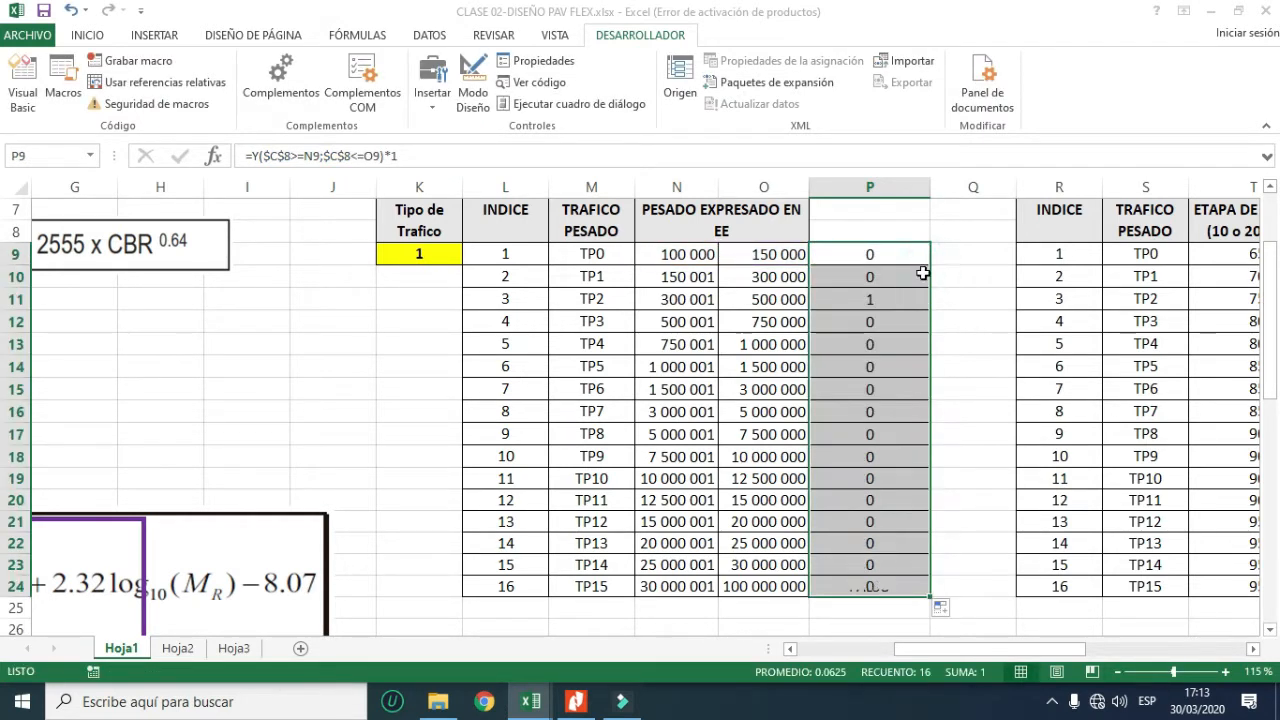
click(886, 349)
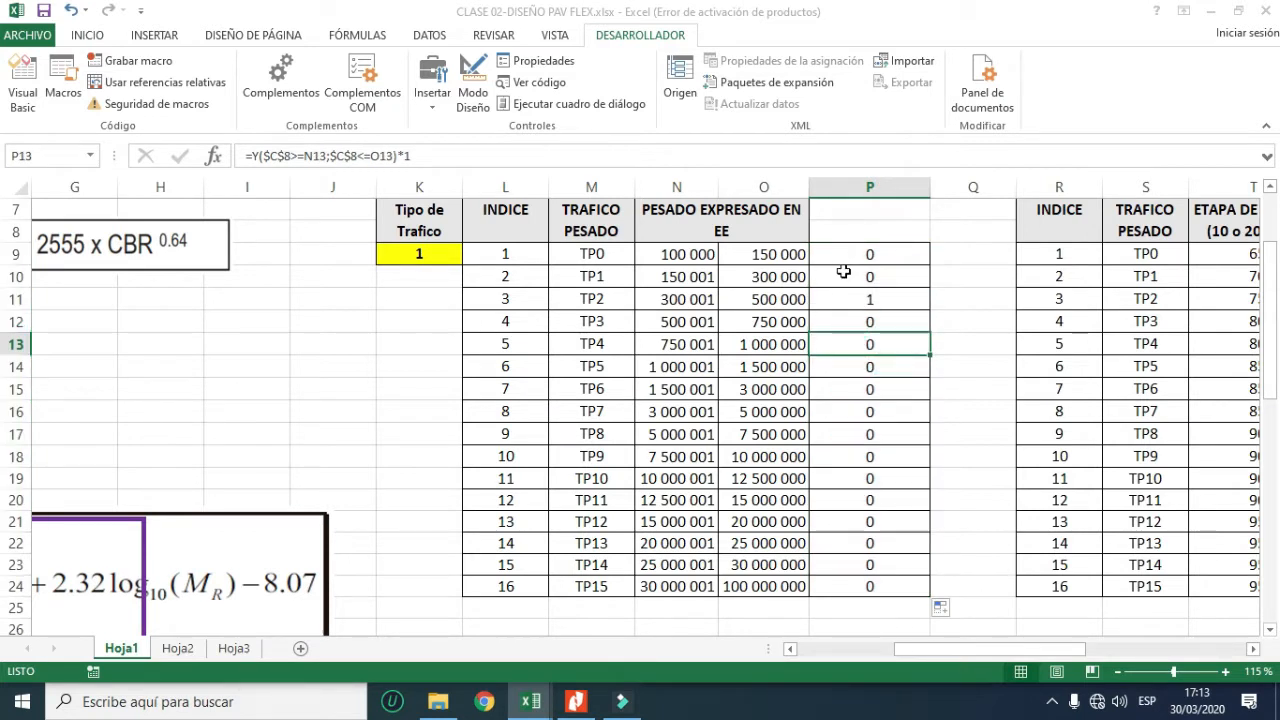
- Examine the numeric results in P9:P24 and compare the TP2 row's result with its index and range limits
drag(843, 258, 836, 586)
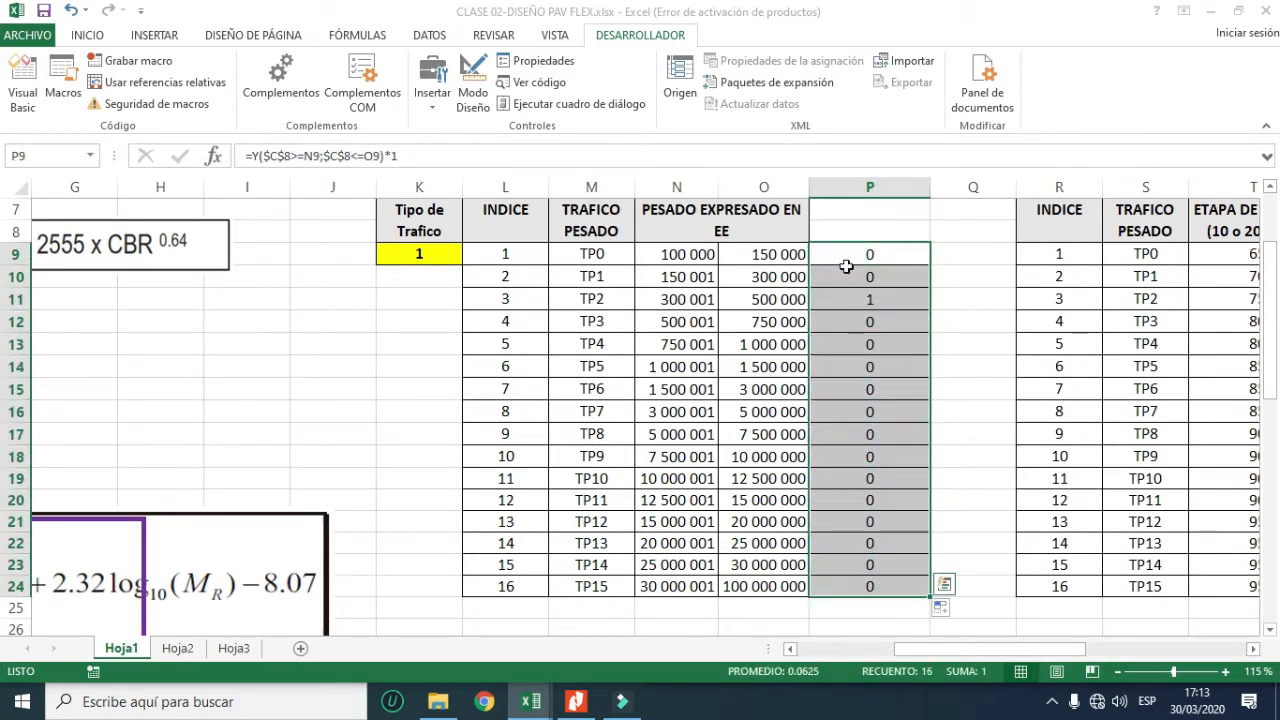
click(853, 254)
click(851, 297)
click(853, 558)
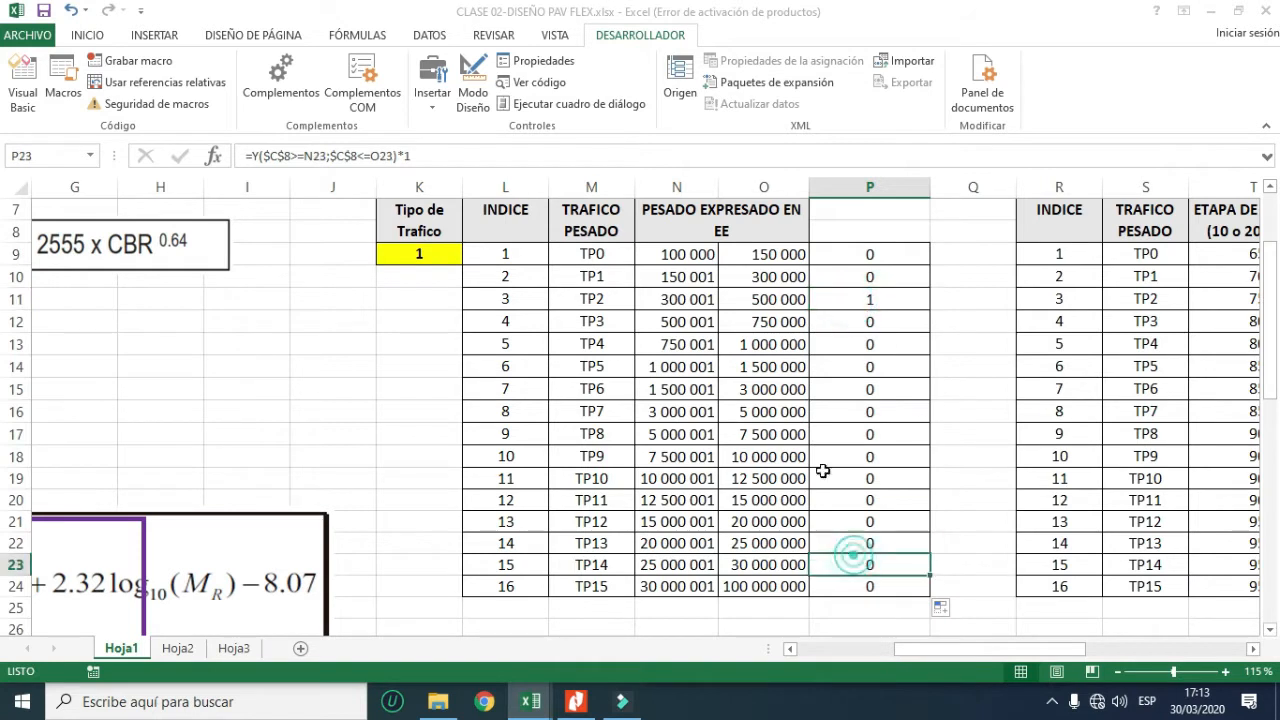
click(842, 300)
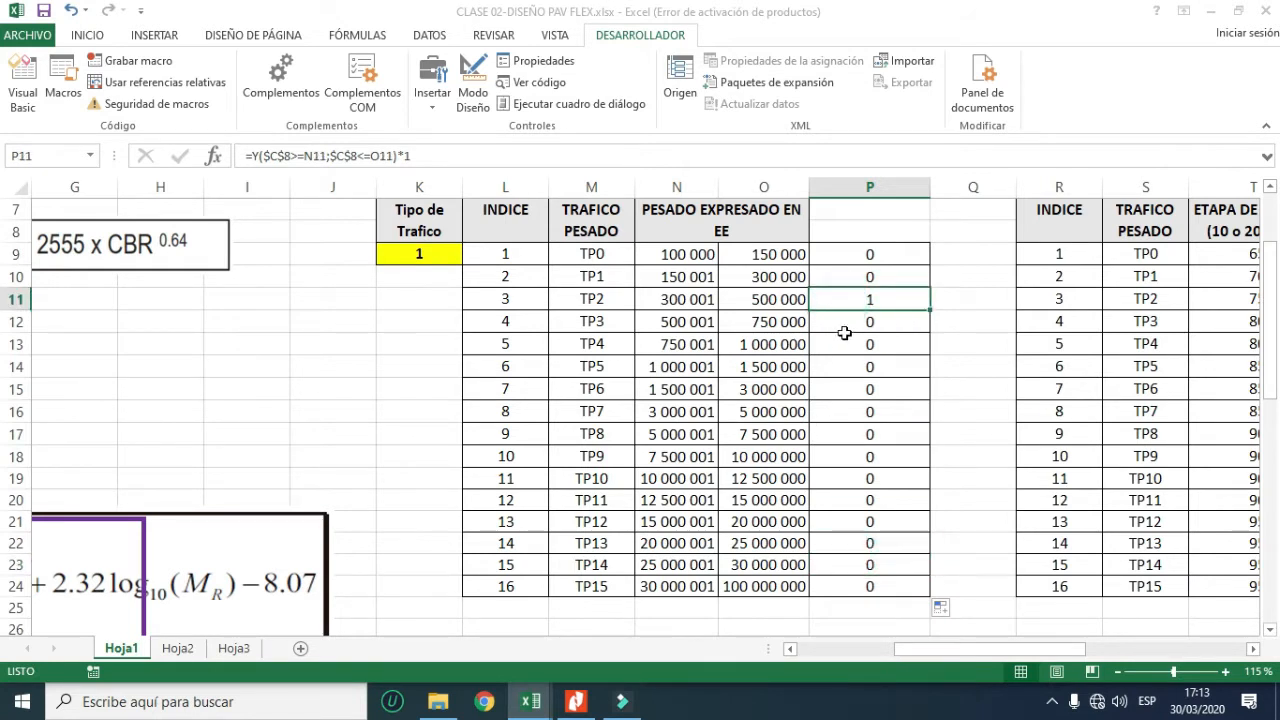
drag(486, 298, 851, 300)
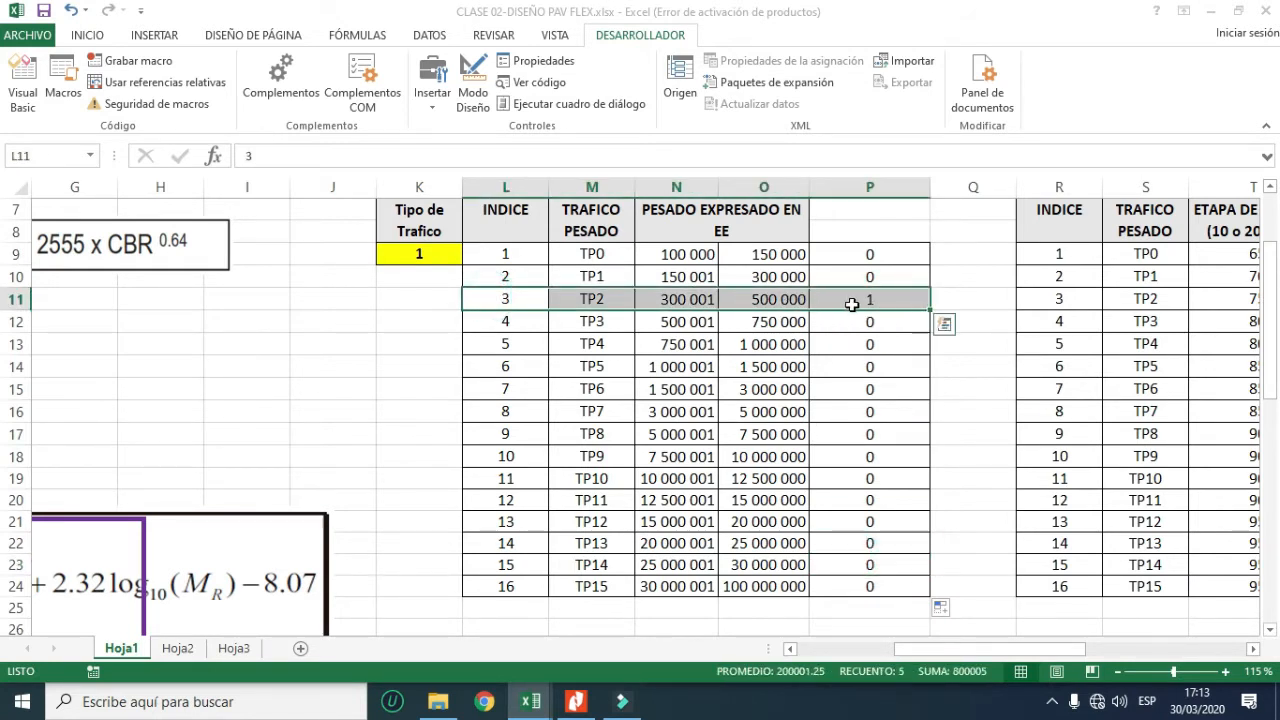
click(845, 295)
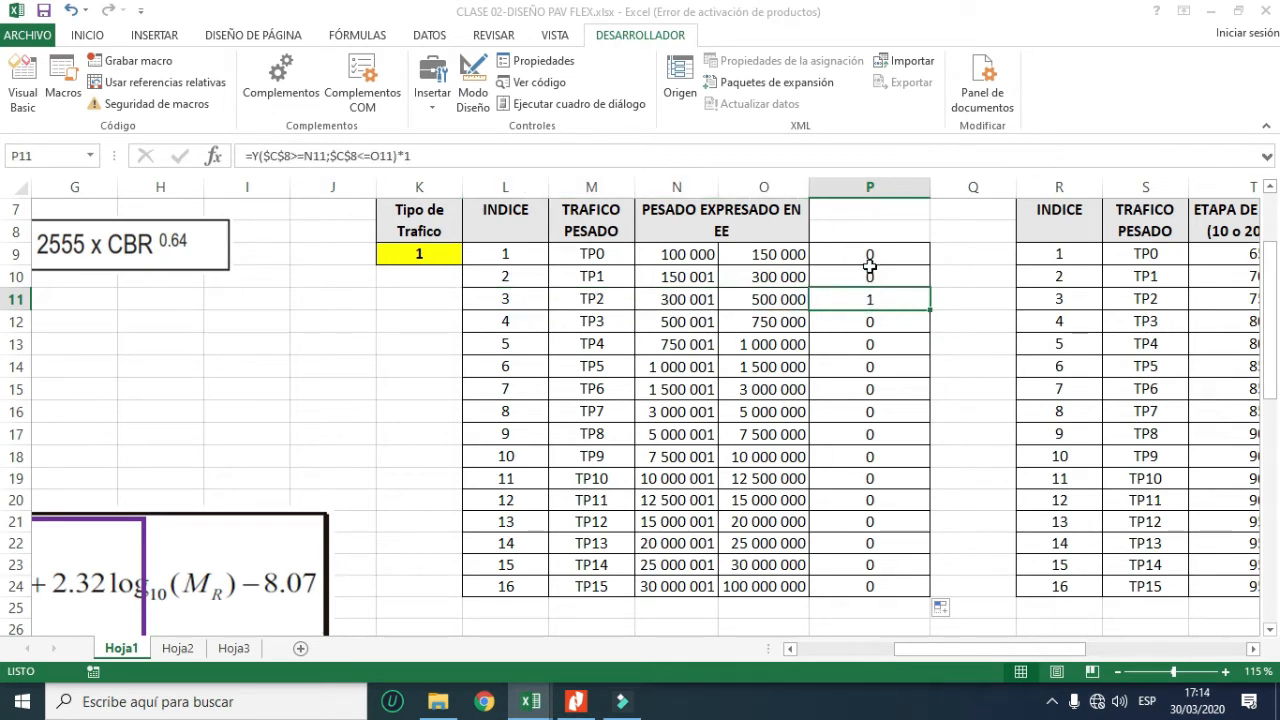
- Multiply the P9 formula by the index in L9, fill it down through P24, and compare P11 with the index in L11
click(869, 254)
click(465, 157)
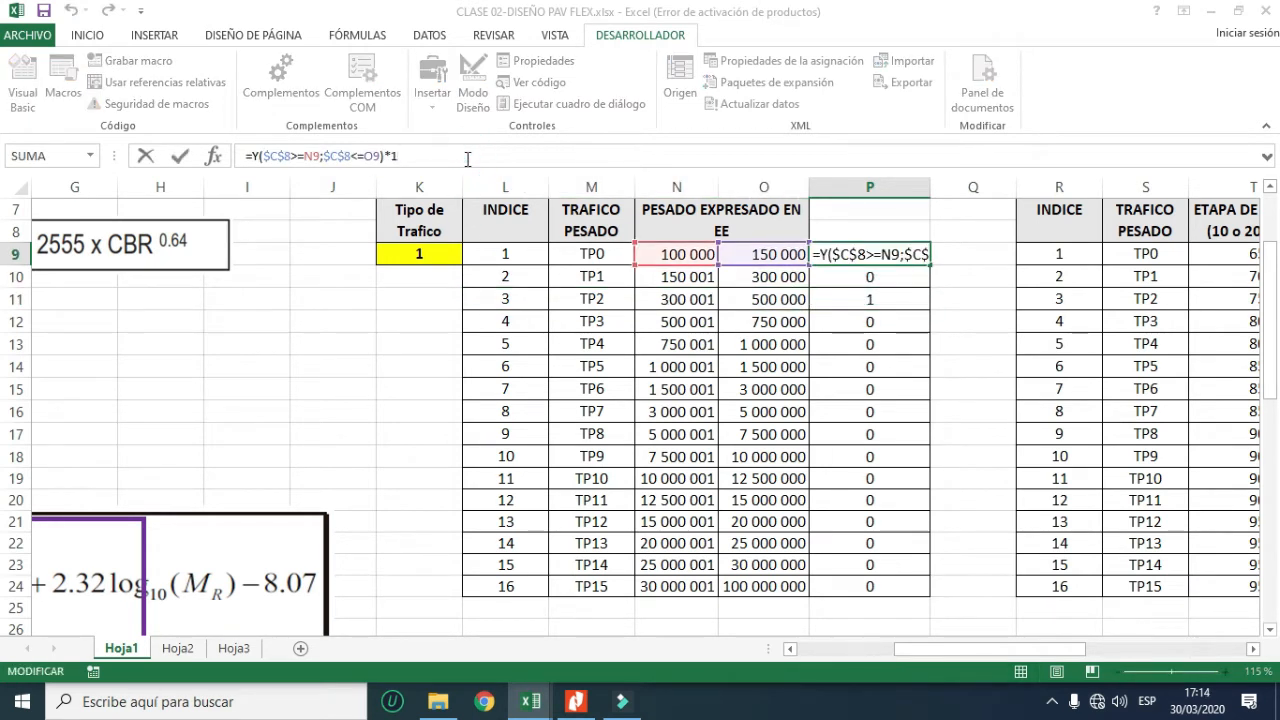
text(*)
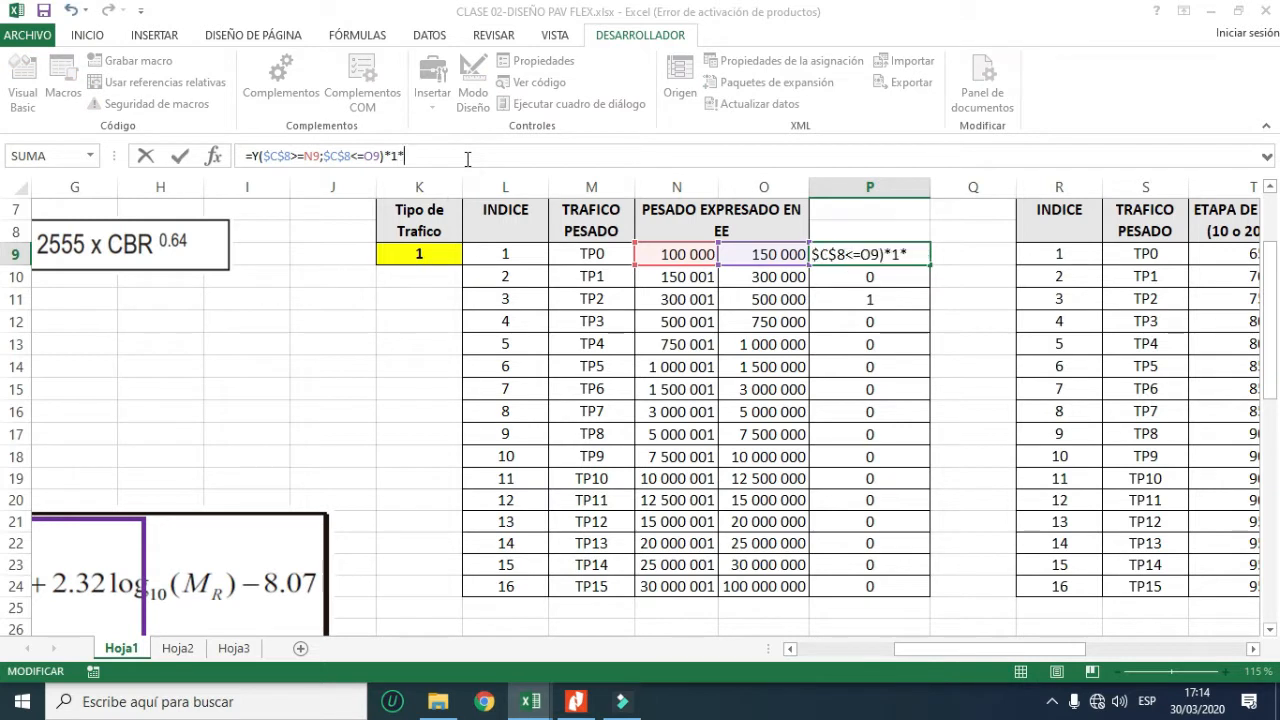
click(501, 254)
key(Return)
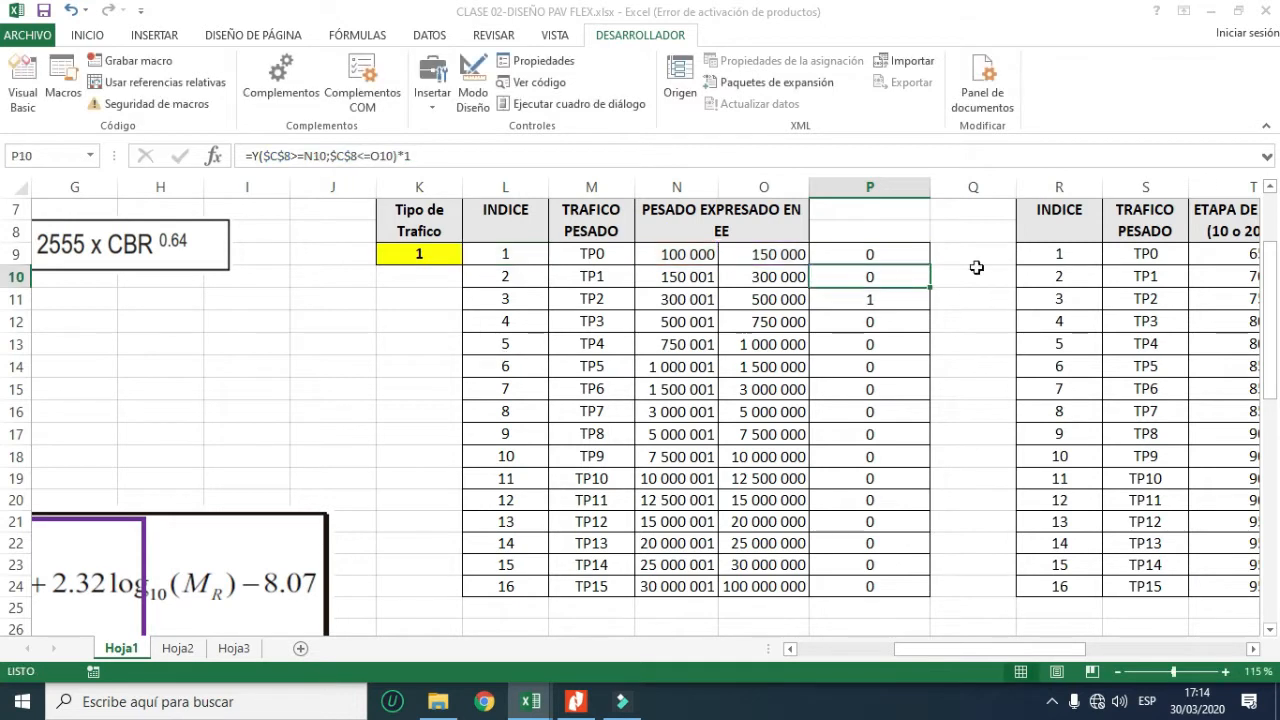
click(929, 252)
double_click(929, 252)
click(888, 480)
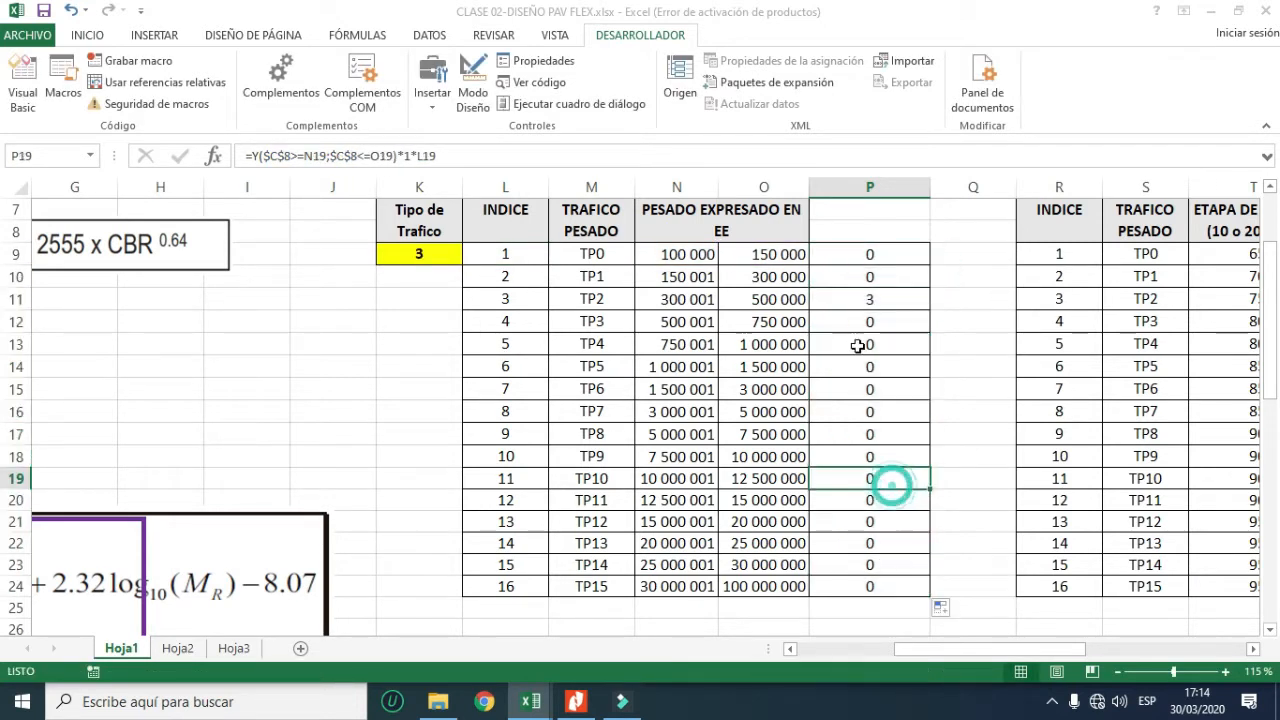
click(866, 313)
click(852, 298)
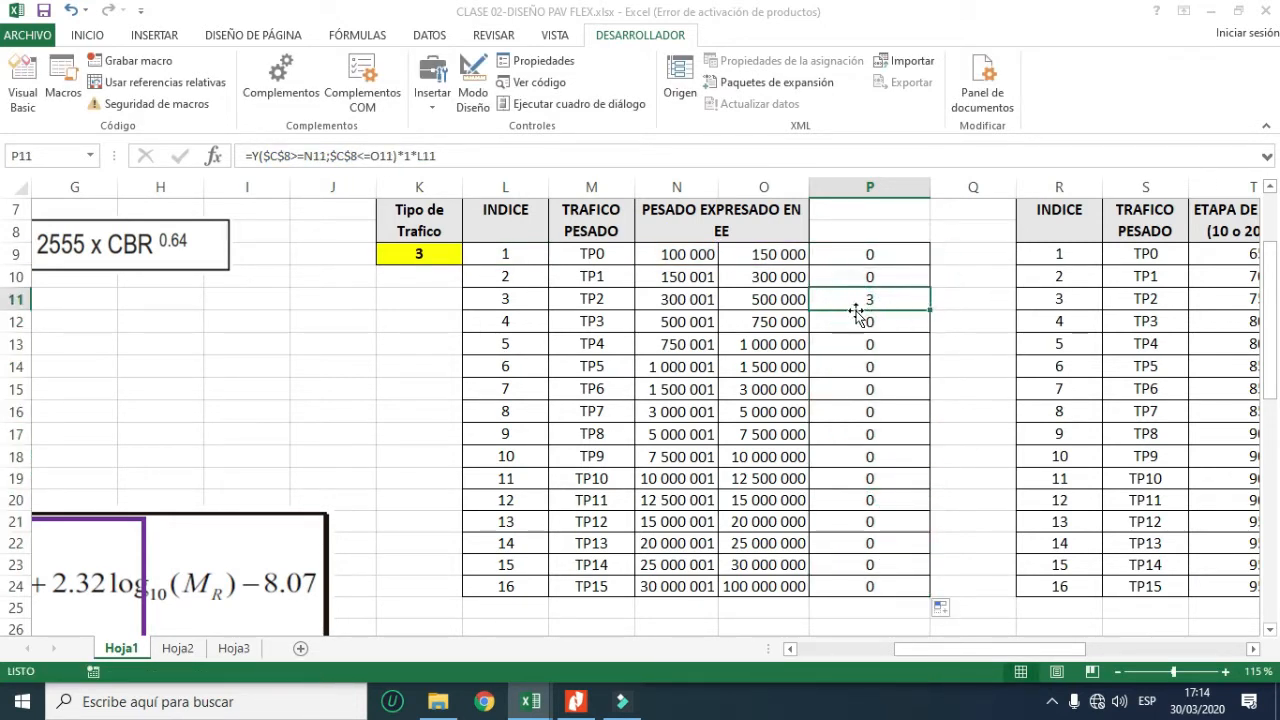
click(528, 309)
- Set the ESAL (W18) in C8 to 7000000 and check which traffic row the formulas in column P pick out
drag(906, 649, 813, 663)
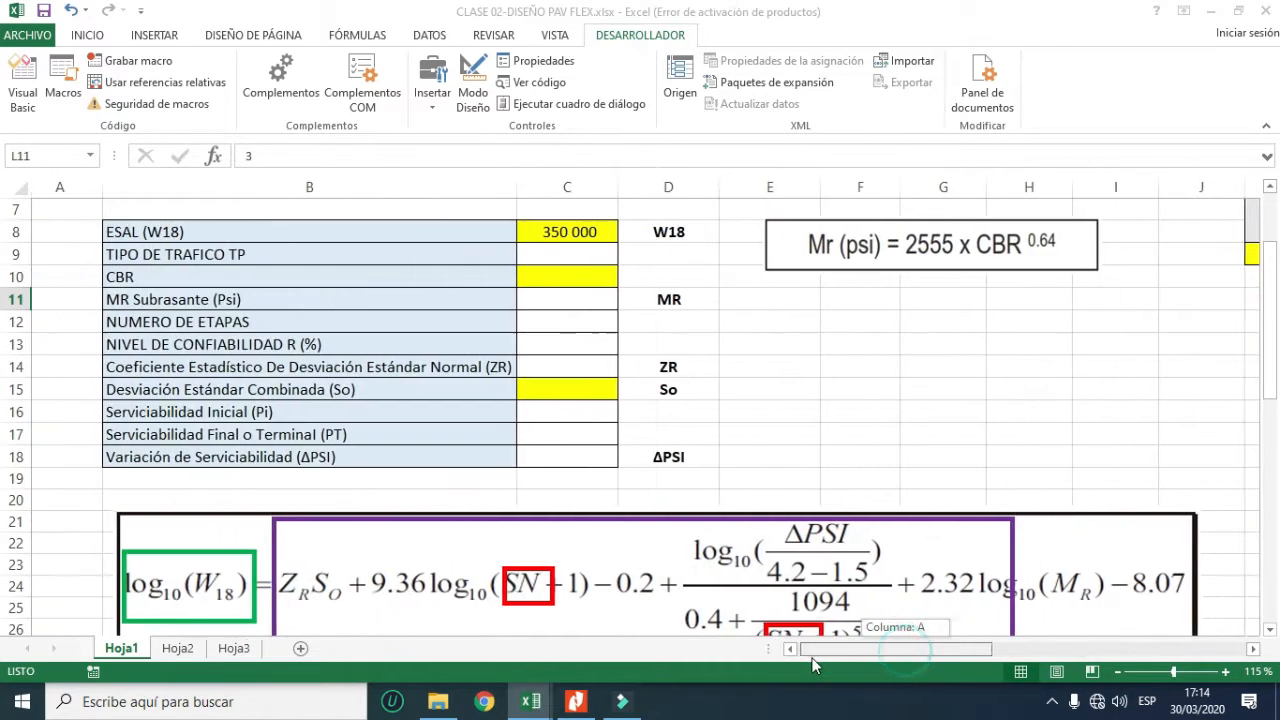
click(594, 238)
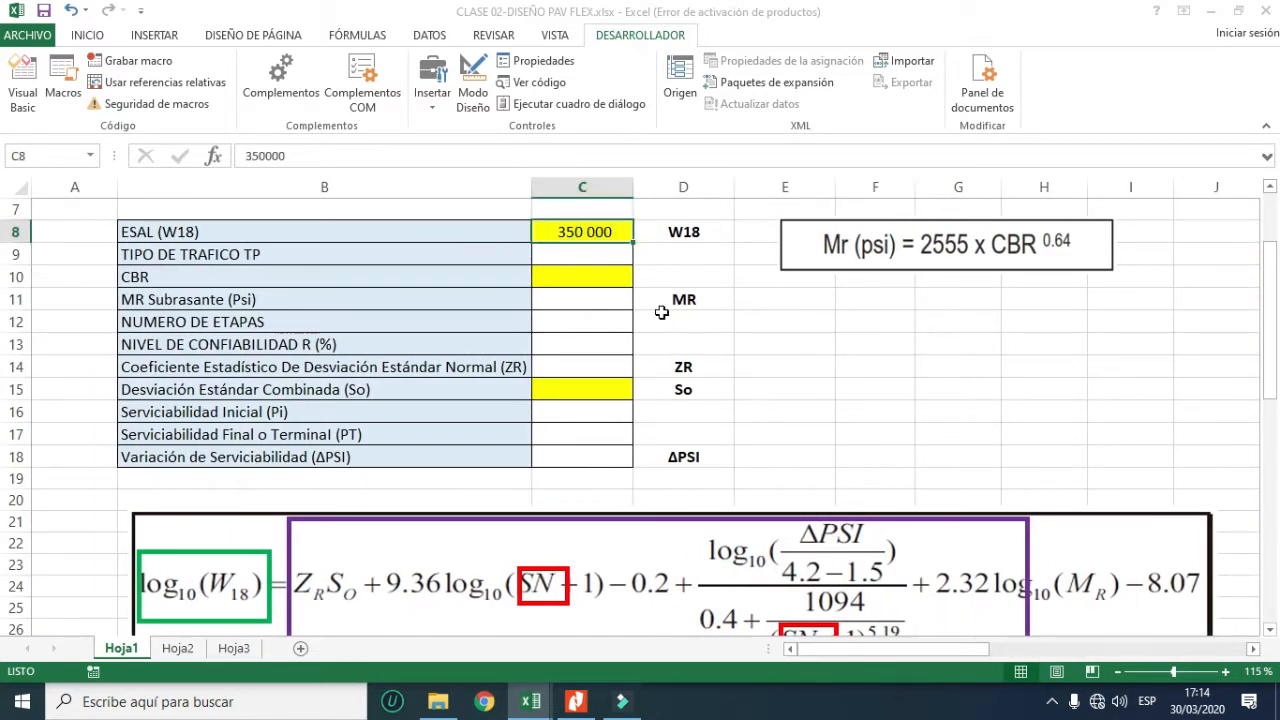
text(7000)
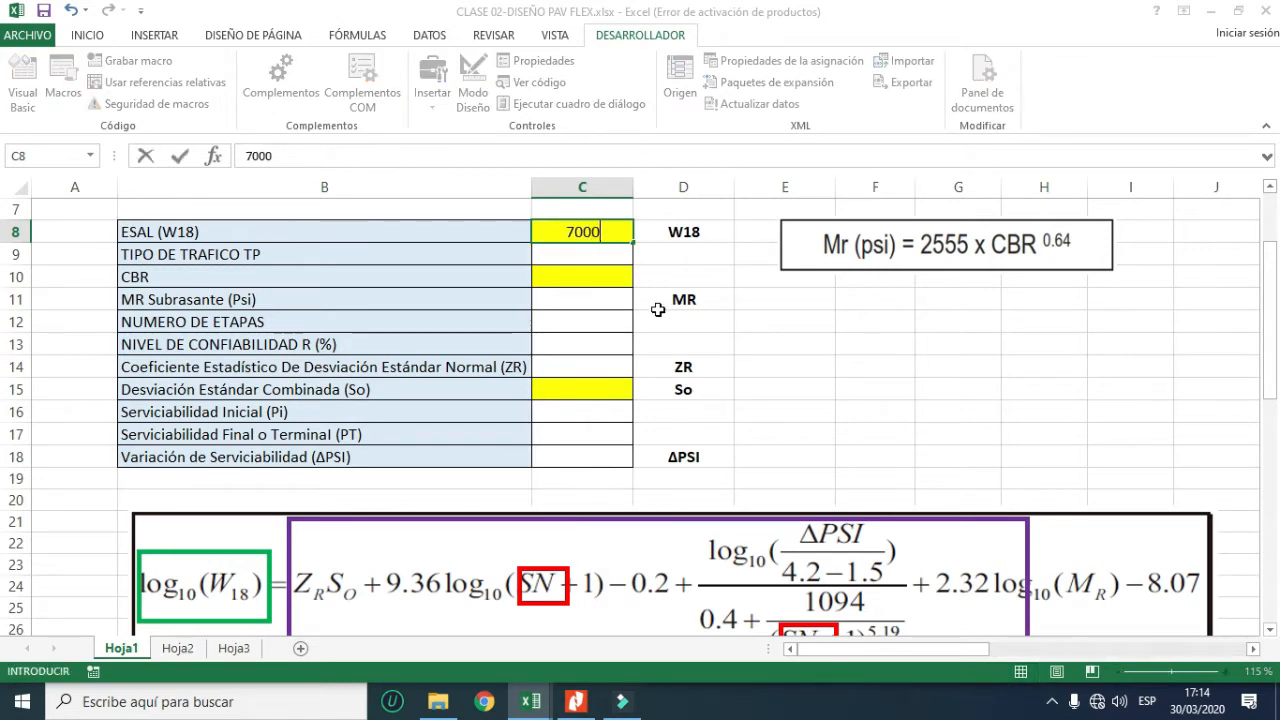
text(000)
key(Return)
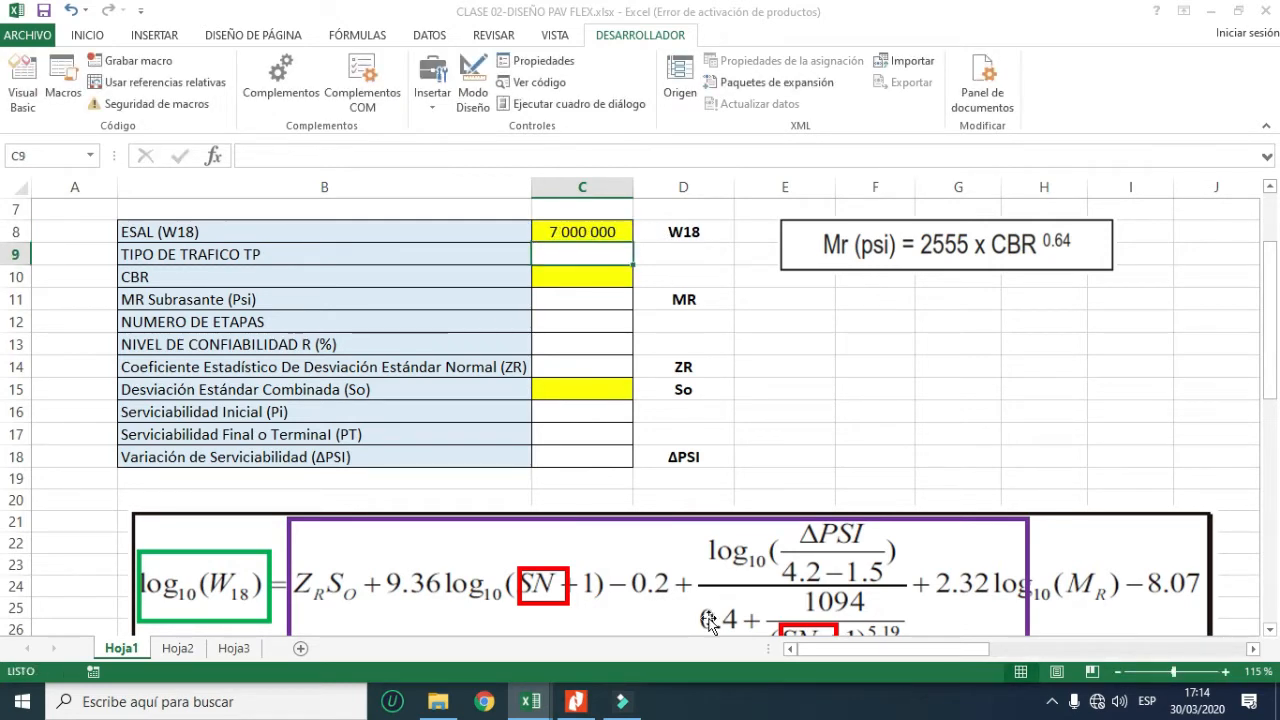
drag(840, 649, 942, 649)
click(783, 457)
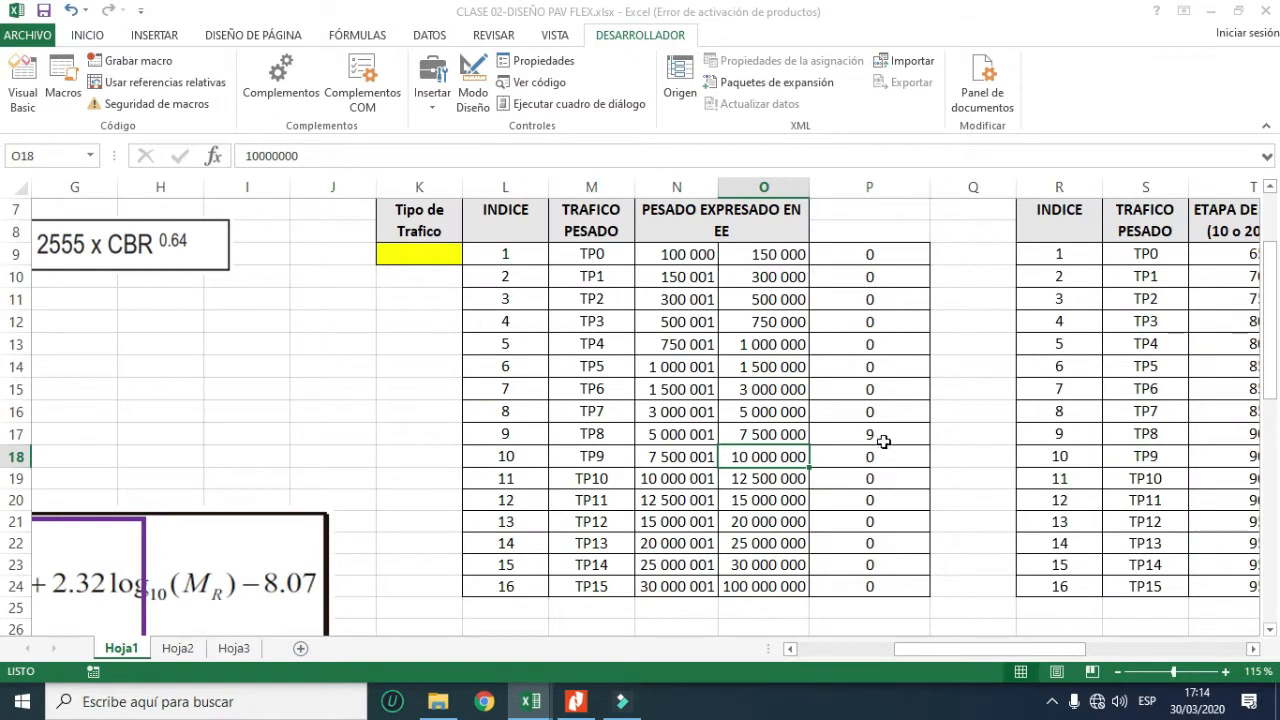
mouse_move(884, 438)
mouse_down()
mouse_move(512, 434)
mouse_move(862, 434)
mouse_up()
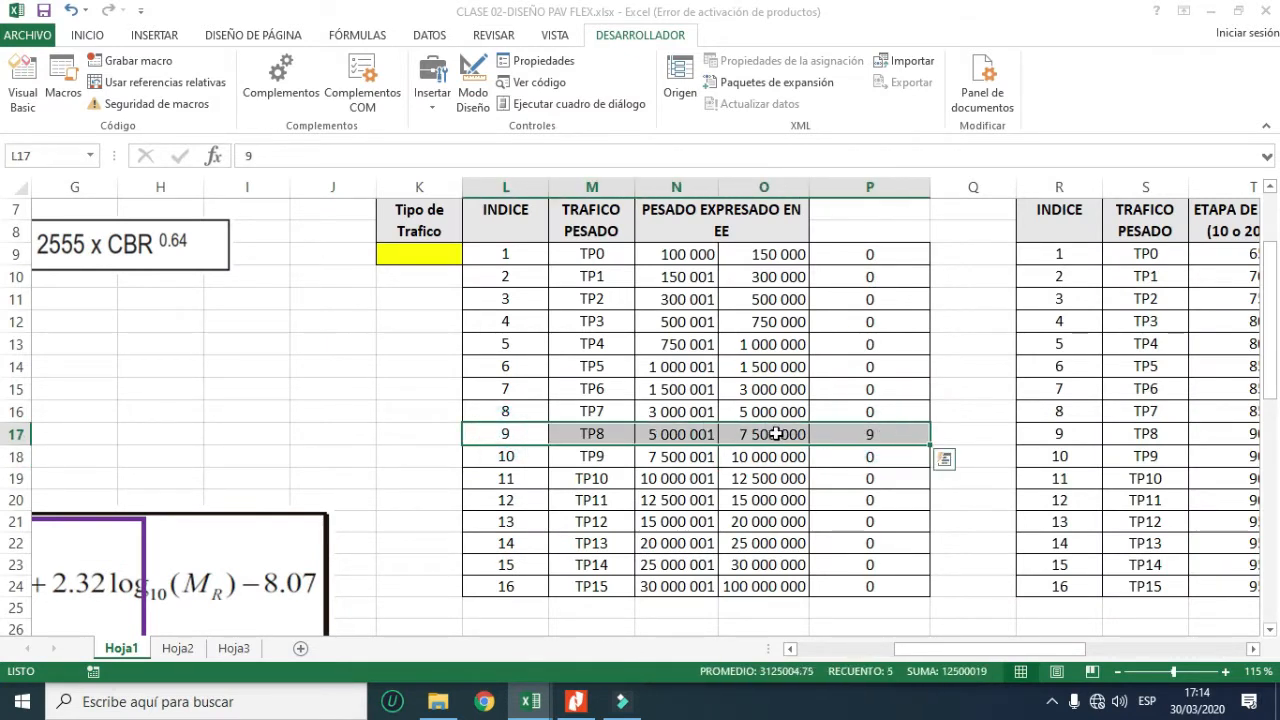
click(603, 433)
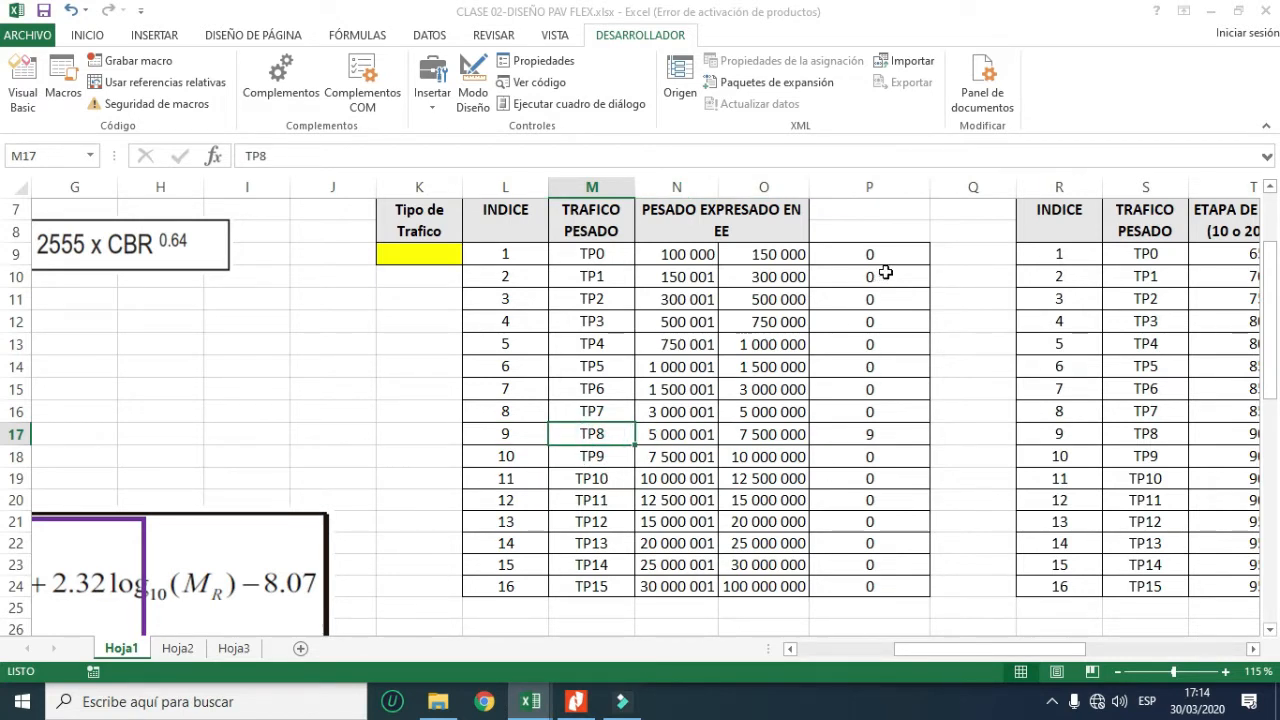
- Enter a sum of the index results P9:P24 in the yellow Tipo de Trafico cell K9, as =SUMA(P9:P24)
drag(869, 255, 857, 586)
drag(860, 478, 857, 493)
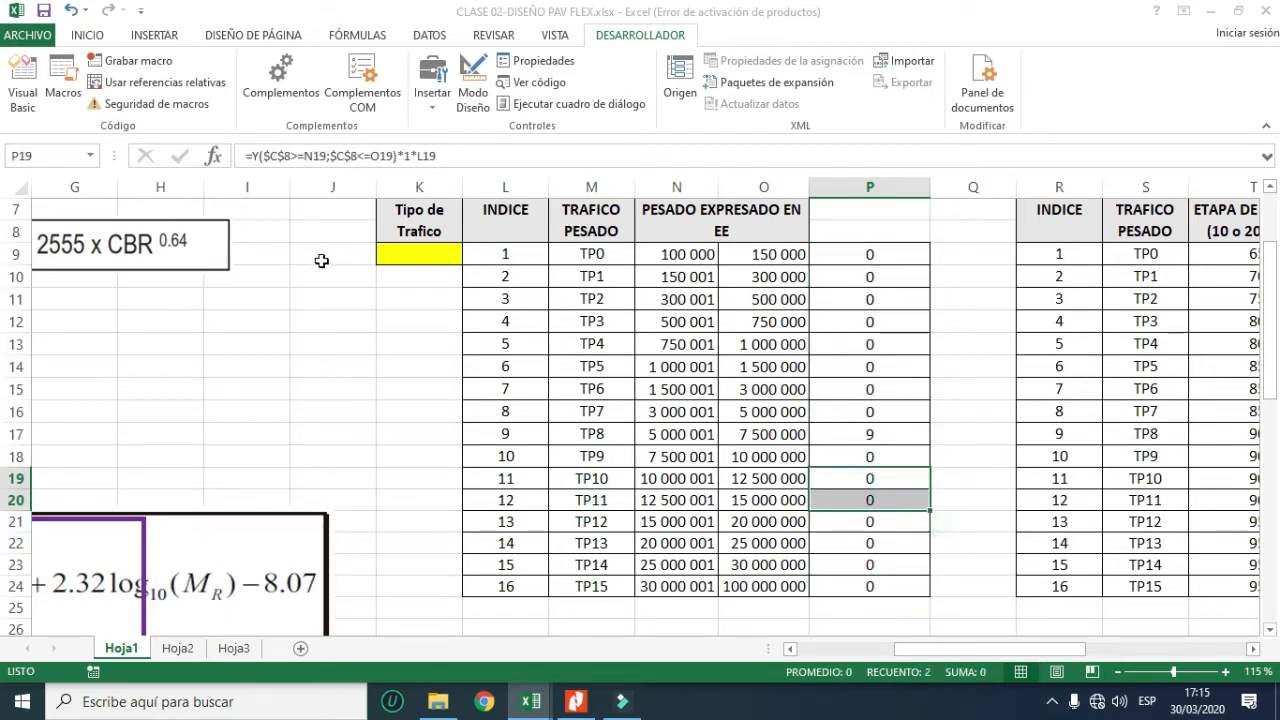
click(415, 254)
text(=)
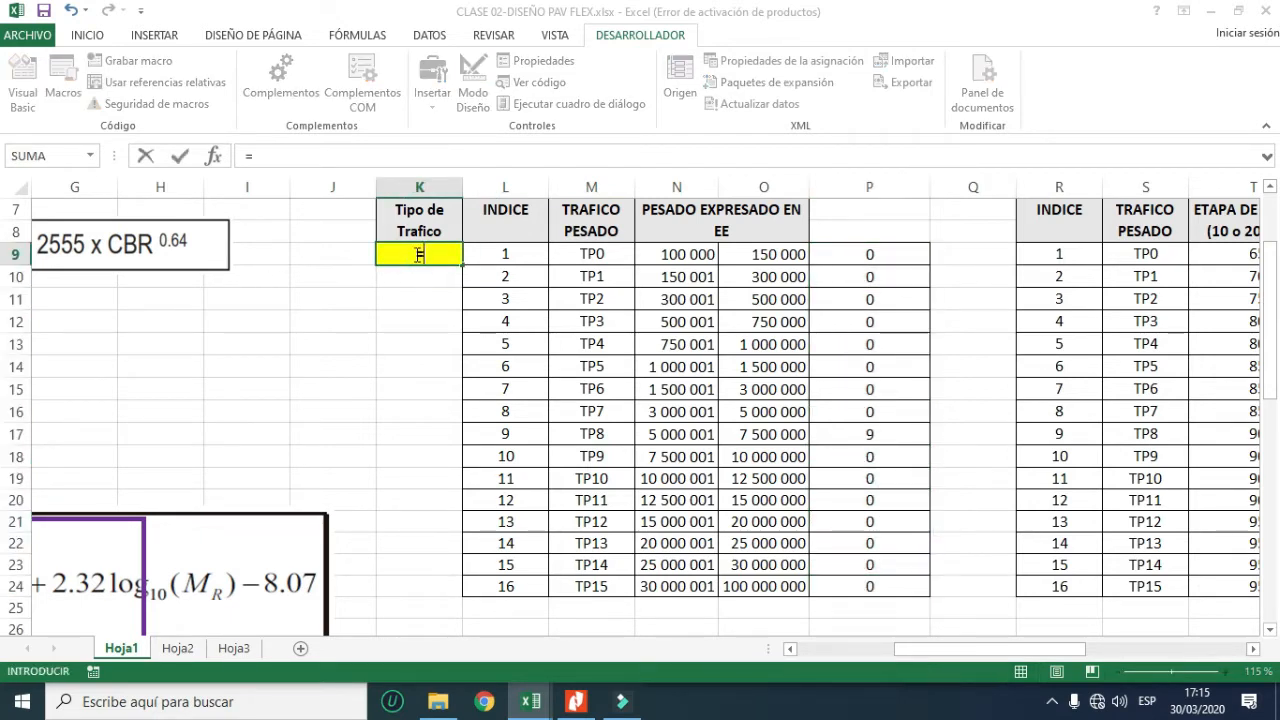
text(sum)
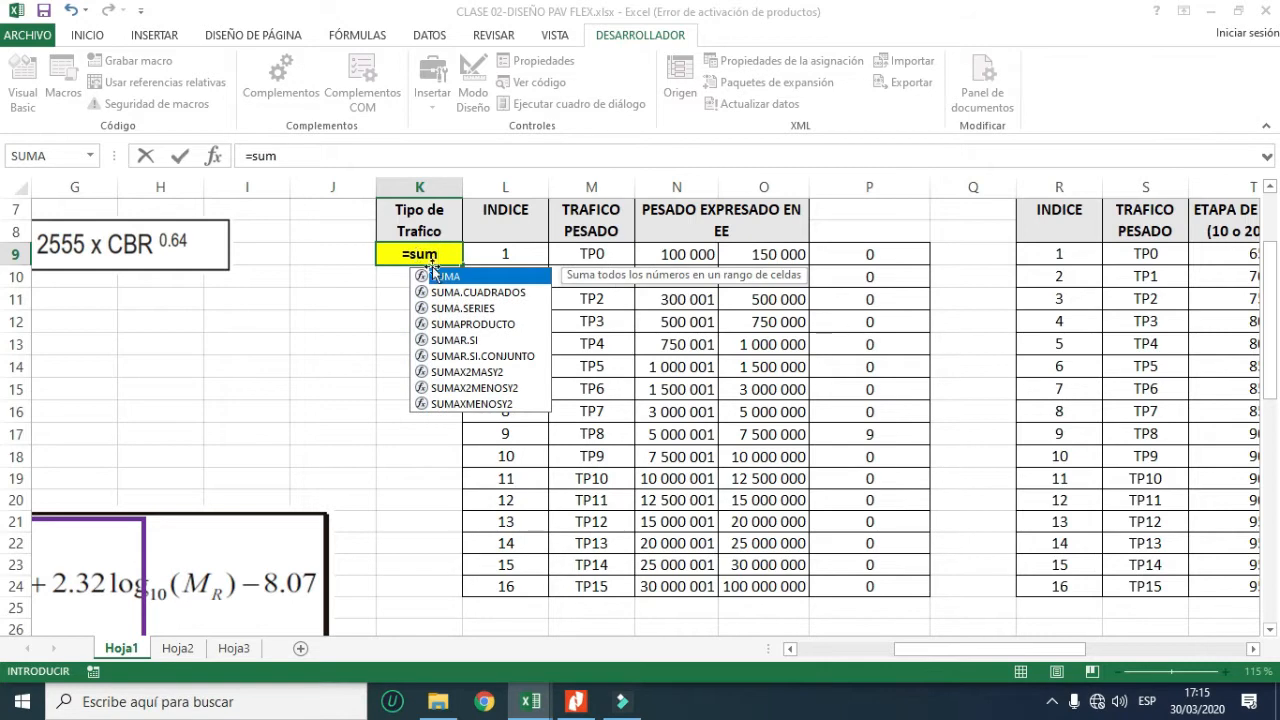
double_click(440, 276)
drag(878, 254, 886, 588)
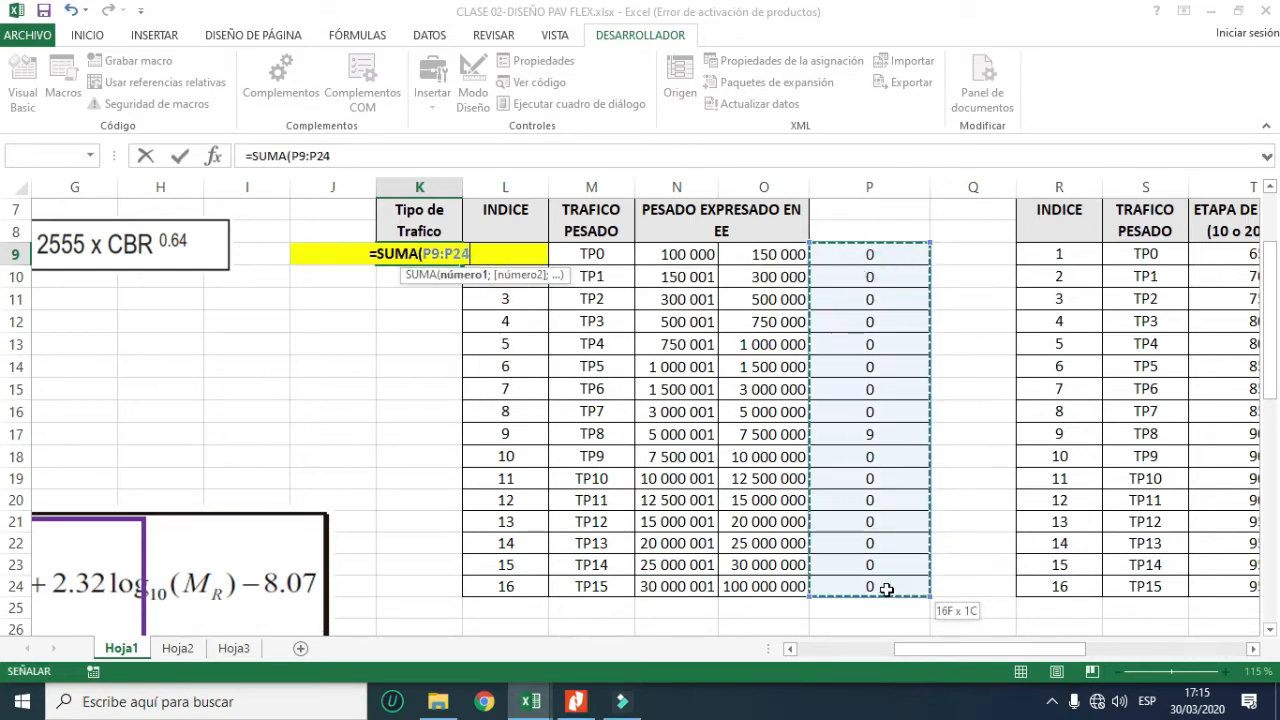
key(Return)
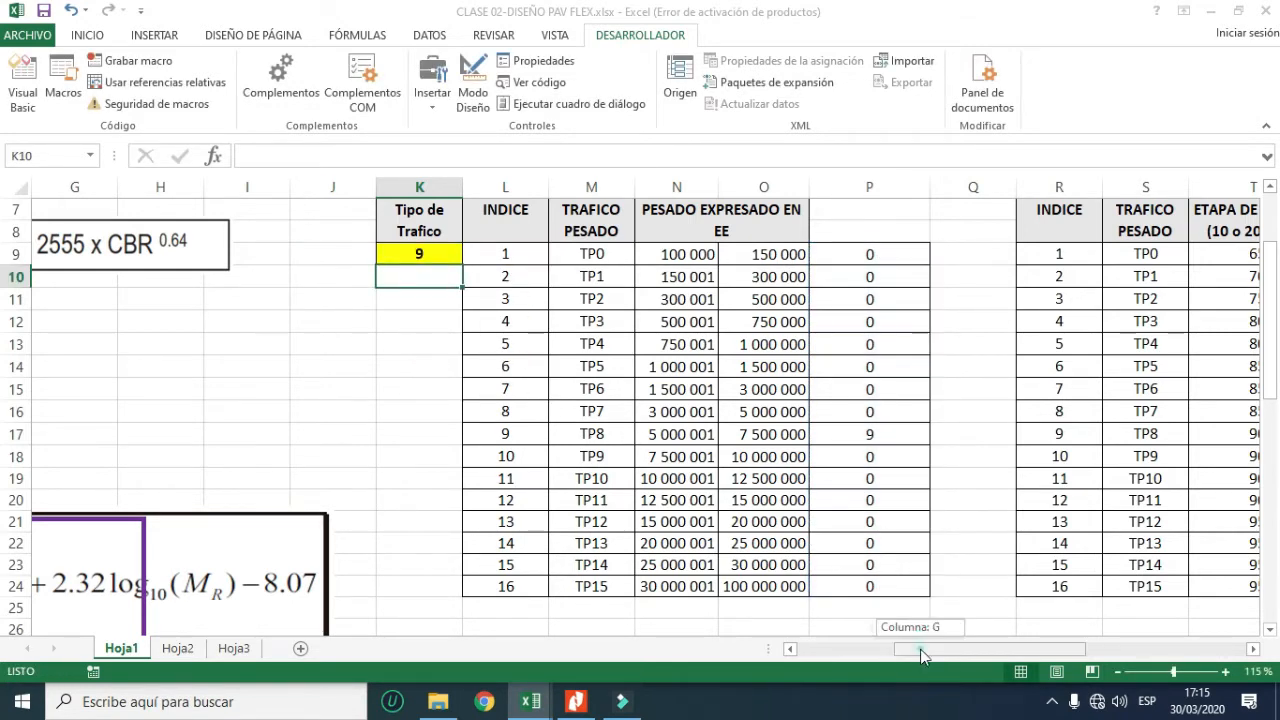
- Compare the summed index in K9 with the matching row and traffic type in the table's column M
drag(920, 649, 891, 654)
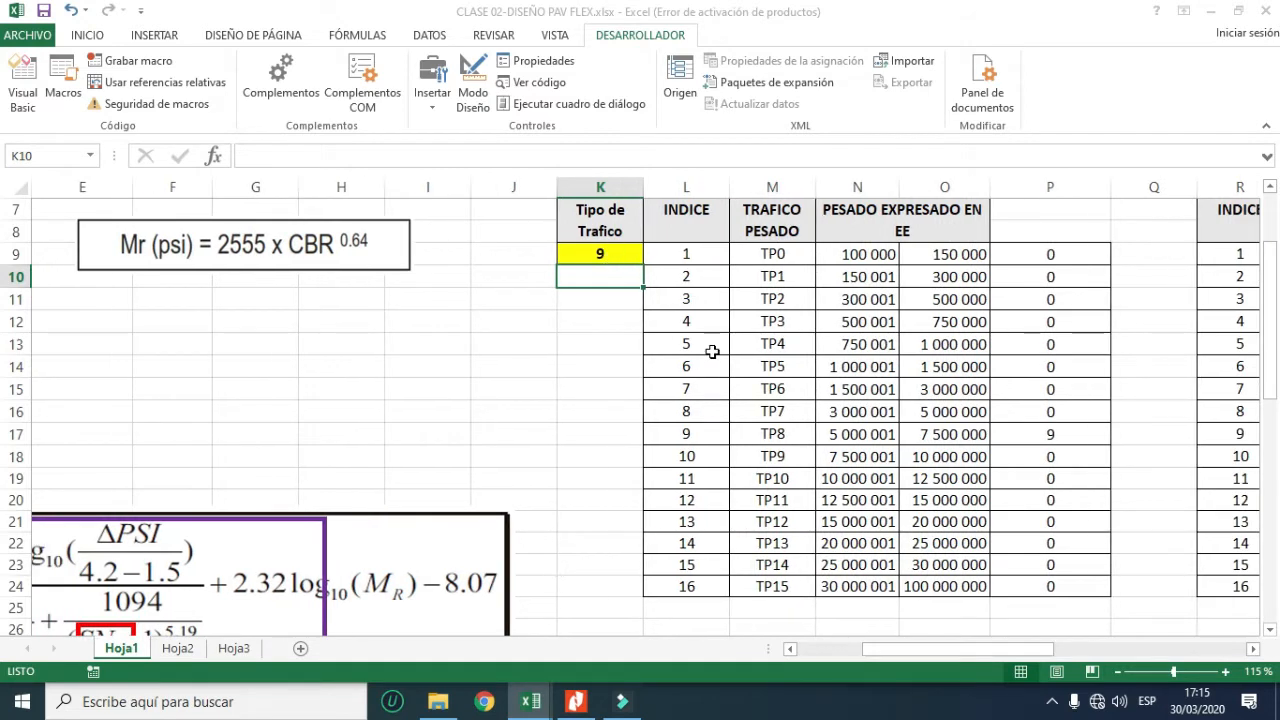
drag(697, 250, 971, 557)
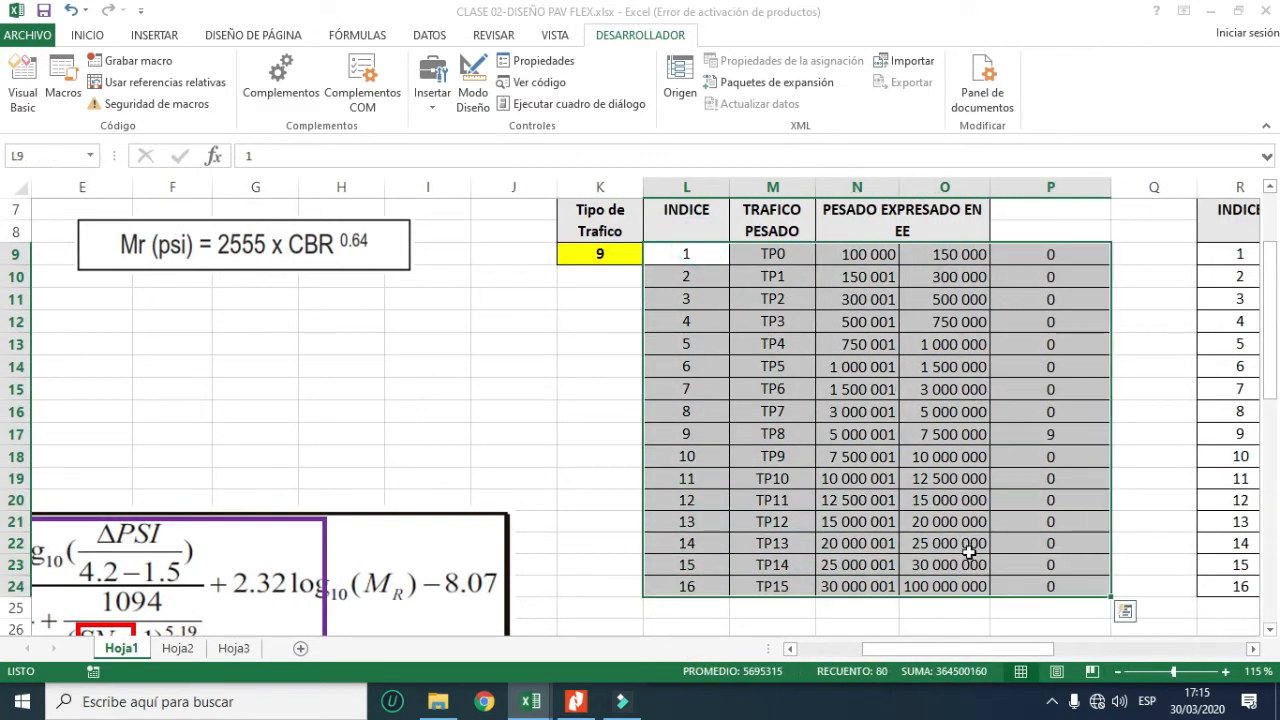
click(855, 468)
drag(764, 225, 768, 594)
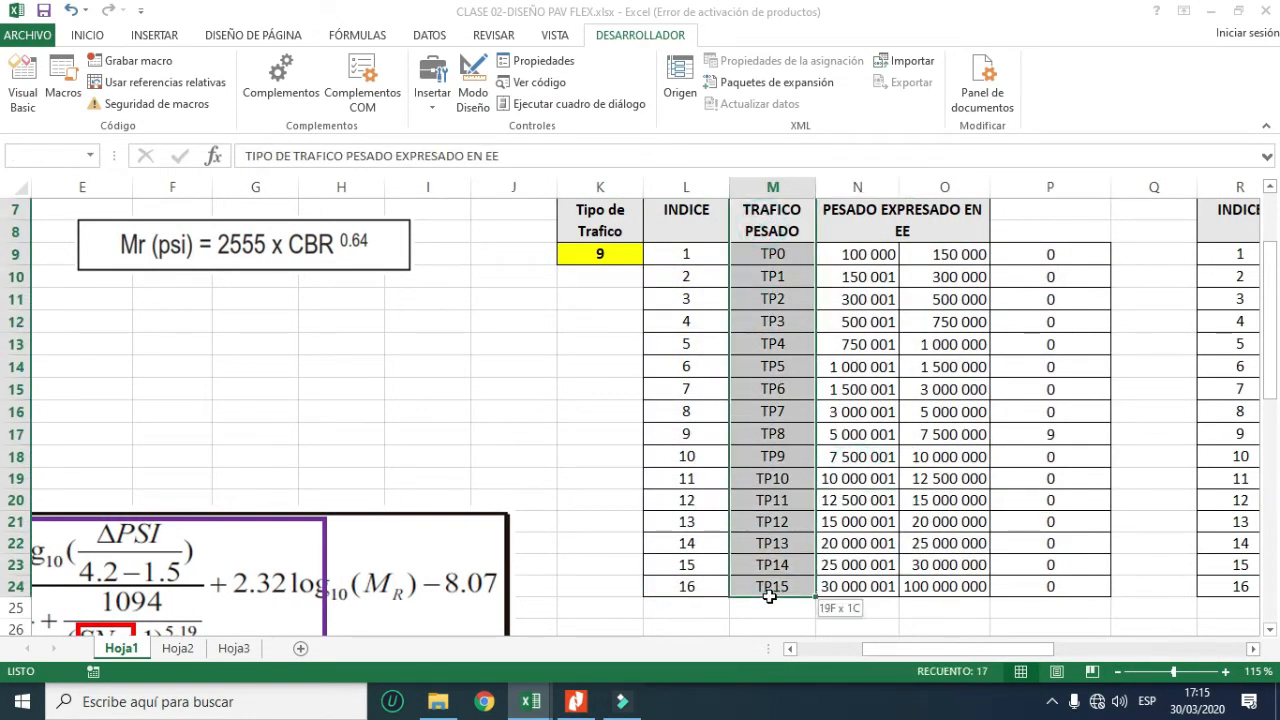
click(606, 250)
click(766, 434)
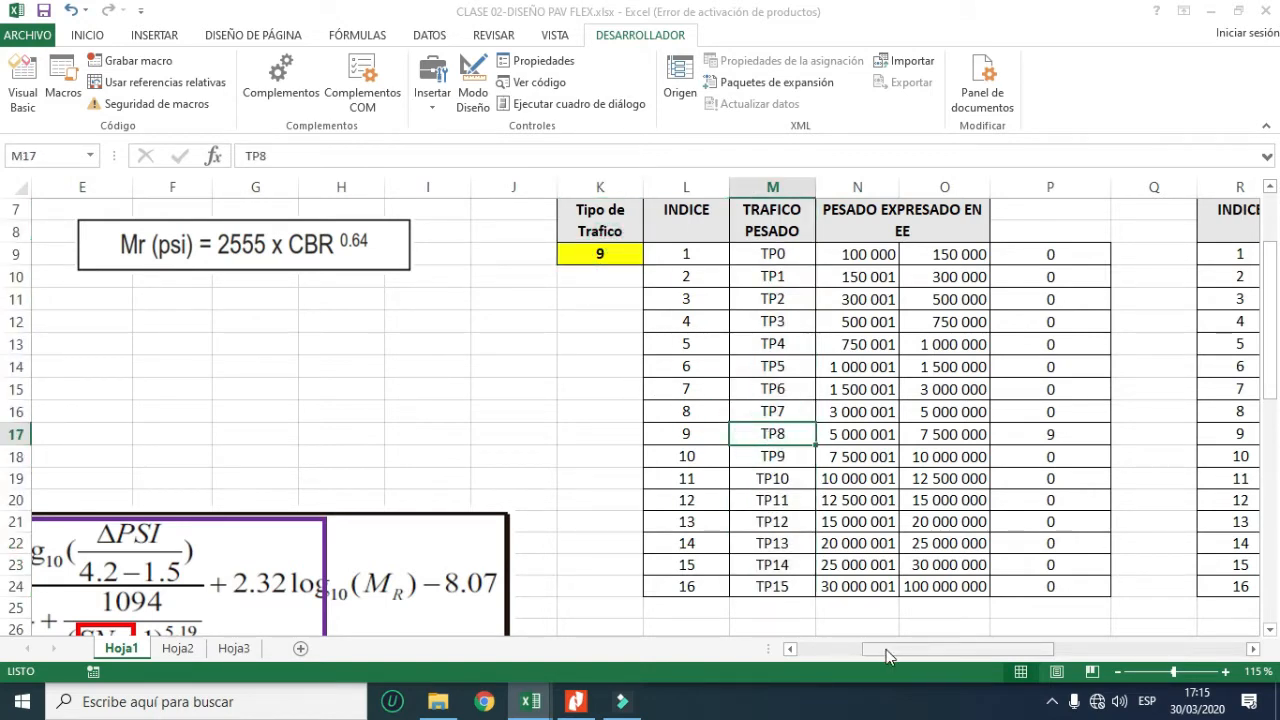
- Enter =INDICE(M9:M24;K9;1) in C9 to return the traffic type that corresponds to the index in K9
drag(887, 655, 825, 652)
click(590, 257)
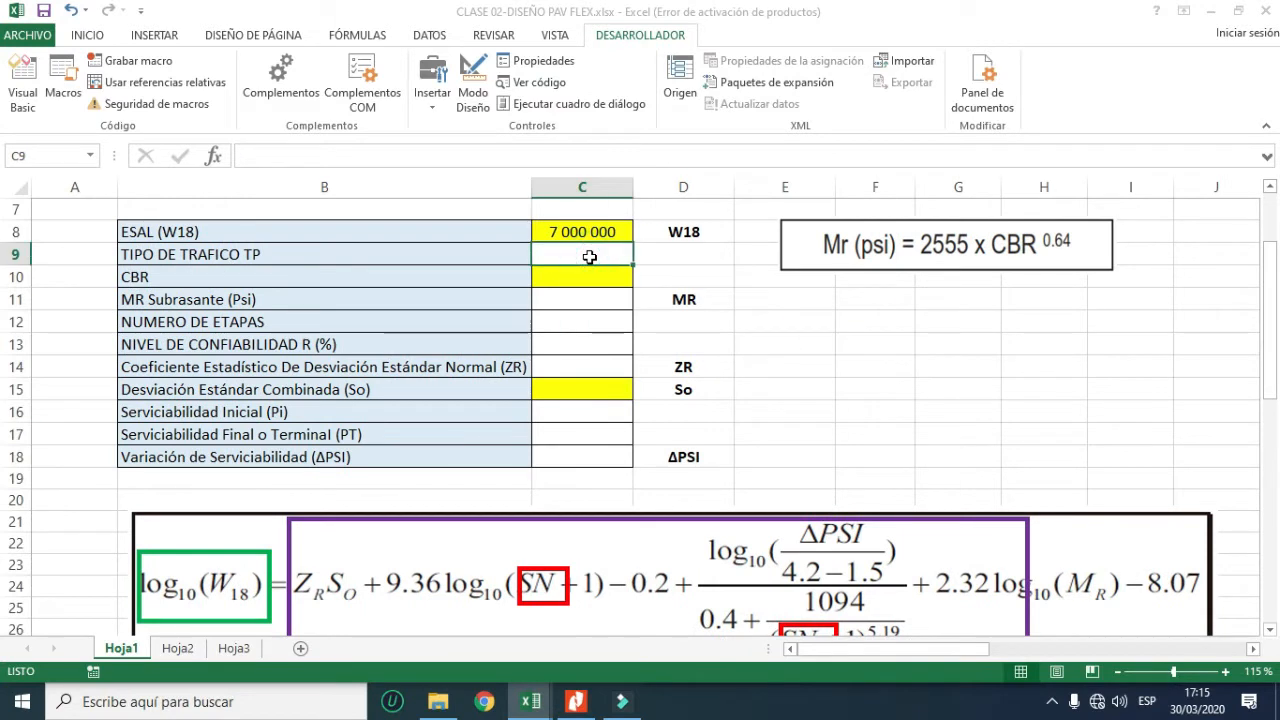
text(=)
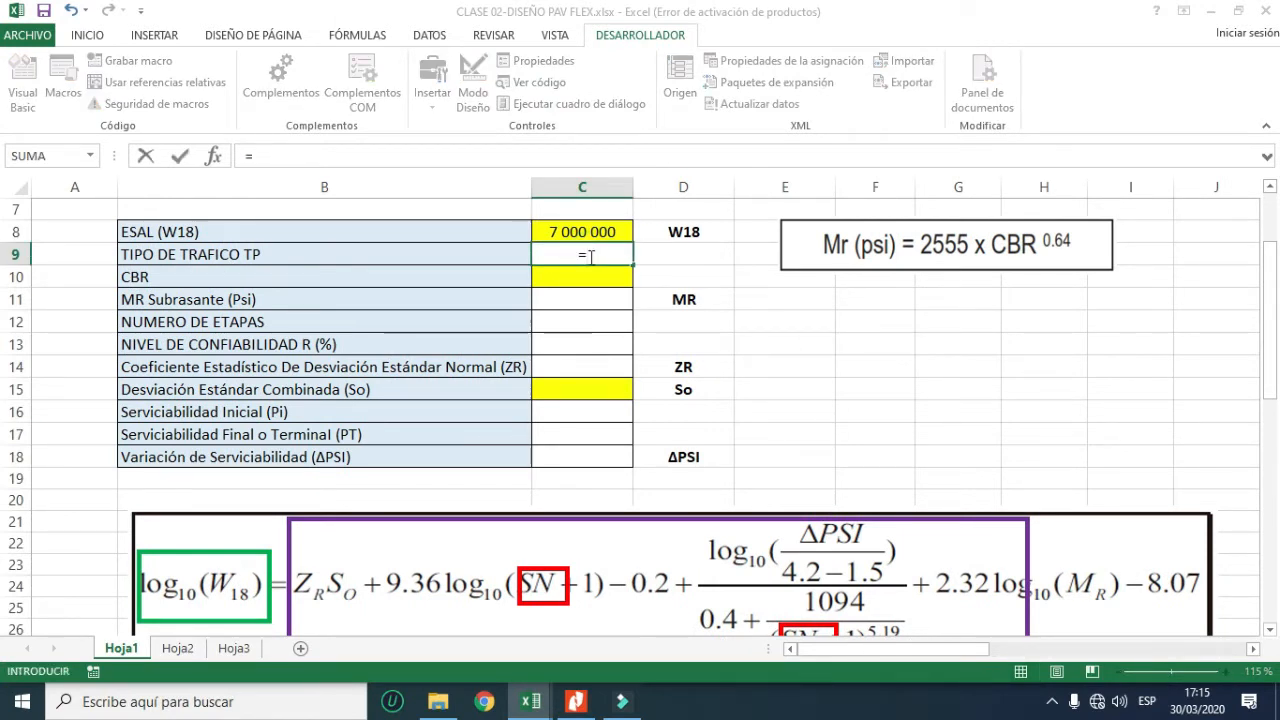
text(ind)
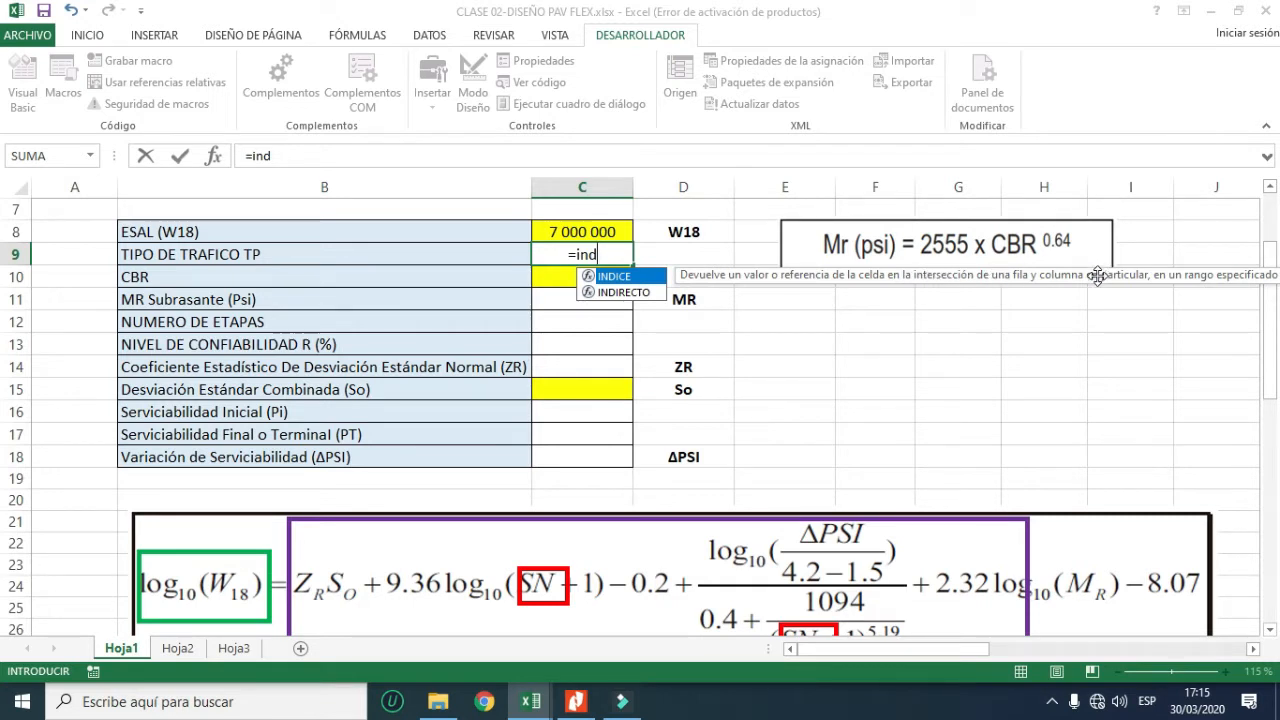
key(Tab)
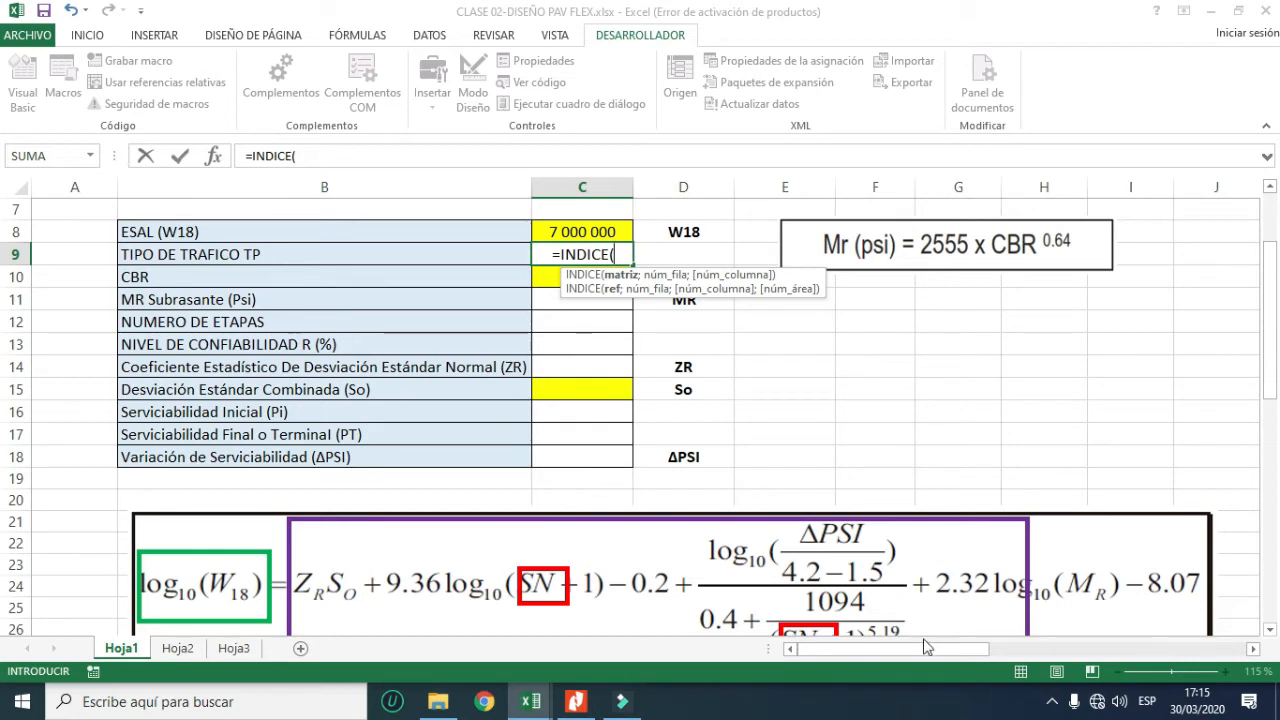
drag(925, 648, 976, 654)
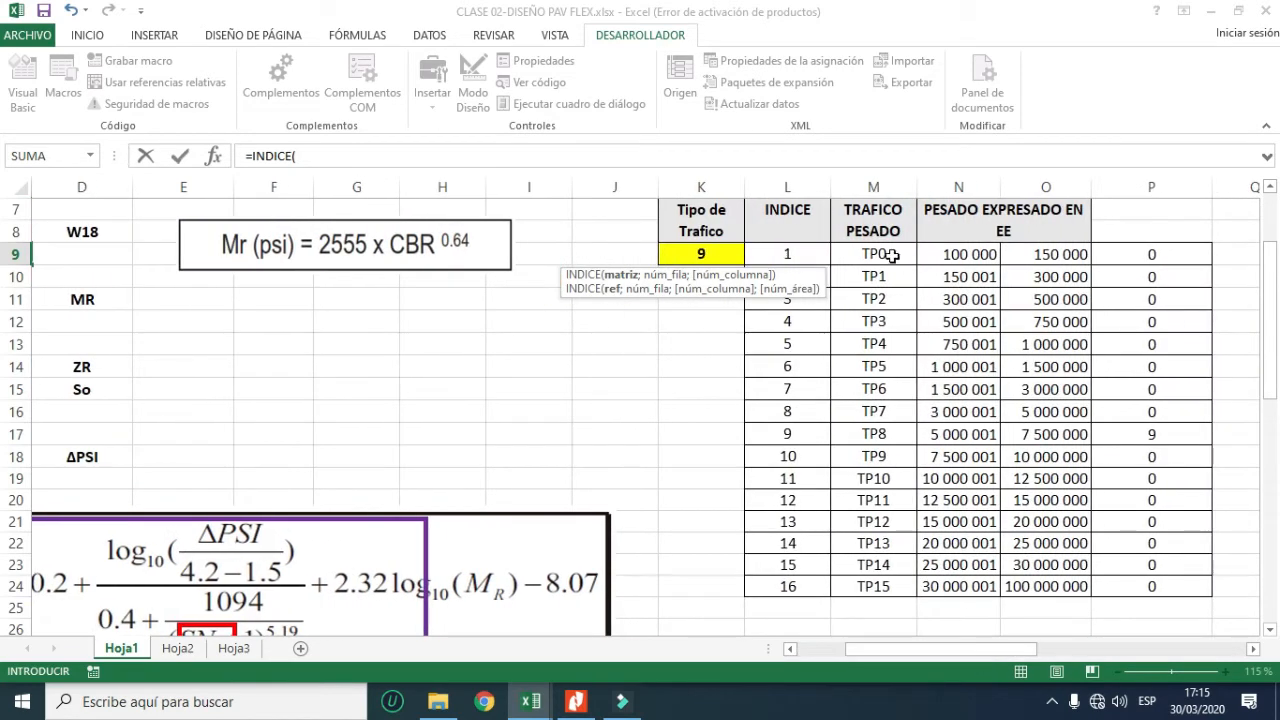
drag(890, 255, 869, 584)
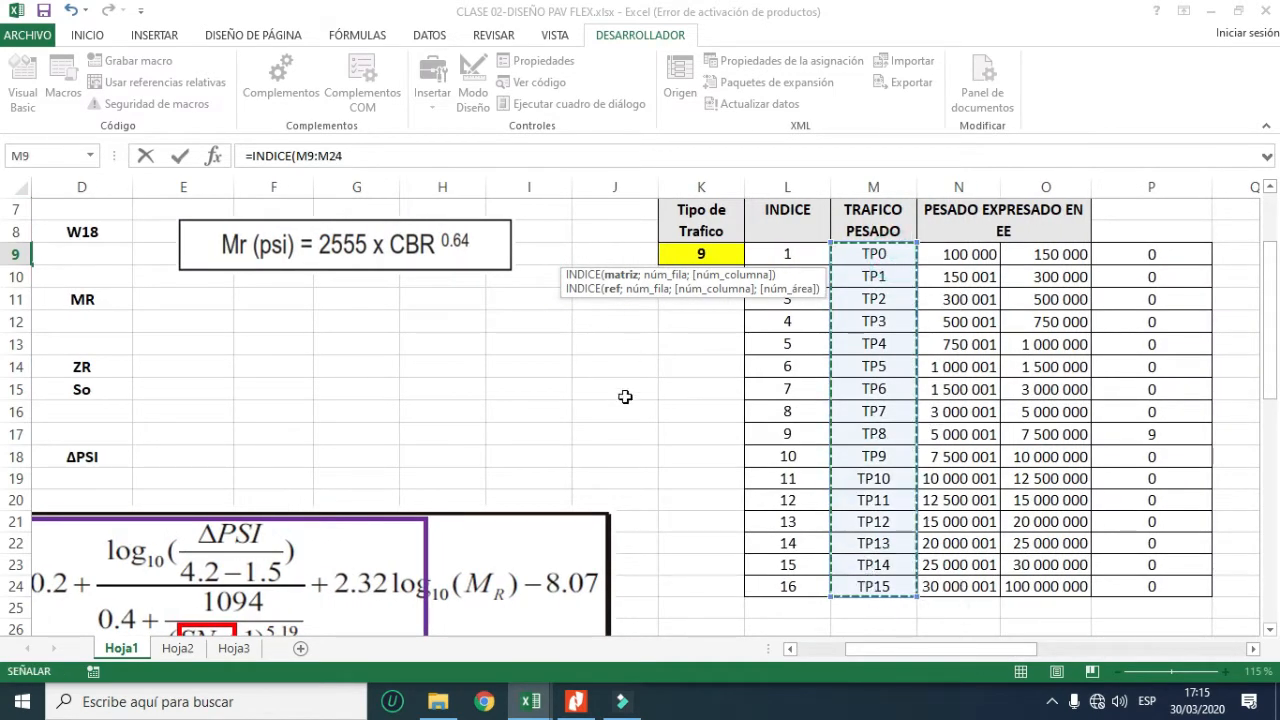
click(458, 158)
text(;)
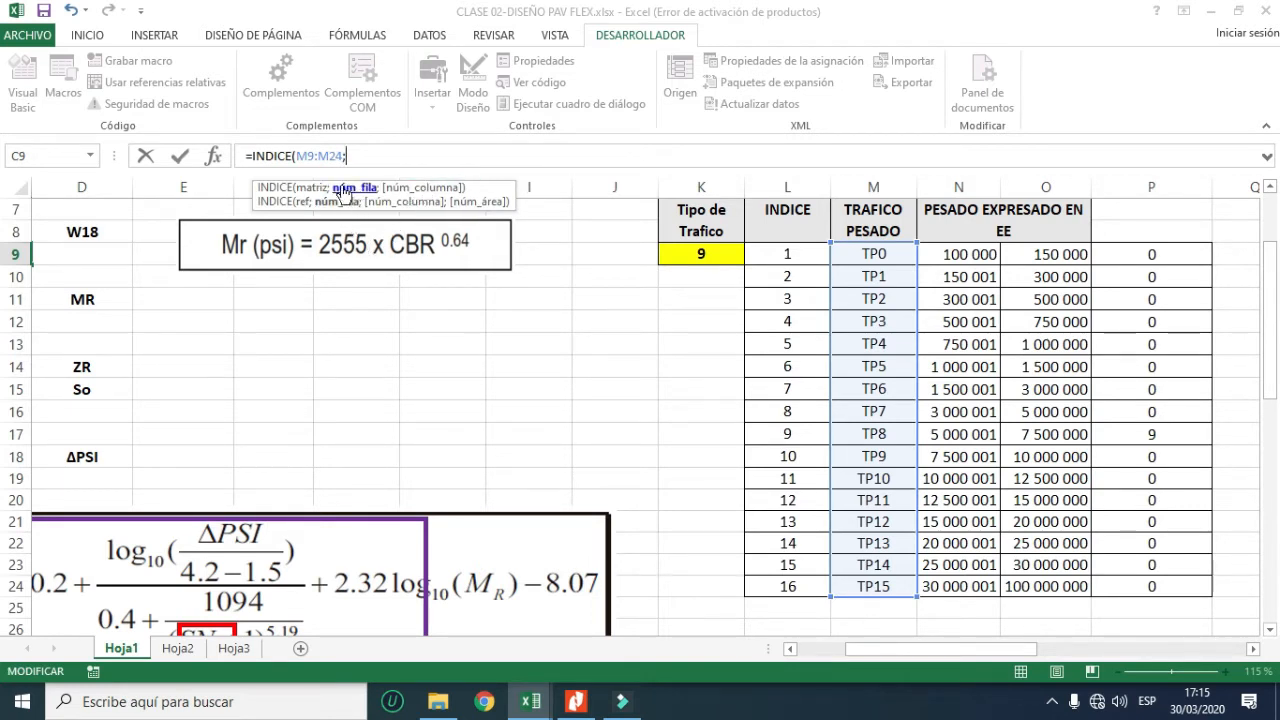
click(695, 253)
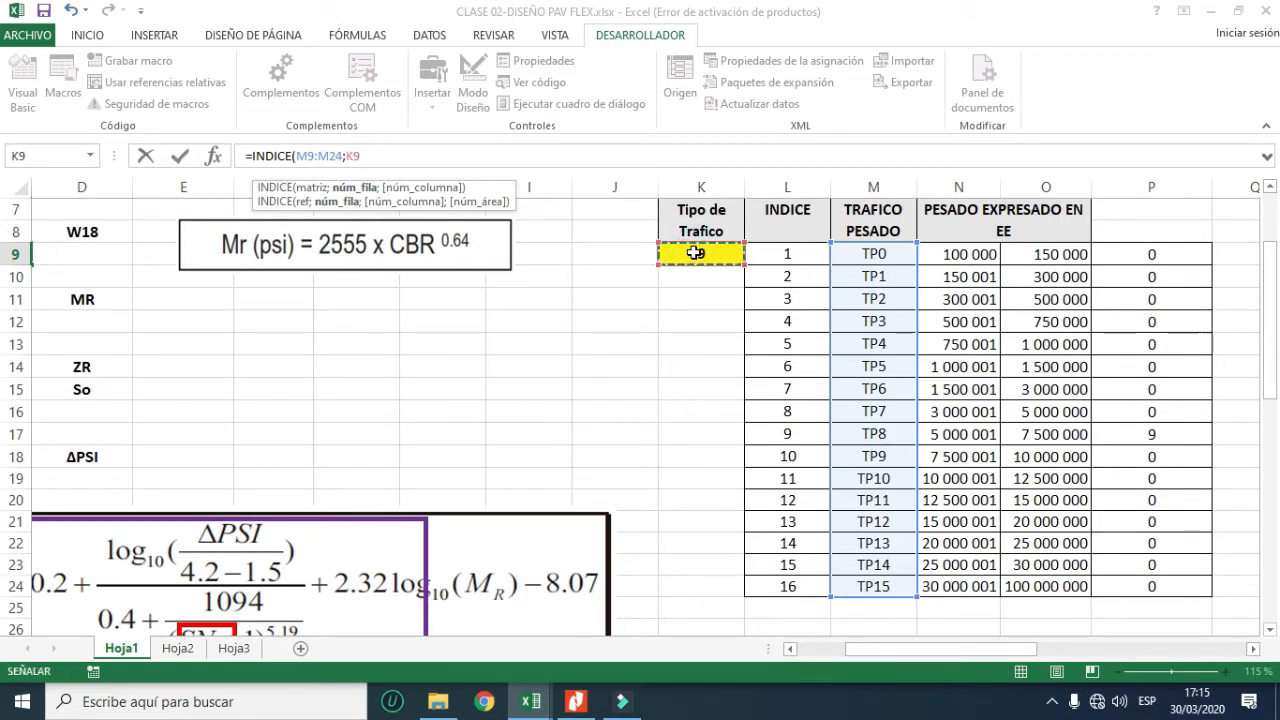
text(;)
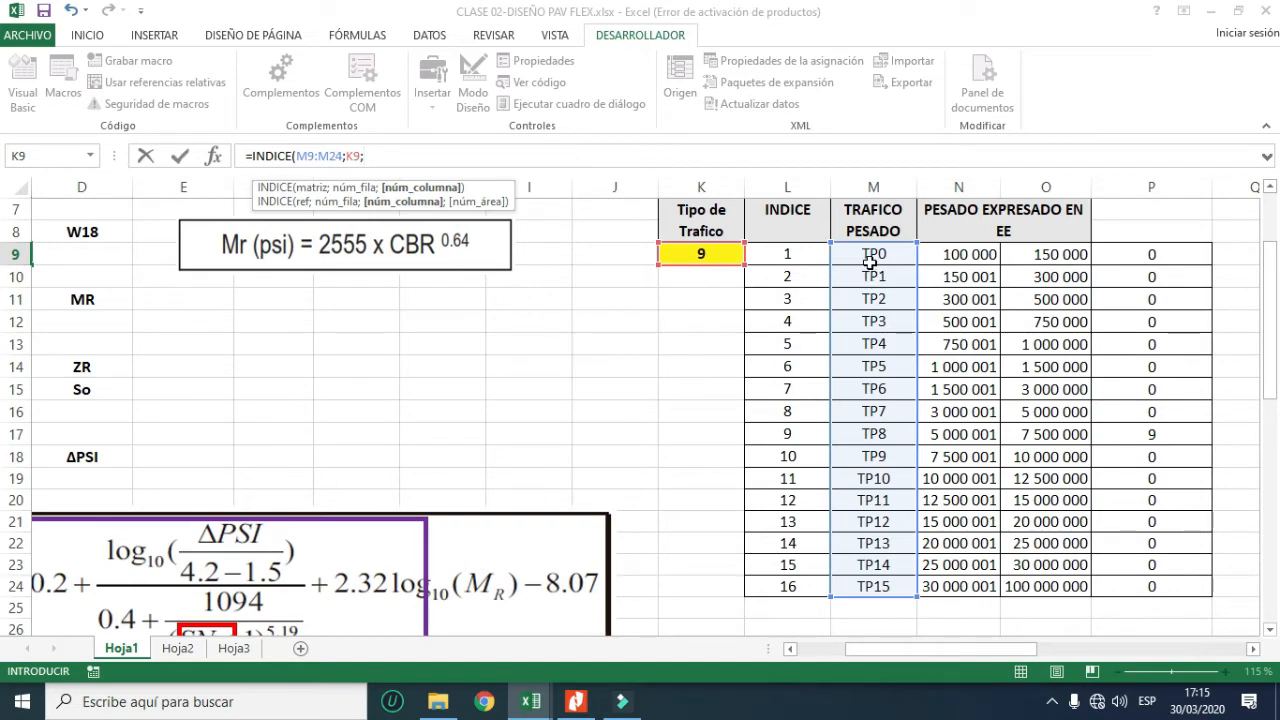
text(1))
key(Return)
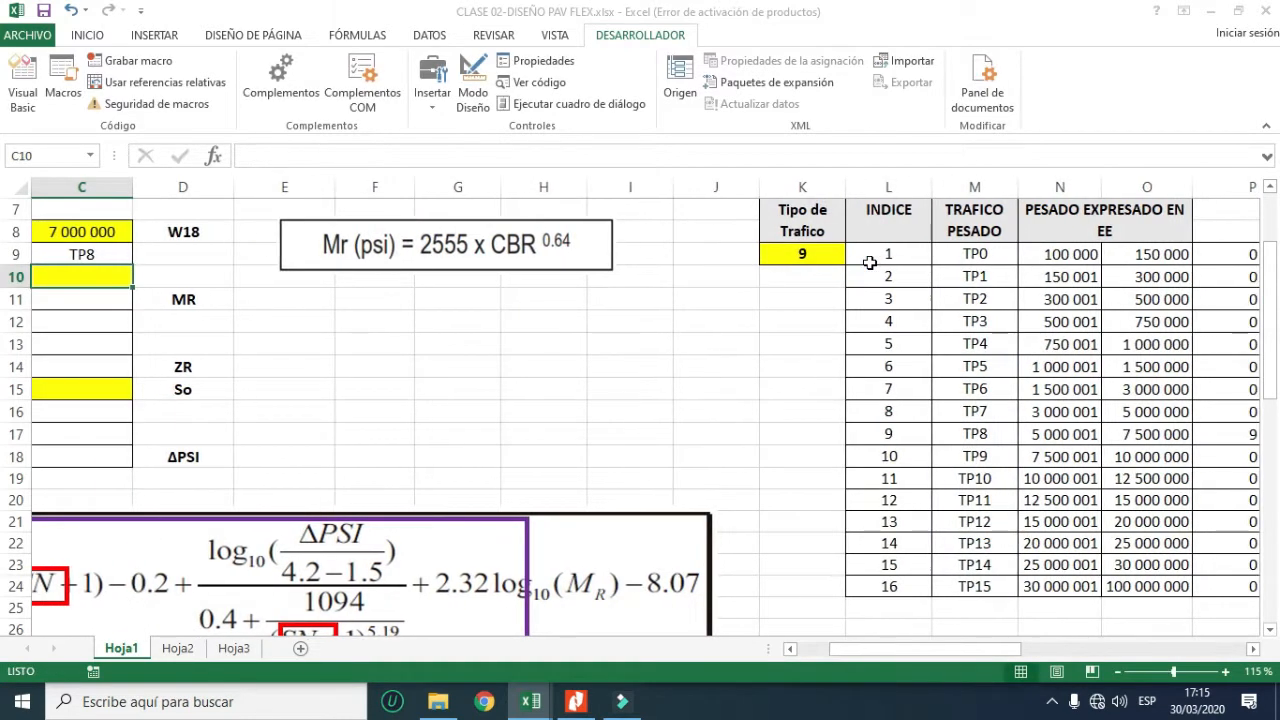
- Set the ESAL (W18) in C8 to 350000 and check the traffic type in C9 against the index in K9
drag(891, 648, 802, 655)
click(578, 256)
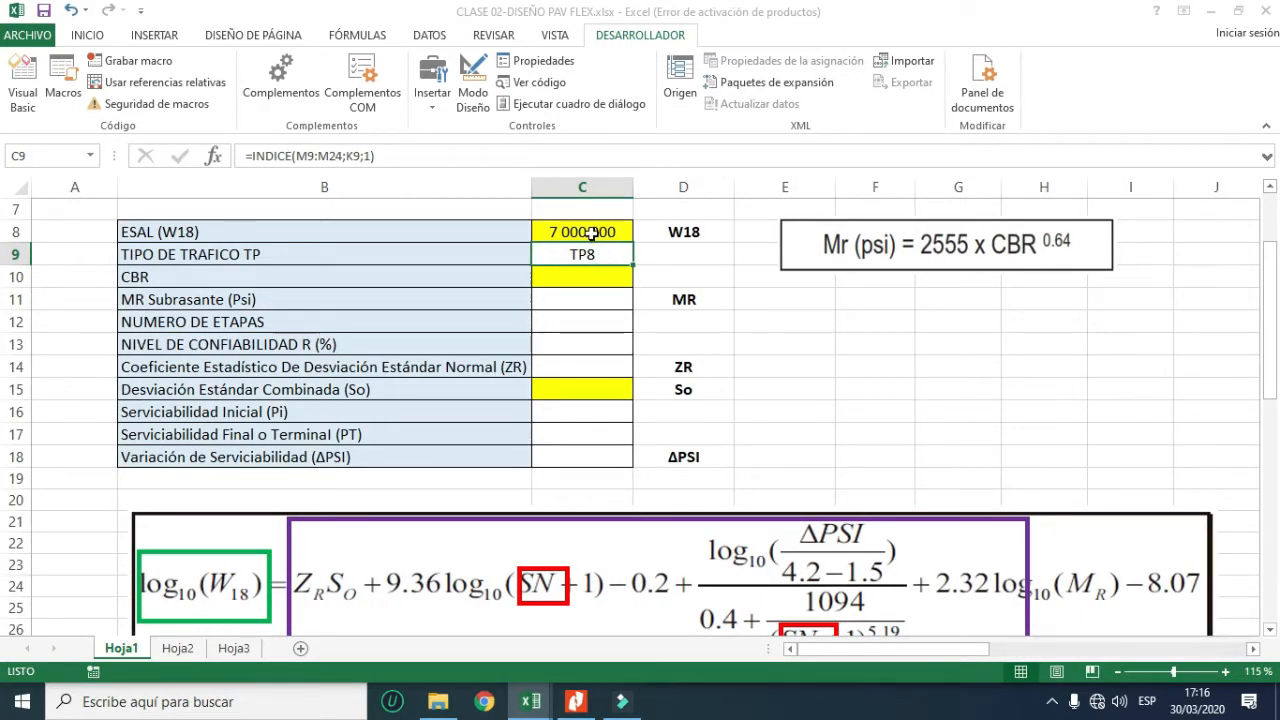
click(592, 232)
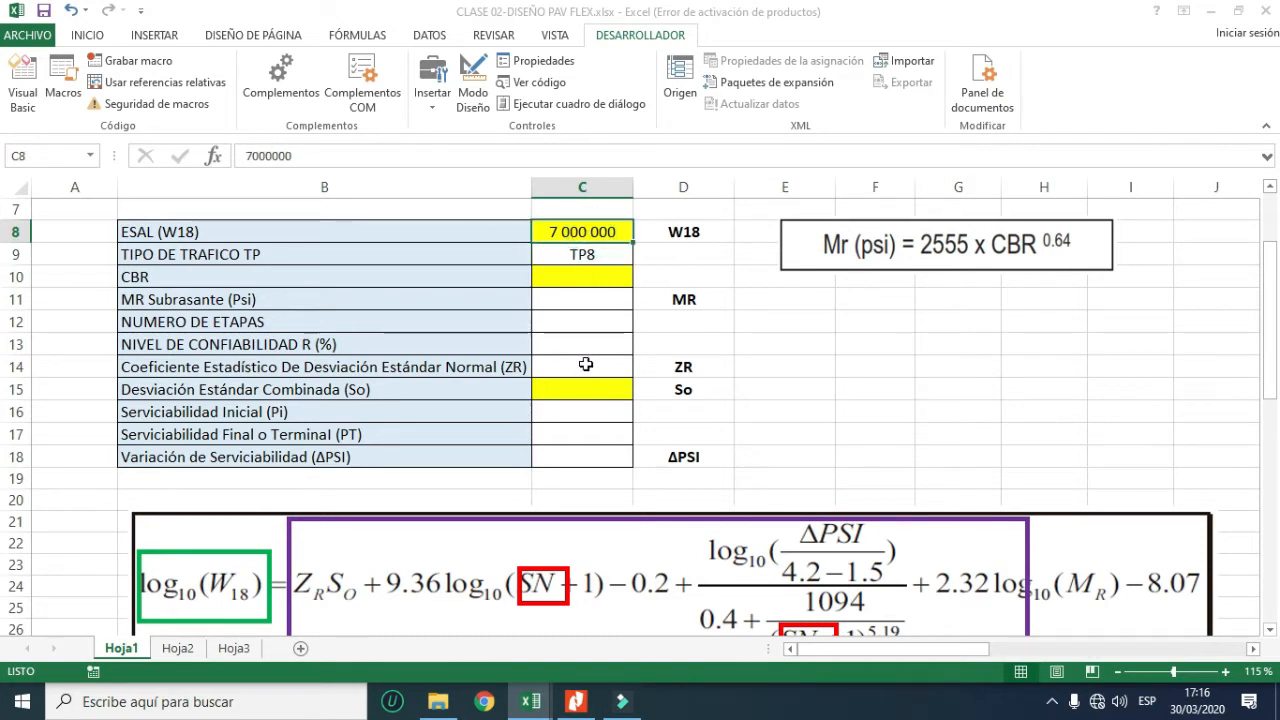
text(35)
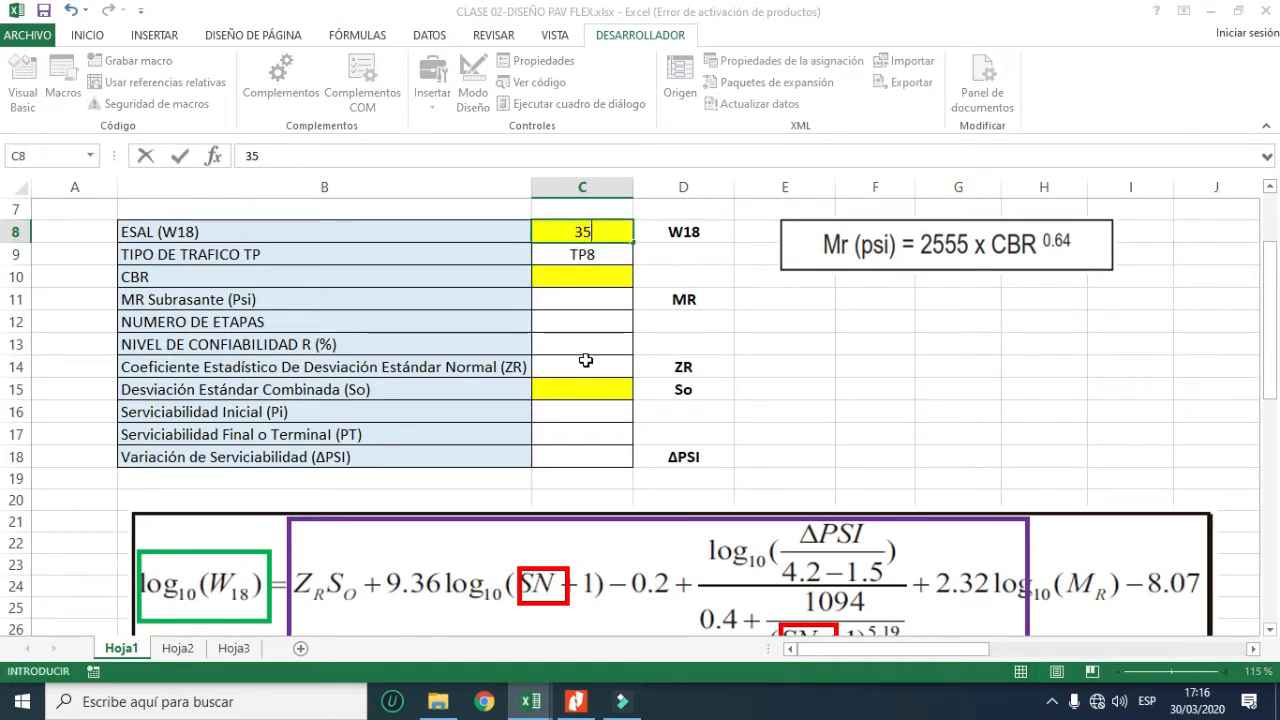
text(0 000)
key(Return)
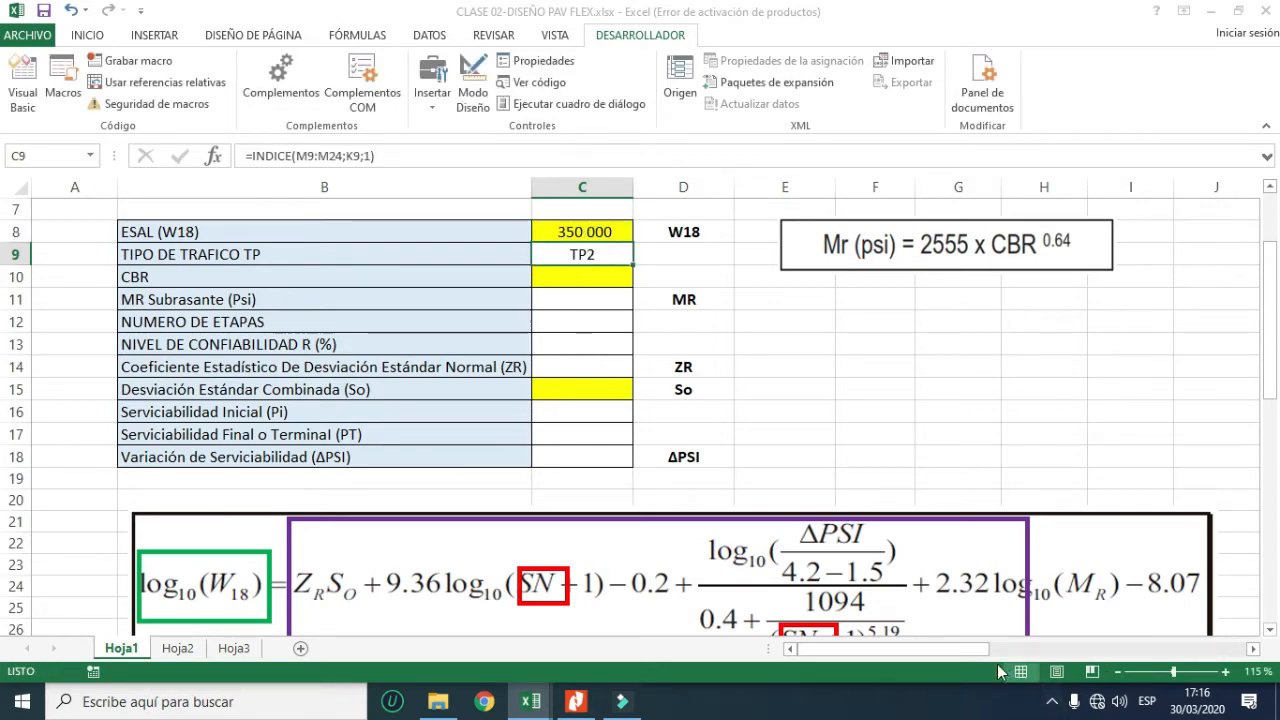
drag(942, 648, 1000, 652)
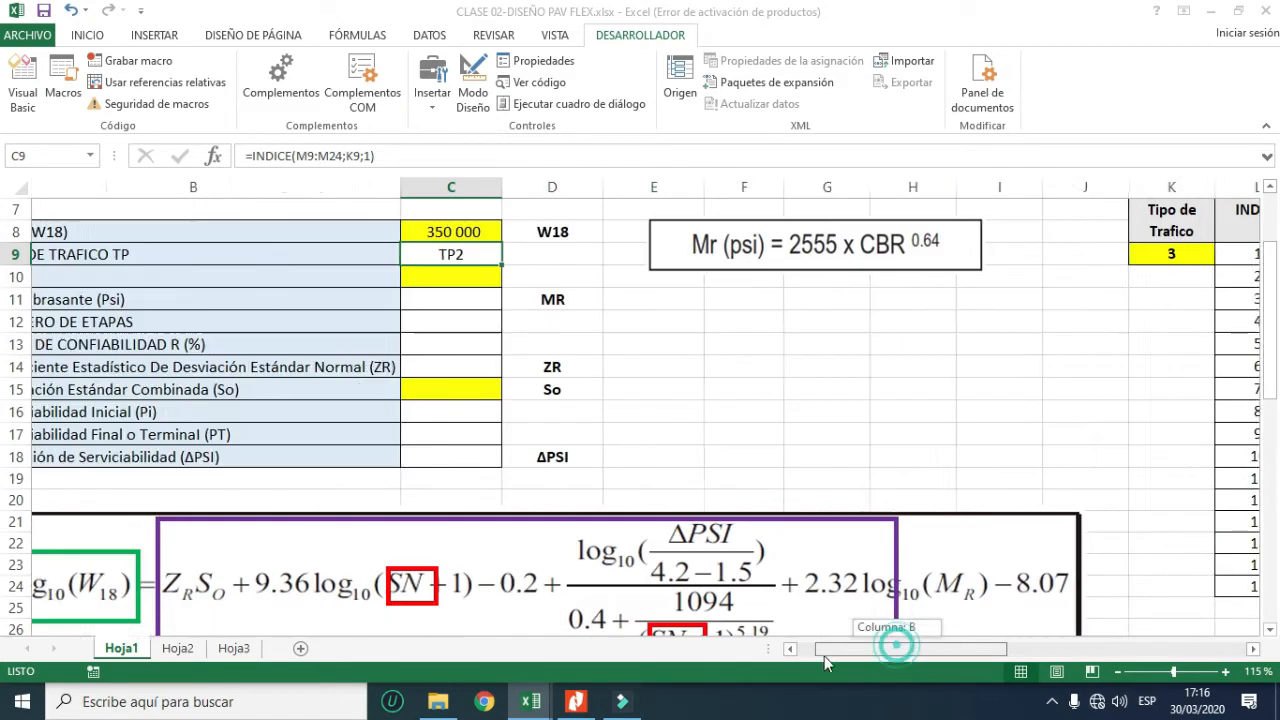
drag(824, 656, 800, 652)
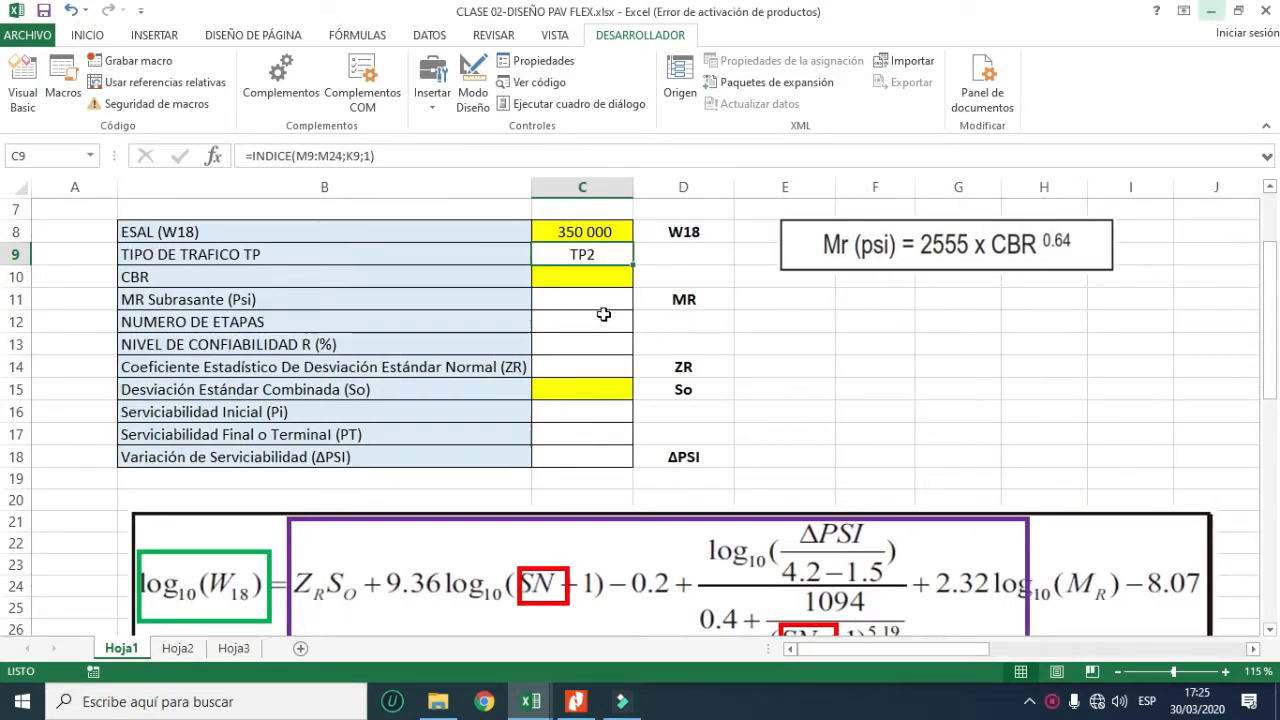
- Set the CBR in C10 to 10 %
click(300, 283)
click(566, 277)
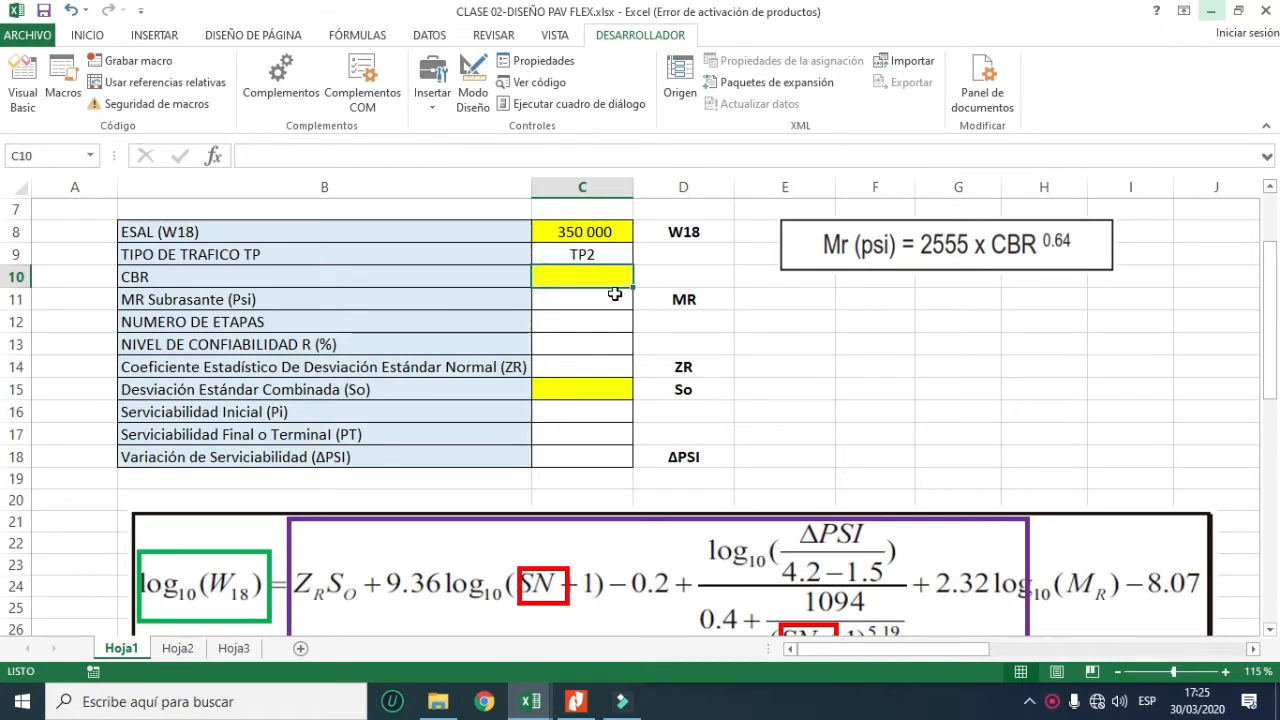
text(10)
key(Return)
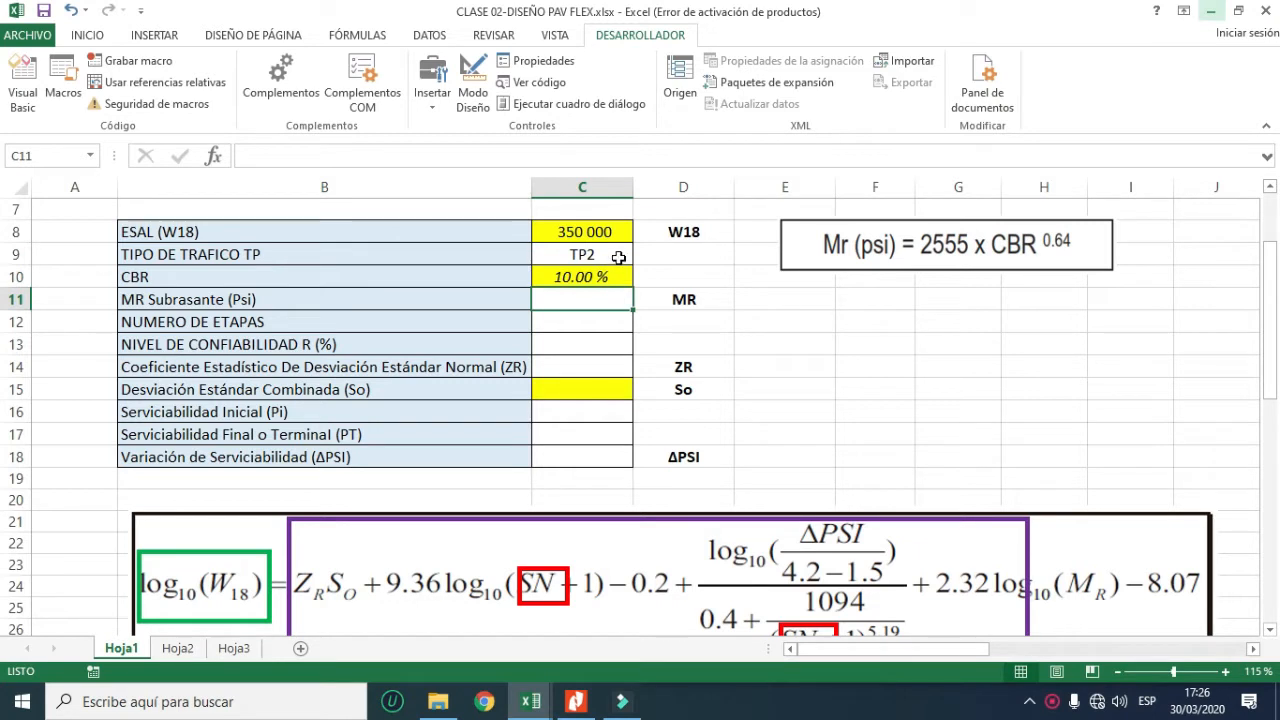
- Calculate the subgrade resilient modulus MR in C11 from the CBR with =2555*C10^0.64
click(573, 299)
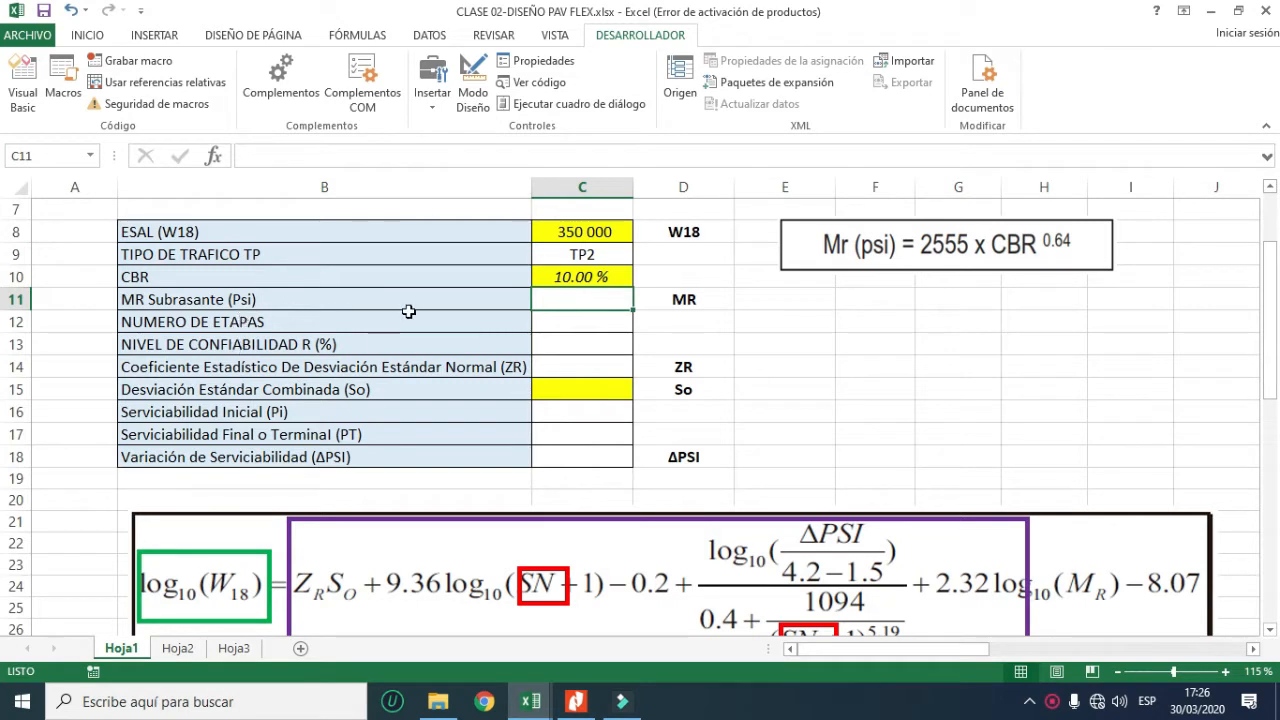
text(=)
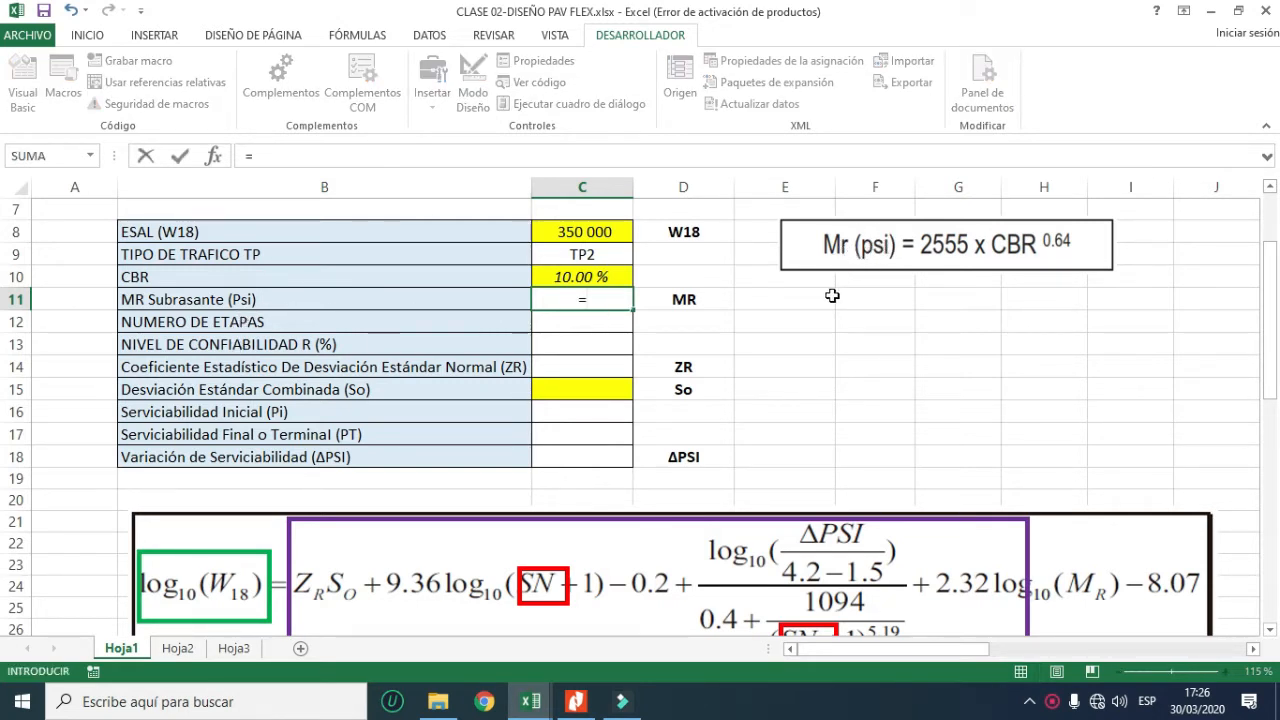
text(2555*)
click(575, 270)
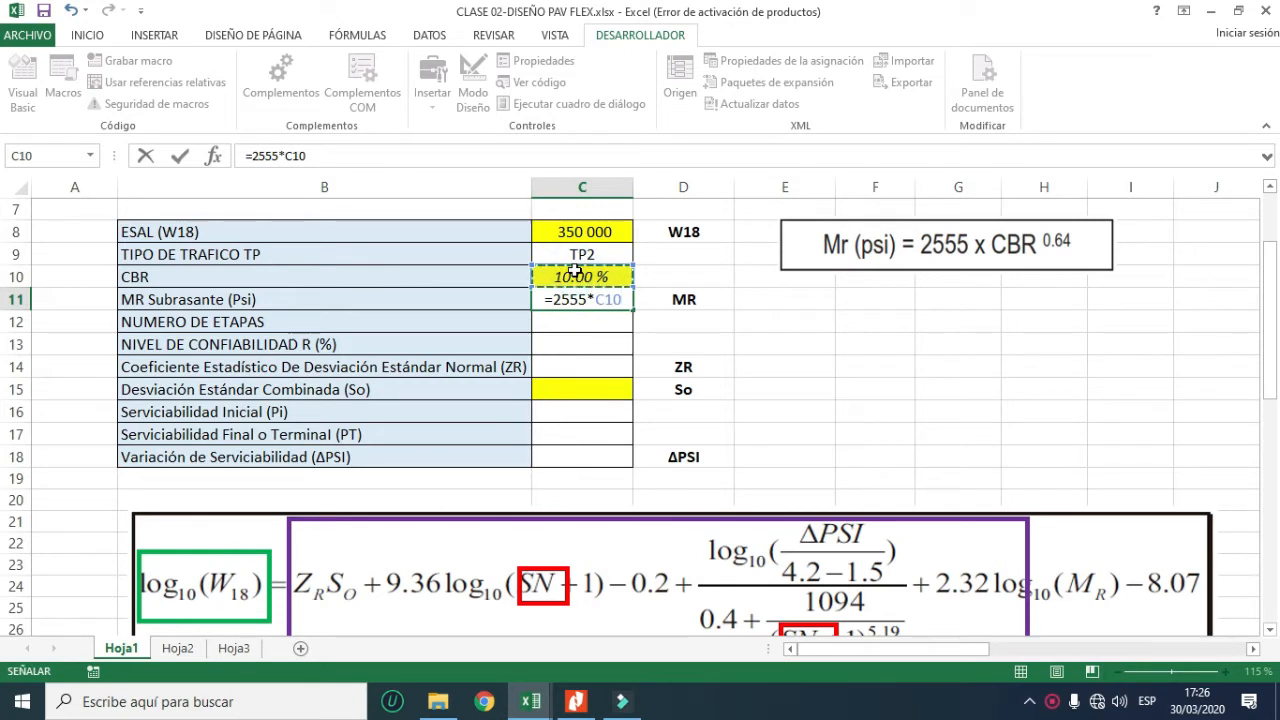
text(^)
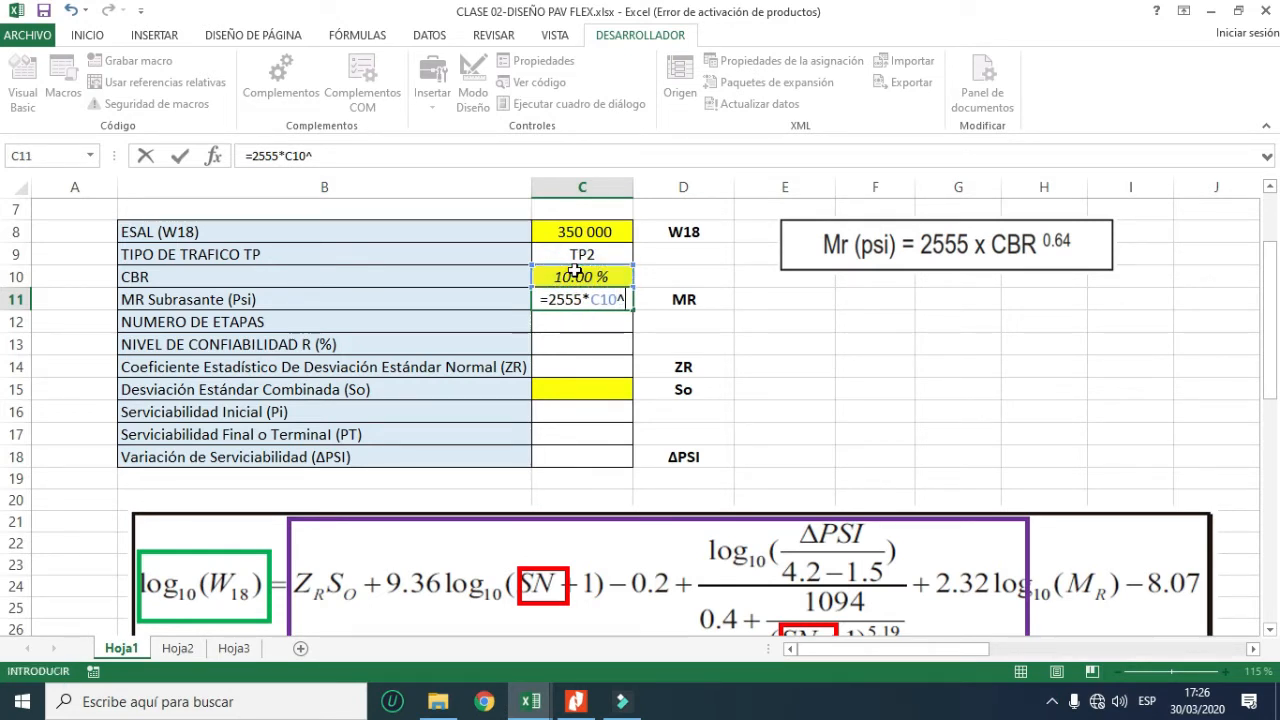
text(0.6)
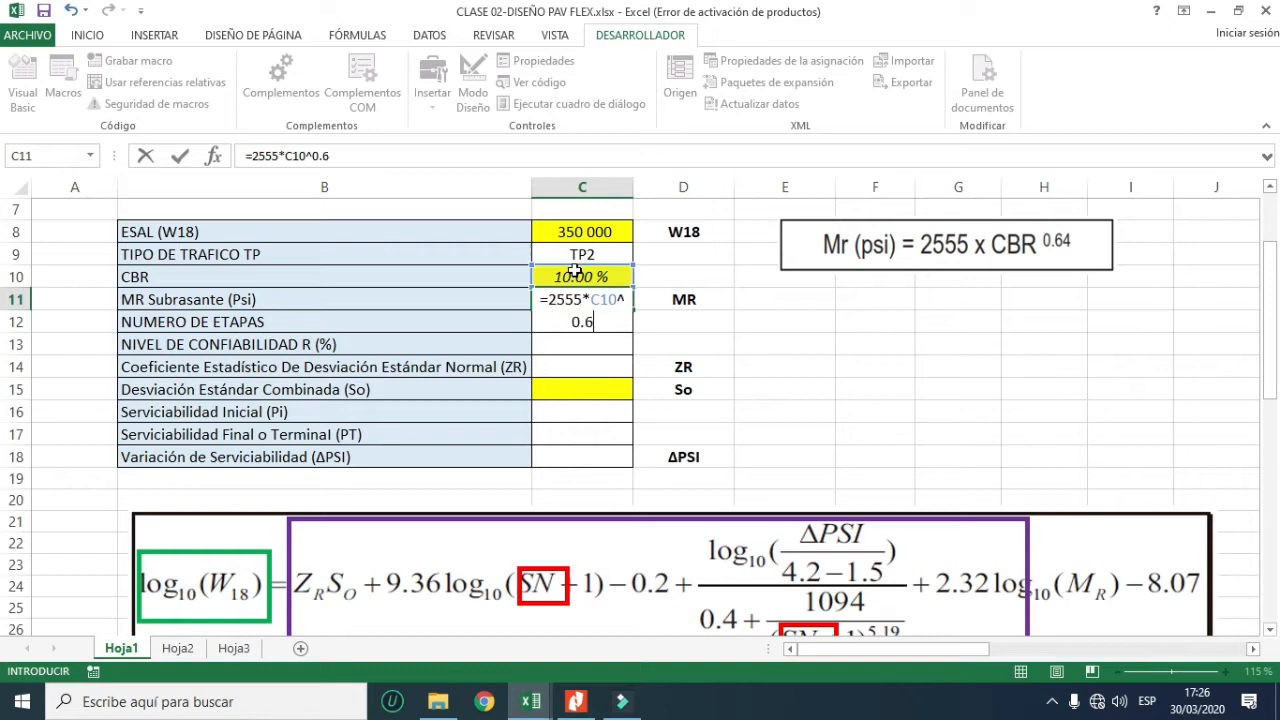
text(4)
key(Return)
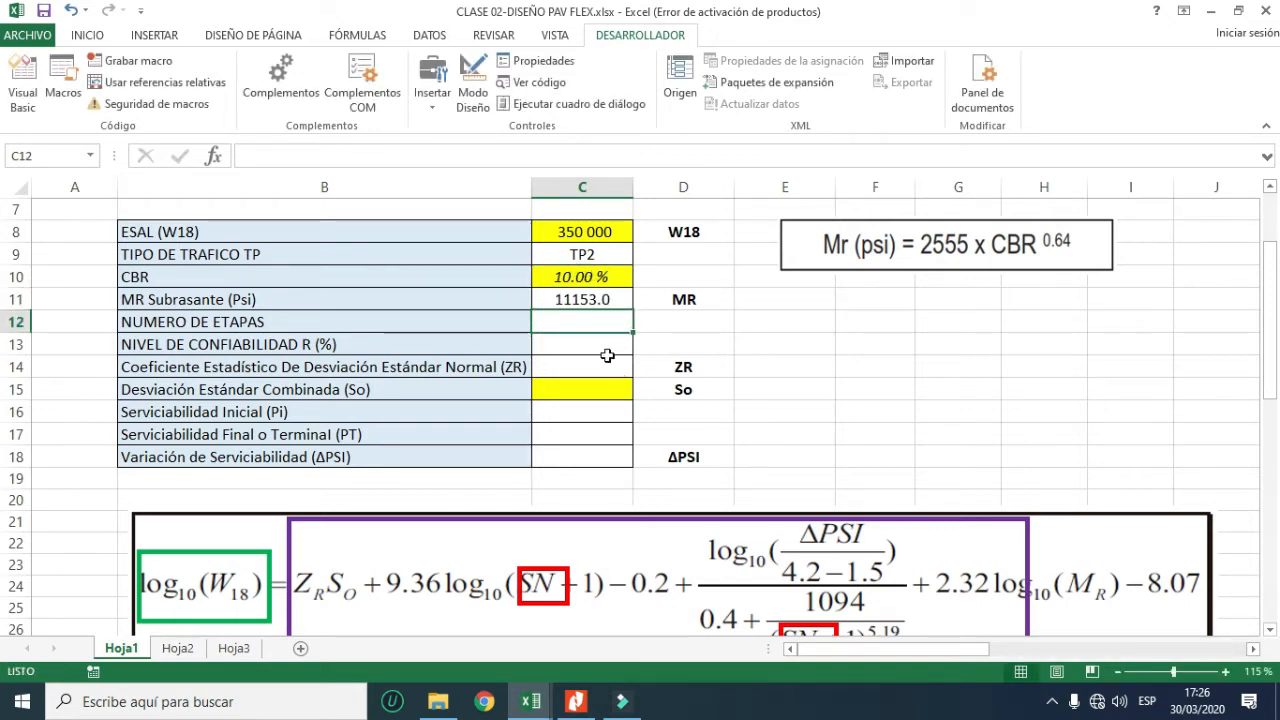
- Fill the number-of-stages cell C12 (NUMERO DE ETAPAS) with yellow to match the other input cells
click(215, 324)
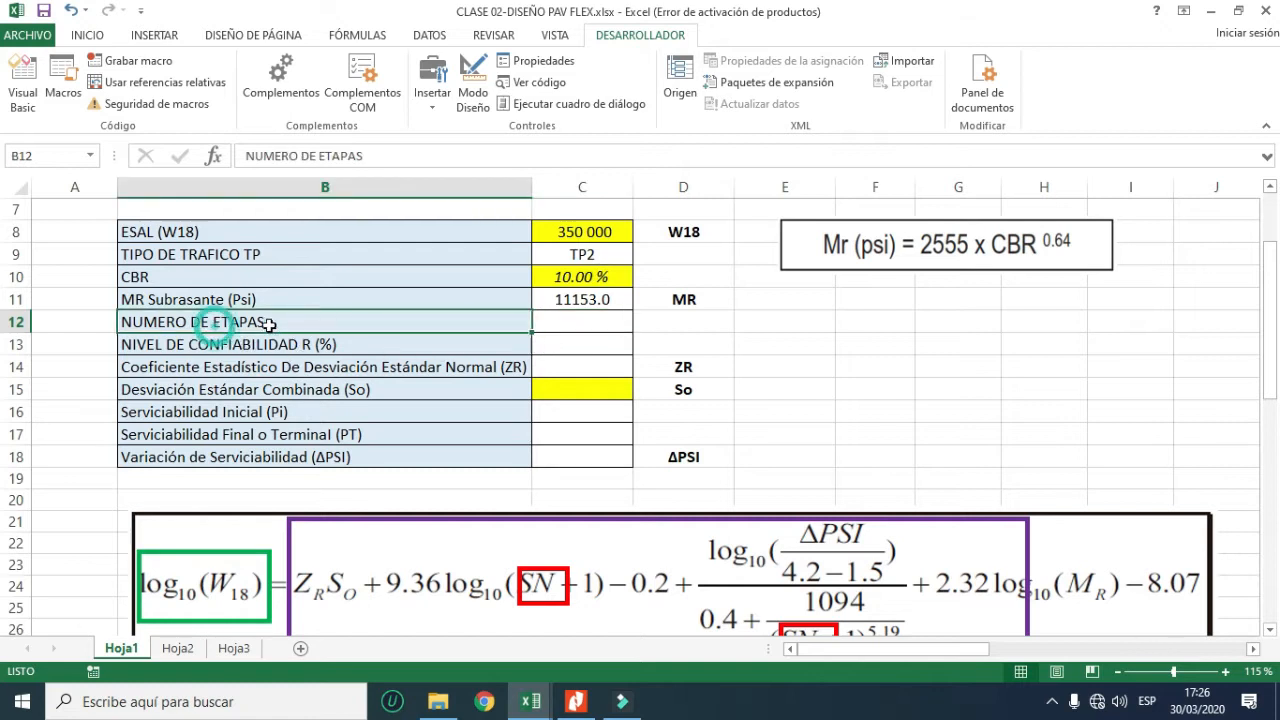
click(547, 322)
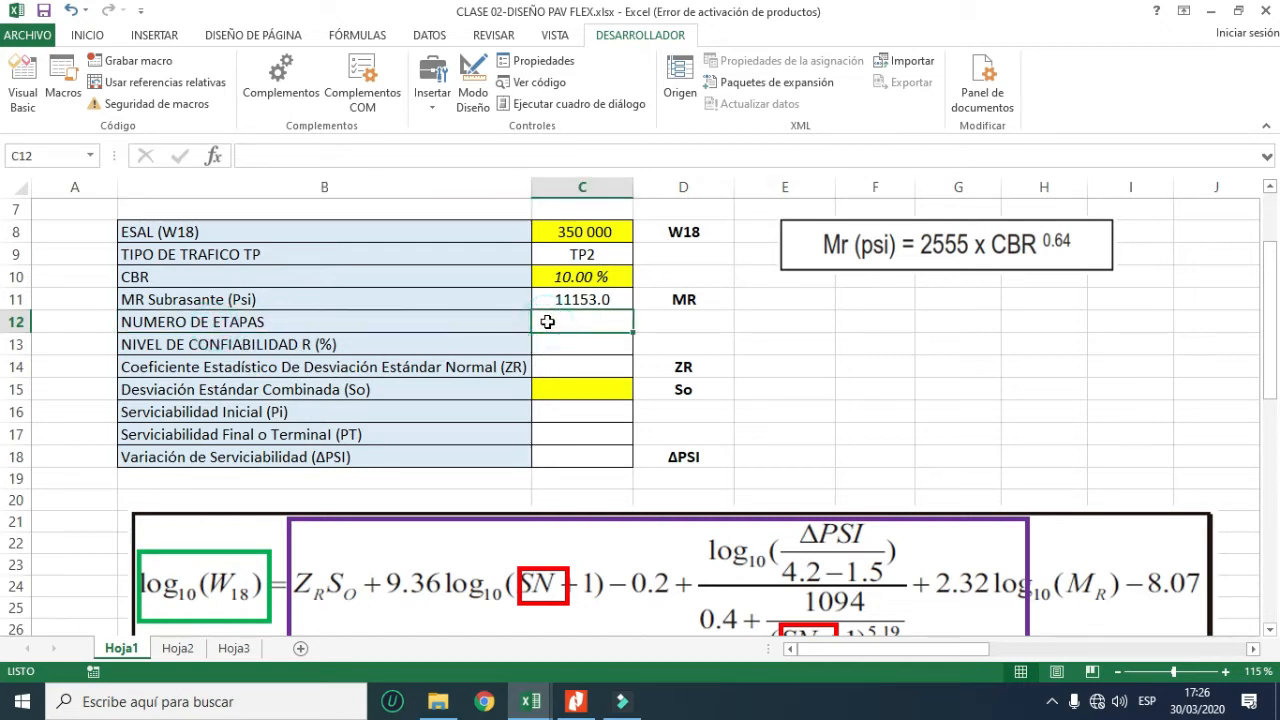
click(95, 35)
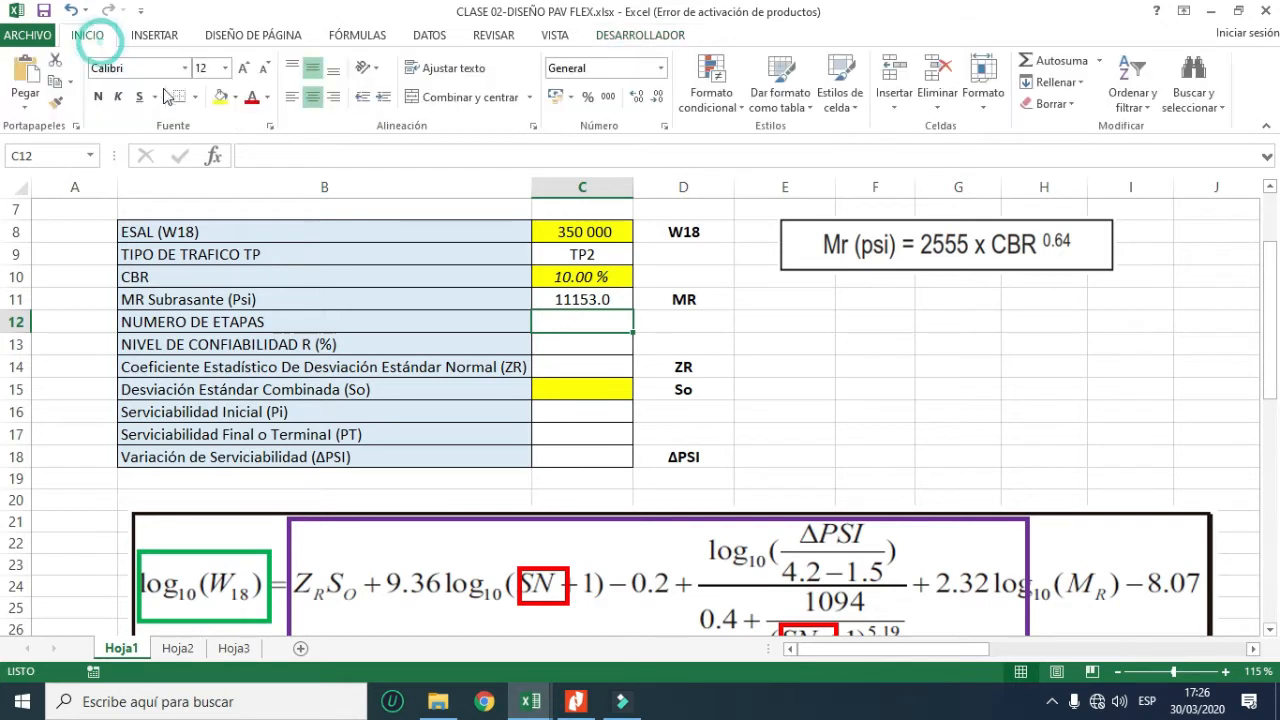
click(222, 97)
click(675, 320)
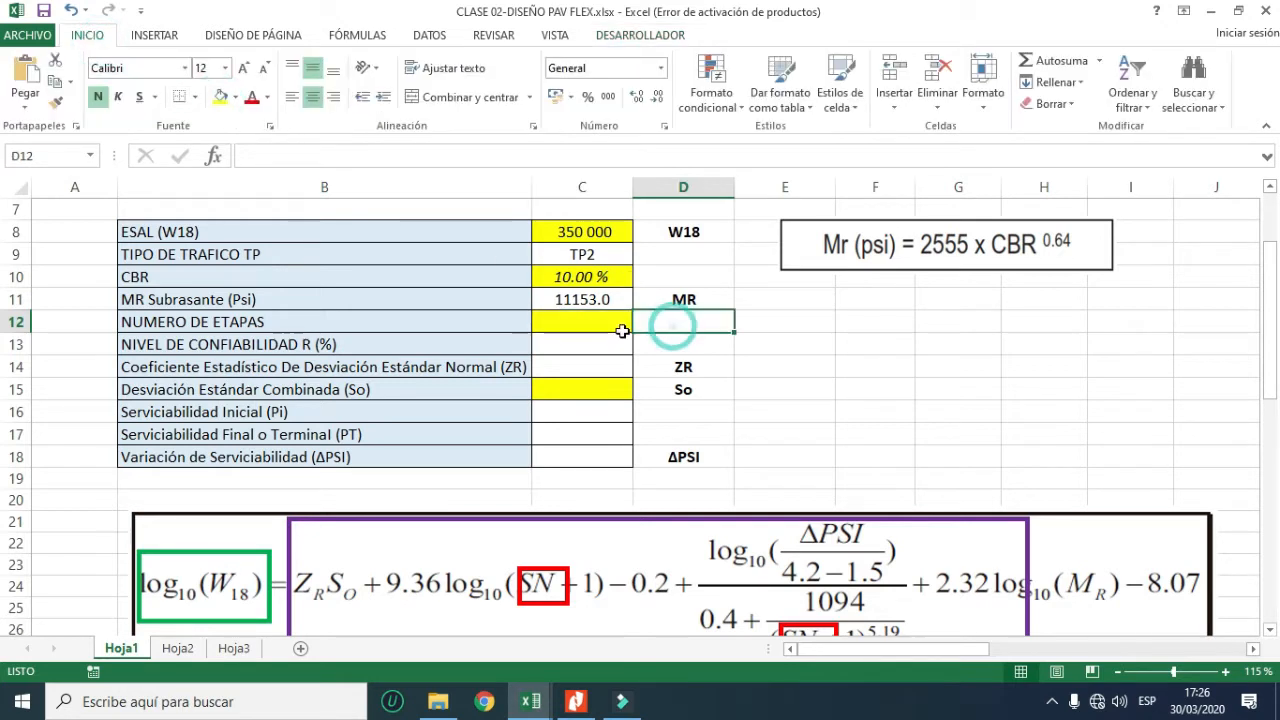
click(610, 325)
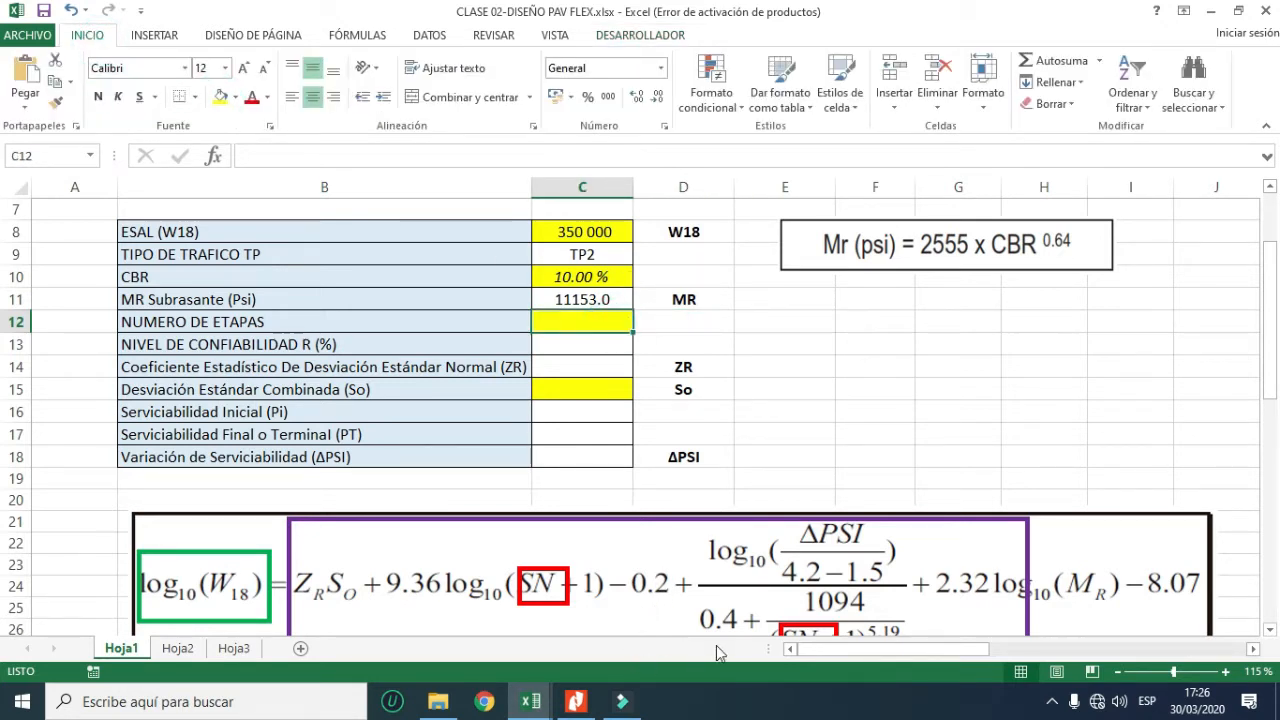
- Switch to the road manual PDF in Nitro Pro and compare the reliability levels for one design stage (Cuadro 12.6) and two stages (Cuadro 12.7)
click(576, 701)
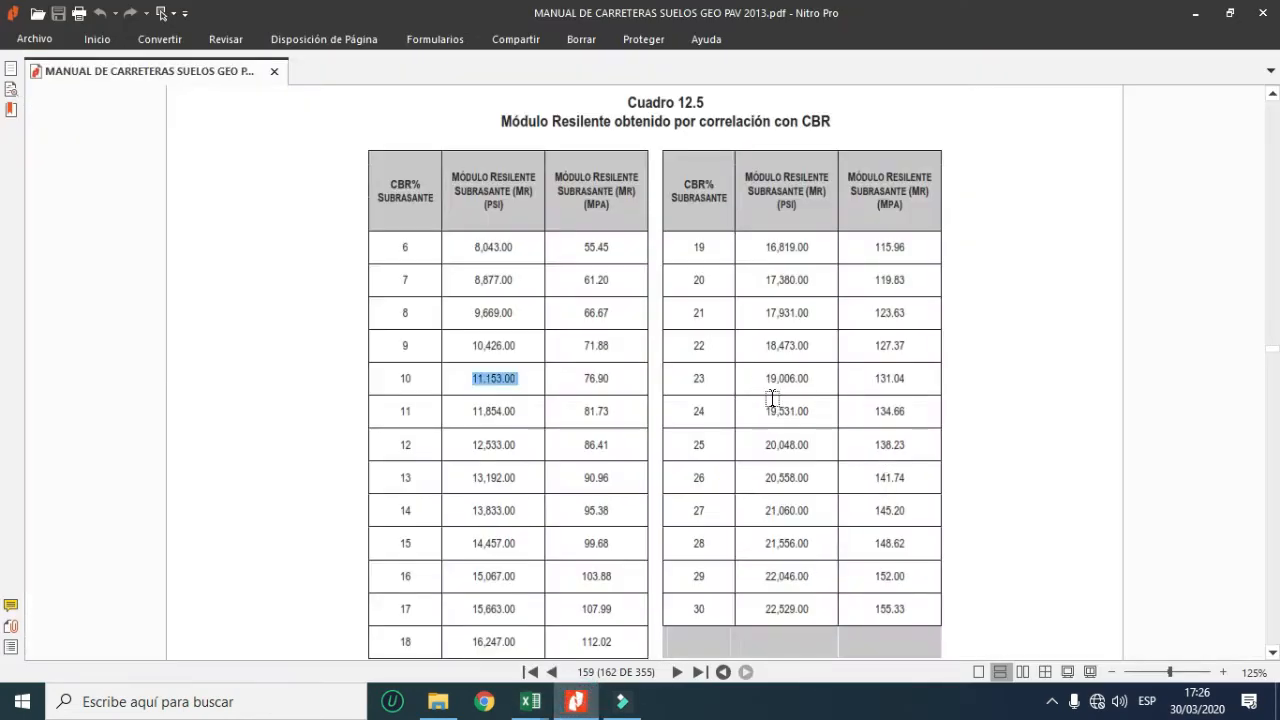
scroll(741, 354, down, 15)
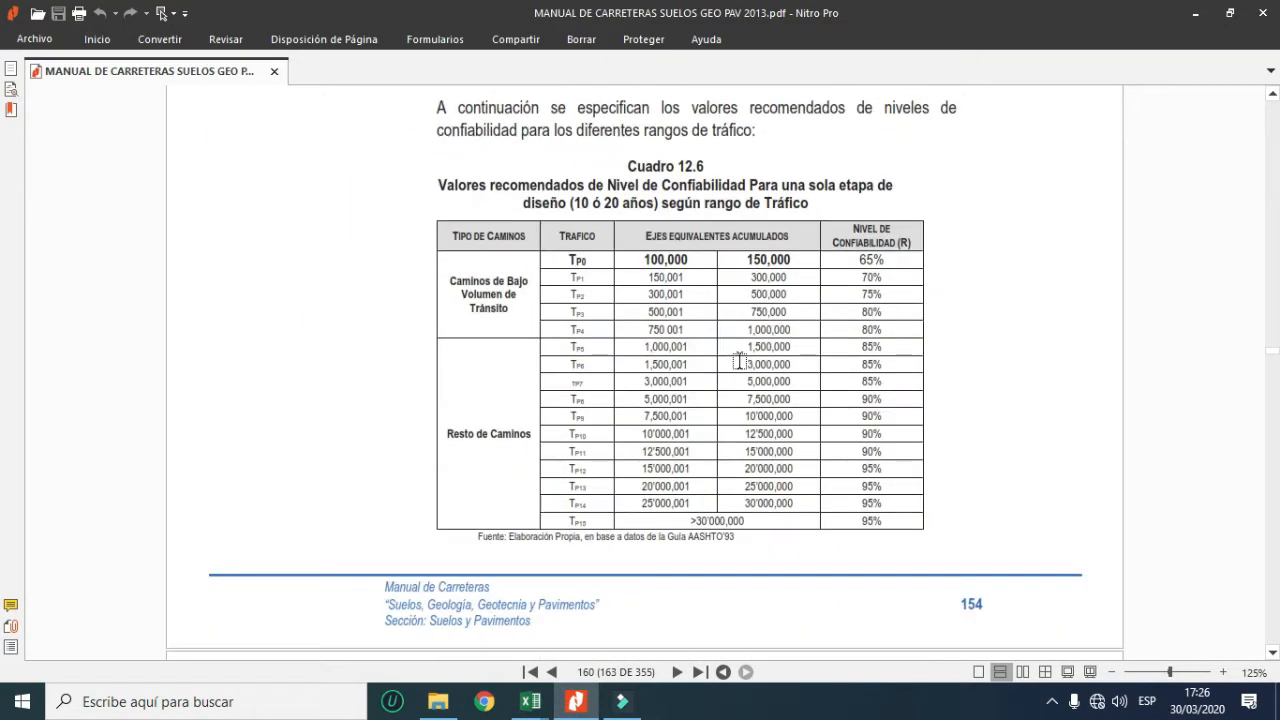
scroll(739, 361, down, 12)
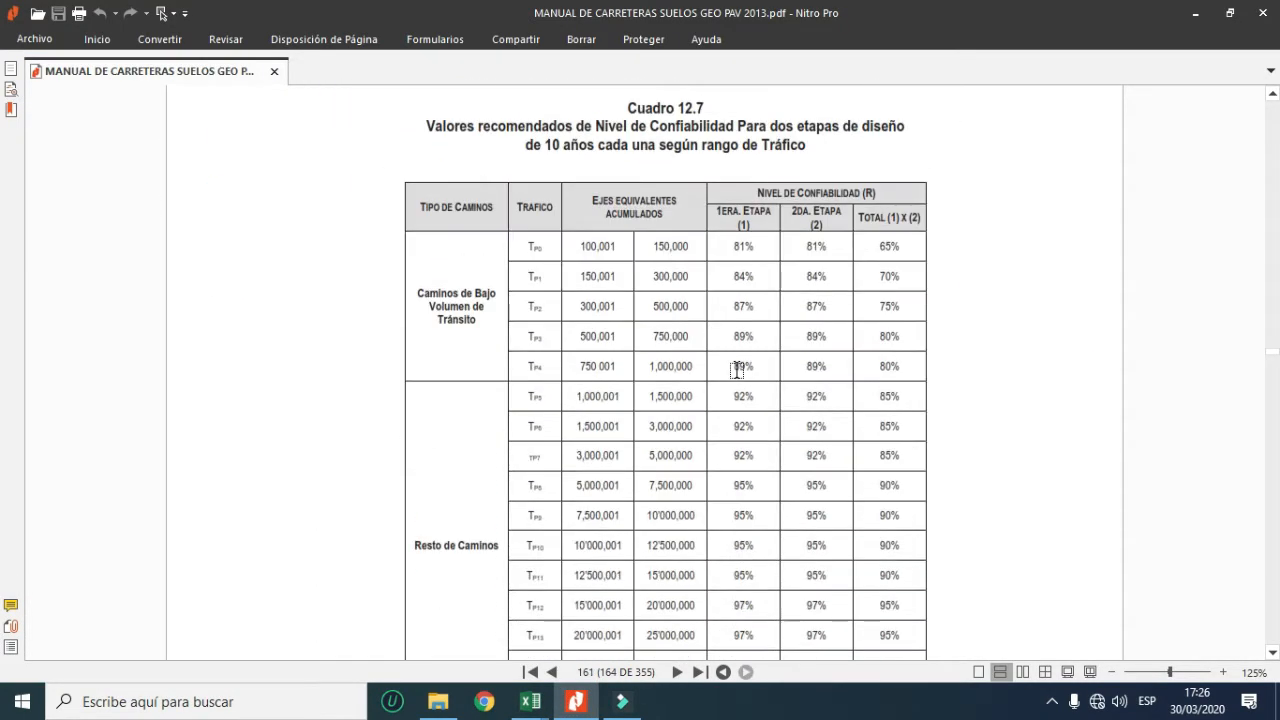
scroll(737, 370, up, 12)
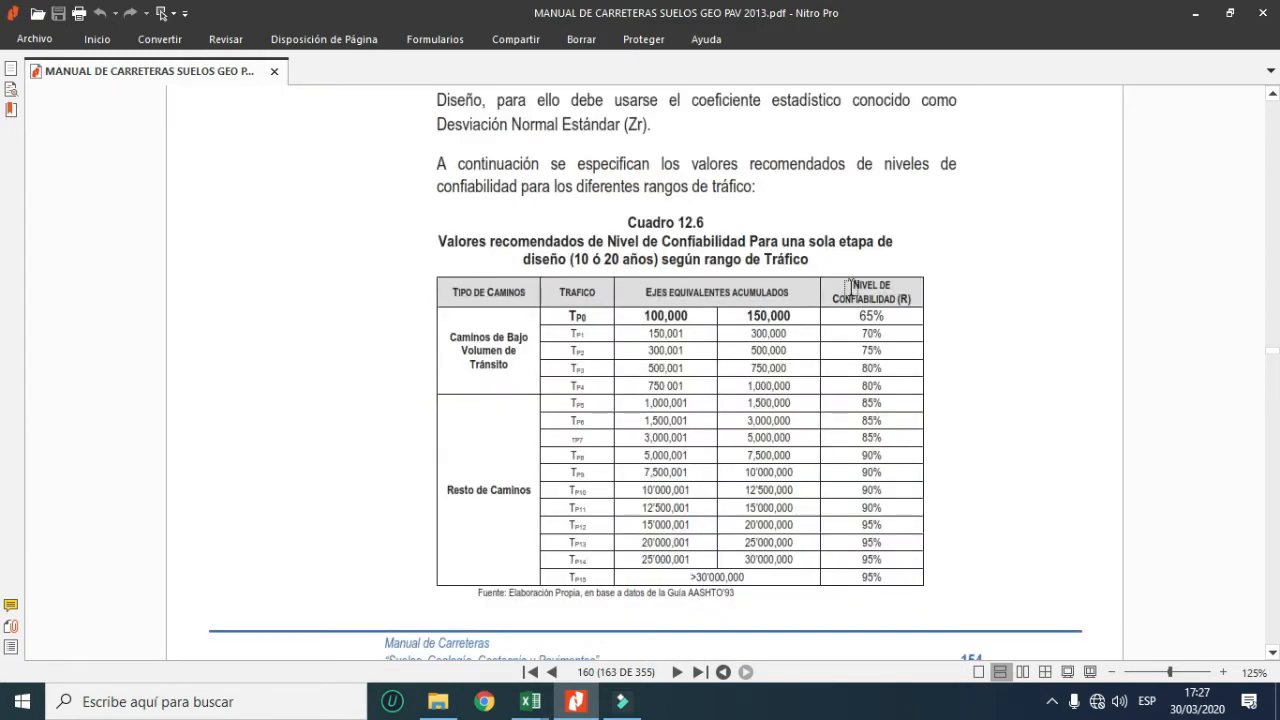
drag(519, 262, 702, 256)
click(752, 253)
drag(871, 316, 926, 302)
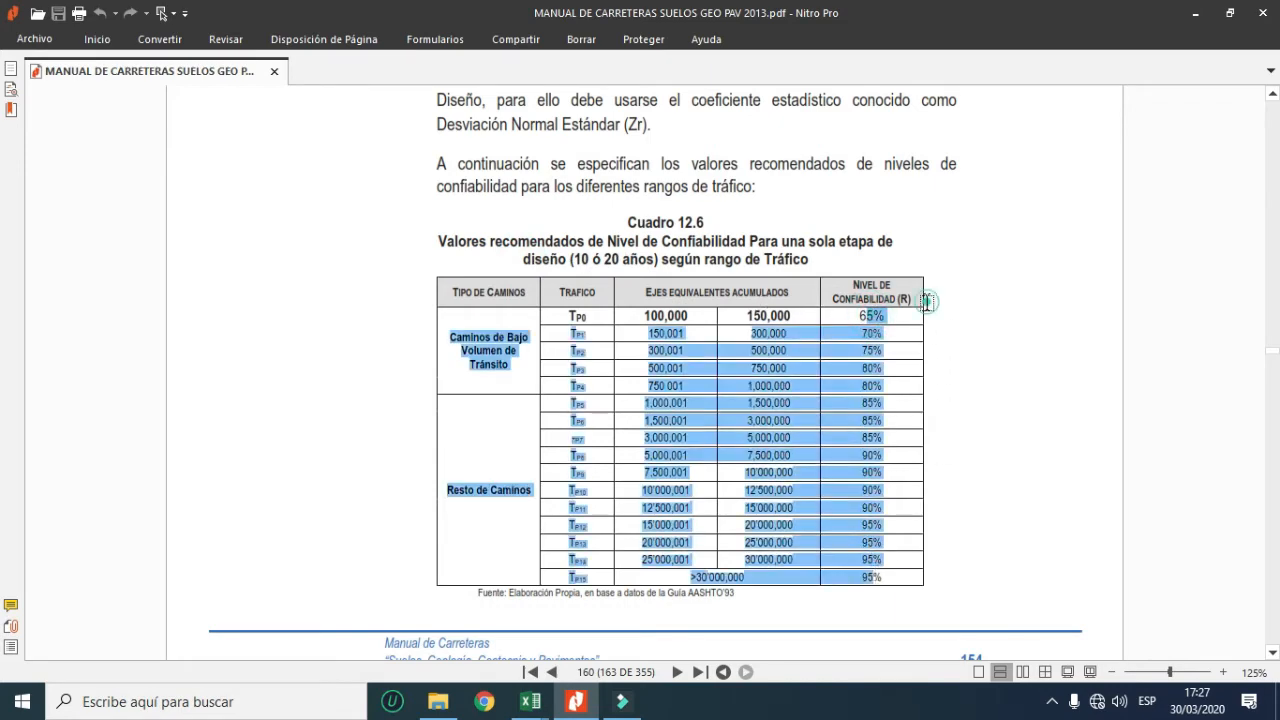
click(926, 302)
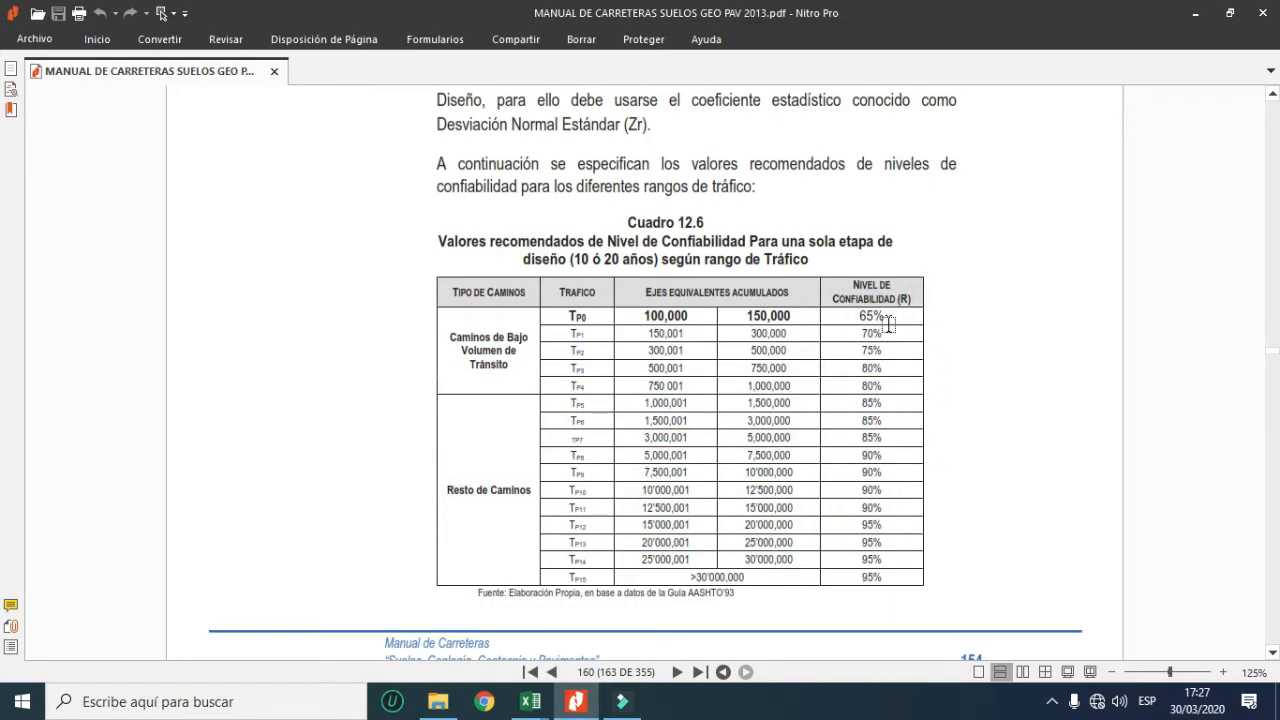
scroll(888, 323, down, 12)
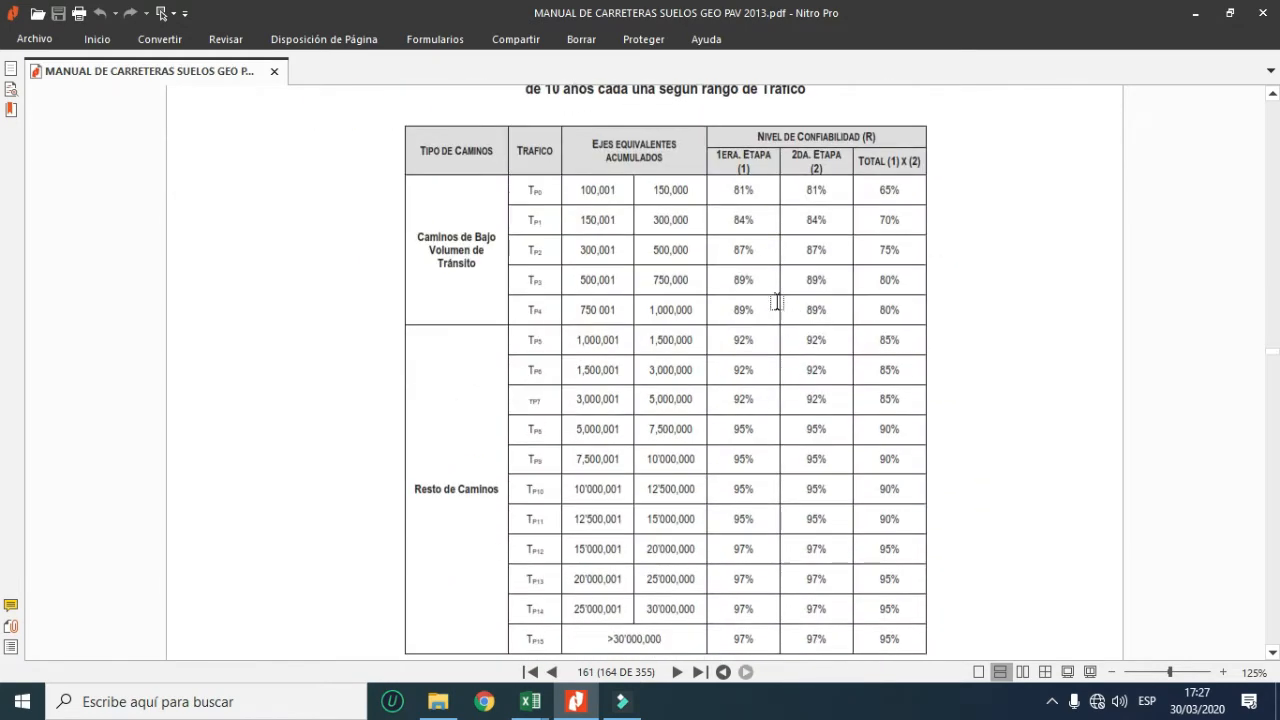
drag(752, 160, 757, 645)
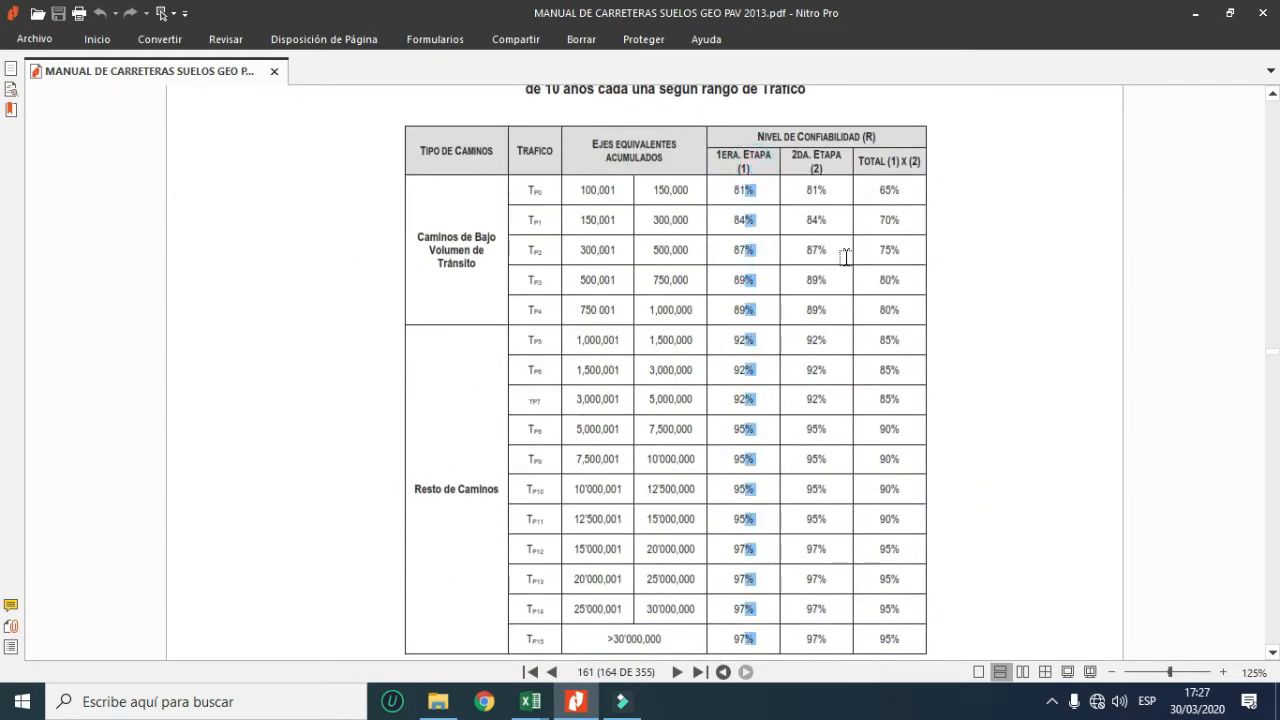
drag(828, 189, 811, 609)
click(838, 430)
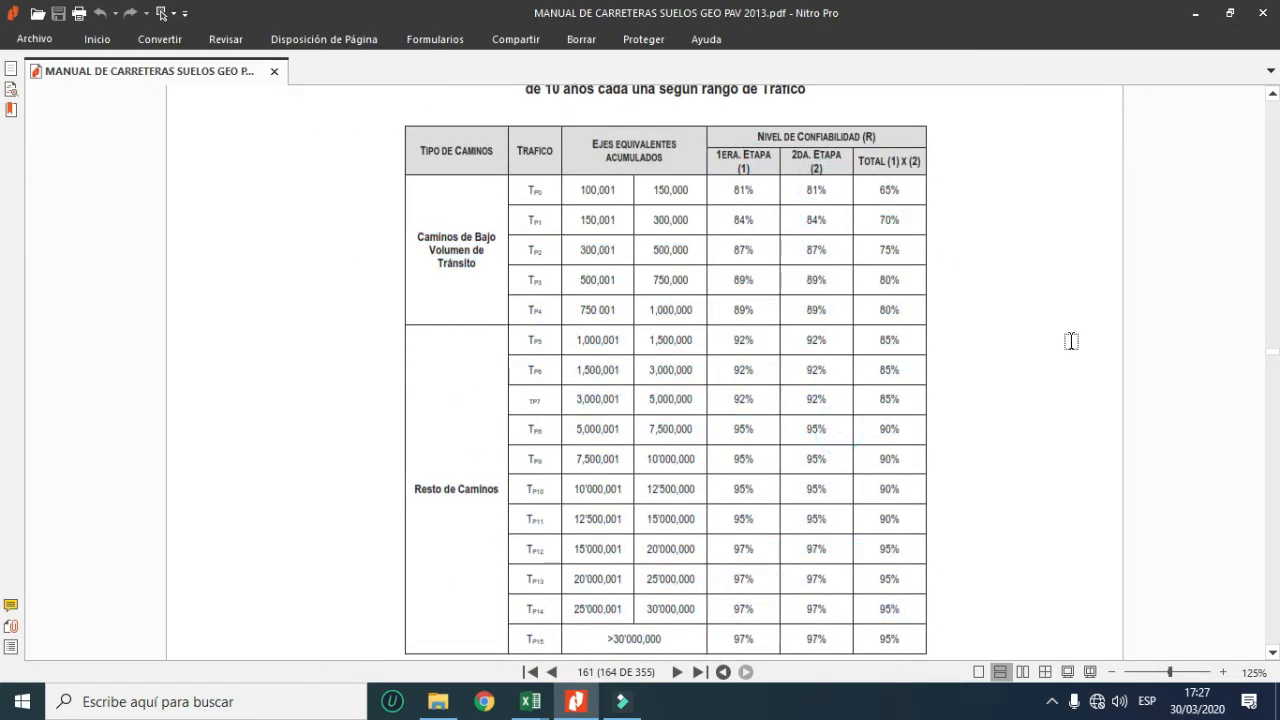
click(1195, 13)
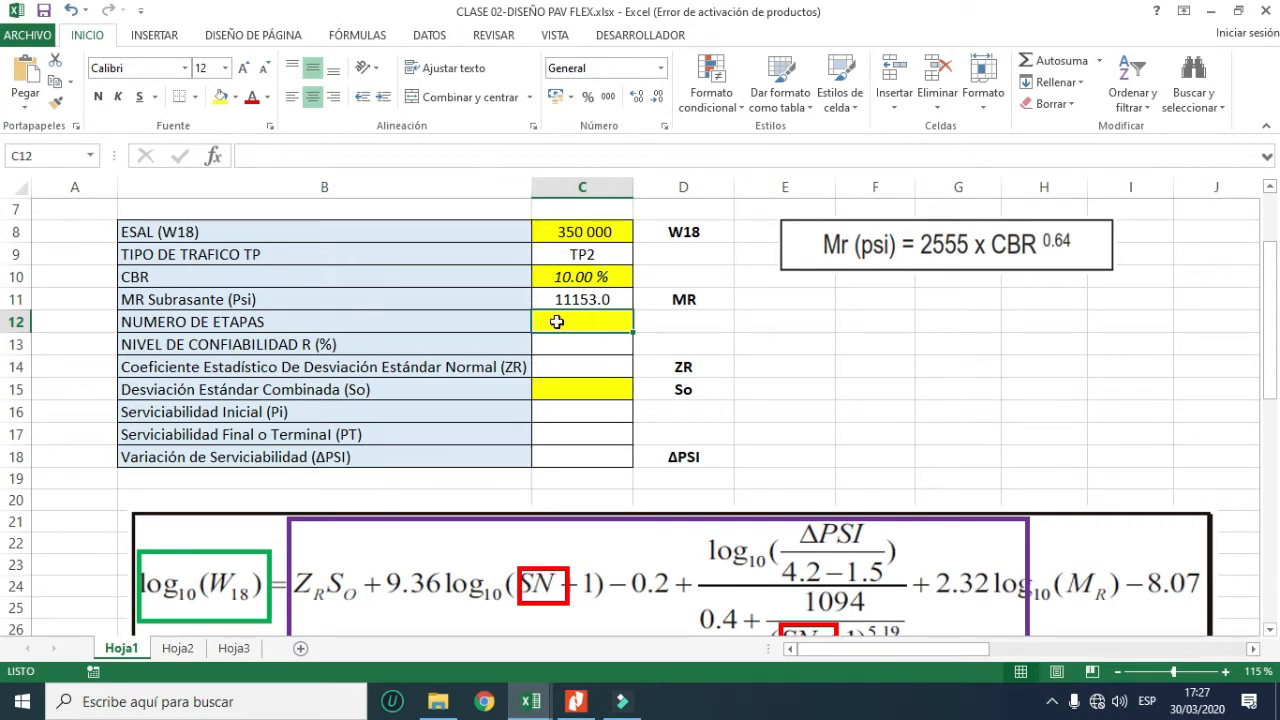
- Add data validation to C12 that allows a list with =$R$9:$R$10 as its source
click(430, 35)
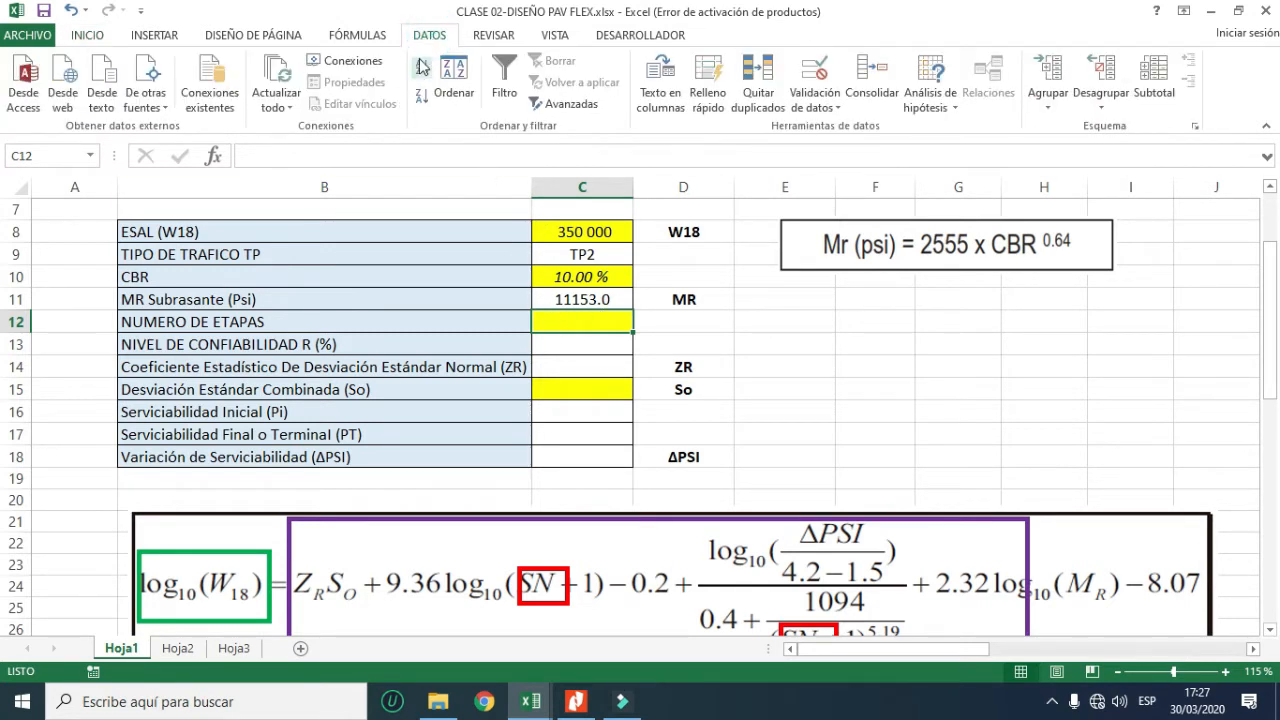
click(826, 106)
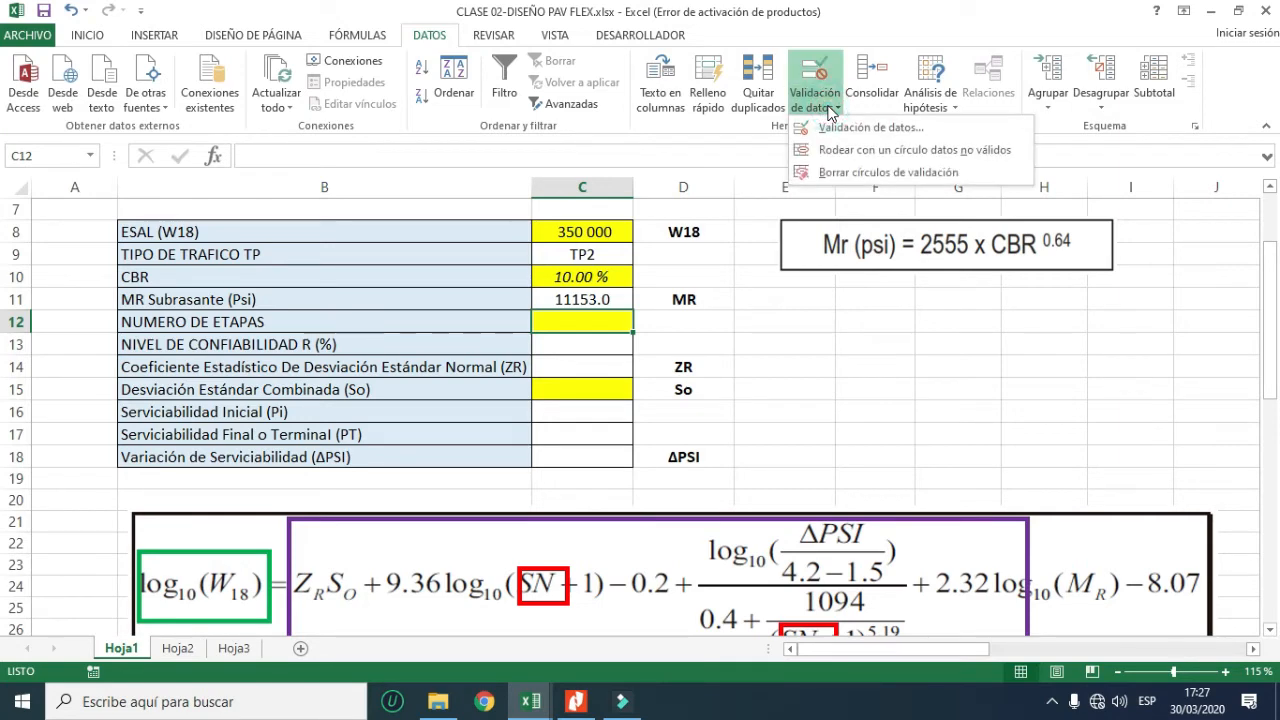
click(840, 137)
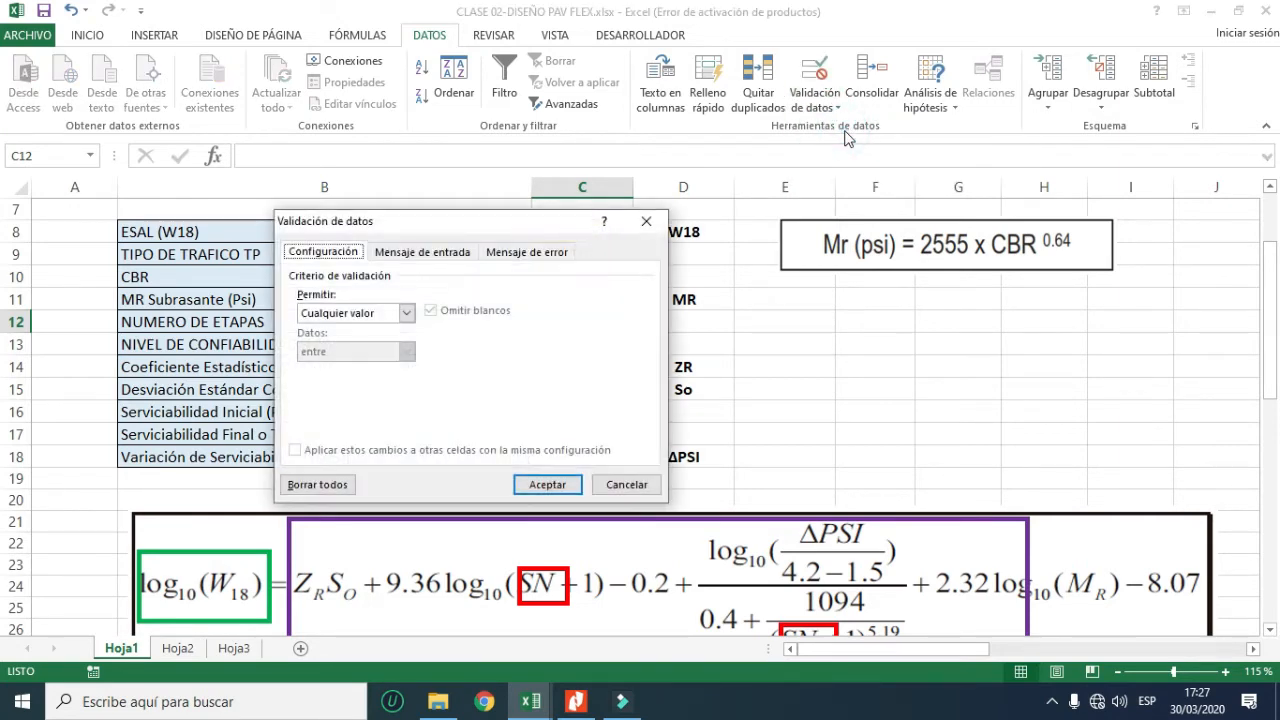
drag(489, 233, 943, 194)
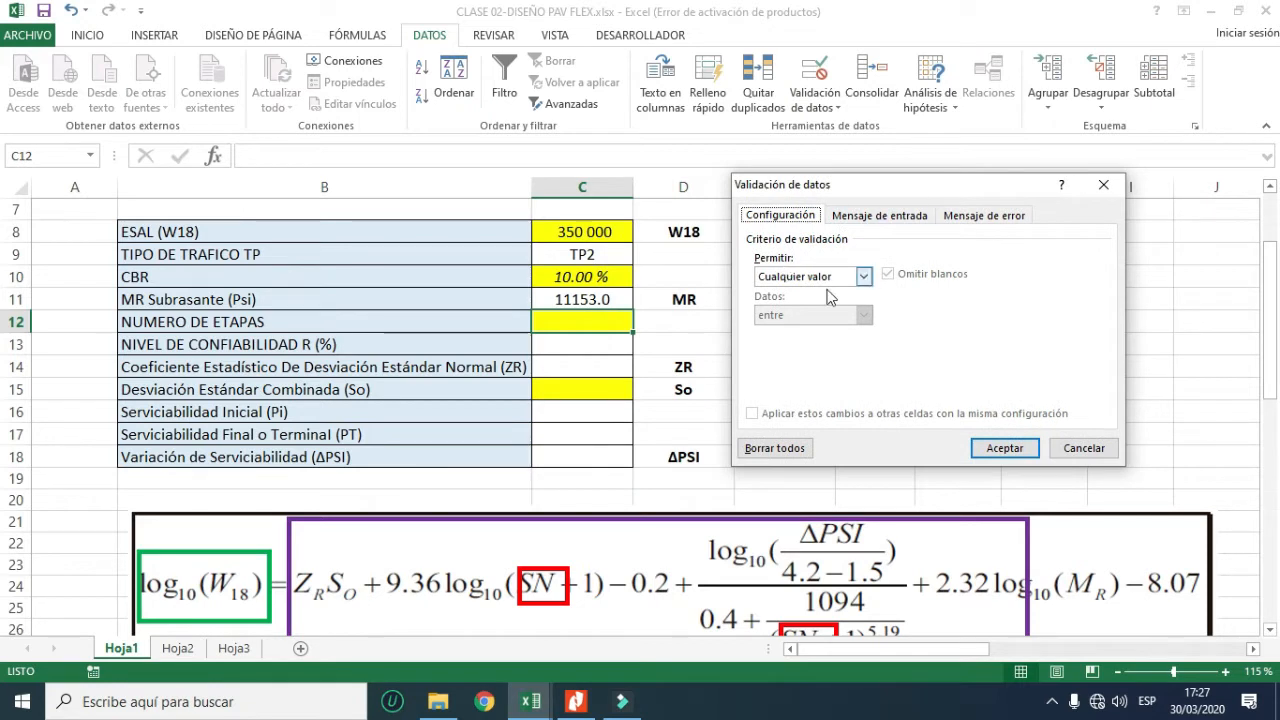
click(863, 277)
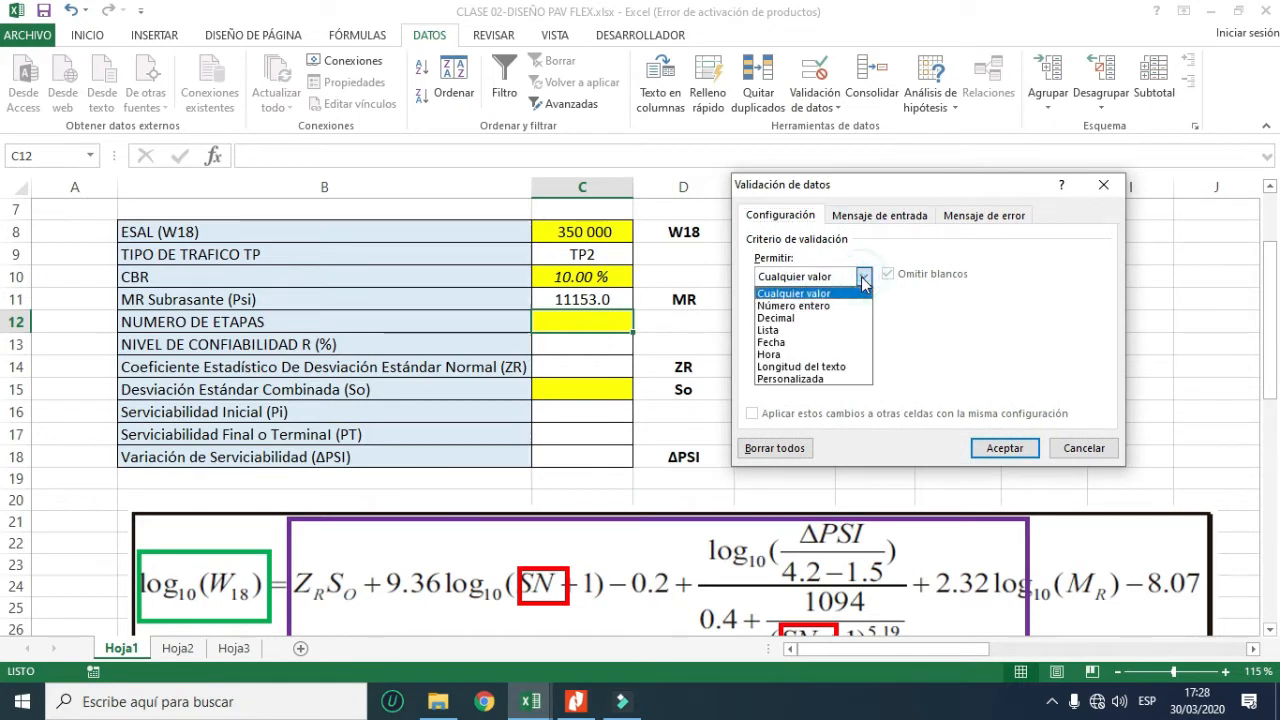
click(776, 333)
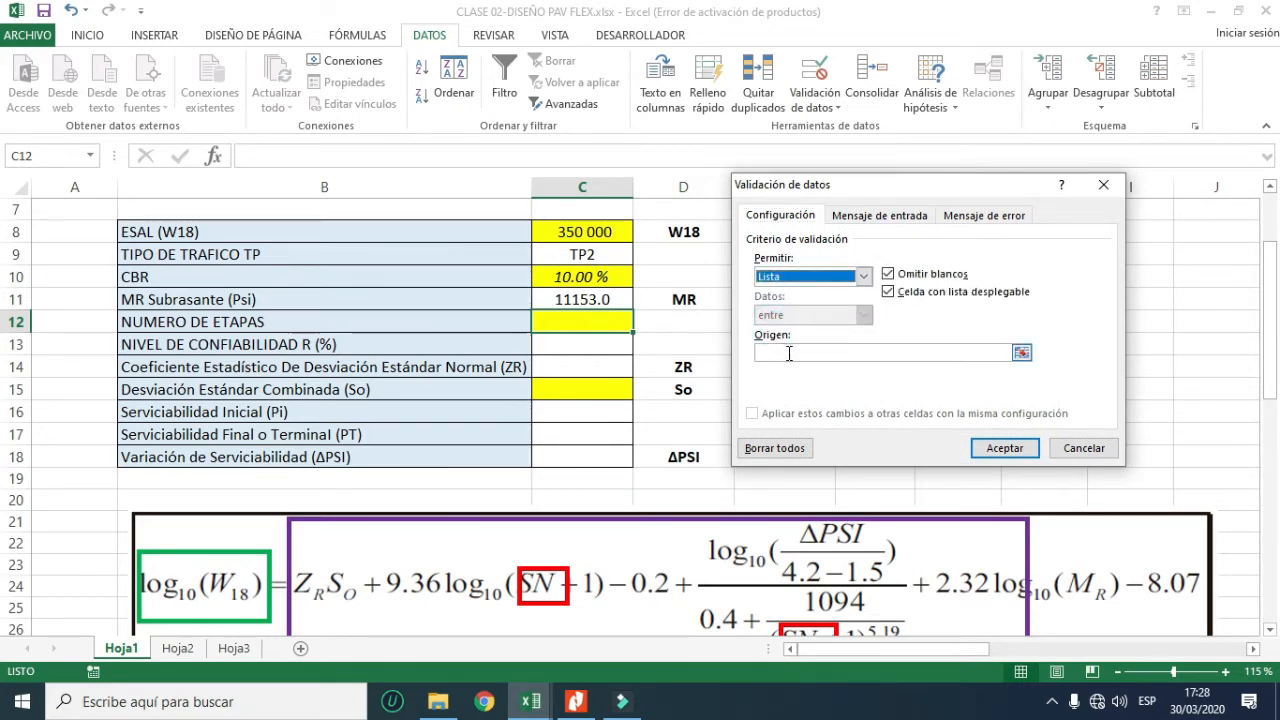
click(780, 353)
drag(955, 644, 1180, 632)
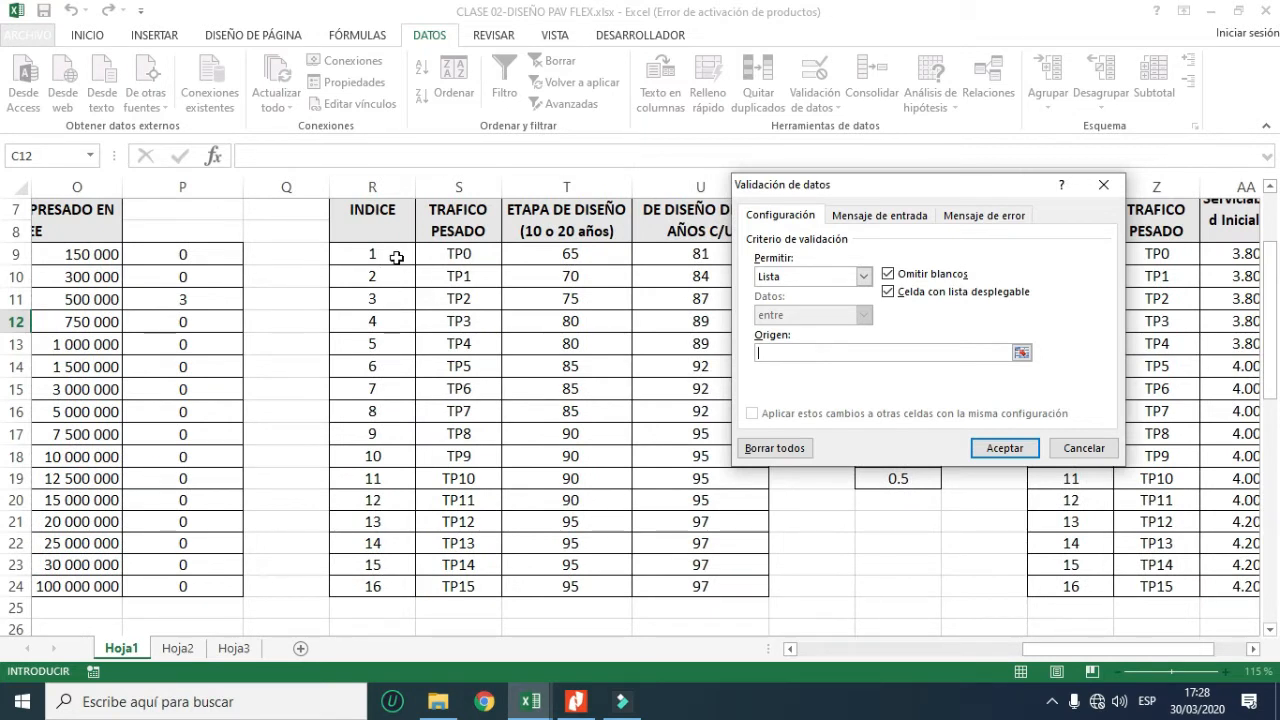
drag(390, 255, 378, 286)
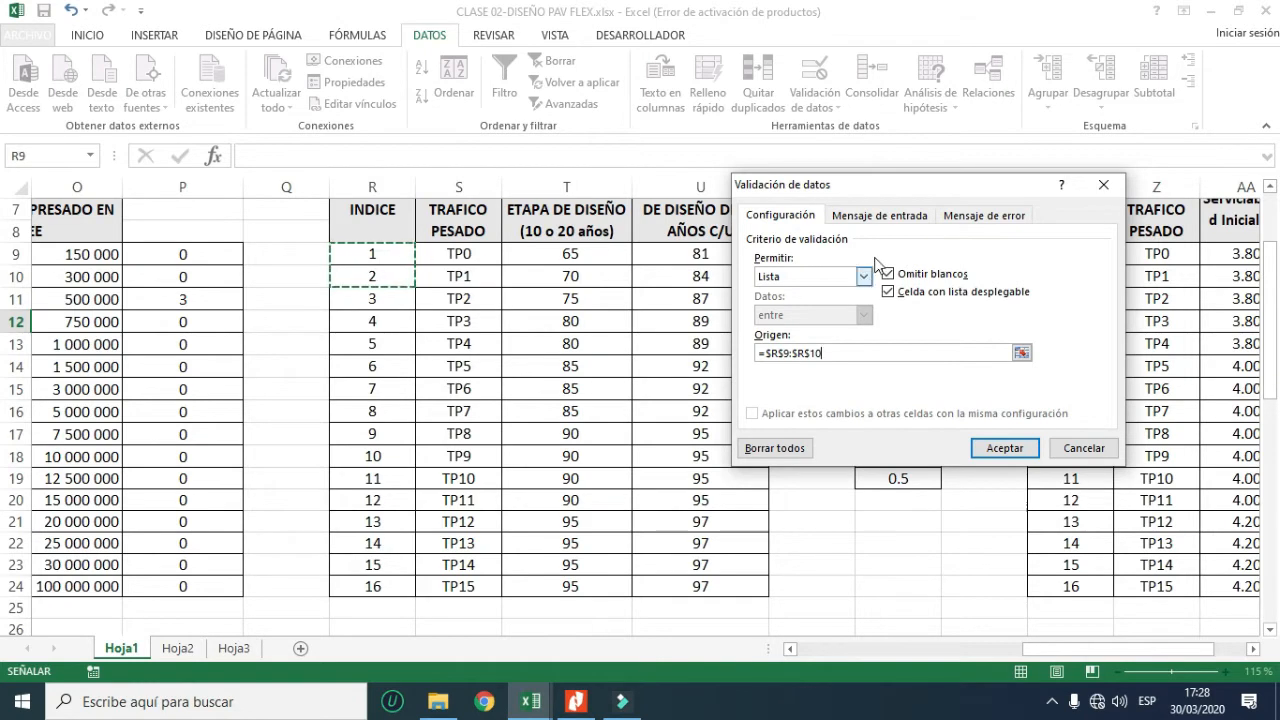
click(1004, 448)
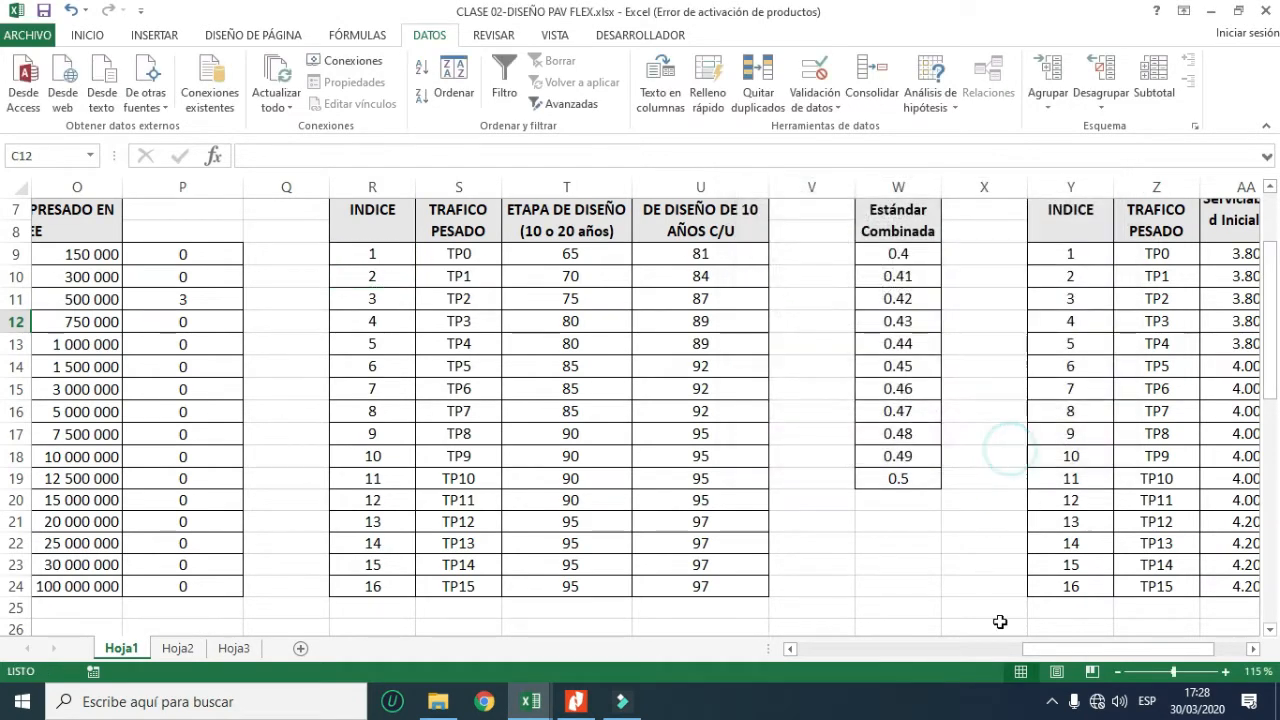
- Test the list in C12 by choosing 1, and set the number of stages to 2
drag(1039, 652, 803, 650)
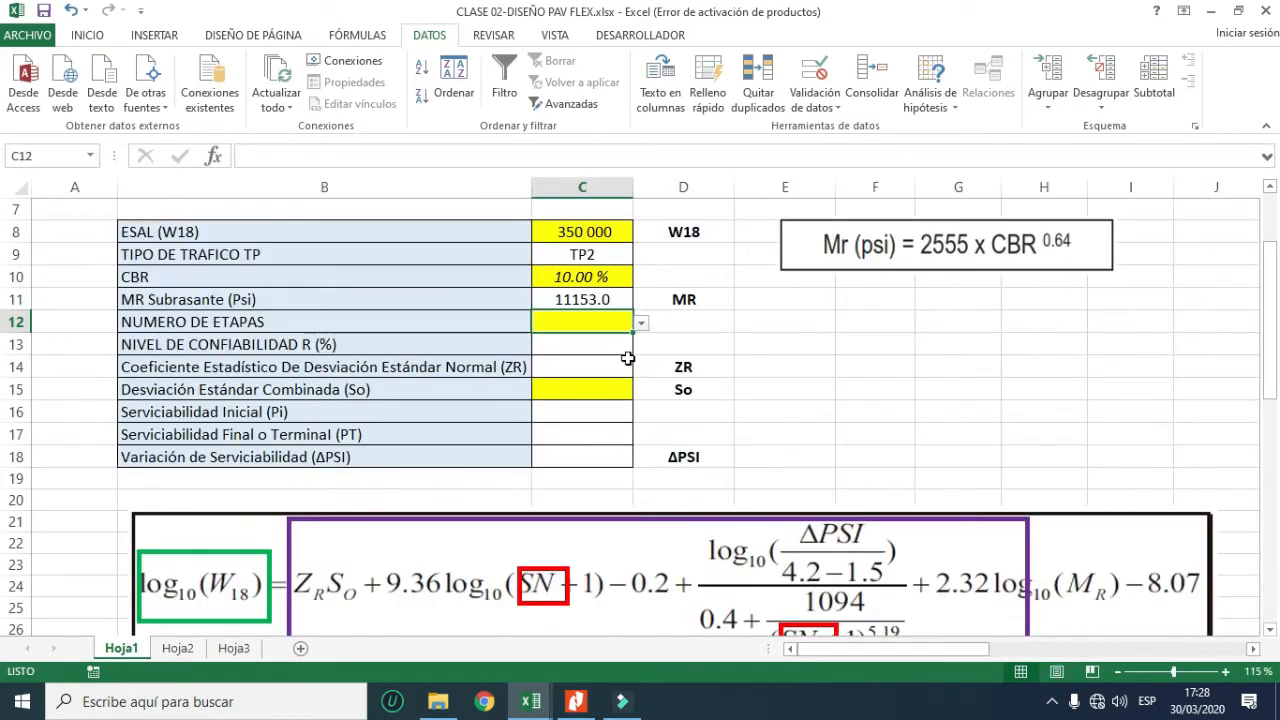
click(611, 362)
click(575, 321)
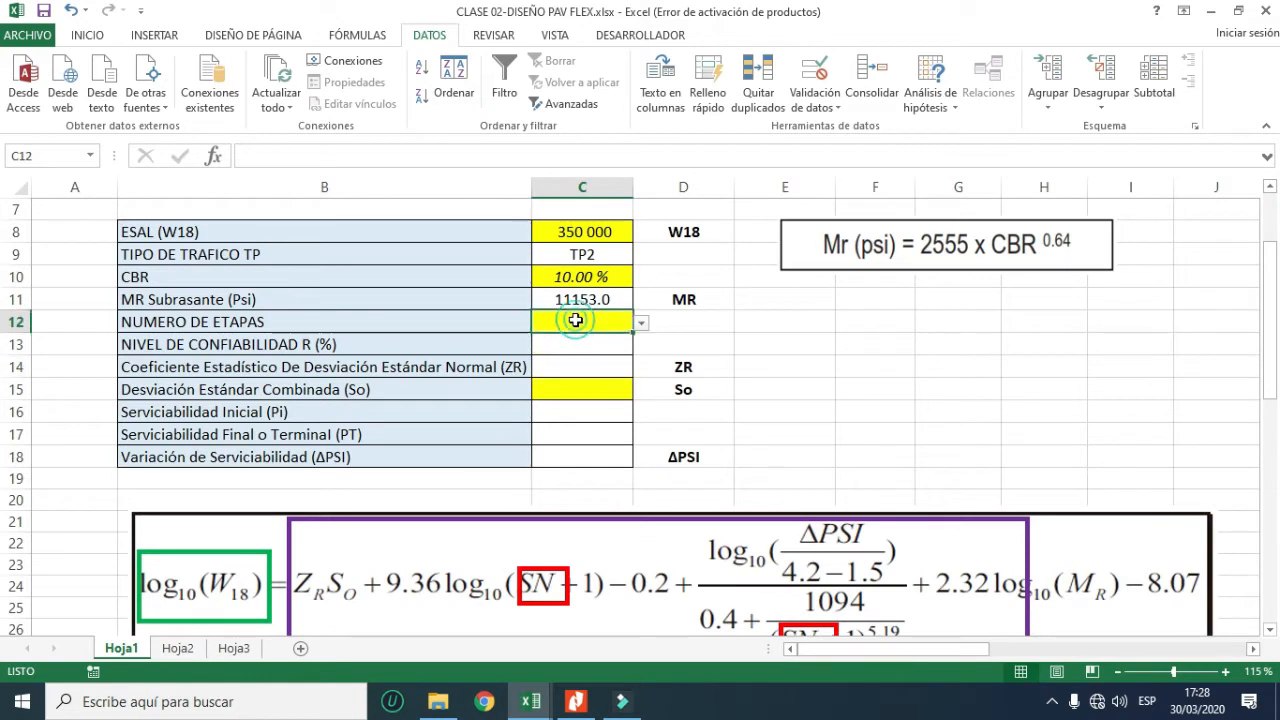
click(641, 323)
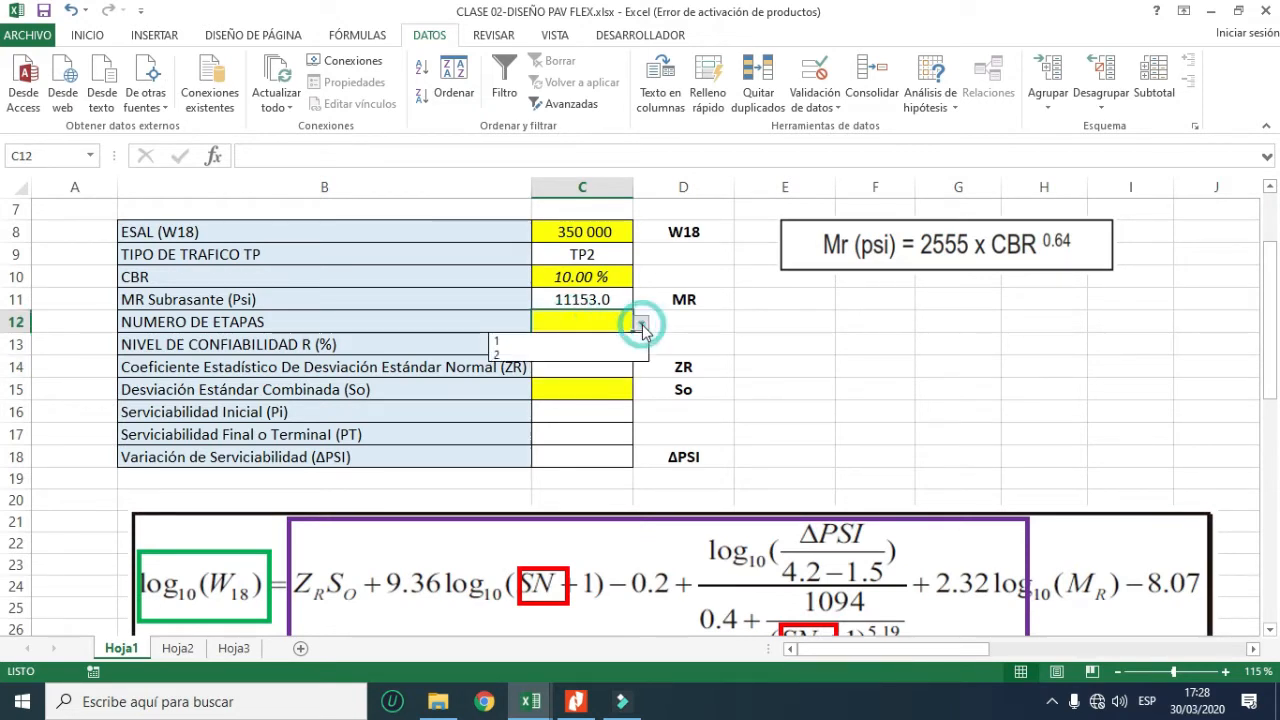
click(537, 341)
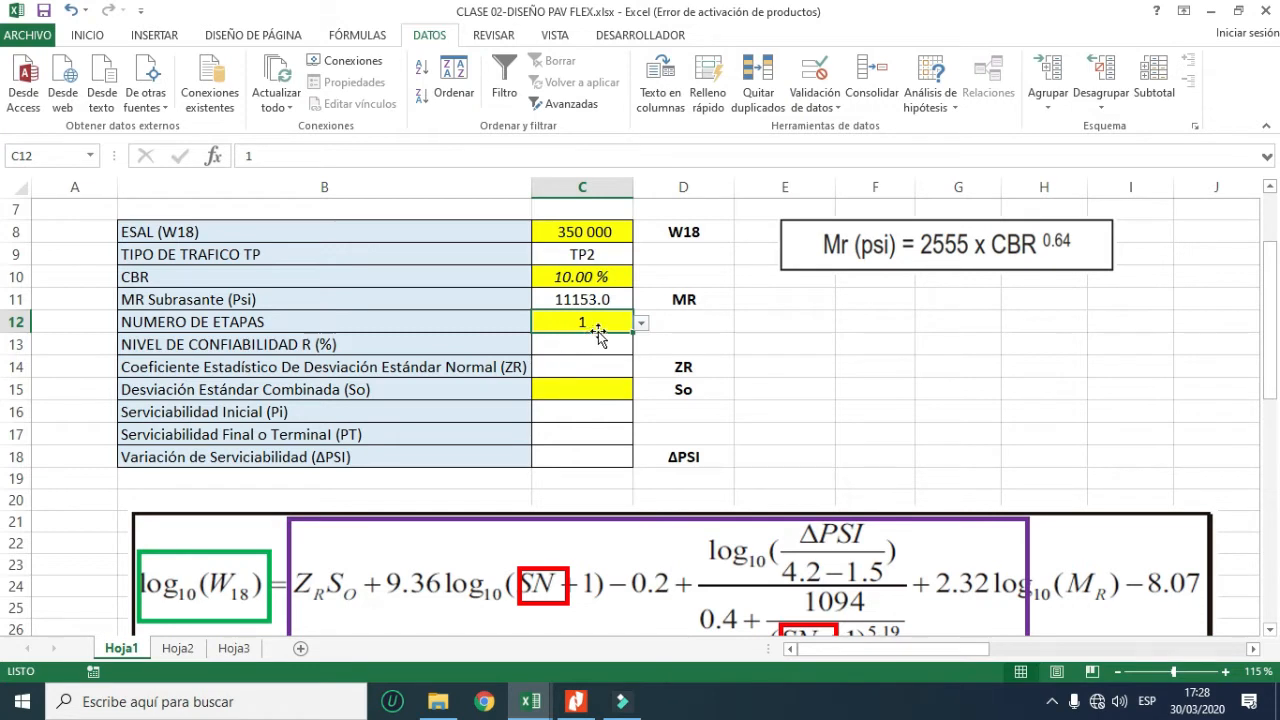
click(641, 323)
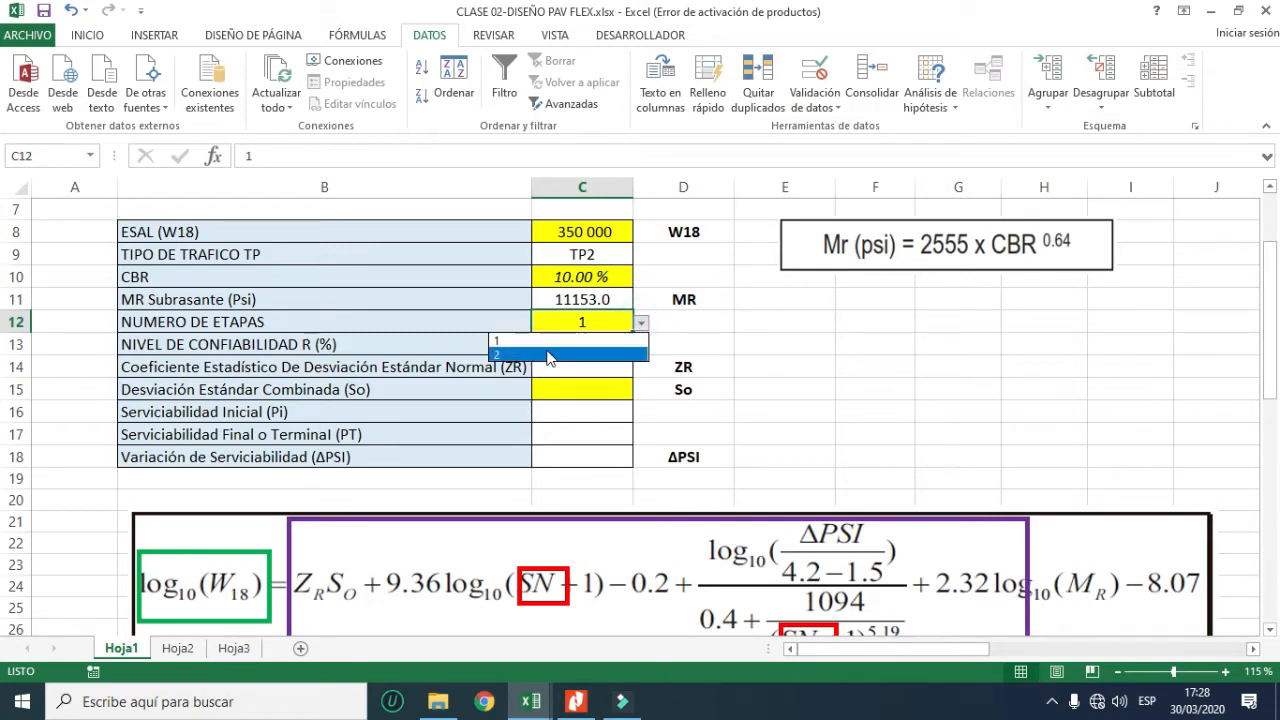
click(549, 354)
- Examine the reliability level table for one design stage (column T) and two stages (column U) as the source for C13
click(567, 350)
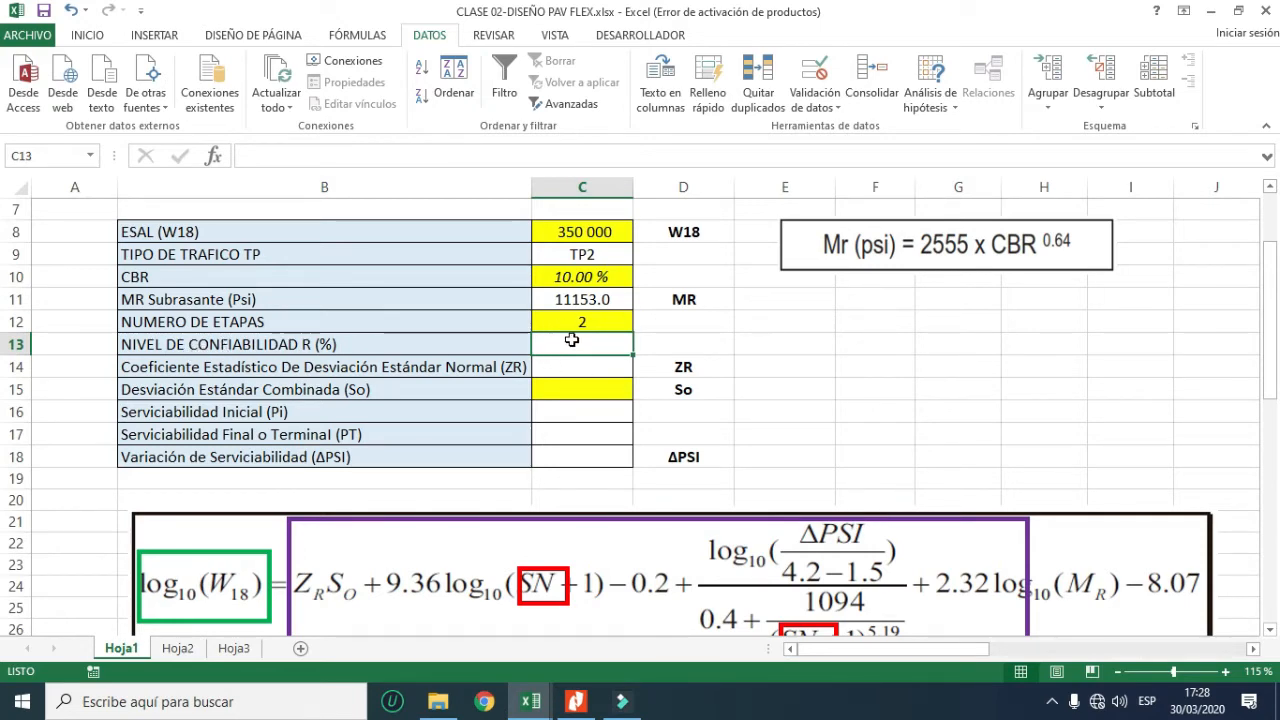
drag(940, 651, 1160, 645)
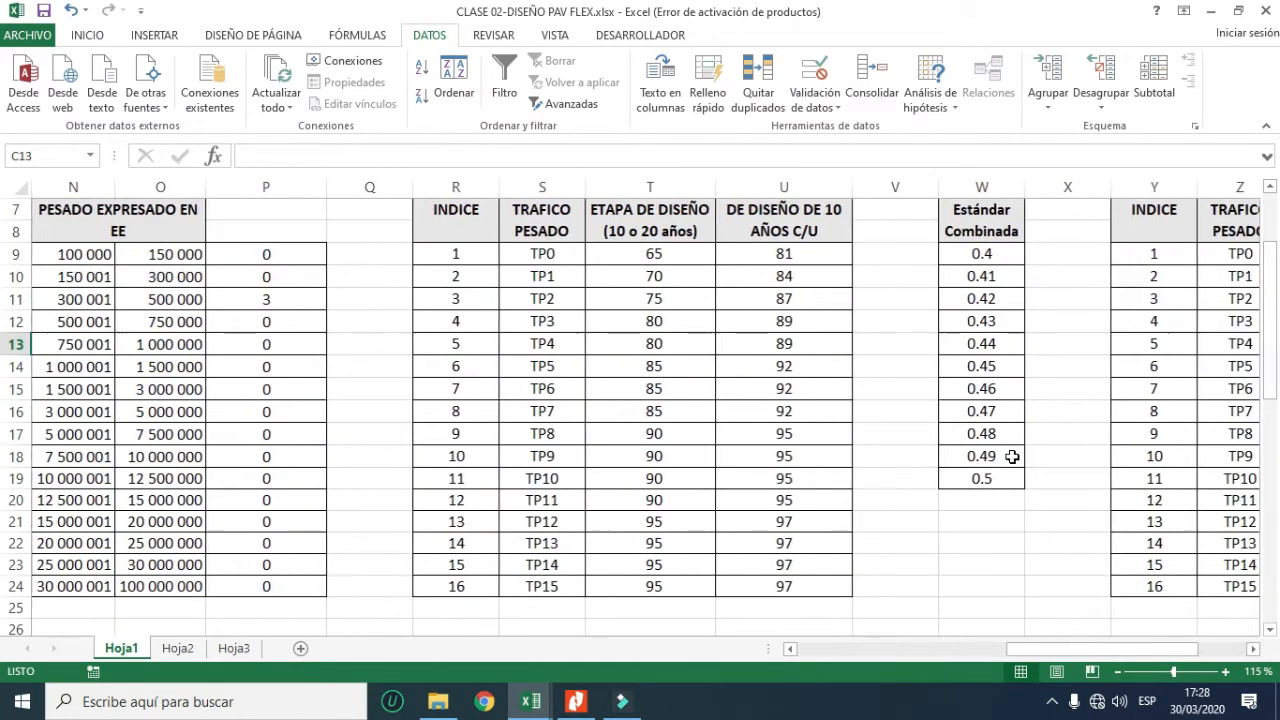
click(790, 411)
scroll(684, 415, up, 1)
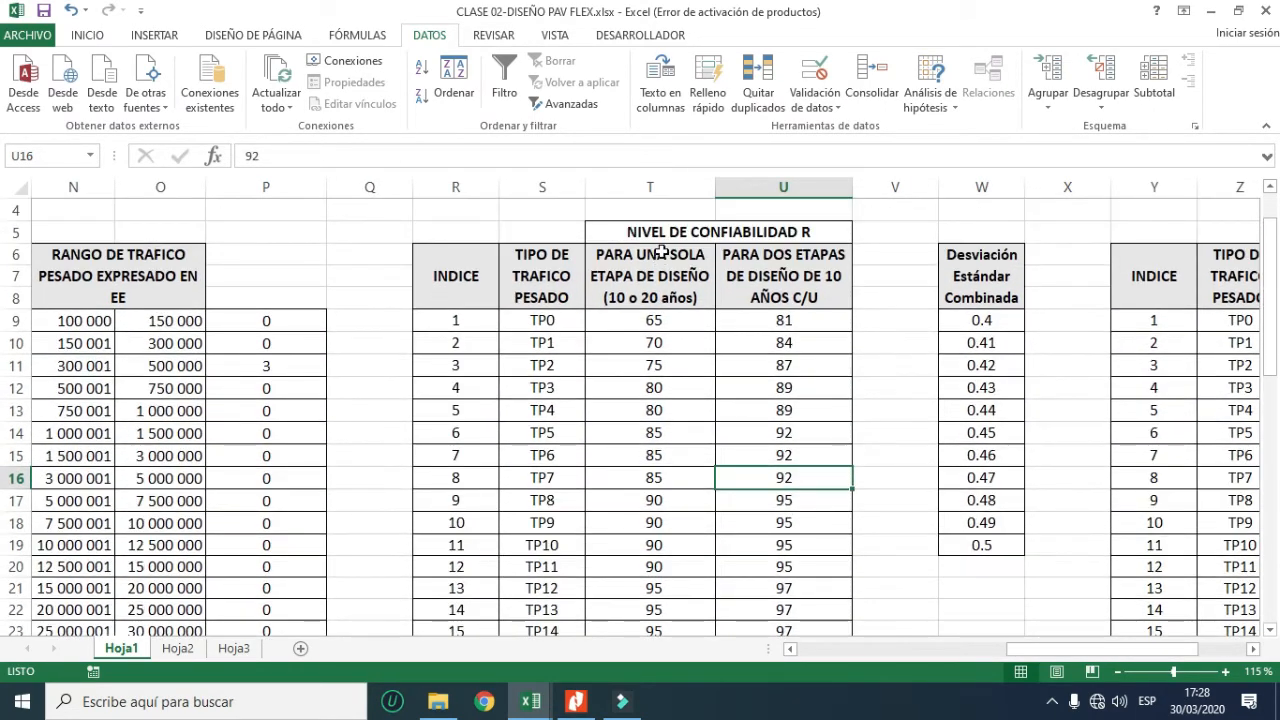
drag(661, 252, 666, 596)
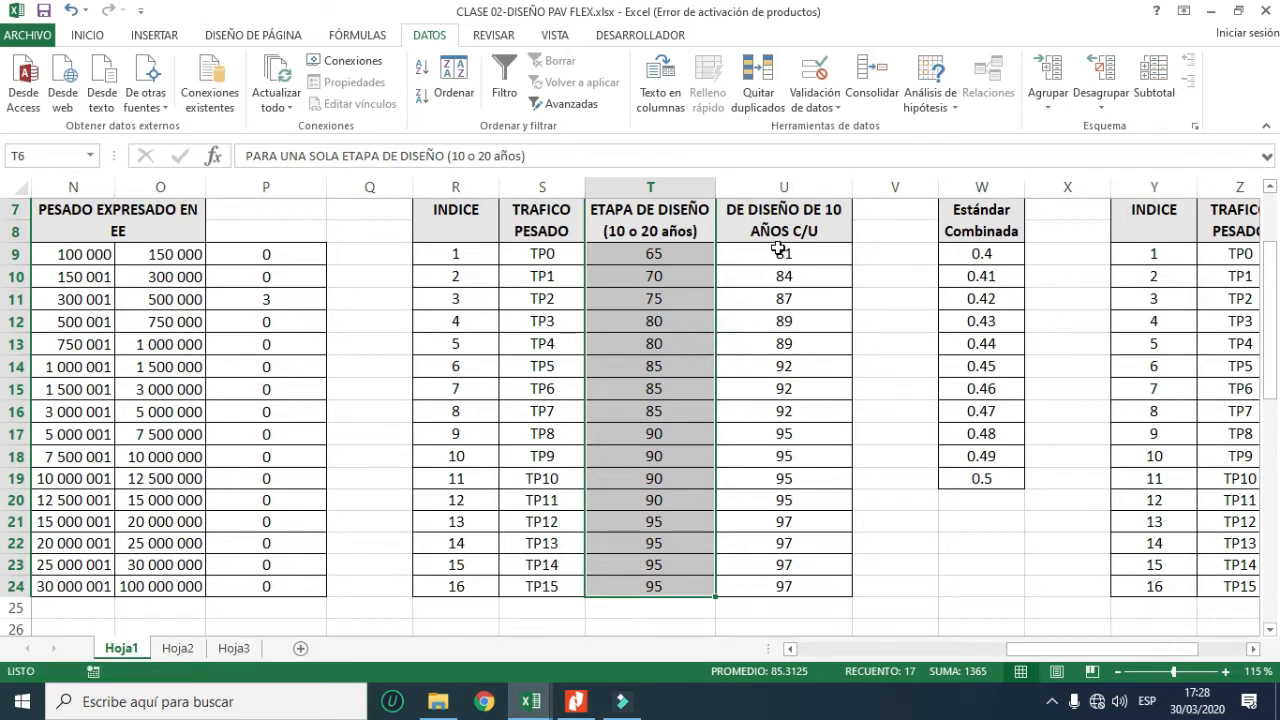
drag(778, 250, 757, 586)
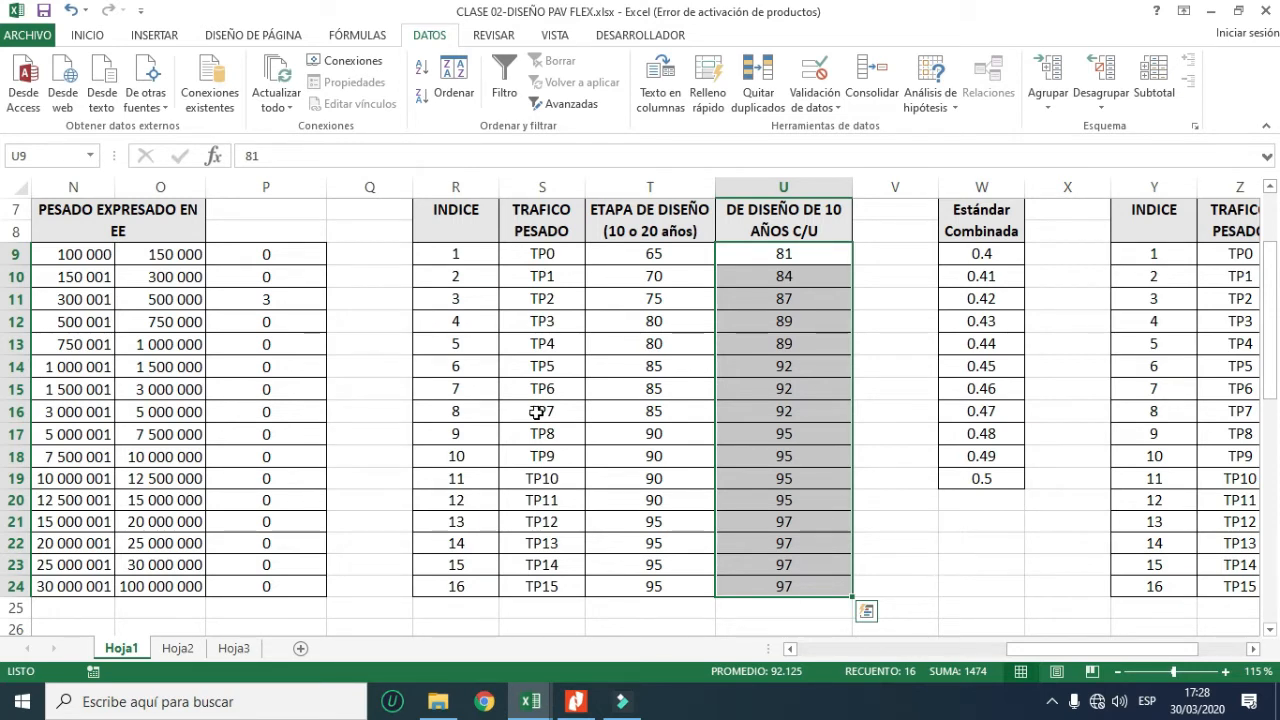
drag(1032, 647, 799, 657)
click(582, 347)
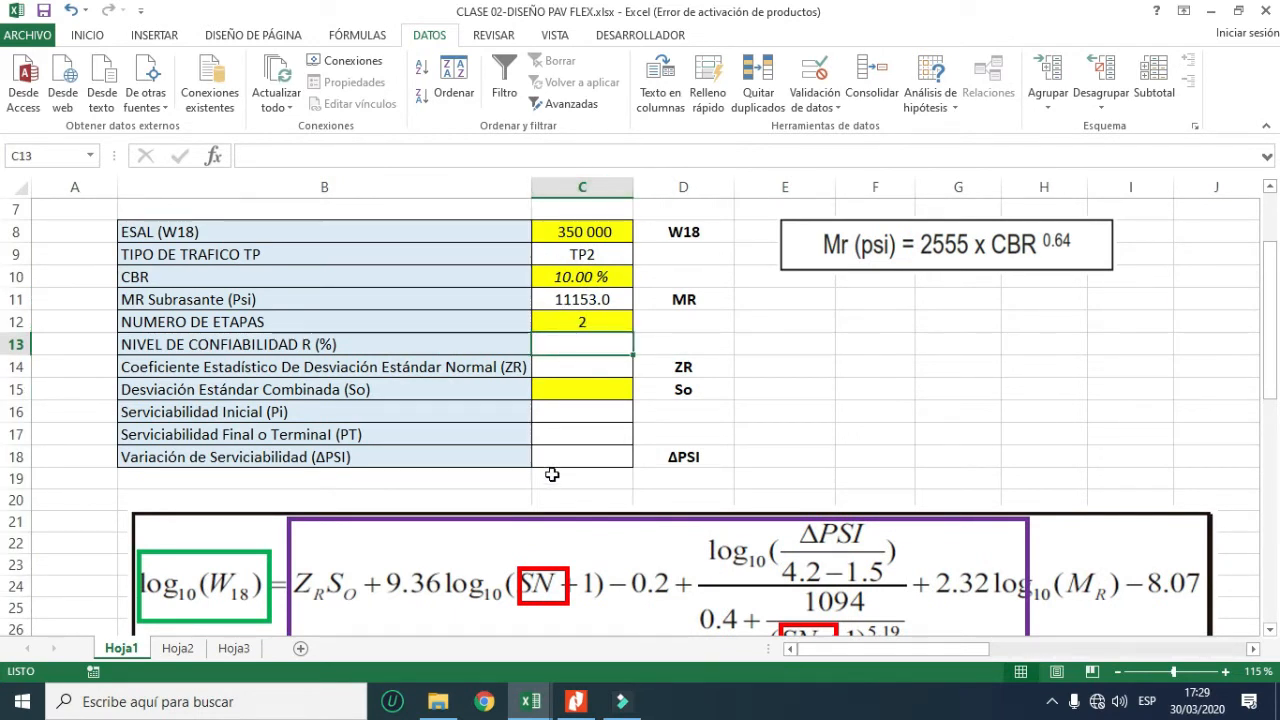
- Start an INDICE formula in C13 for the reliability level, with T9:U24 as its matrix
text(=)
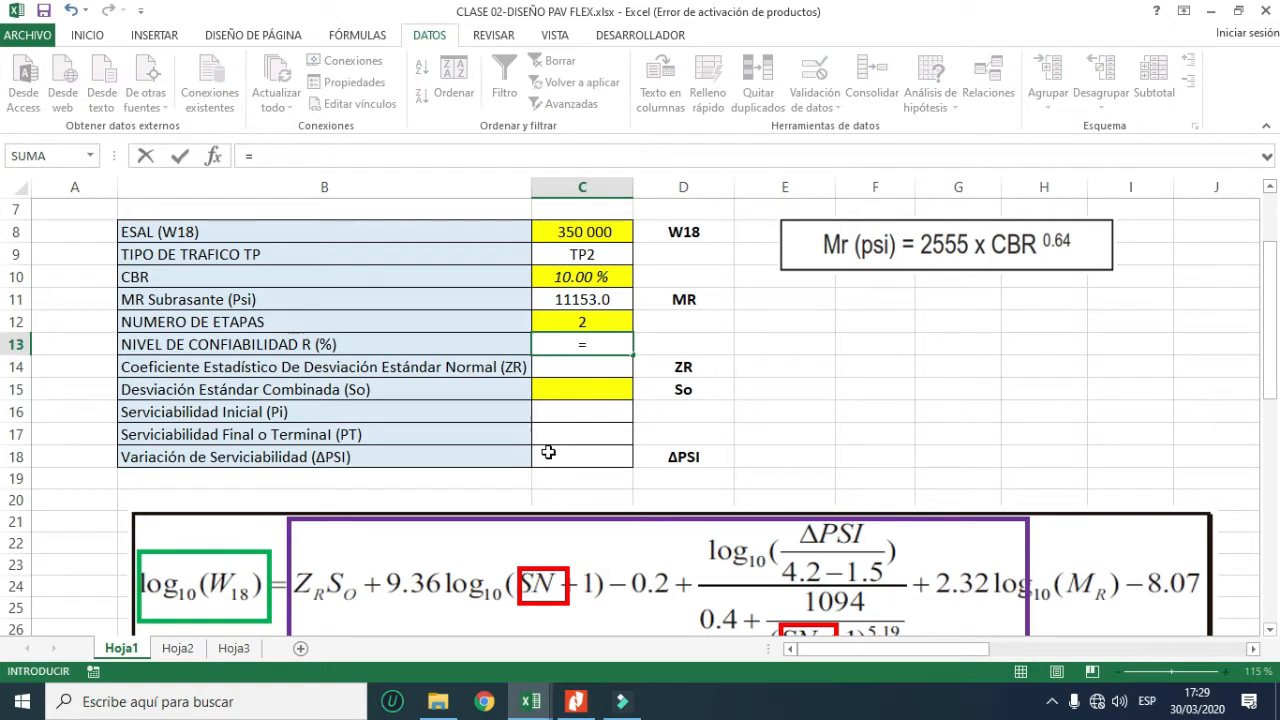
text(ind)
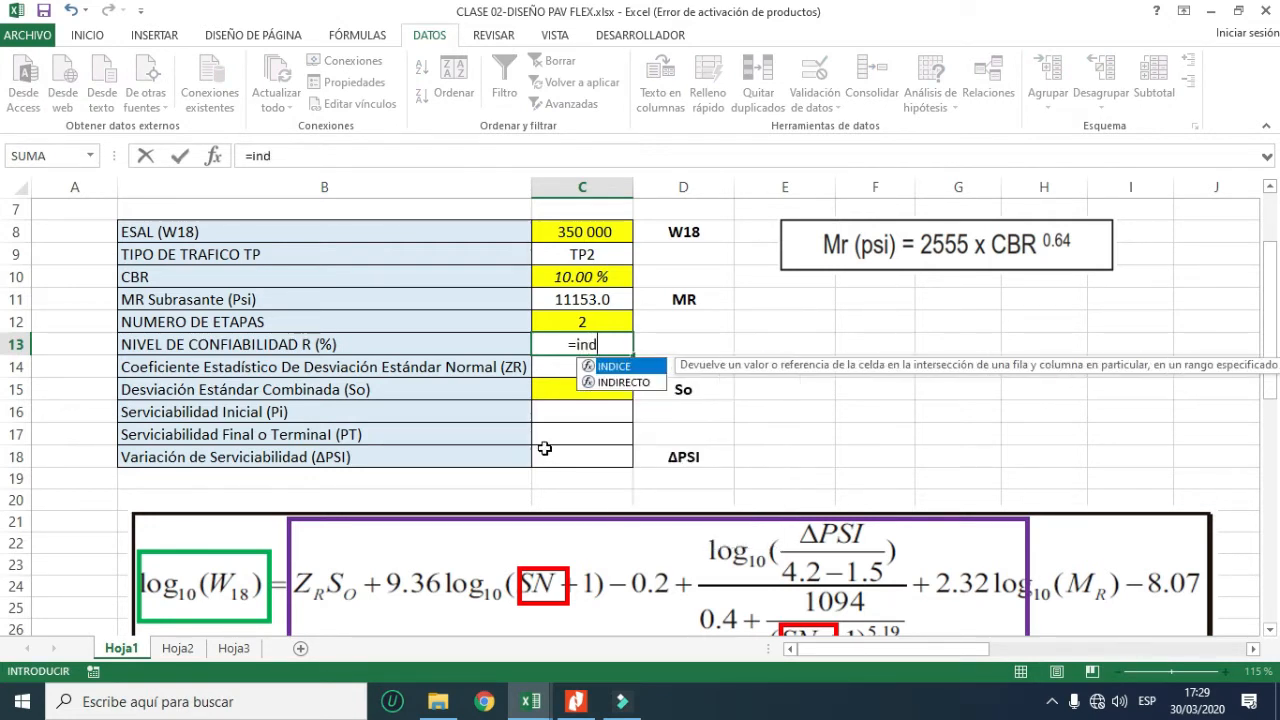
key(Tab)
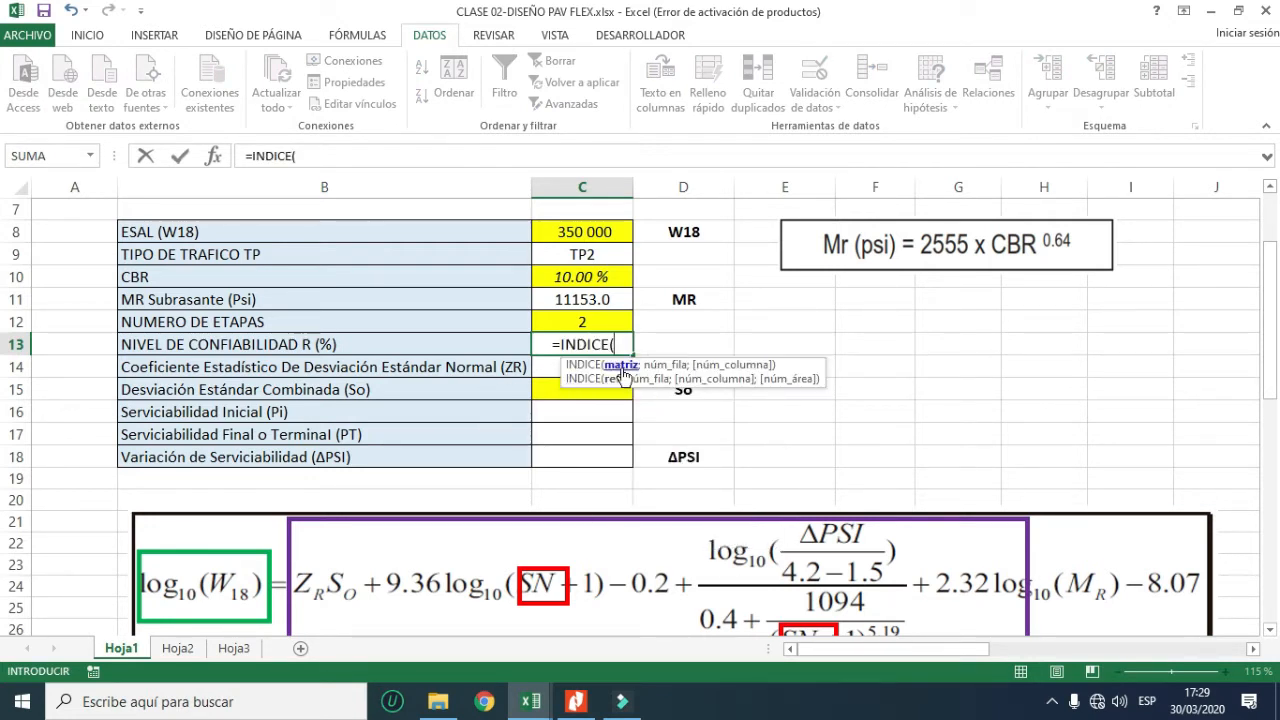
drag(960, 652, 1135, 650)
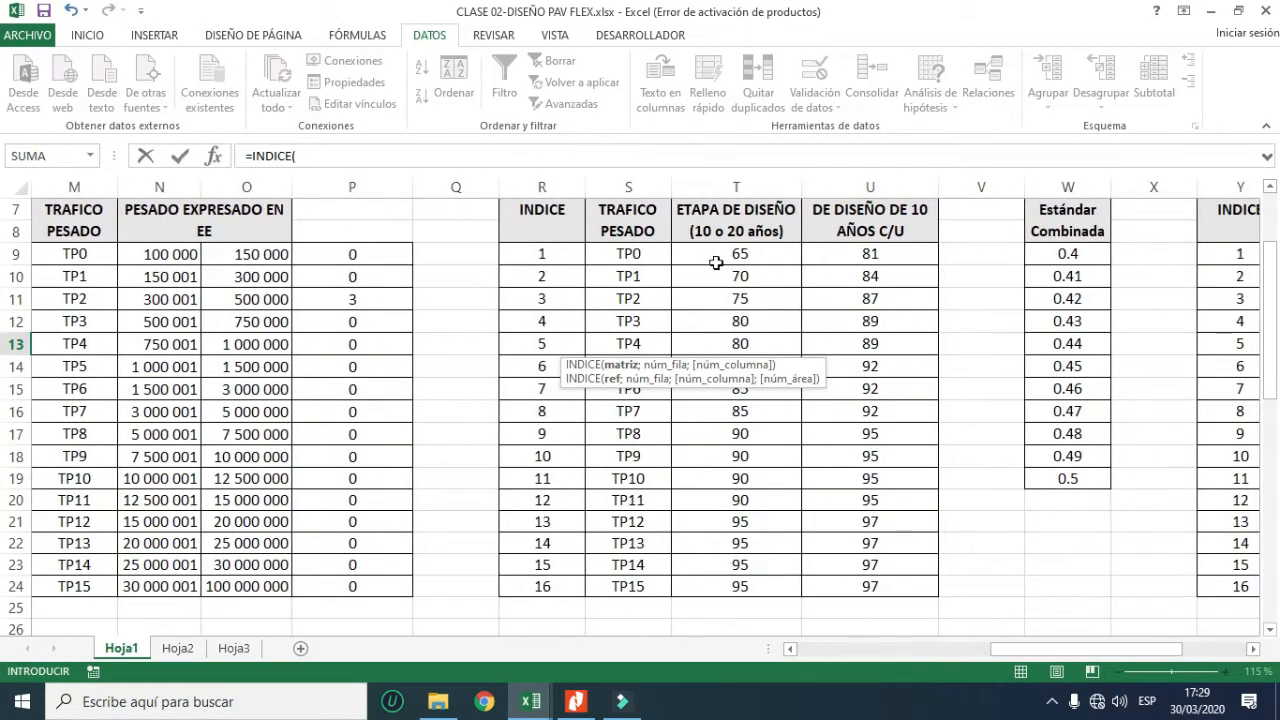
drag(706, 256, 871, 586)
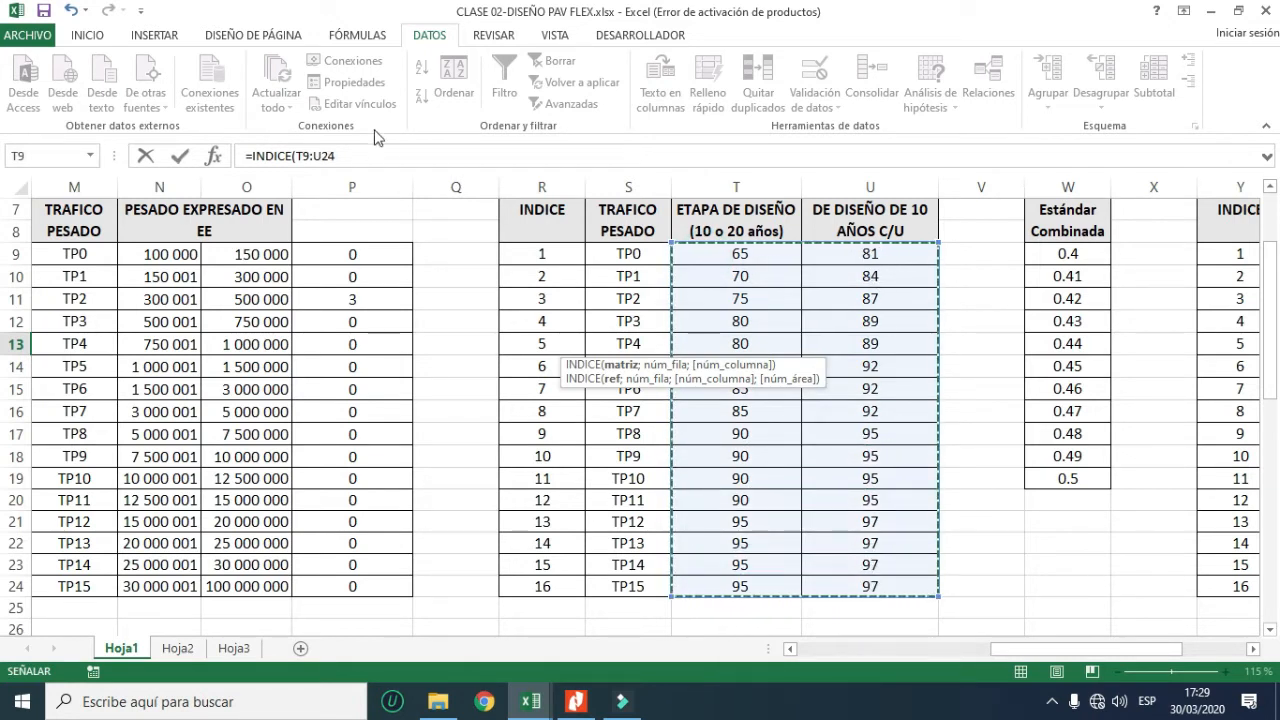
click(377, 160)
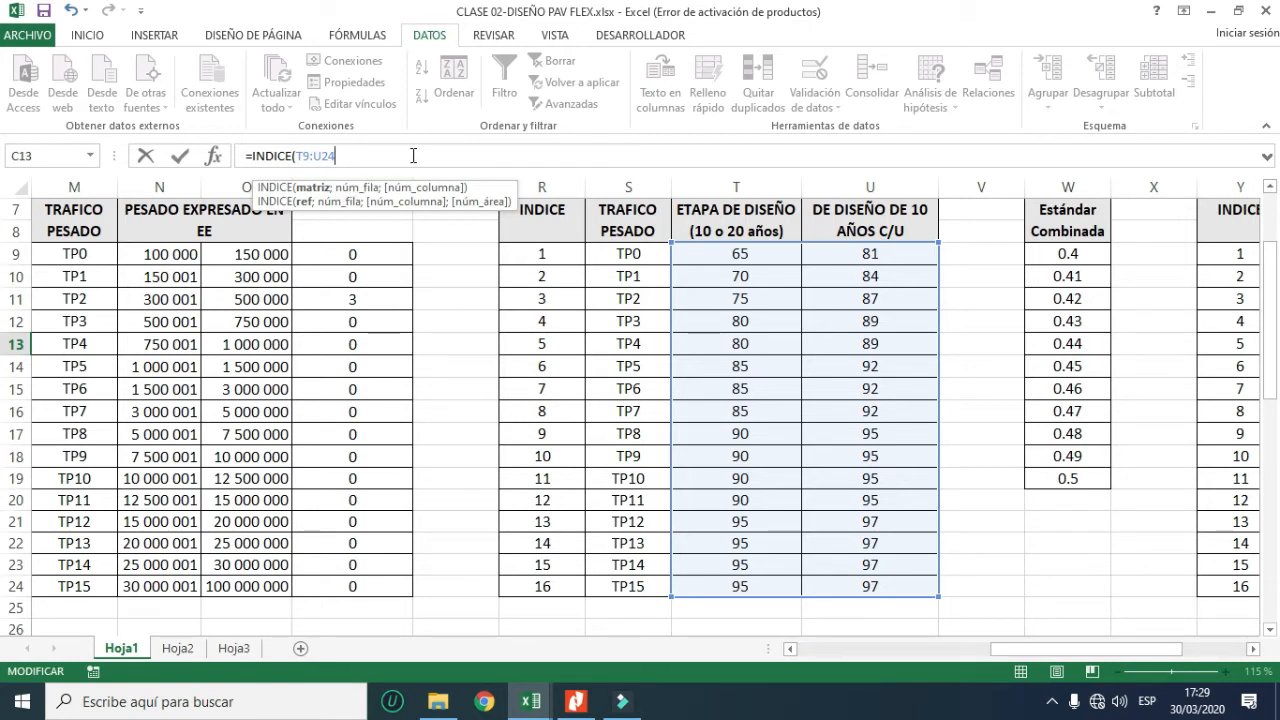
text(;)
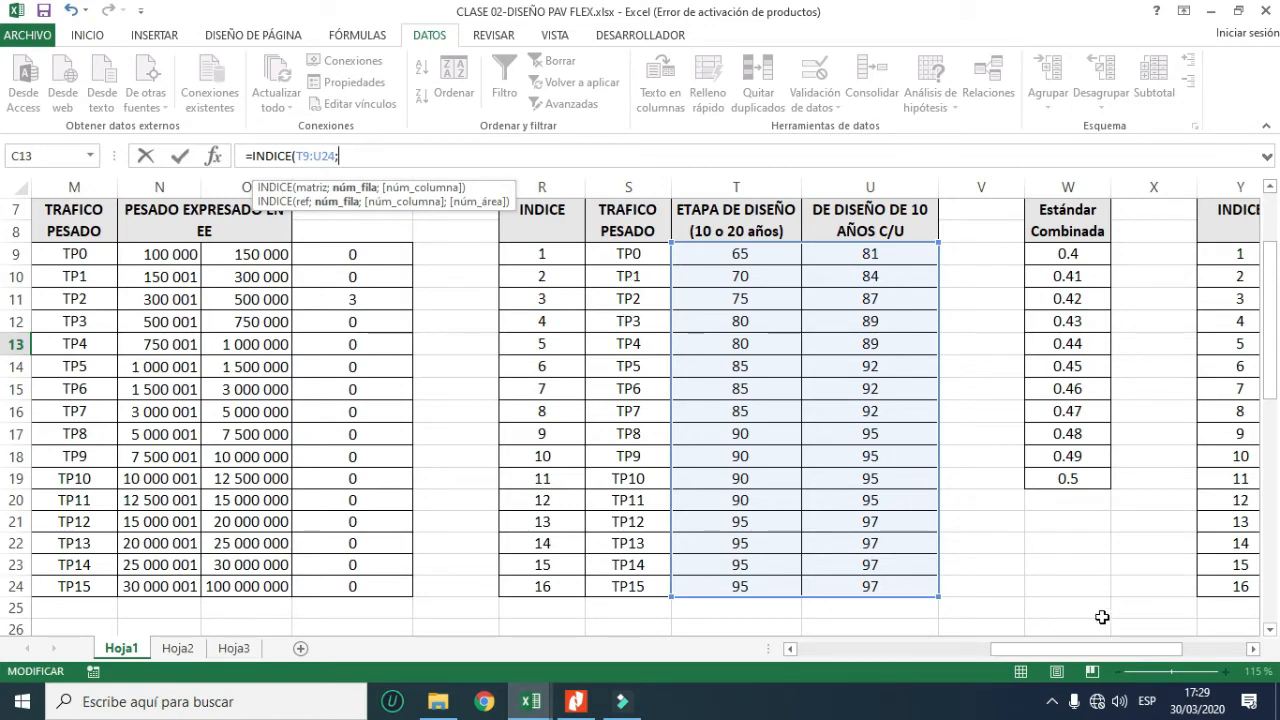
- Complete the C13 formula with traffic type cell K9 as row number and number-of-stages cell C12 as column number
mouse_move(1078, 649)
mouse_down()
mouse_move(864, 648)
mouse_move(1086, 628)
mouse_up()
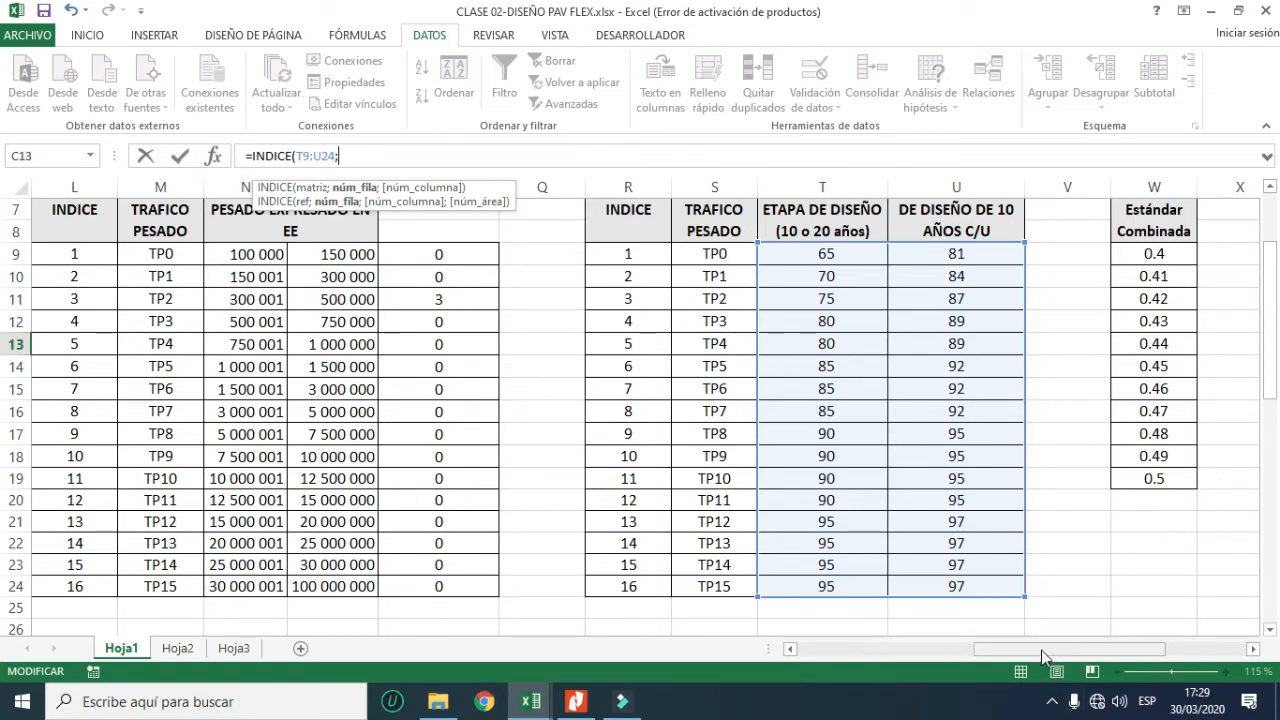
click(959, 652)
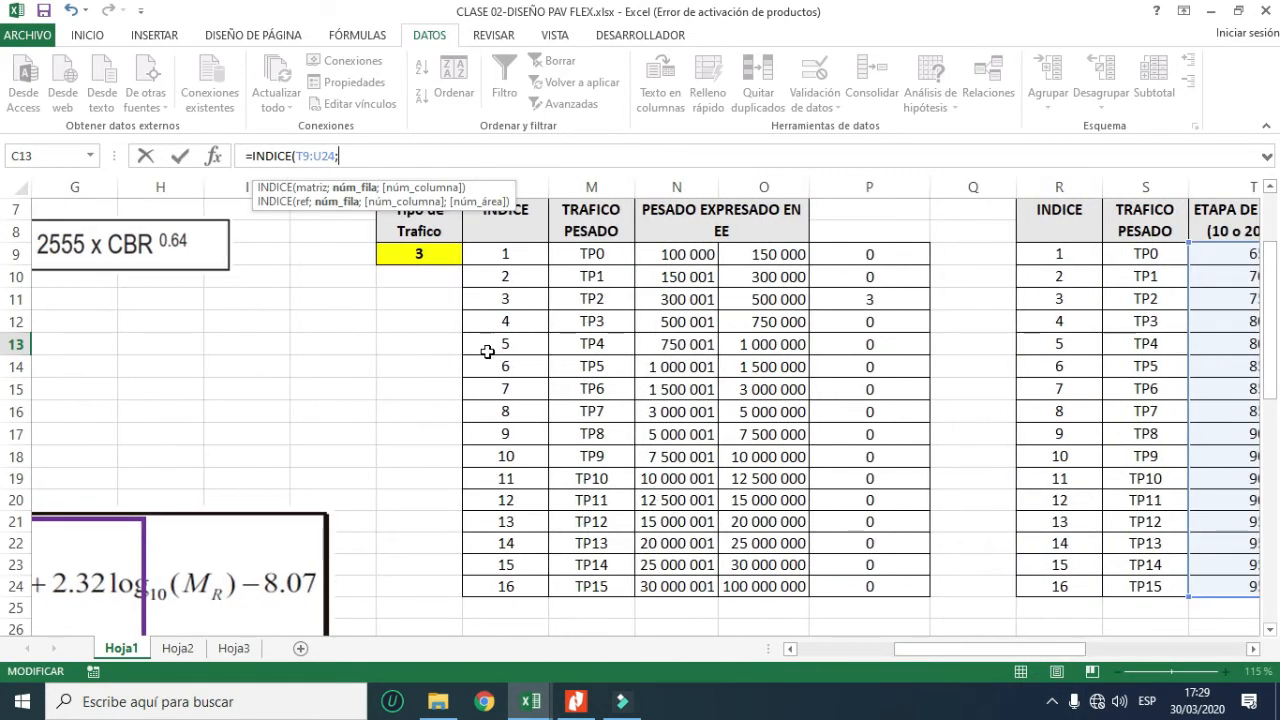
click(419, 256)
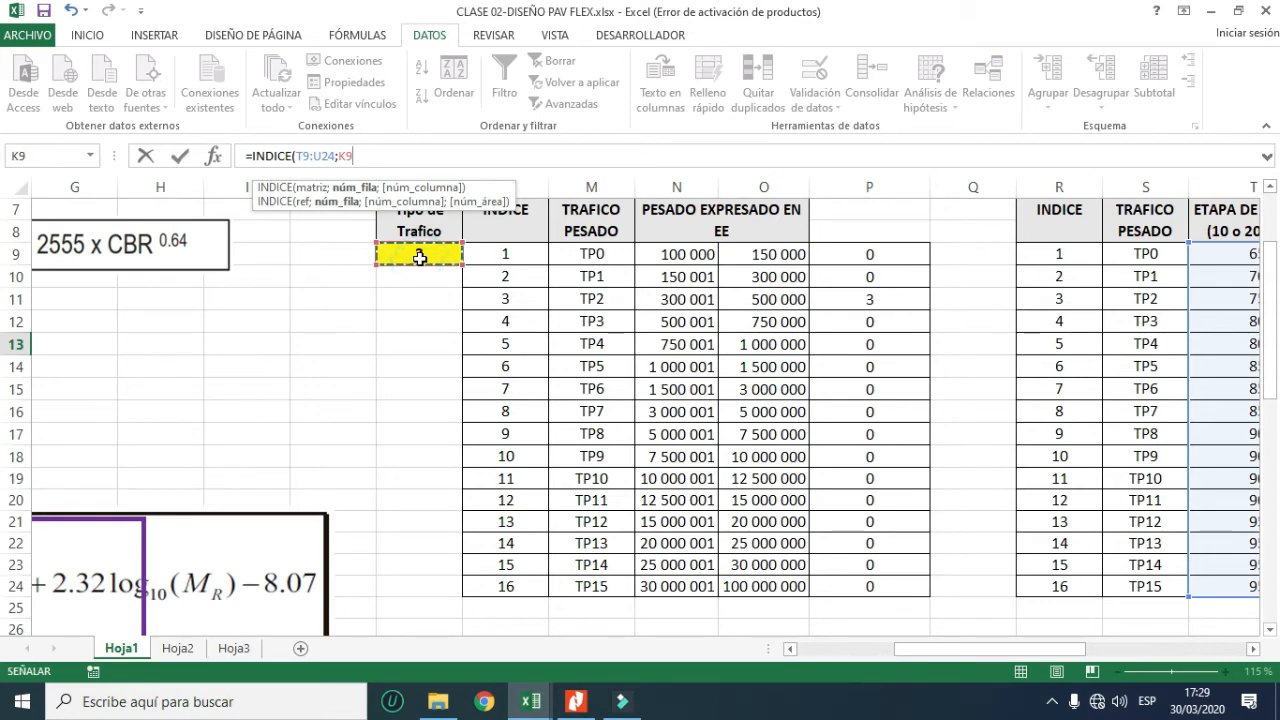
text(;)
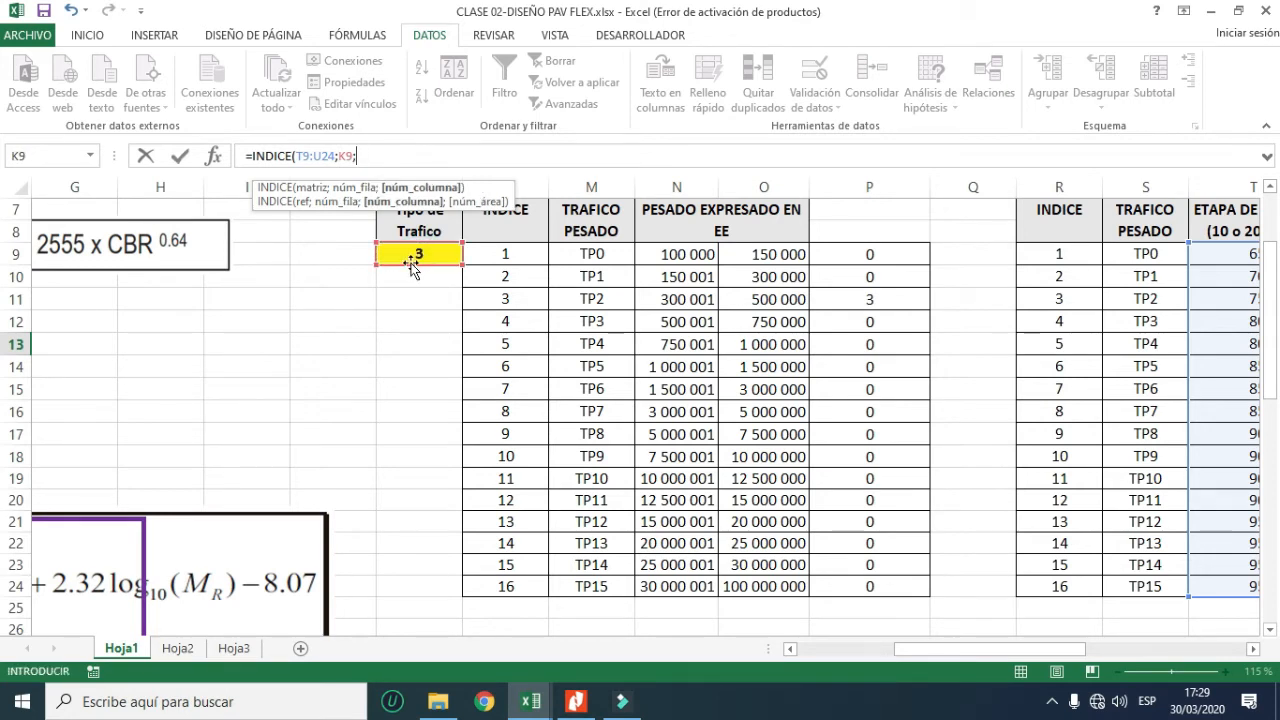
drag(1068, 653, 1151, 654)
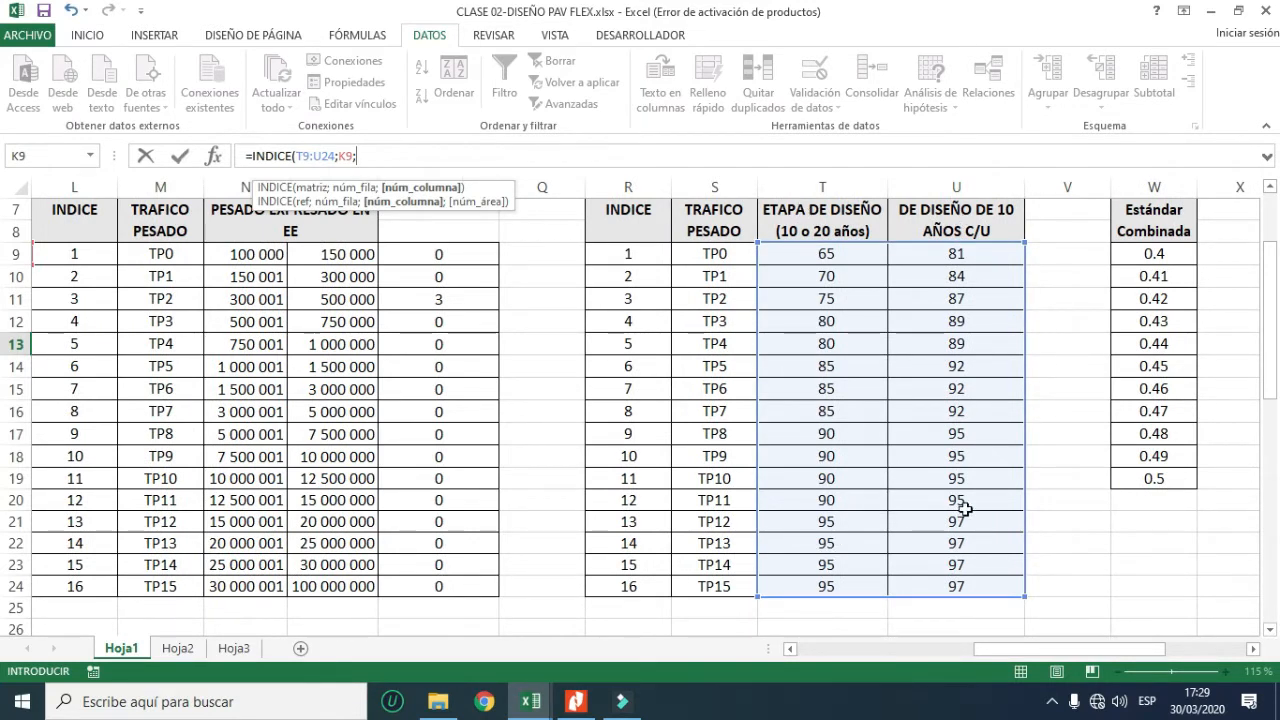
drag(1000, 654, 842, 657)
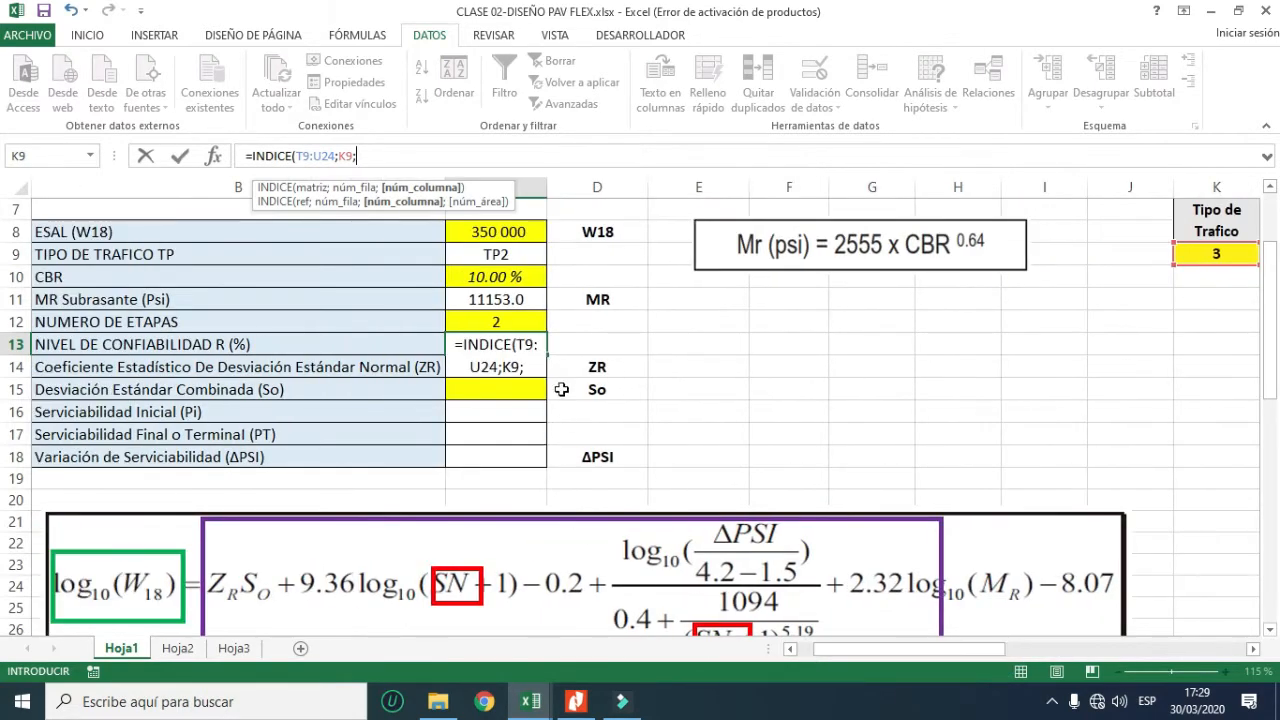
click(504, 319)
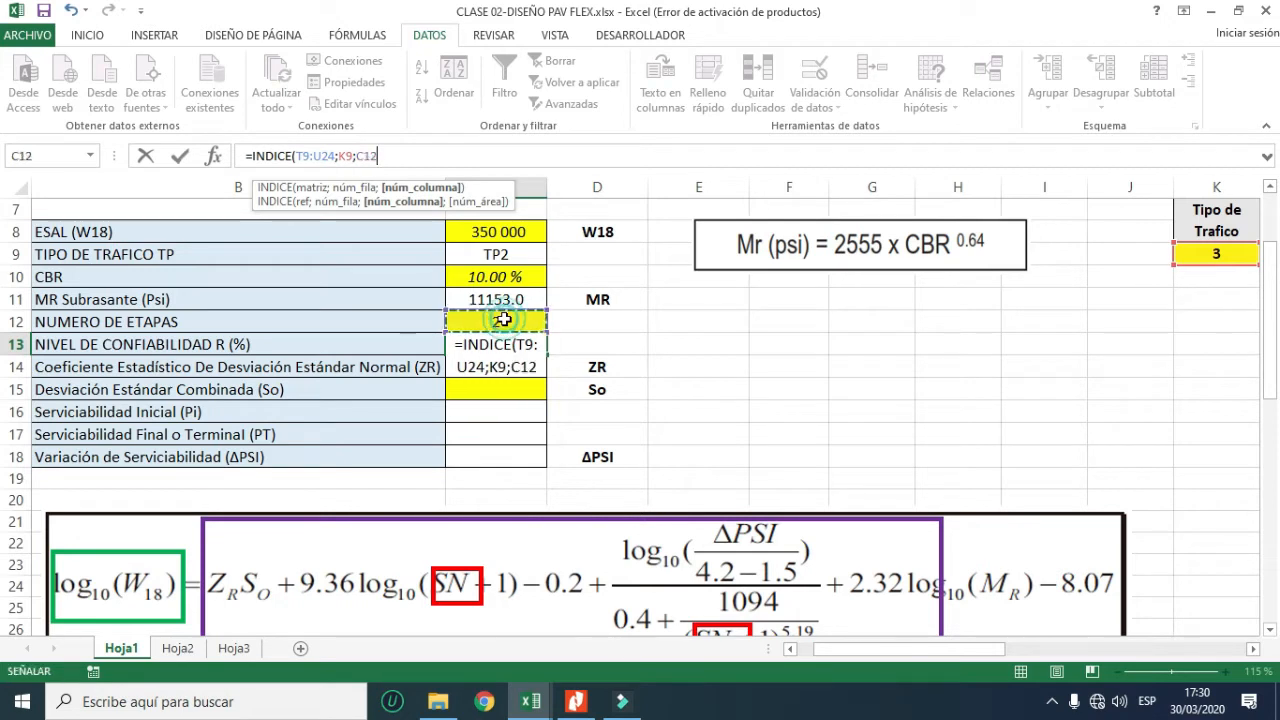
key(Return)
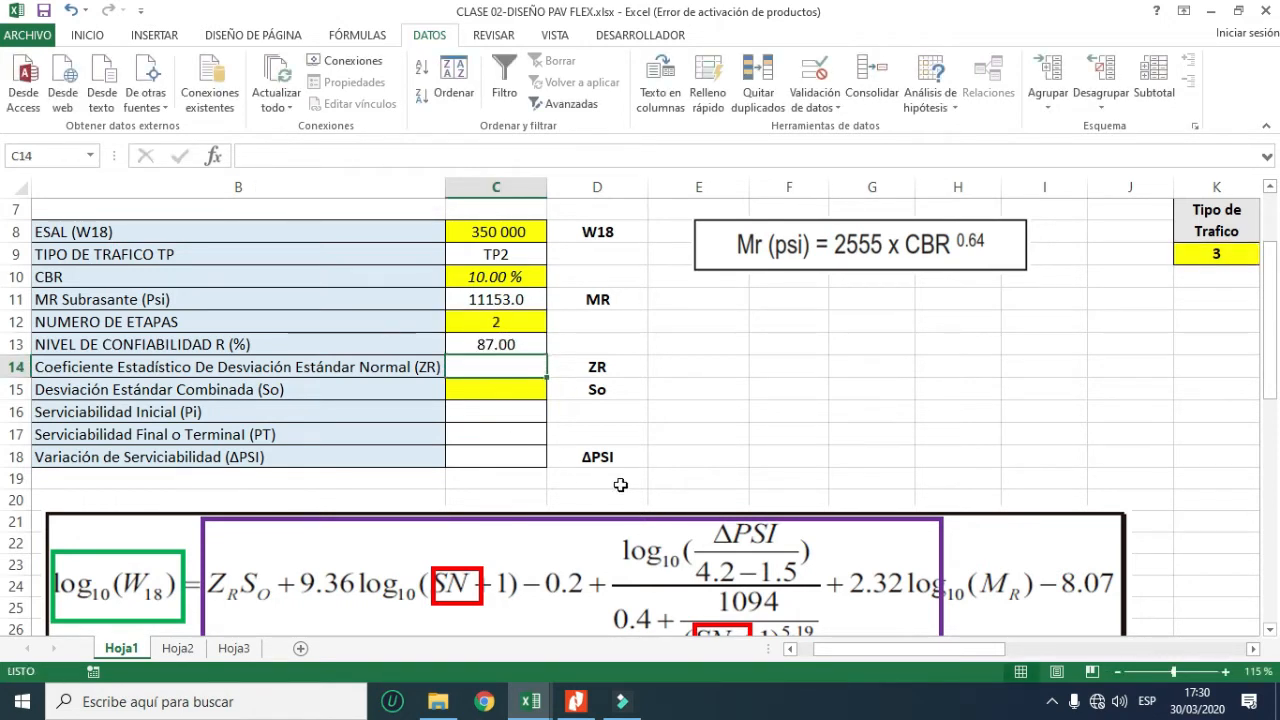
- Check the C13 reliability level against the TP2 row of the two-stage column in the reliability table
click(467, 324)
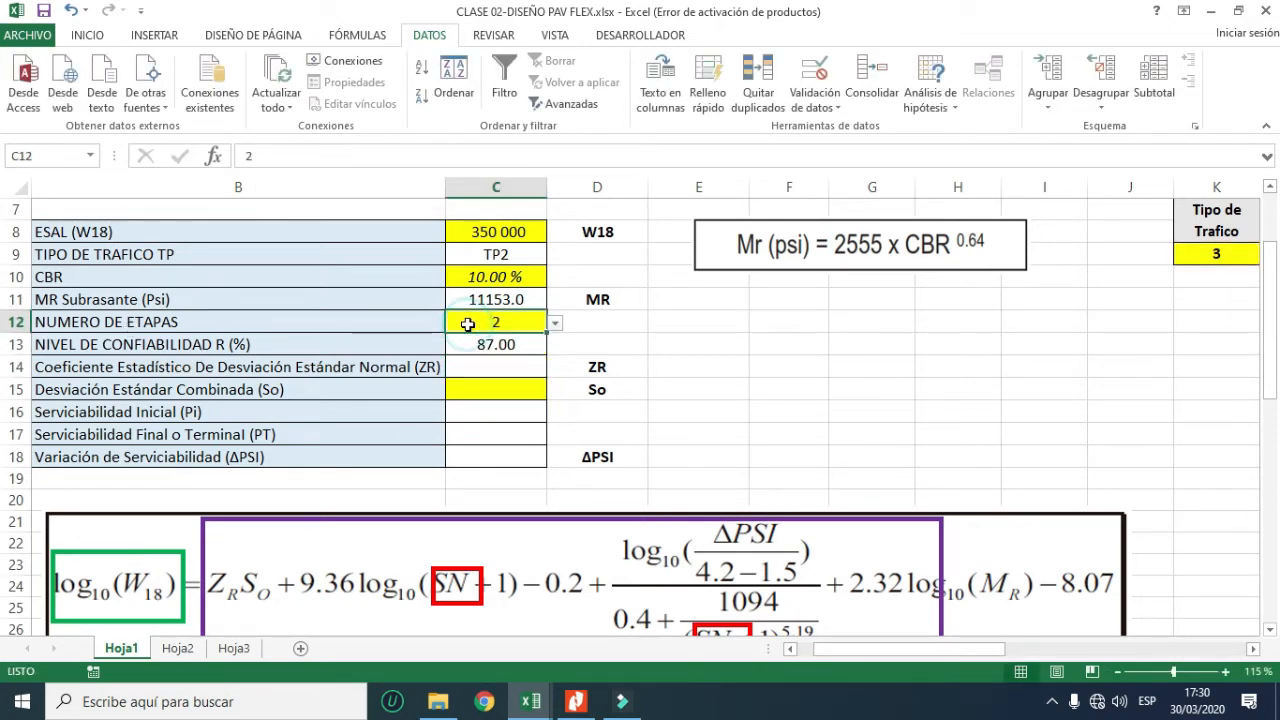
click(487, 254)
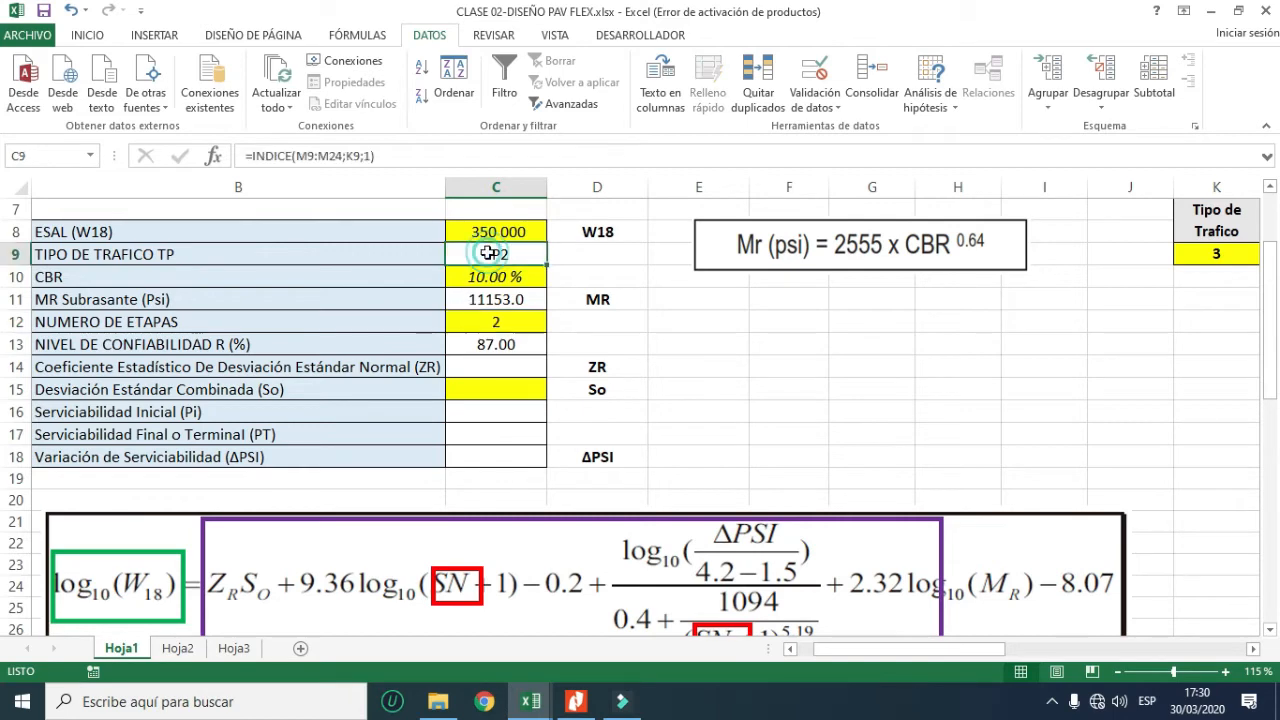
click(491, 350)
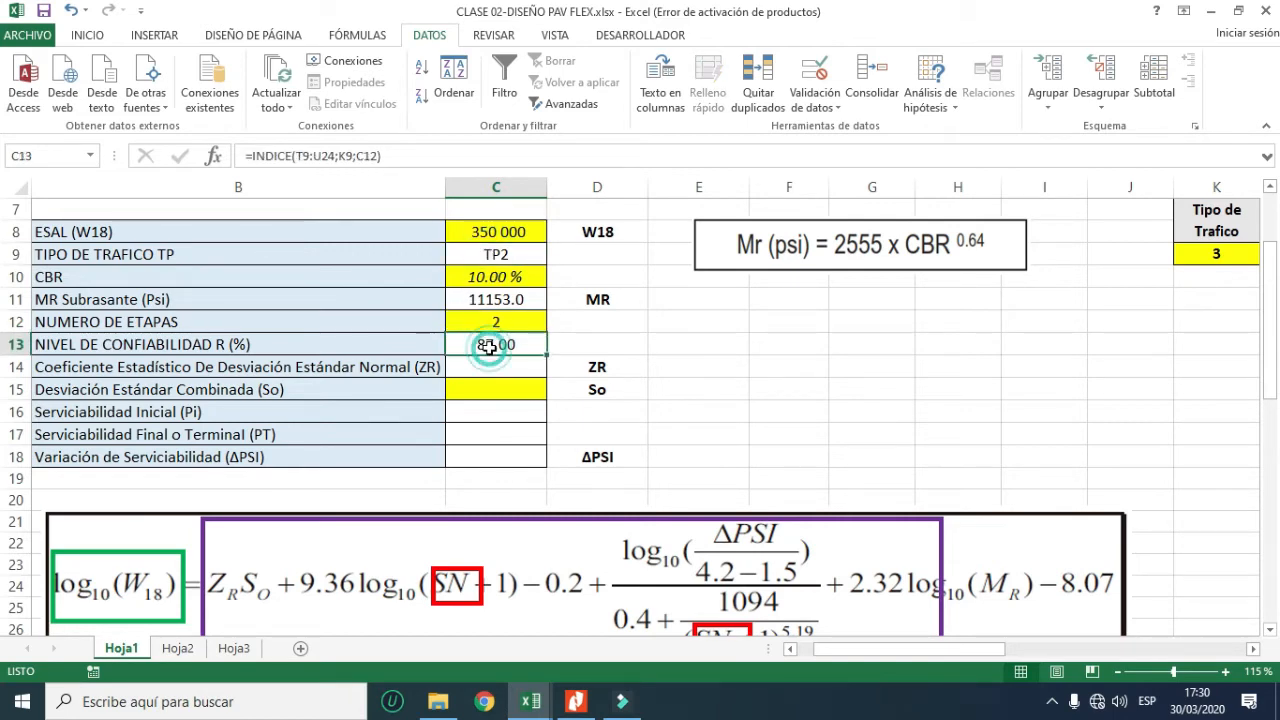
drag(898, 648, 1076, 648)
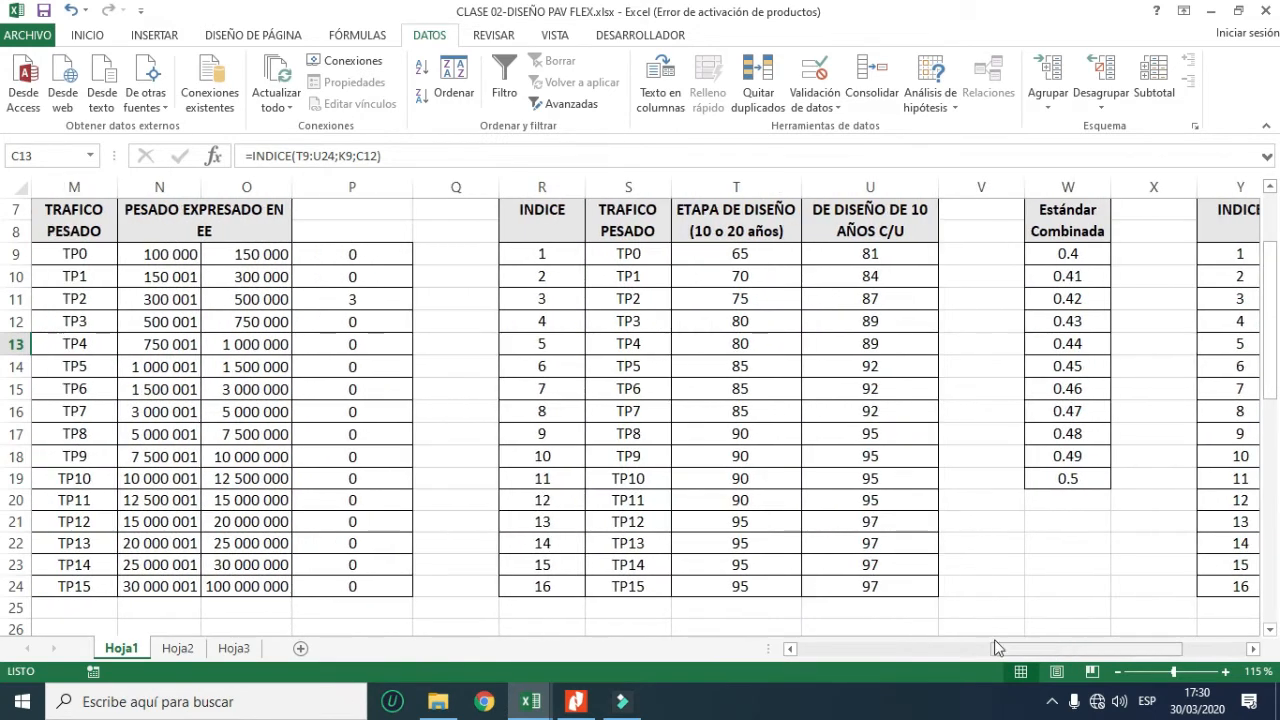
click(636, 307)
click(919, 307)
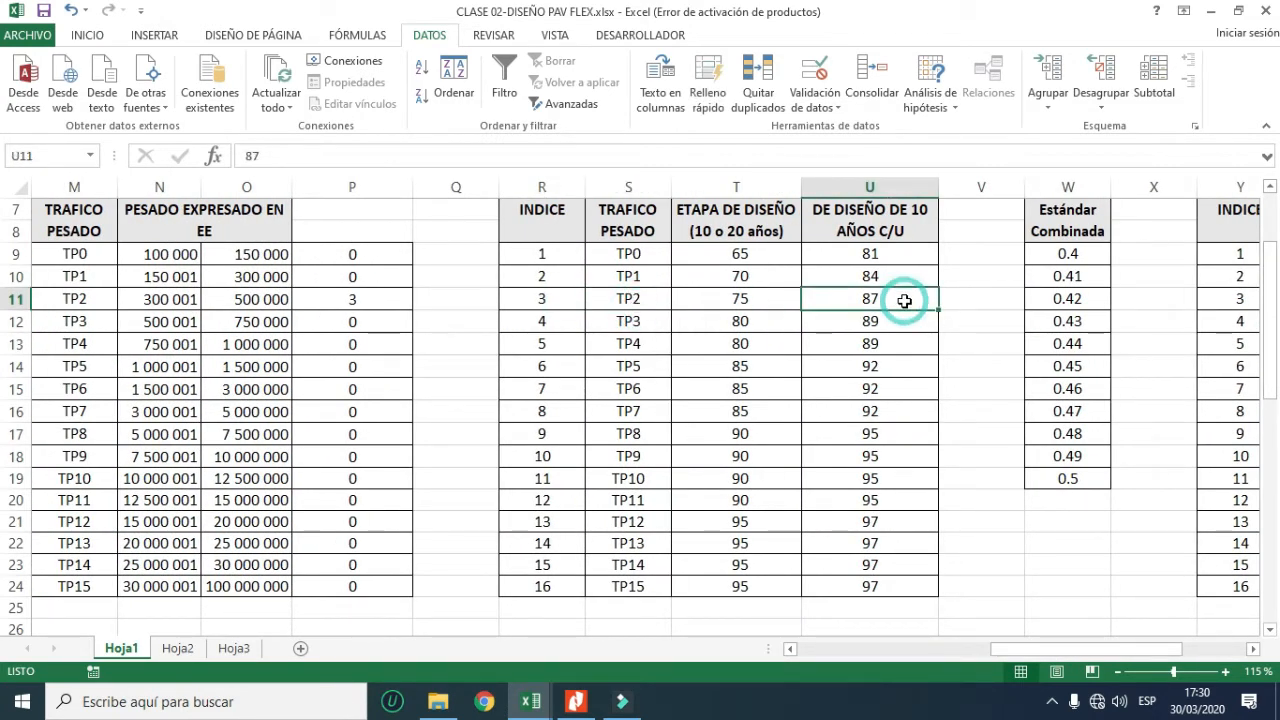
- Set the number of stages in C12 to 1
drag(1000, 648, 810, 648)
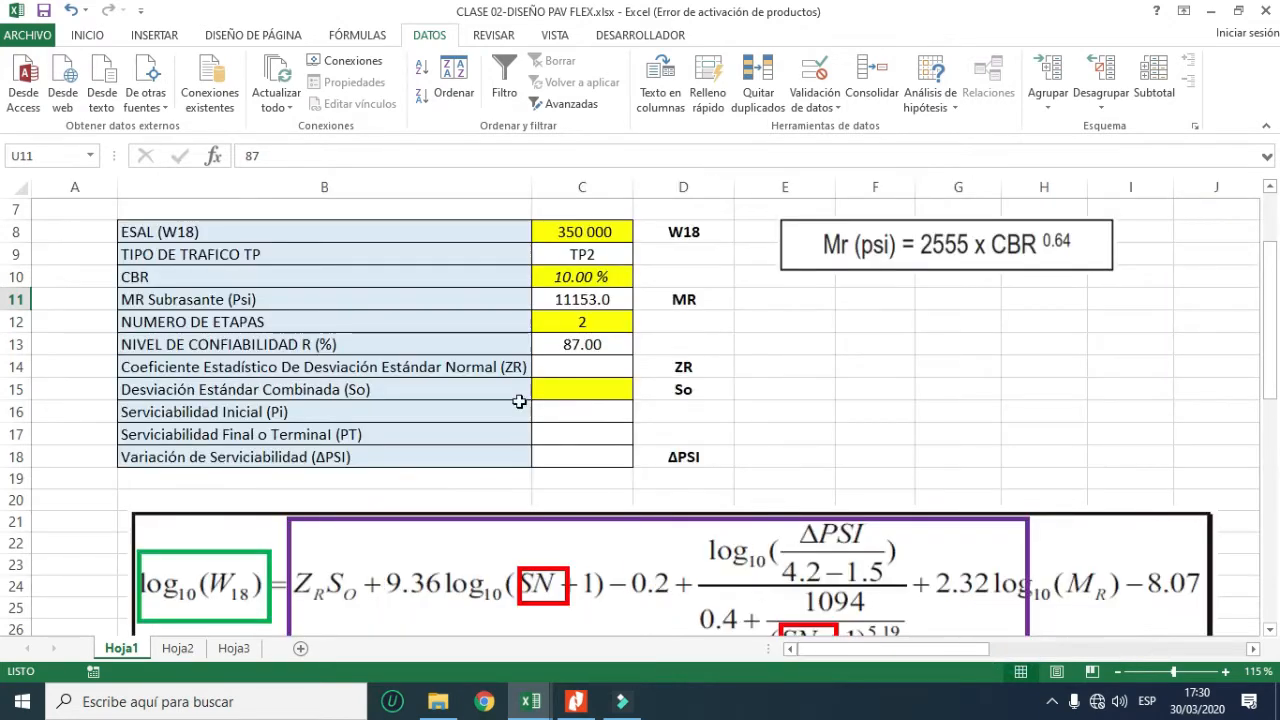
click(612, 322)
click(642, 324)
click(580, 341)
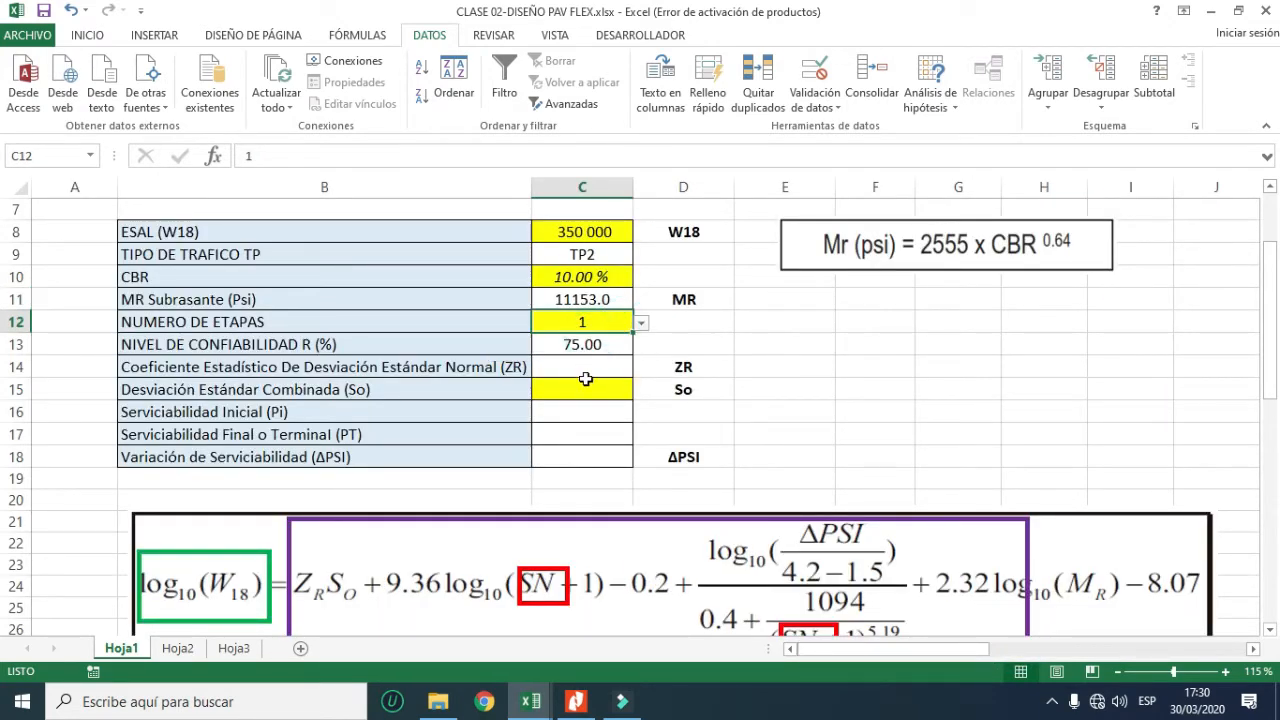
- Check the reliability level in C13 against the TP2 row of the one-stage column T
click(582, 344)
drag(835, 648, 1020, 648)
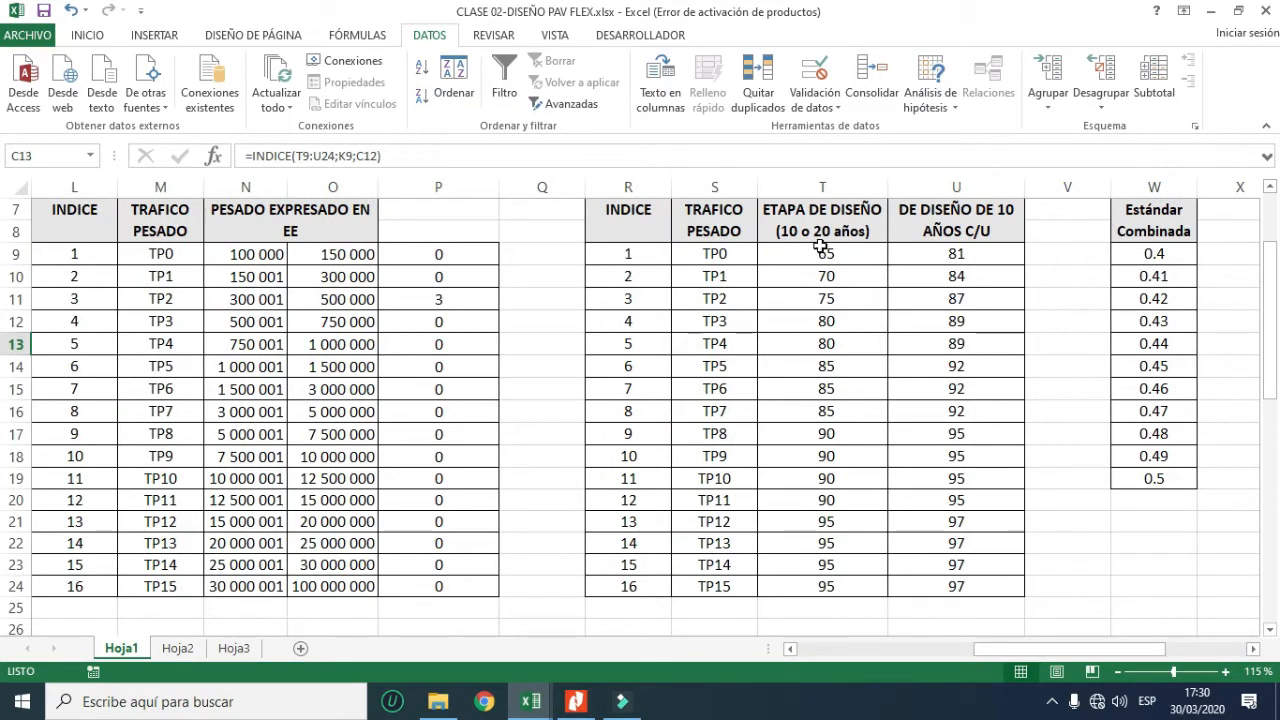
drag(823, 254, 825, 588)
drag(720, 301, 832, 298)
click(832, 298)
- Switch to the road manual PDF in Nitro Pro and review the one-stage normal standard deviation (ZR) values by traffic type
drag(1015, 648, 828, 648)
click(600, 367)
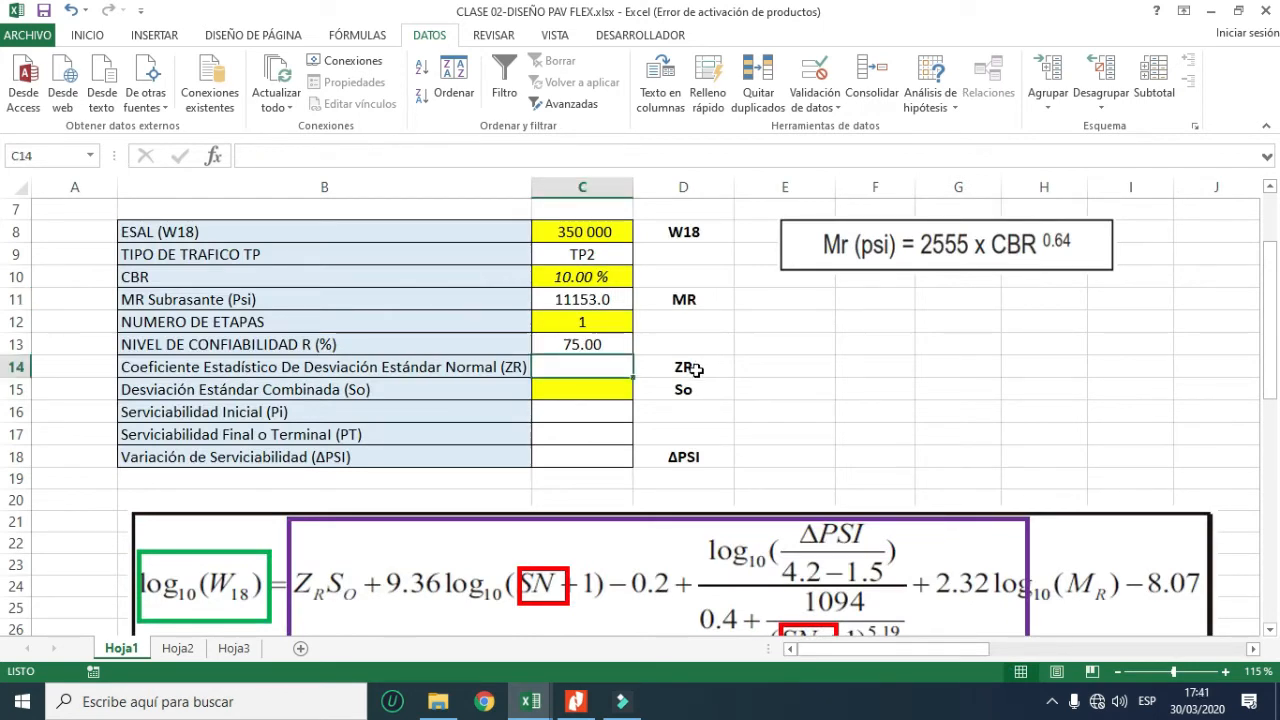
click(146, 372)
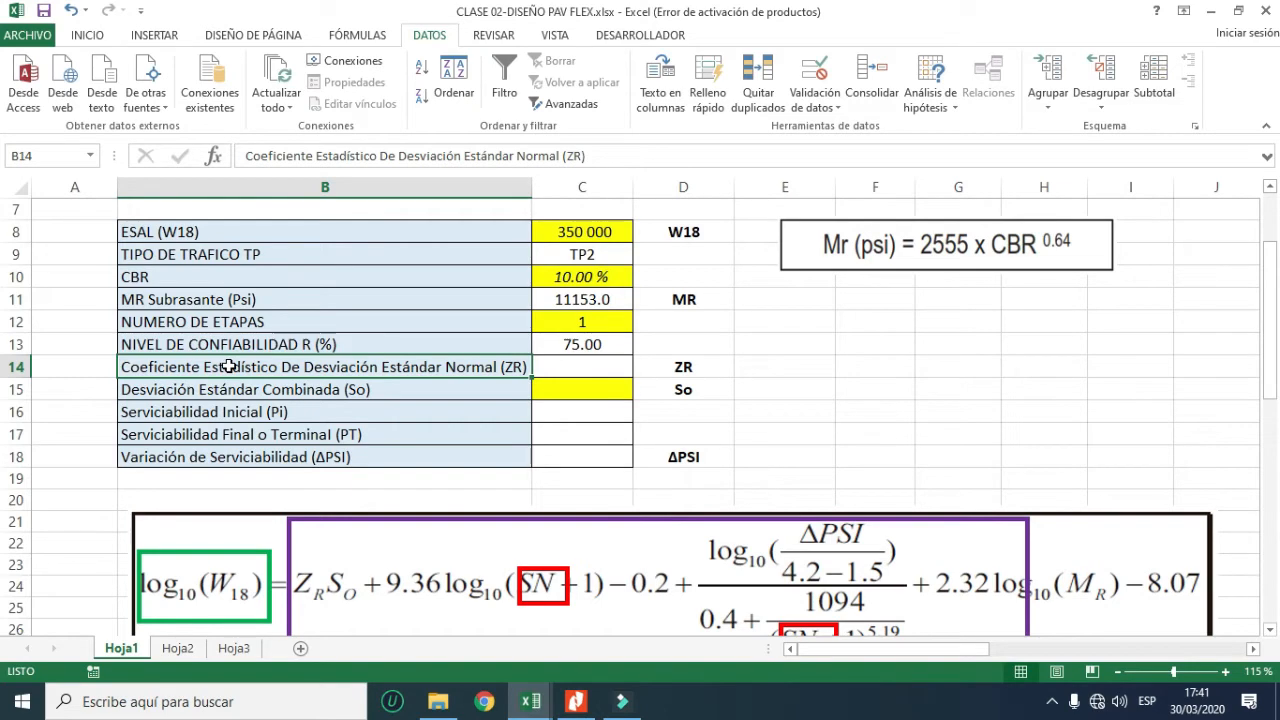
click(593, 363)
click(576, 701)
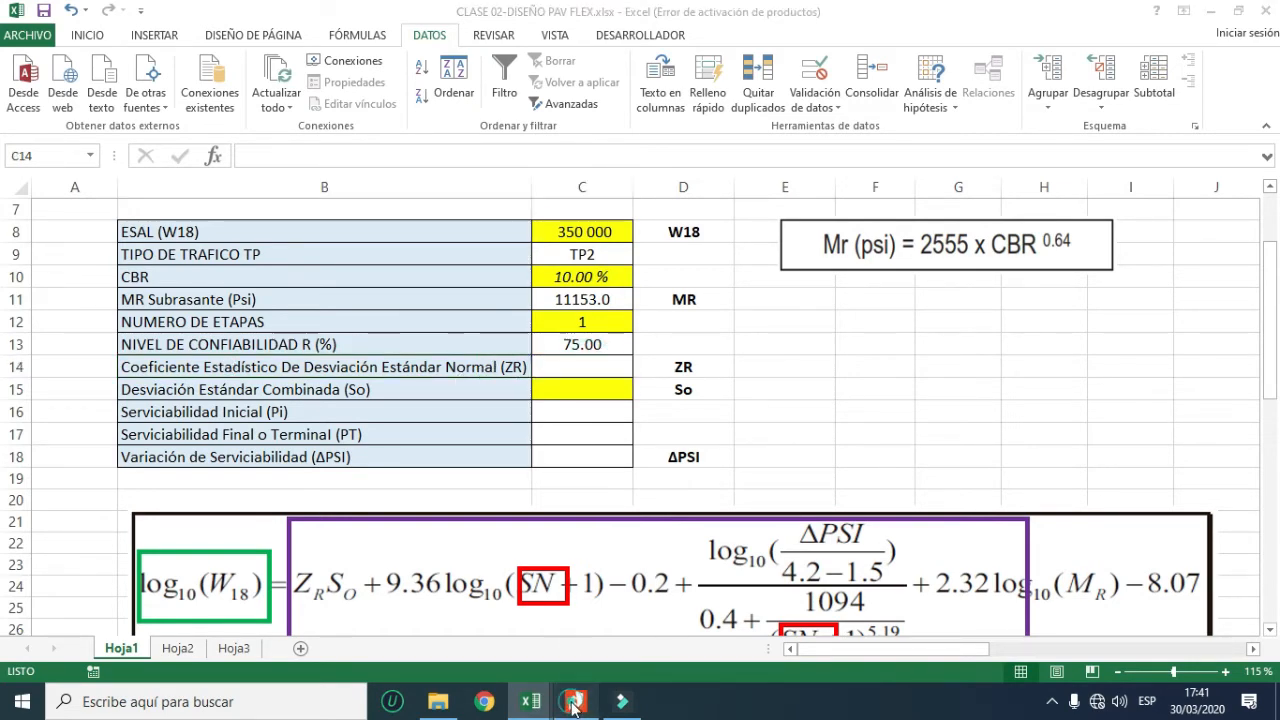
click(654, 286)
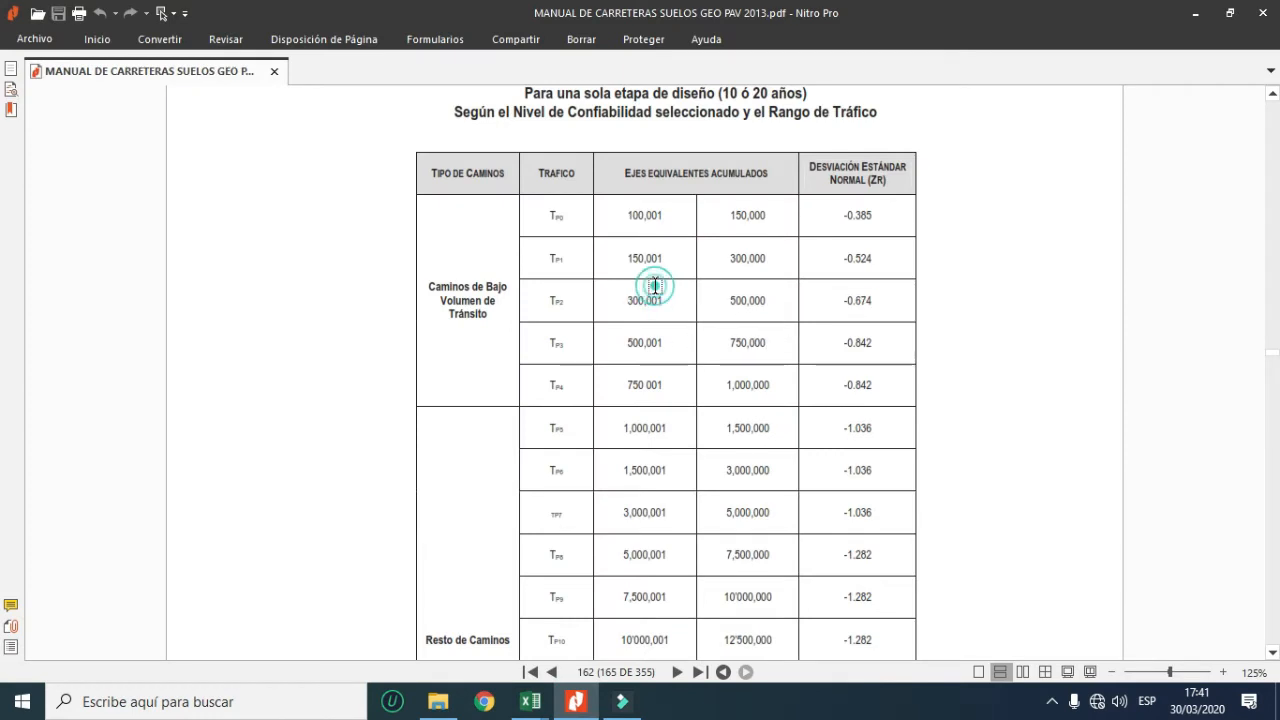
scroll(706, 277, down, 1)
scroll(750, 281, up, 1)
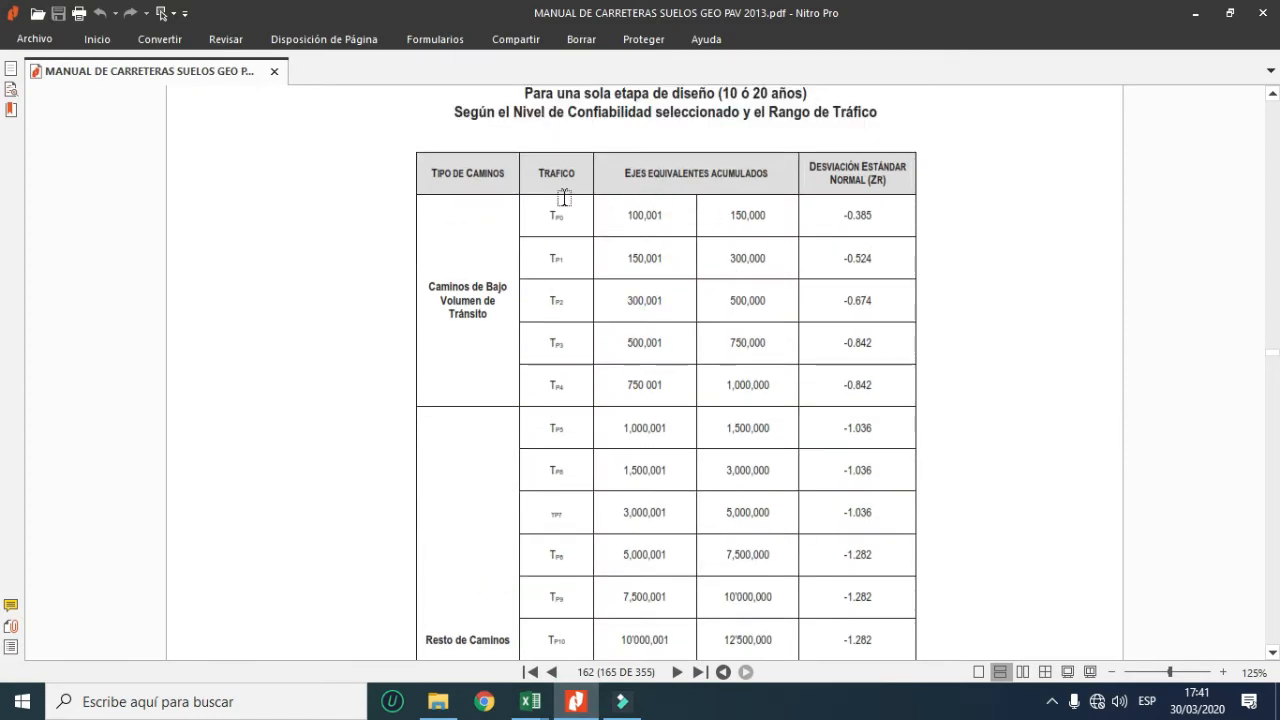
drag(561, 204, 567, 544)
click(898, 435)
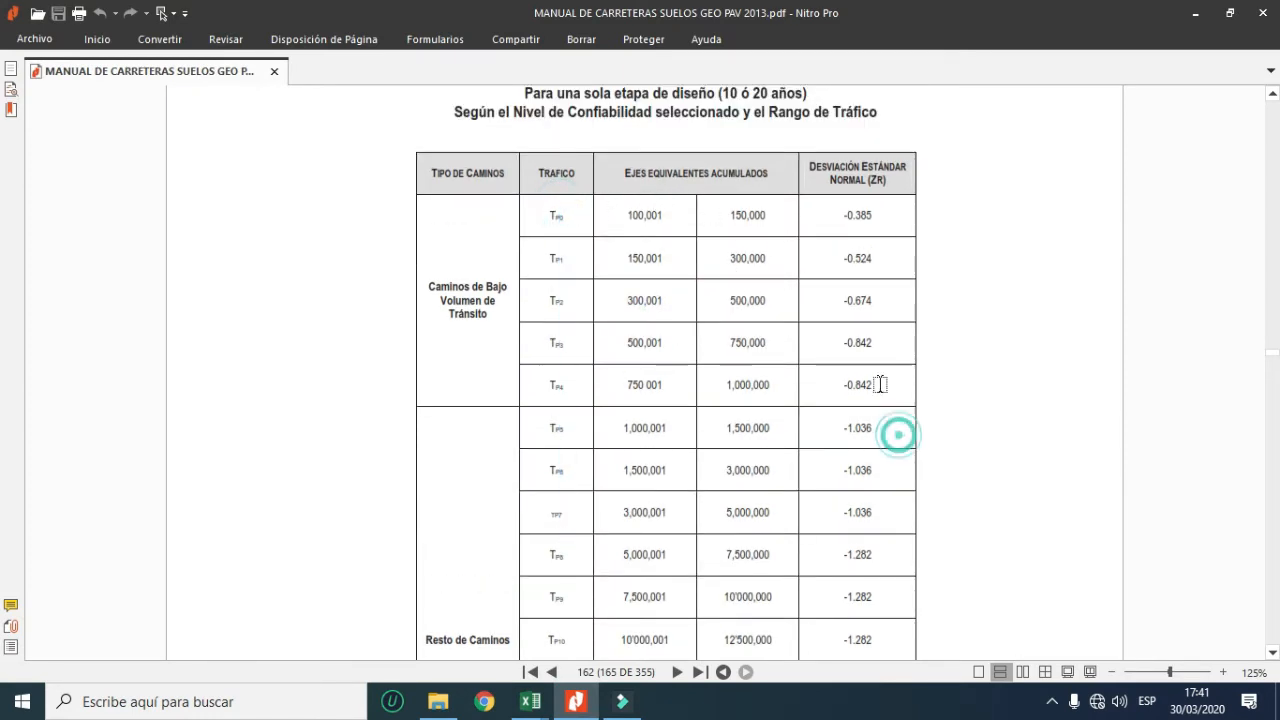
drag(846, 206, 891, 560)
click(880, 357)
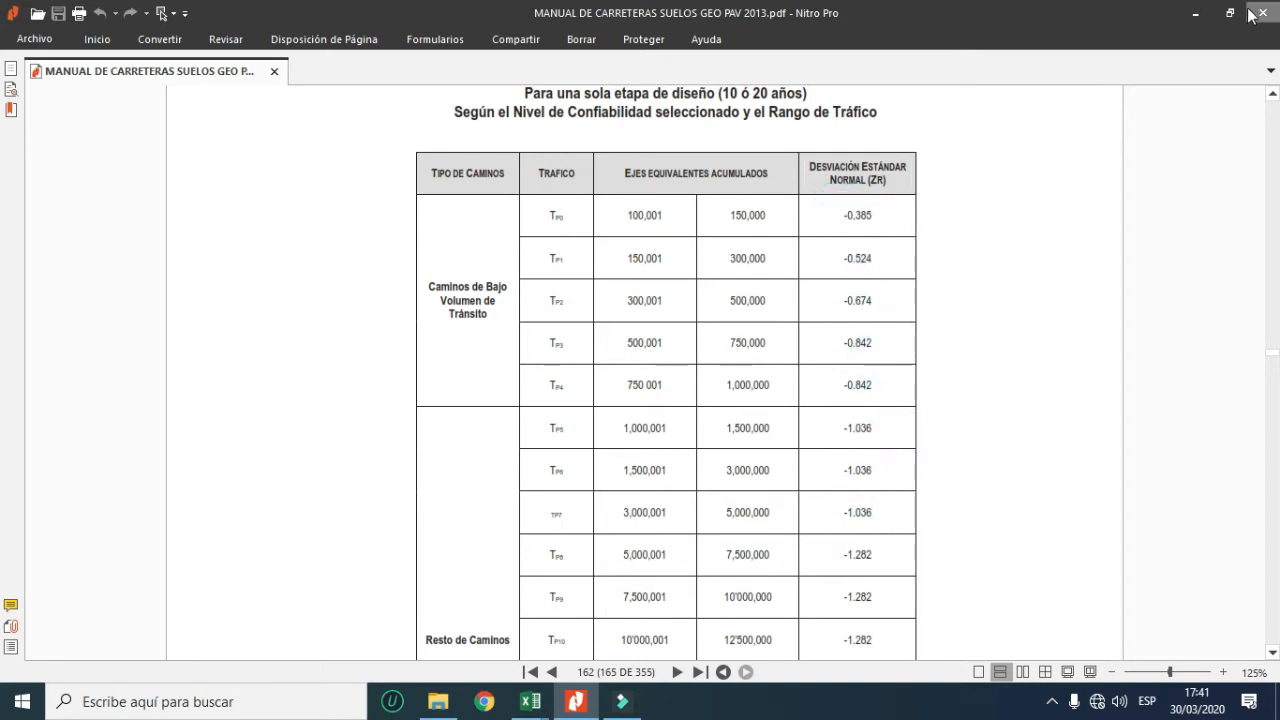
- Return to the Excel workbook and compute ZR in C14 with =DISTR.NORM.ESTAND.INV(C13/100)
click(1195, 13)
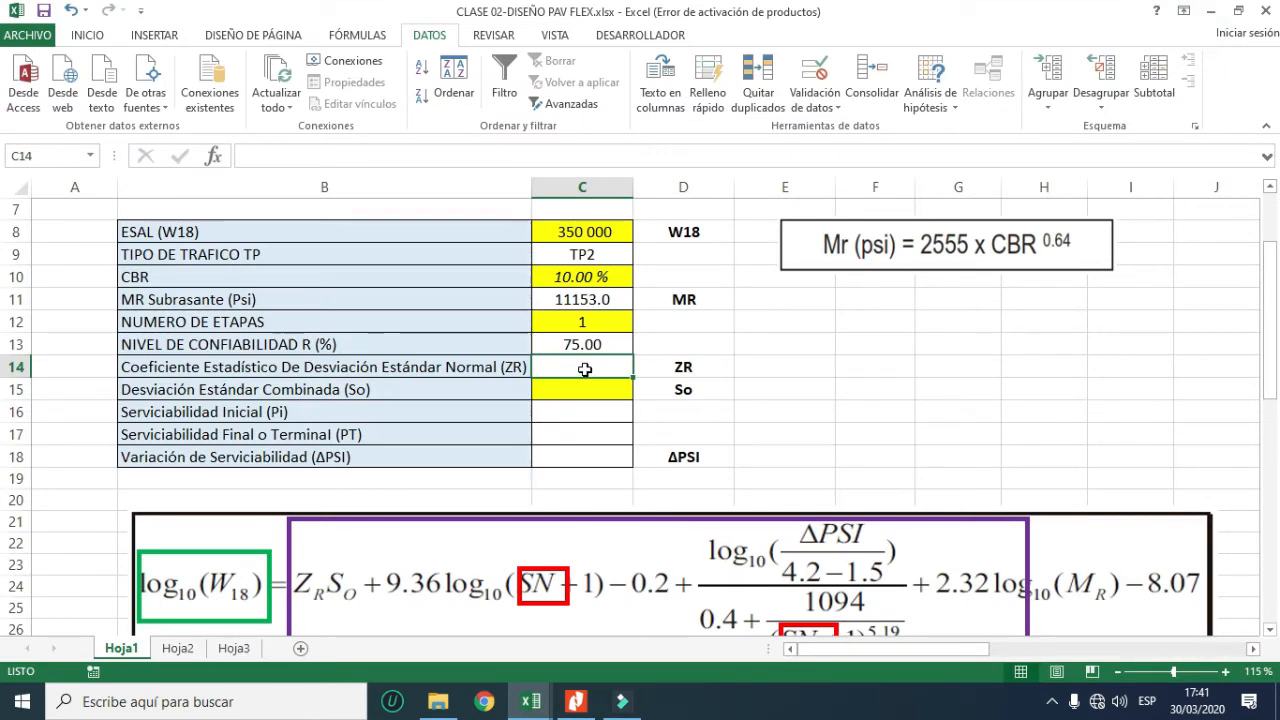
text(=)
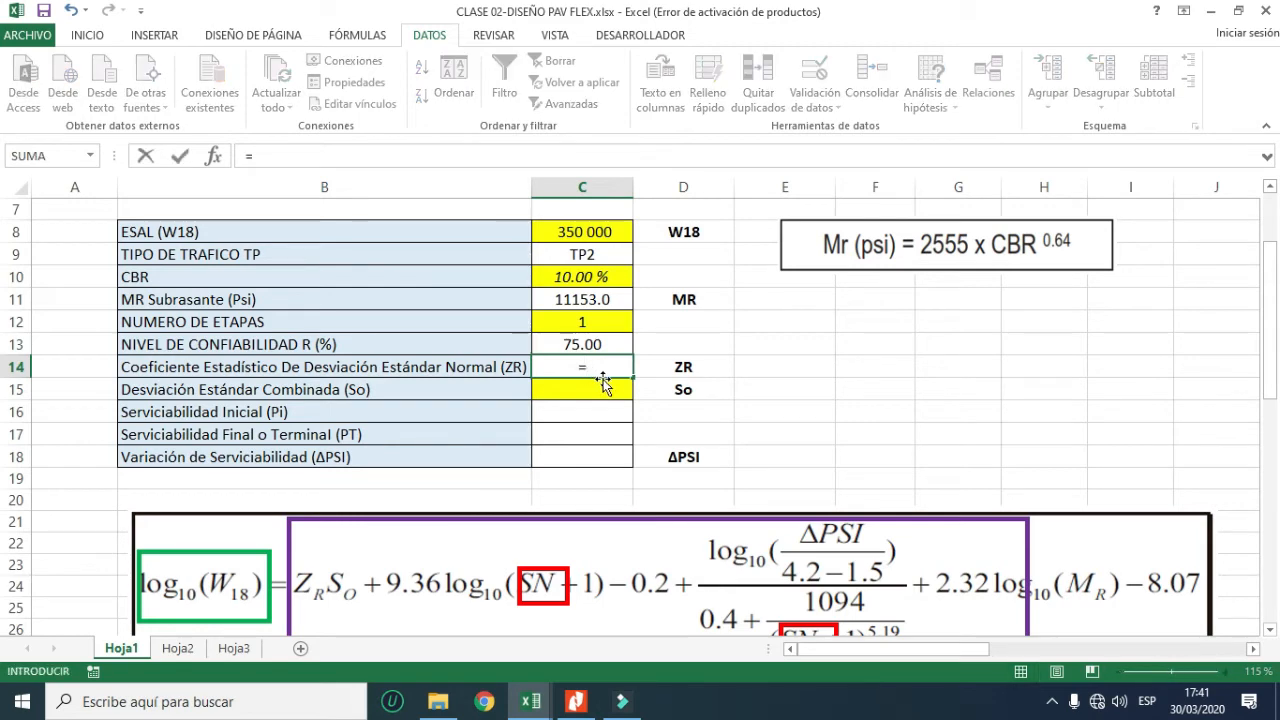
text(di)
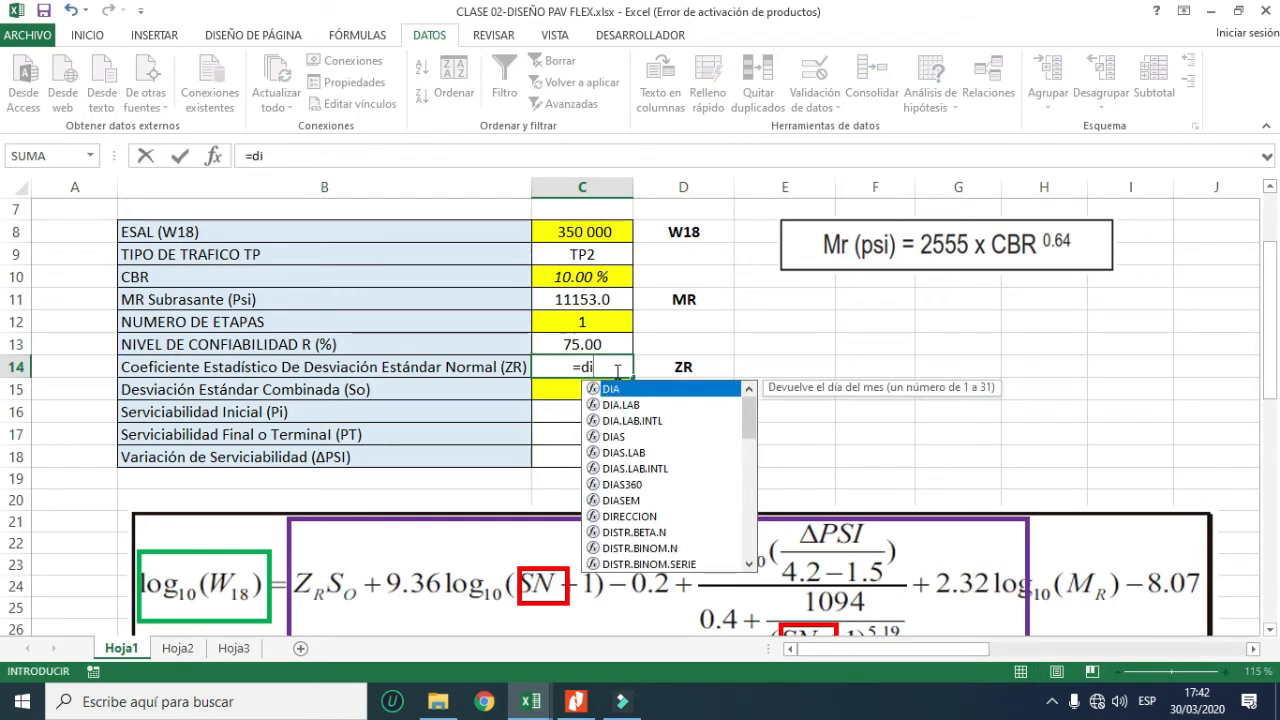
text(str.no)
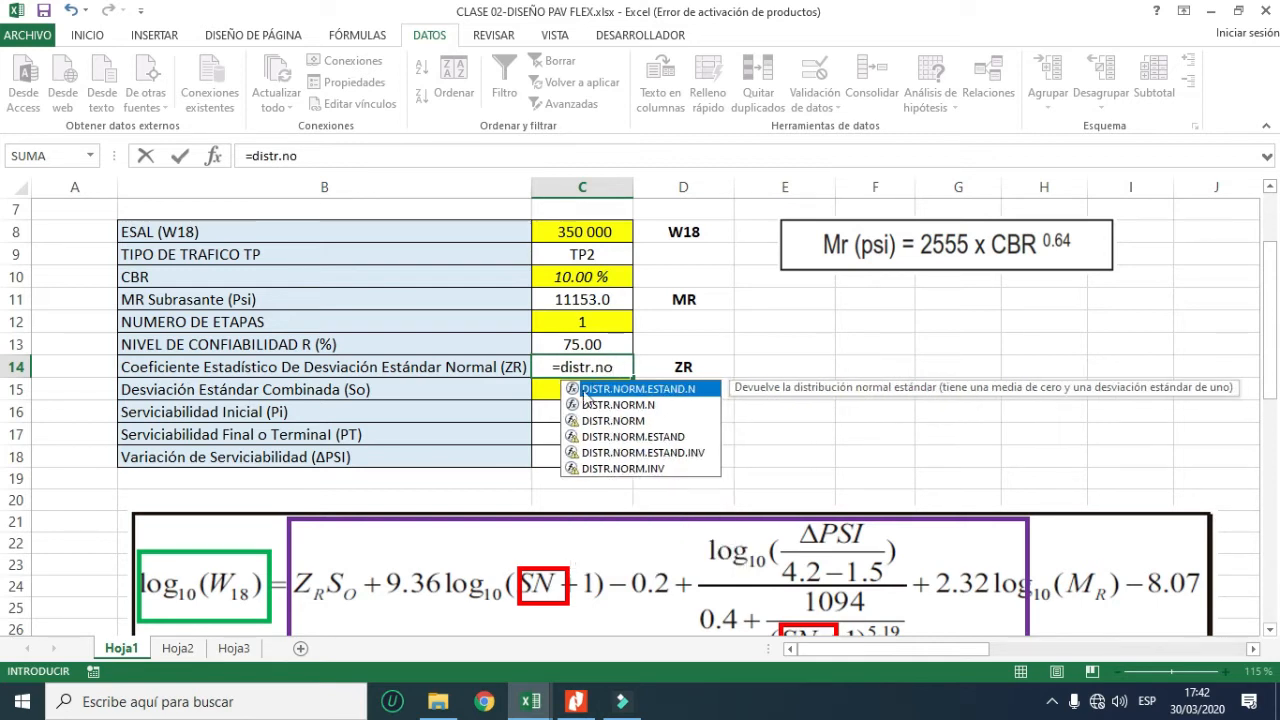
click(690, 462)
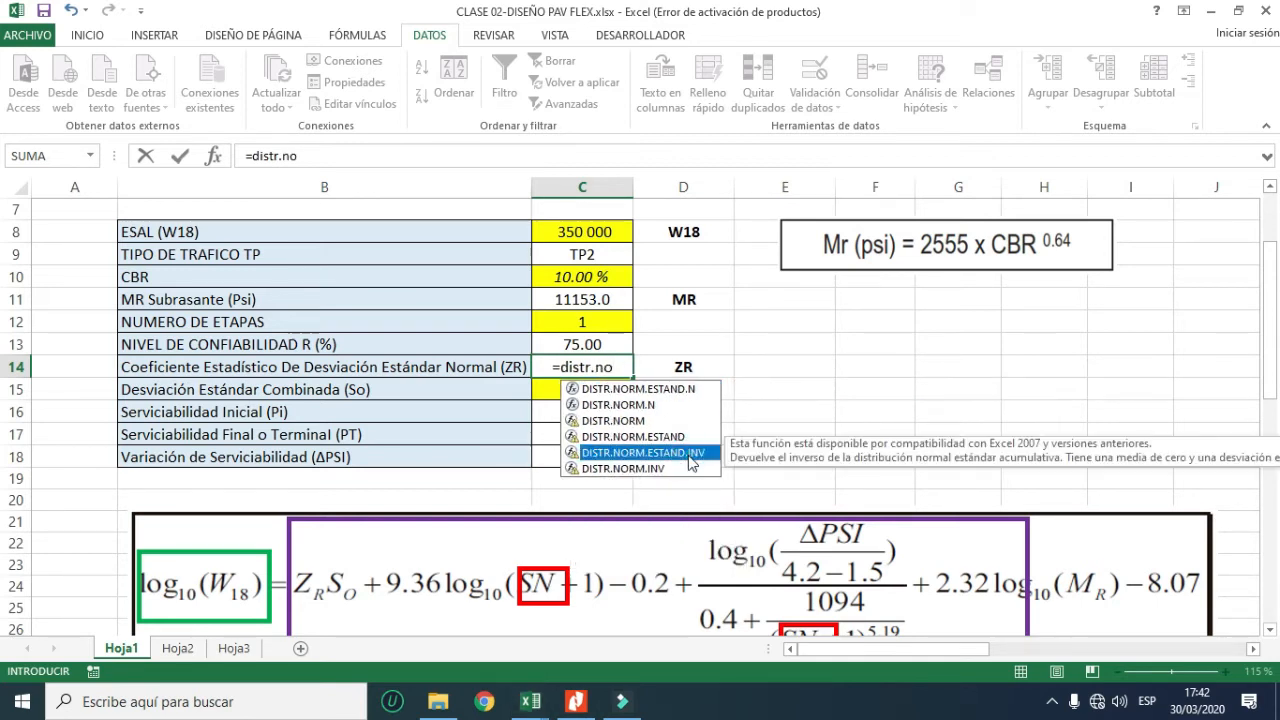
double_click(690, 462)
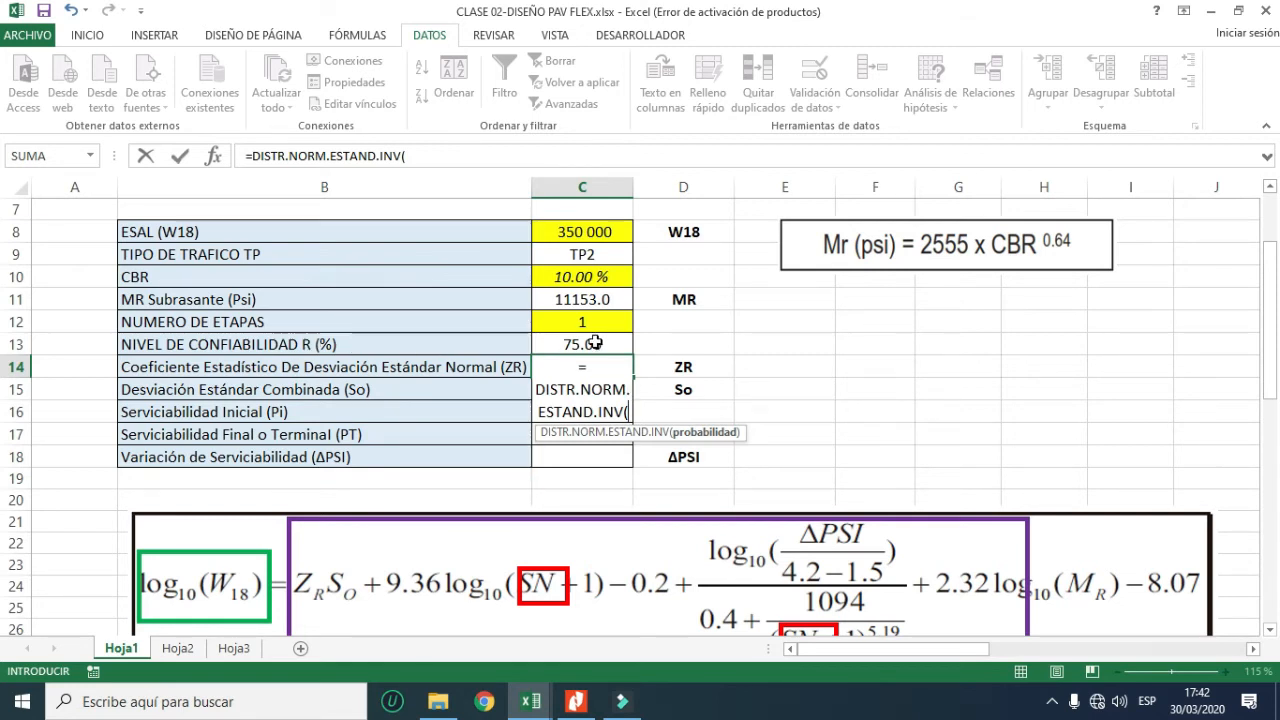
click(584, 344)
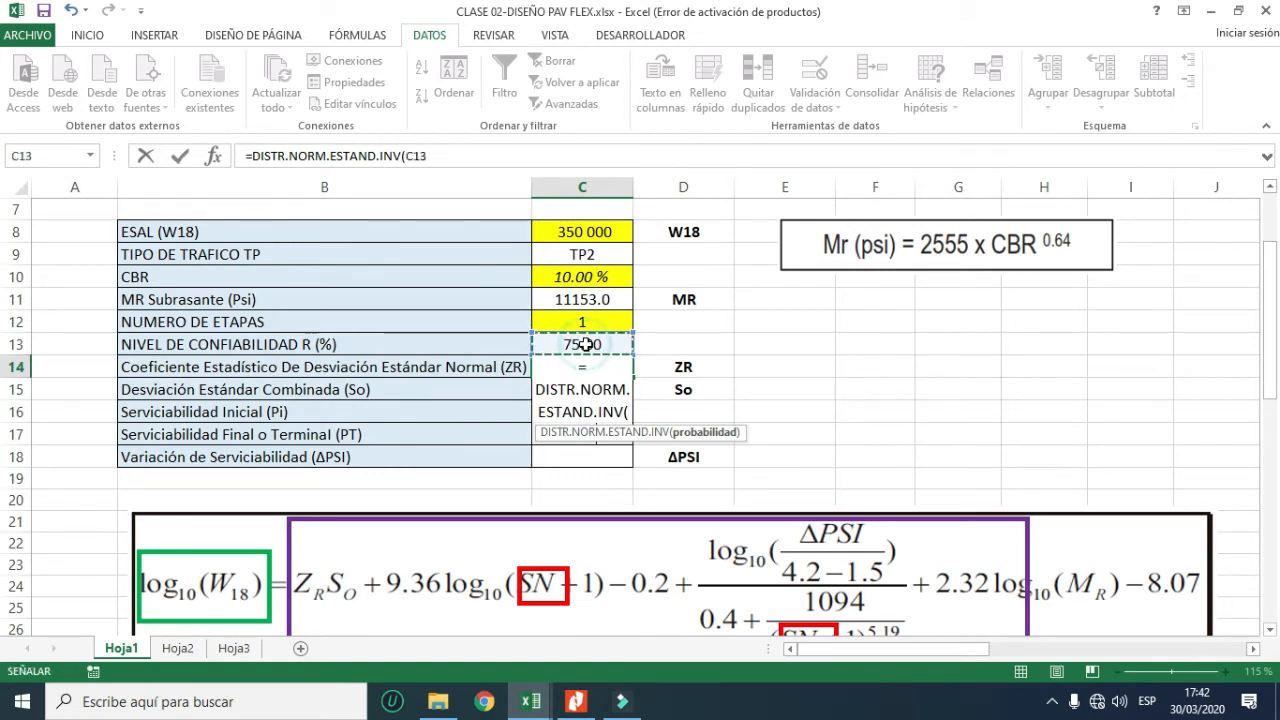
click(455, 157)
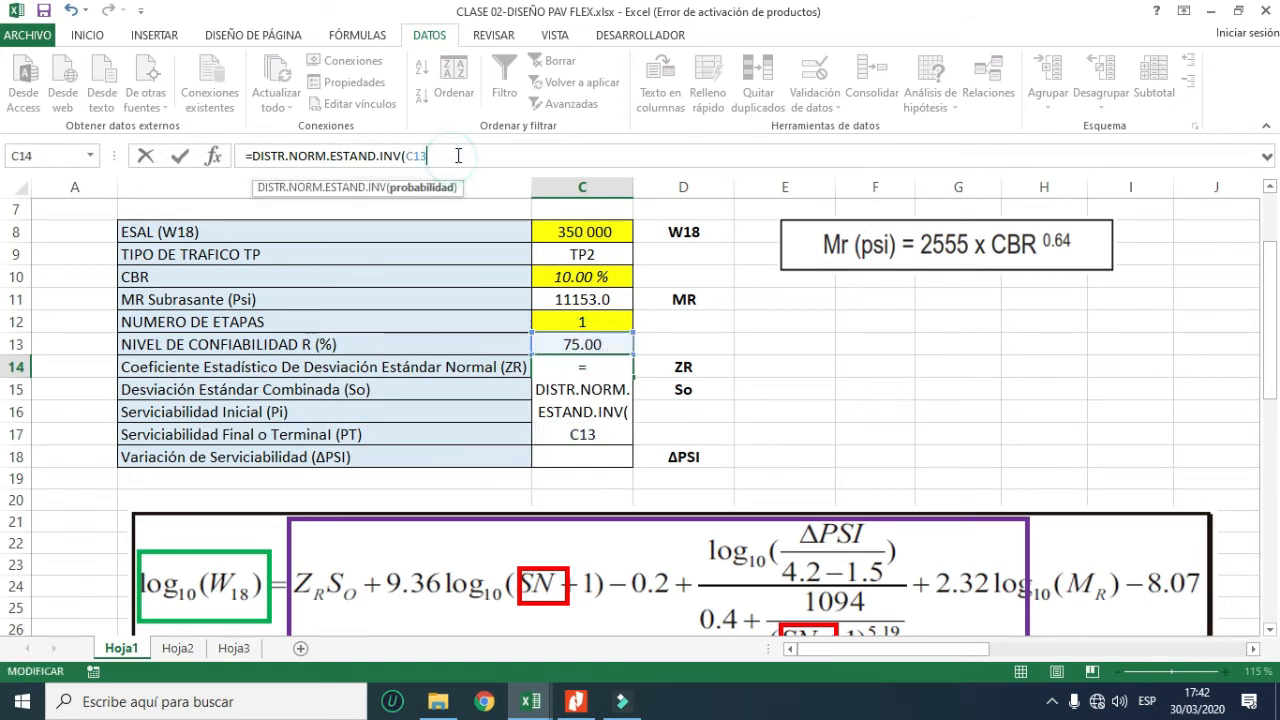
text(/100)
key(Return)
- Compare the ZR in C14 for traffic type TP2 with the one-stage ZR table in the Nitro Pro manual, including the values' sign
click(583, 257)
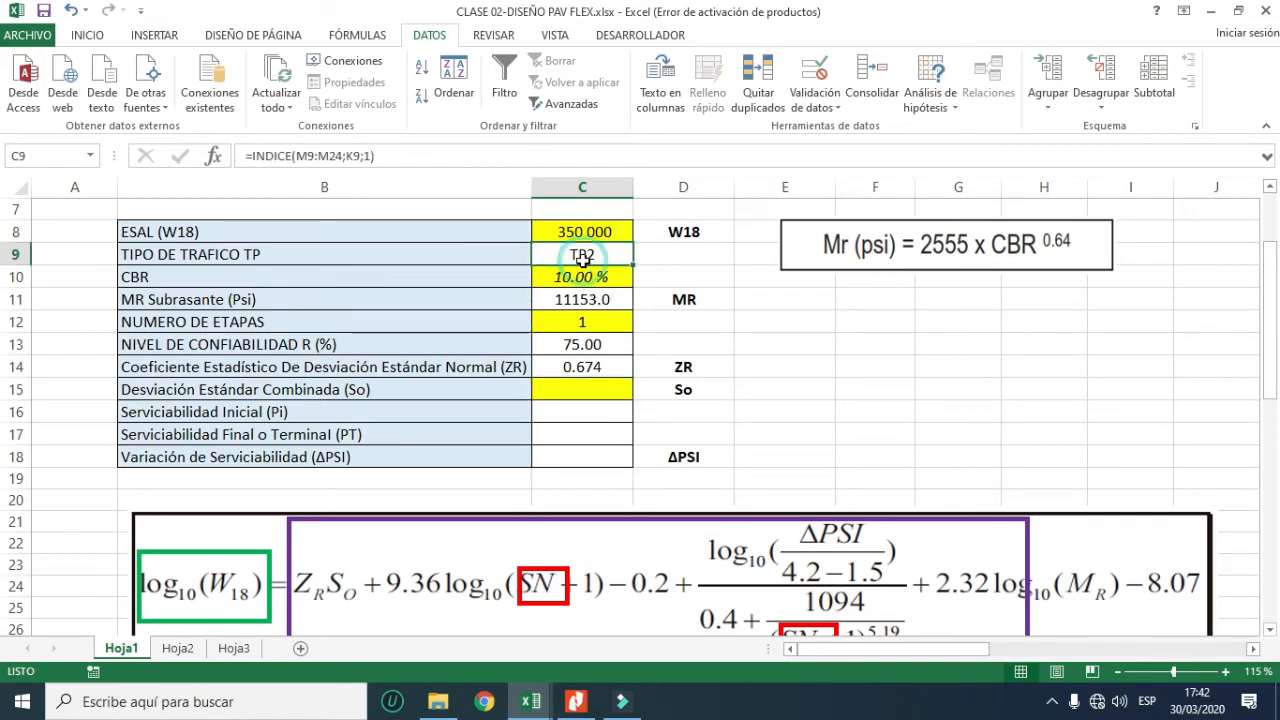
click(572, 368)
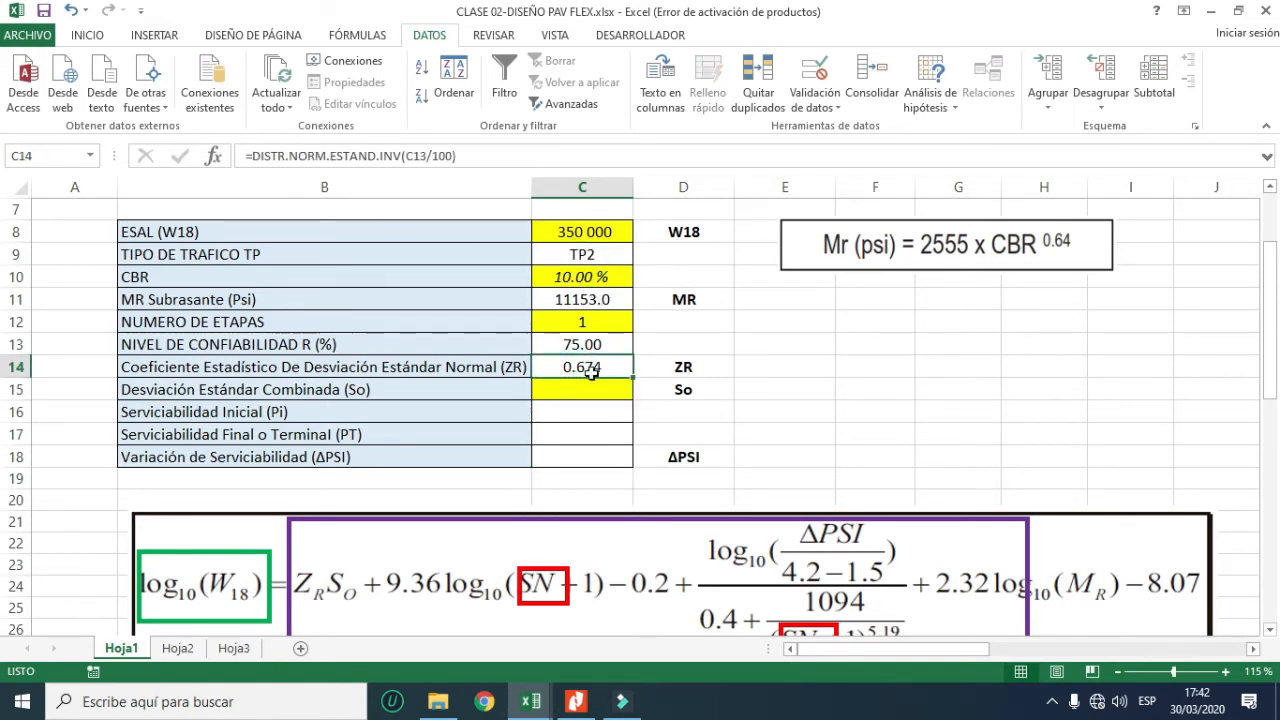
click(576, 701)
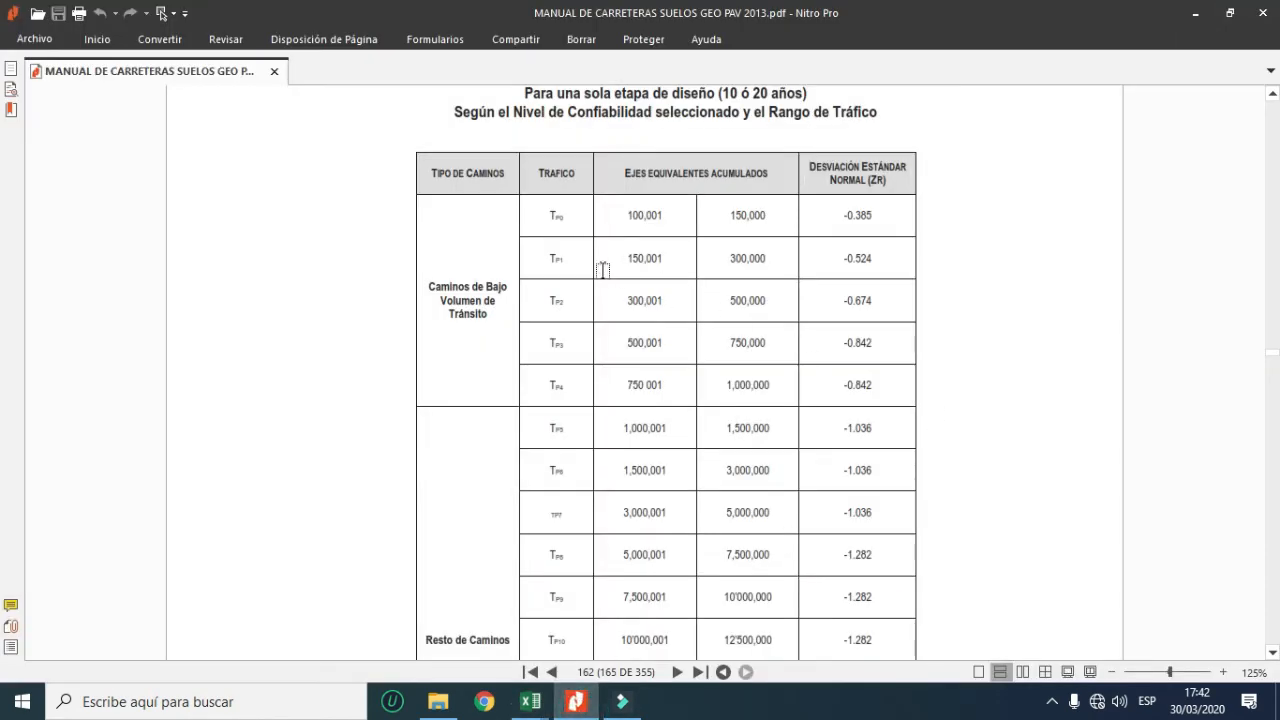
drag(547, 298, 877, 296)
drag(843, 228, 868, 612)
click(926, 485)
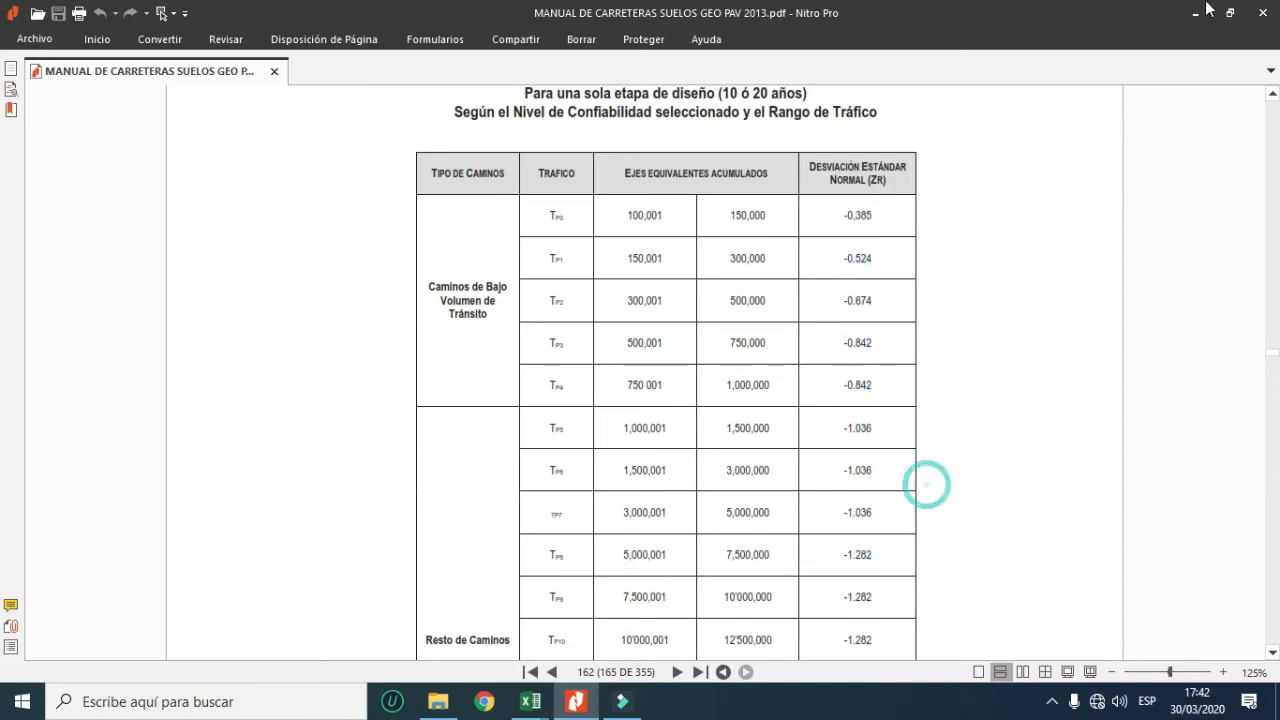
- Back in the Excel workbook, negate the ZR formula in C14 to =-DISTR.NORM.ESTAND.INV(C13/100)
click(1196, 13)
double_click(558, 368)
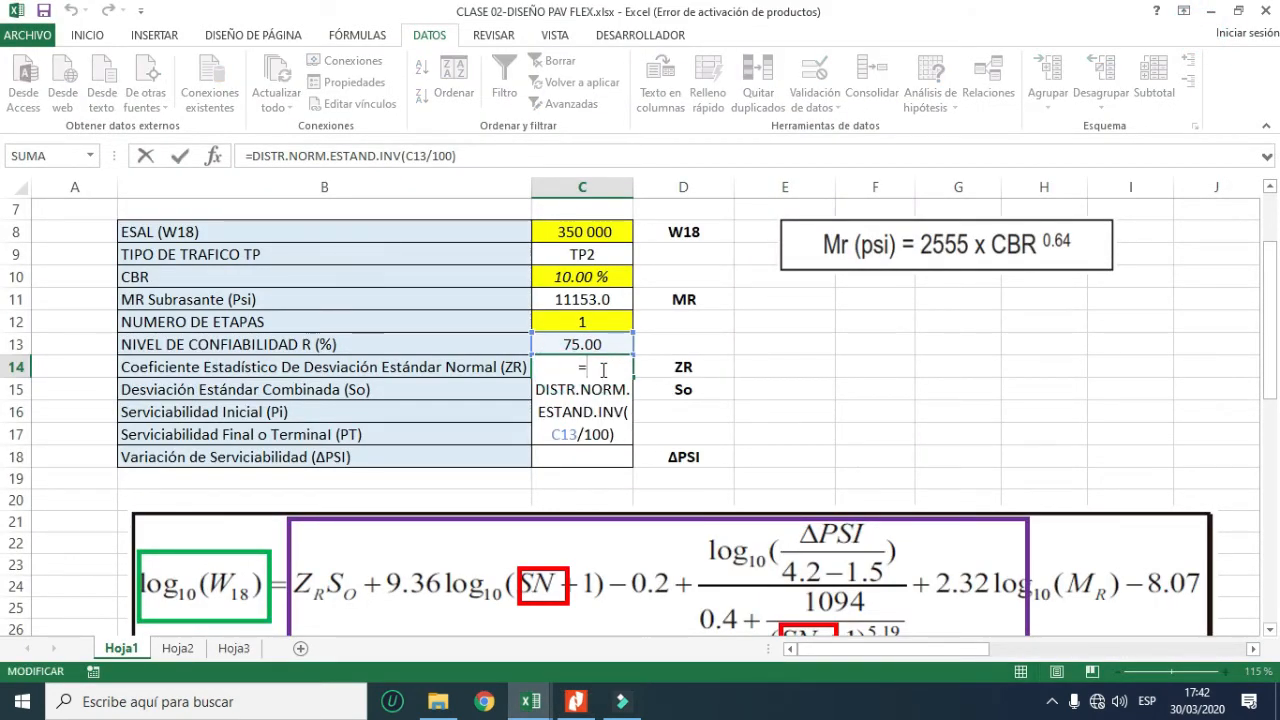
text(-)
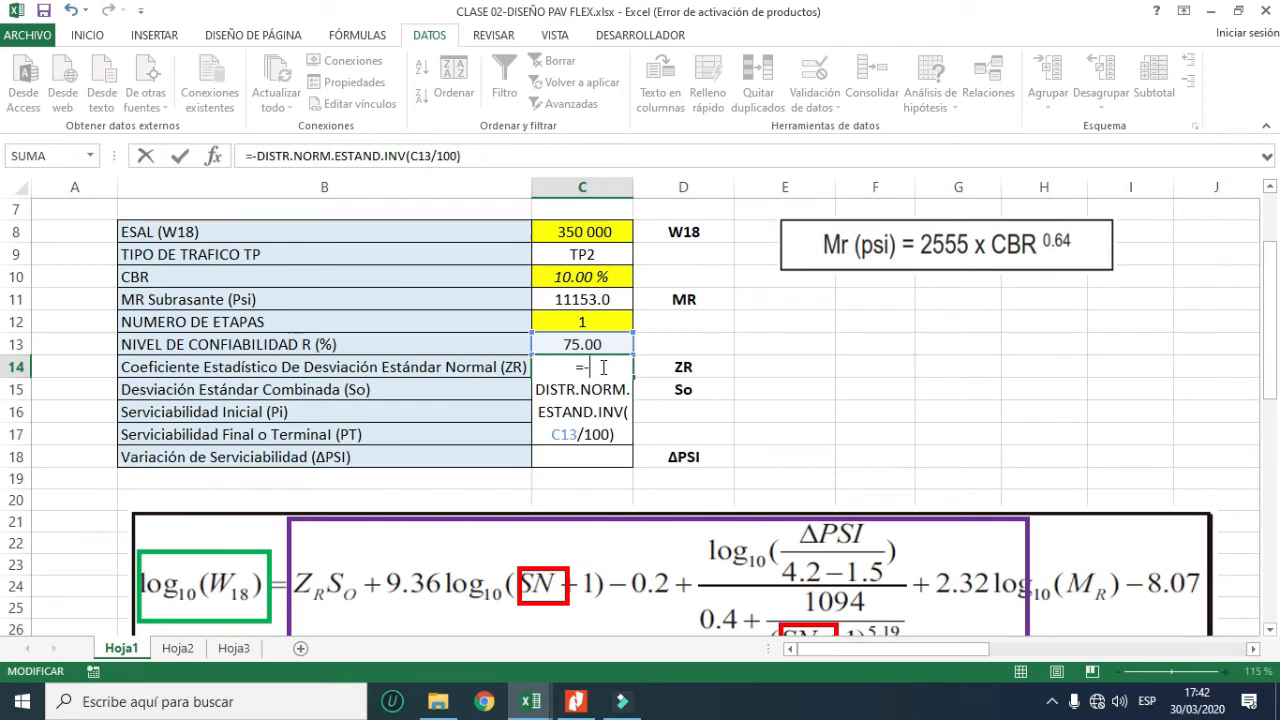
key(Return)
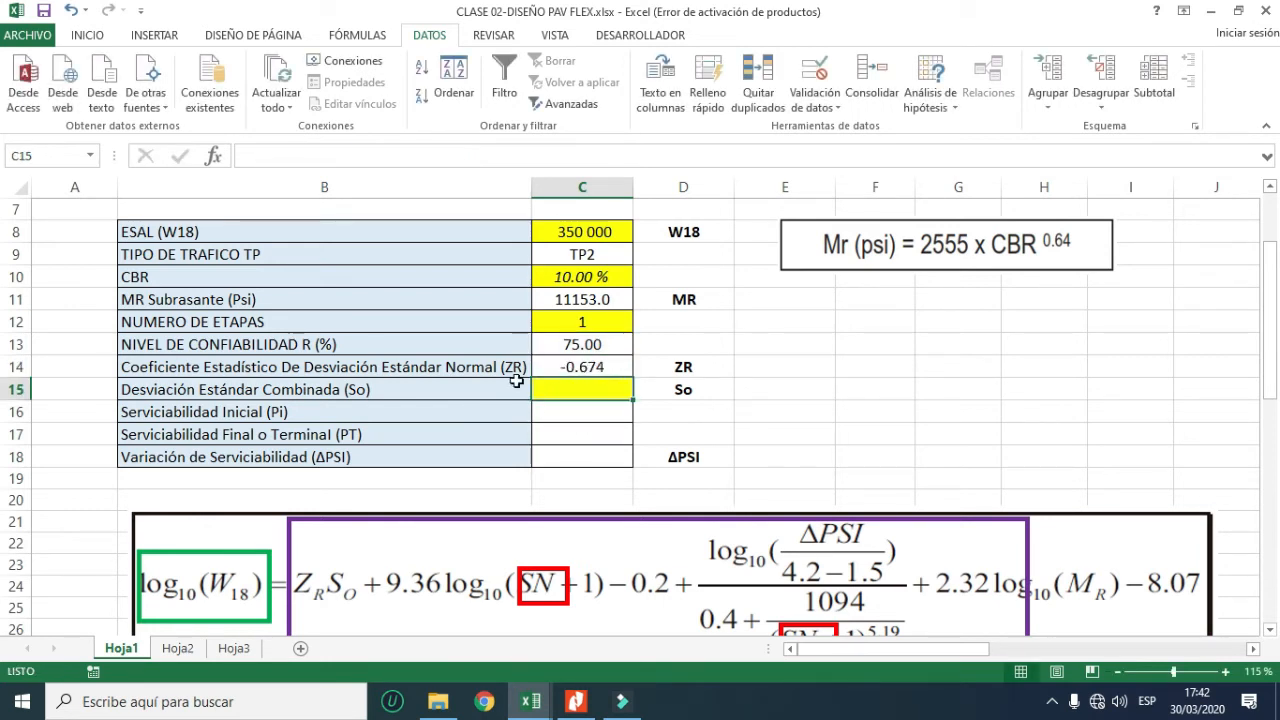
click(564, 367)
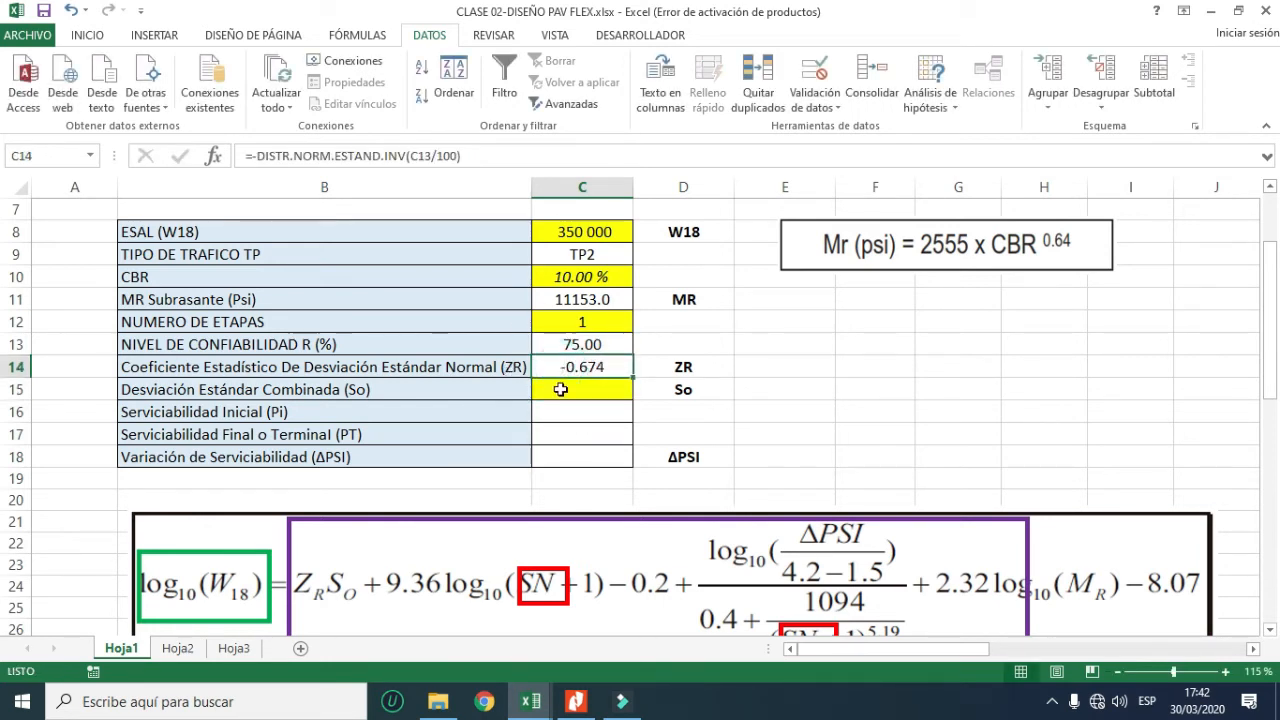
- Look up the recommended range and adopted value for the combined standard deviation (So) of C15 in the Nitro Pro road manual
click(561, 389)
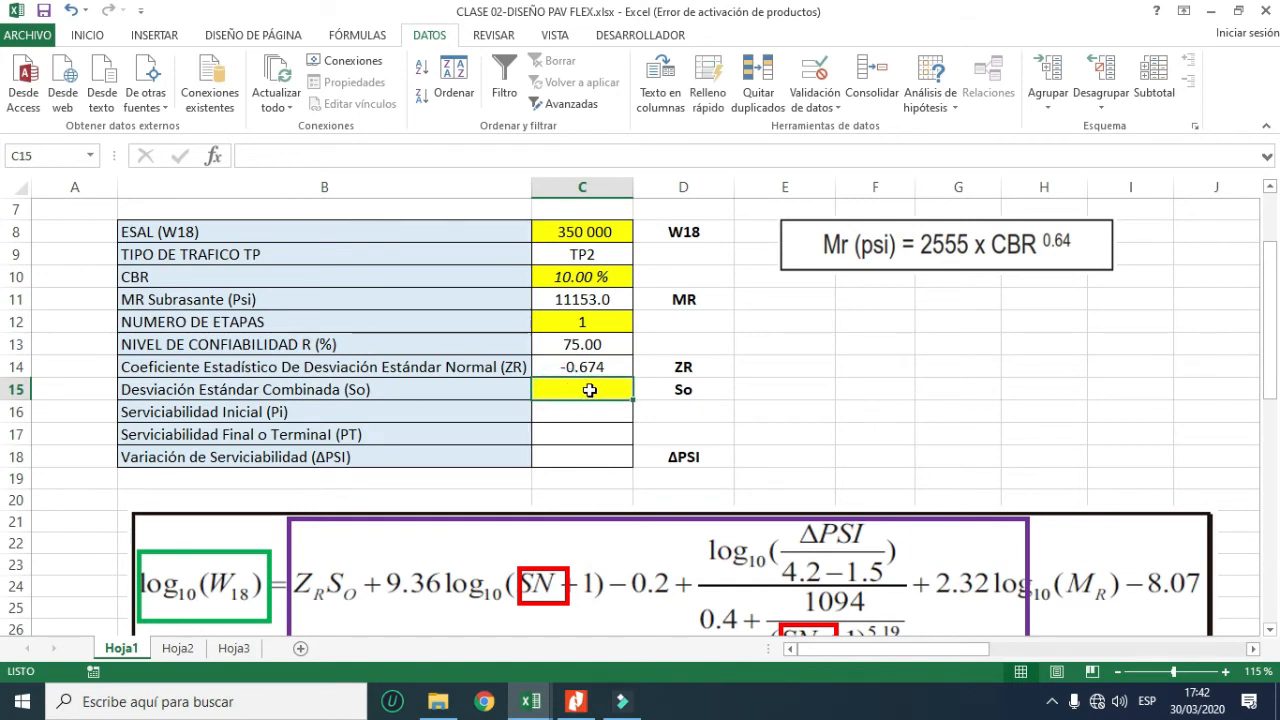
click(306, 389)
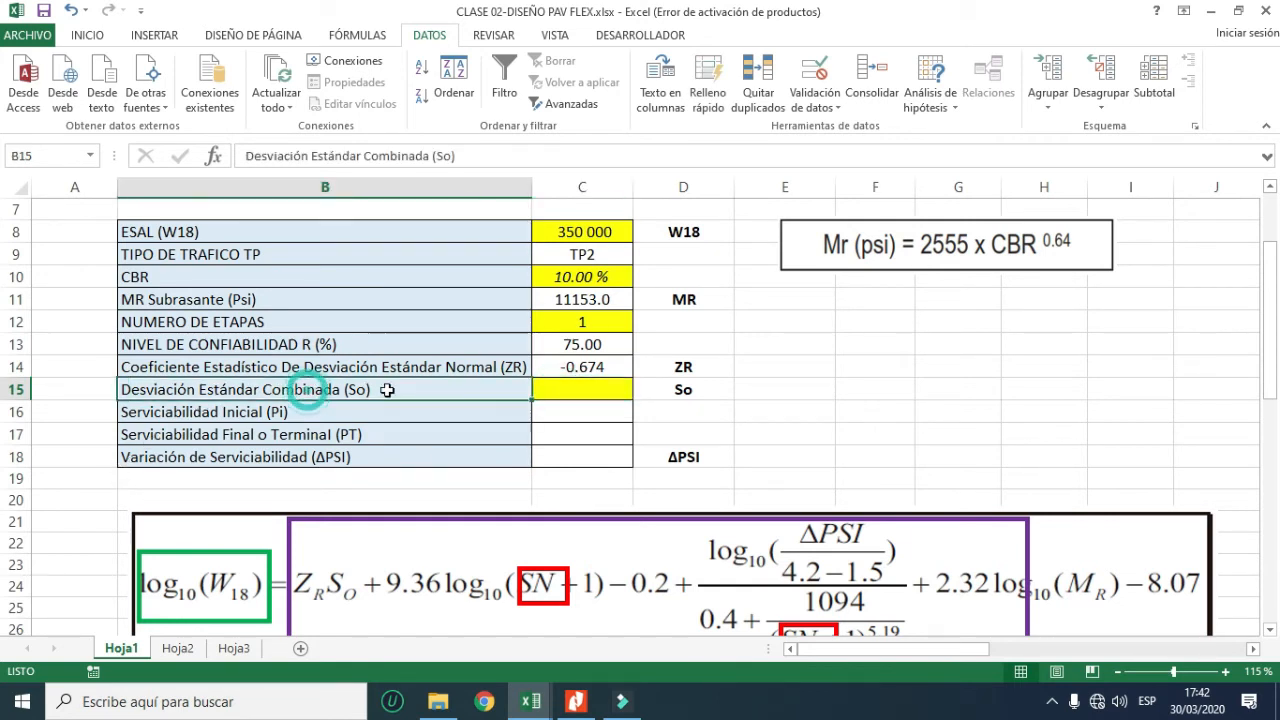
click(562, 388)
click(576, 701)
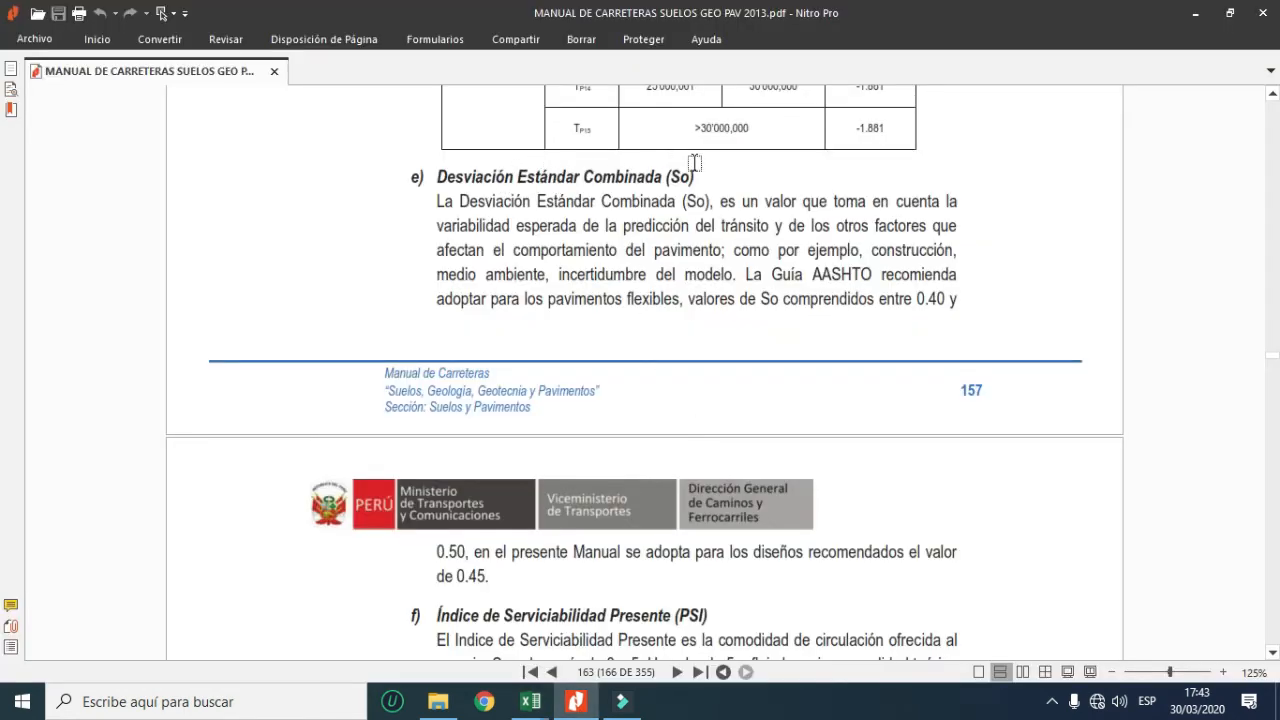
double_click(917, 297)
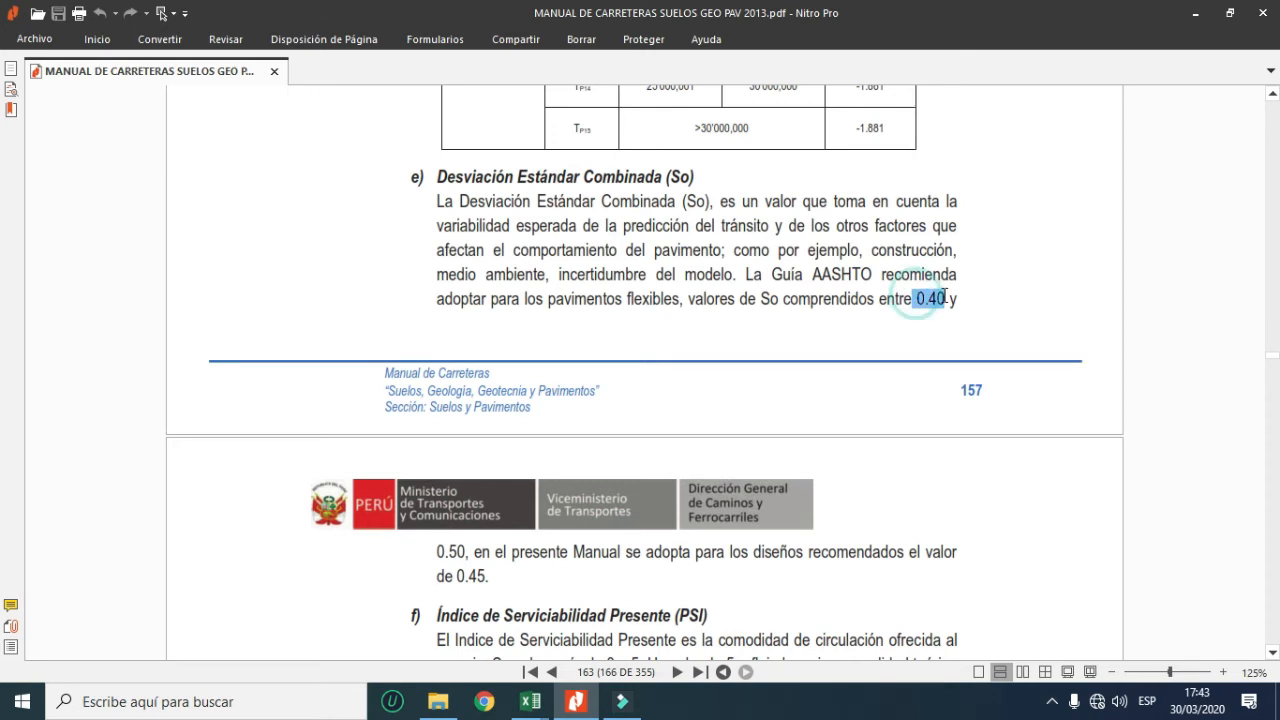
double_click(440, 551)
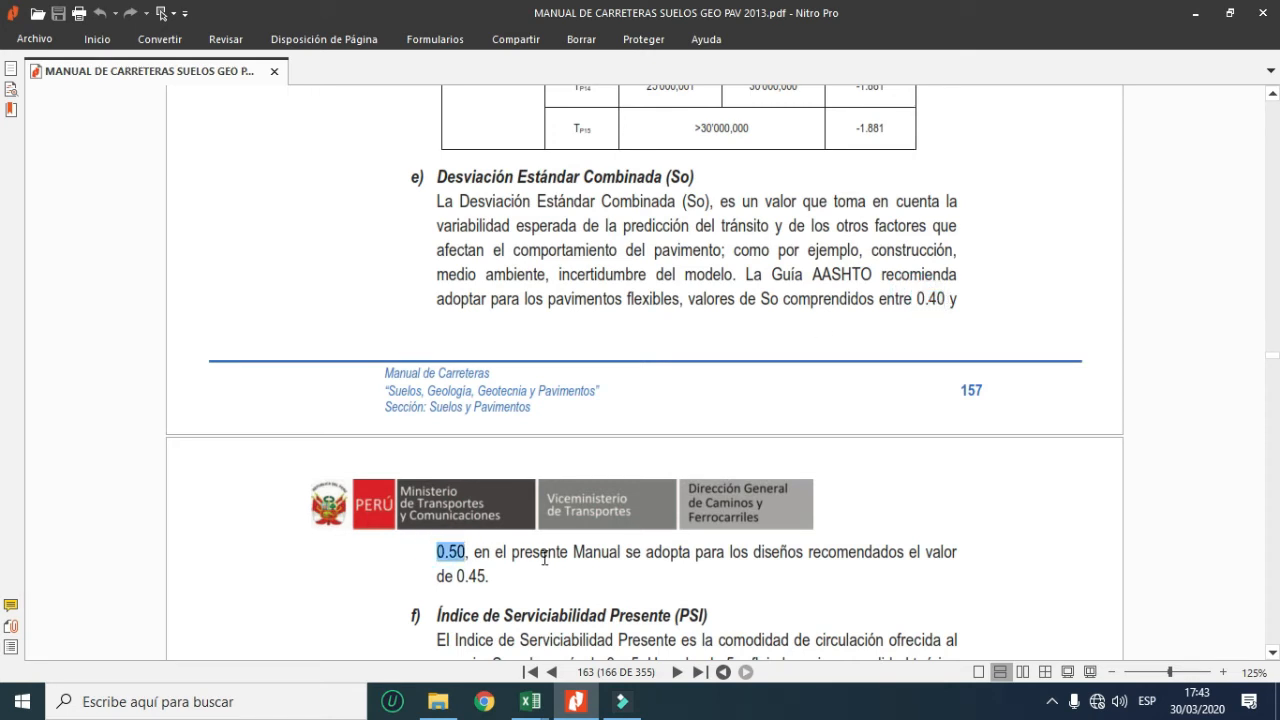
scroll(478, 573, down, 1)
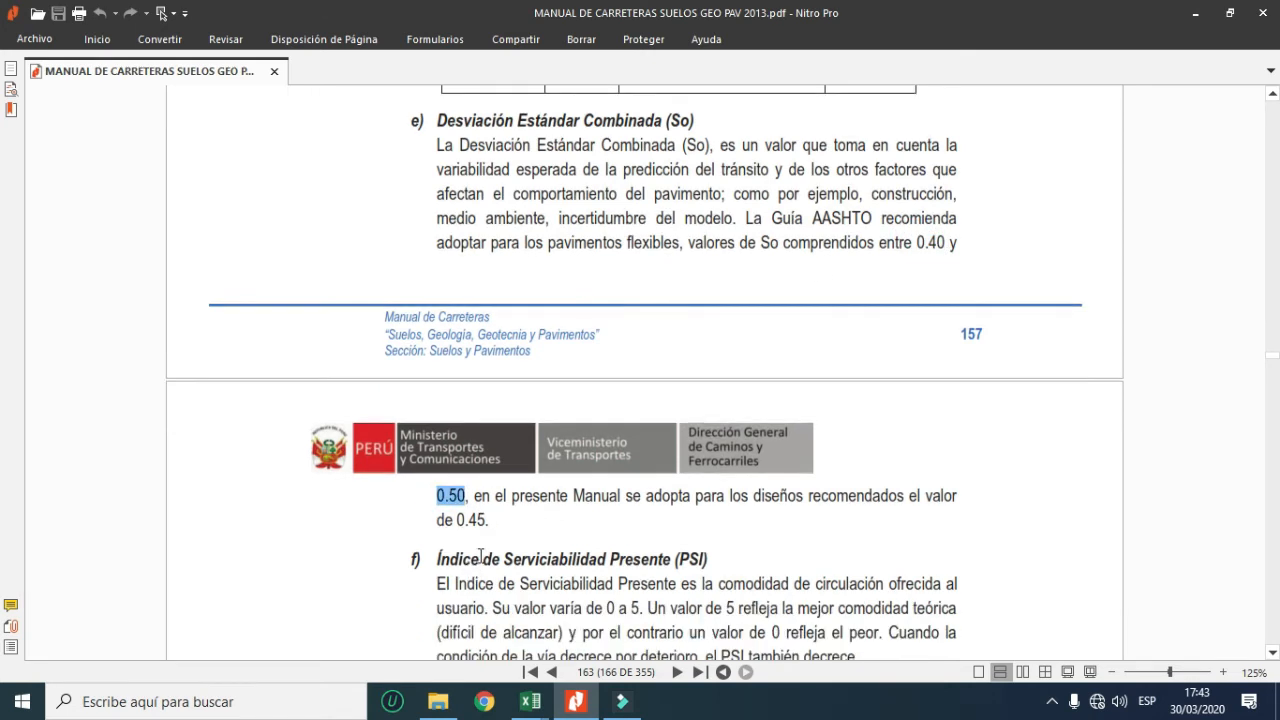
drag(493, 524, 458, 521)
click(506, 518)
- In the Excel workbook, restrict C15 to a drop-down list validation sourced from the combined standard deviation values in W9:W19
click(1199, 14)
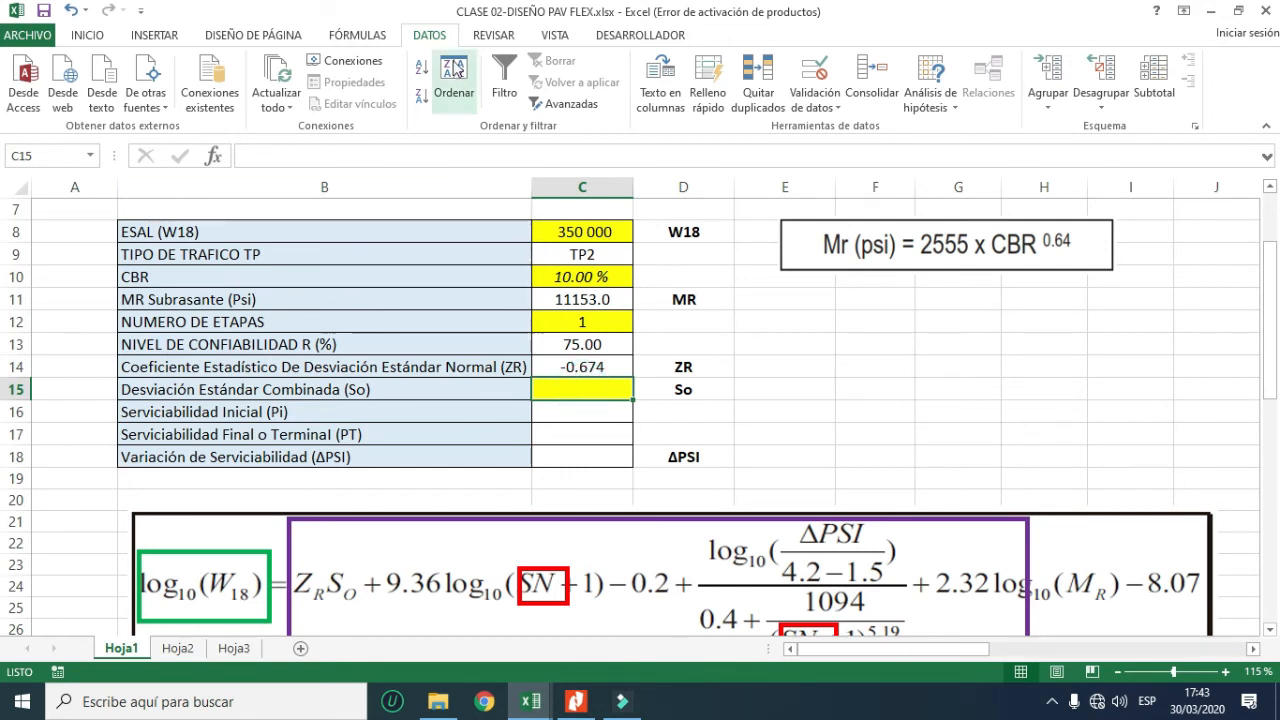
click(815, 104)
click(831, 129)
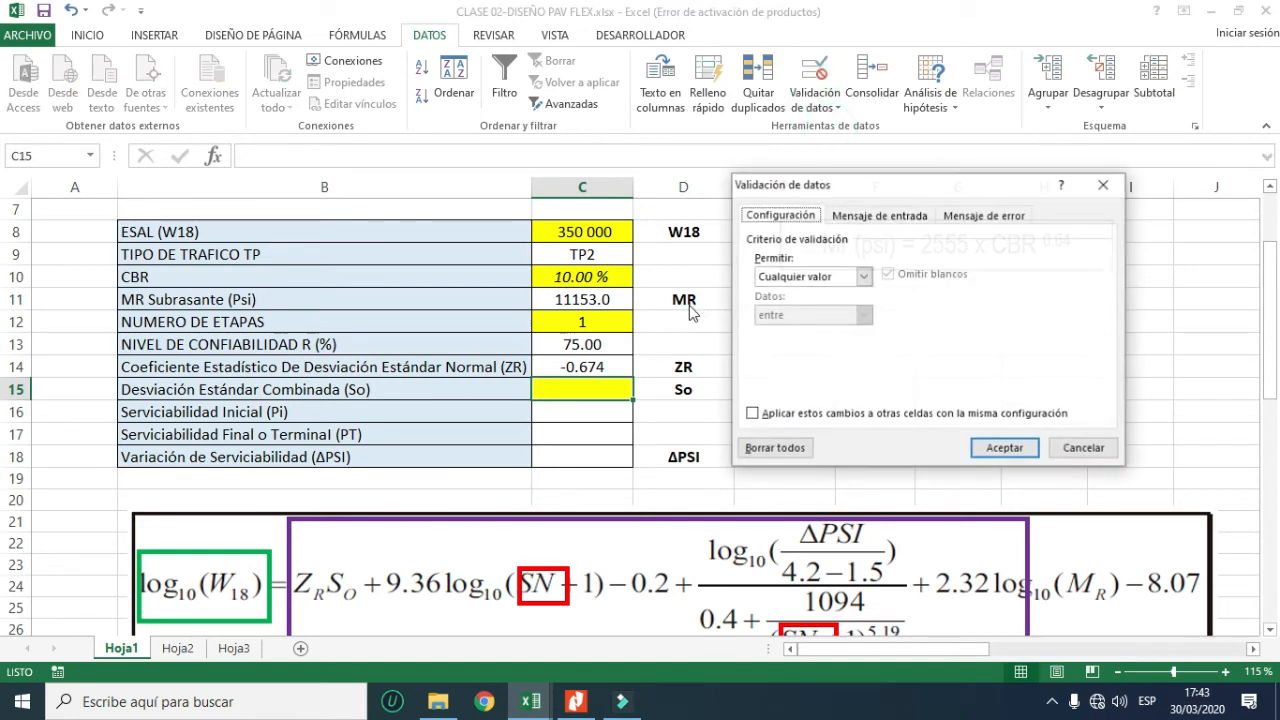
click(805, 276)
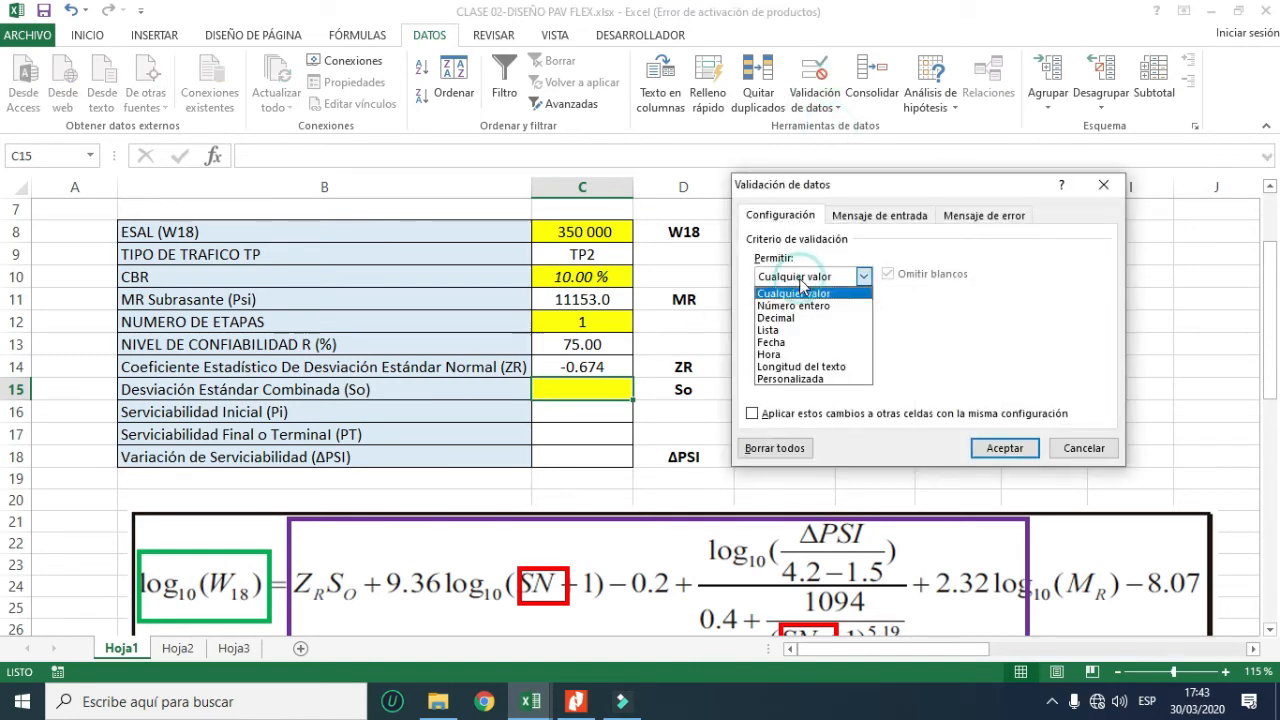
click(775, 330)
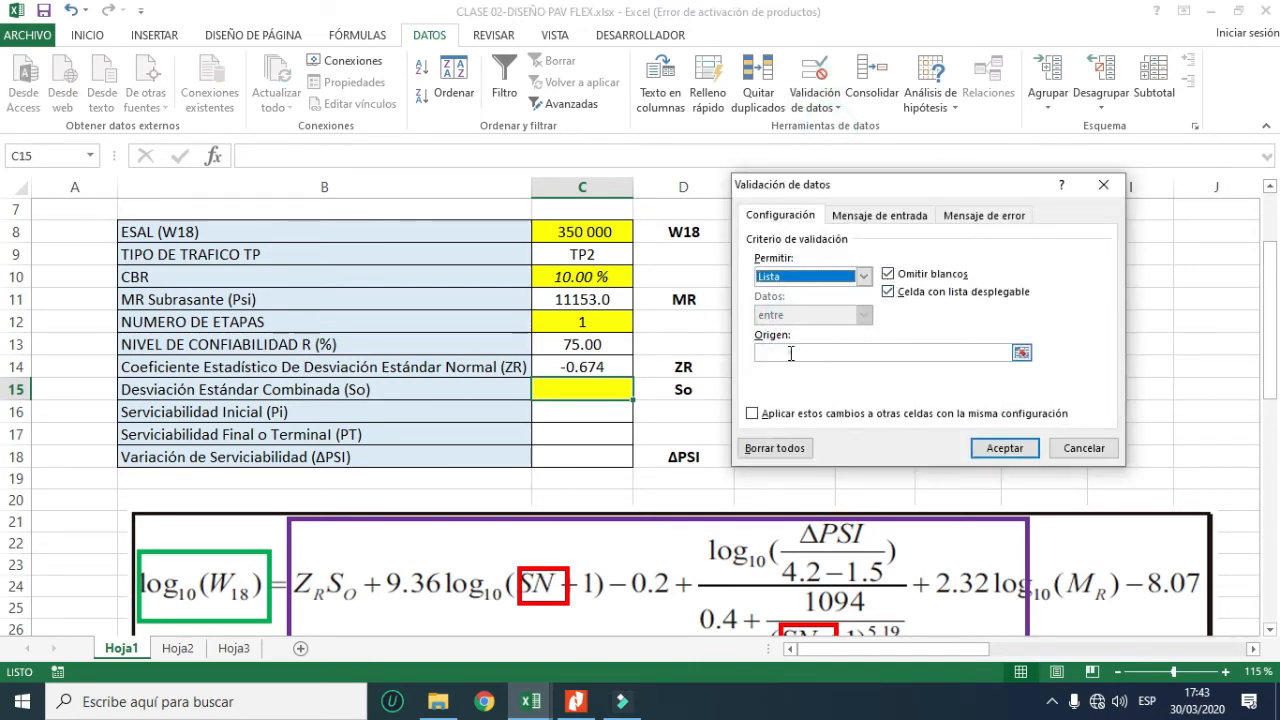
click(790, 353)
drag(972, 650, 1233, 611)
drag(785, 190, 825, 189)
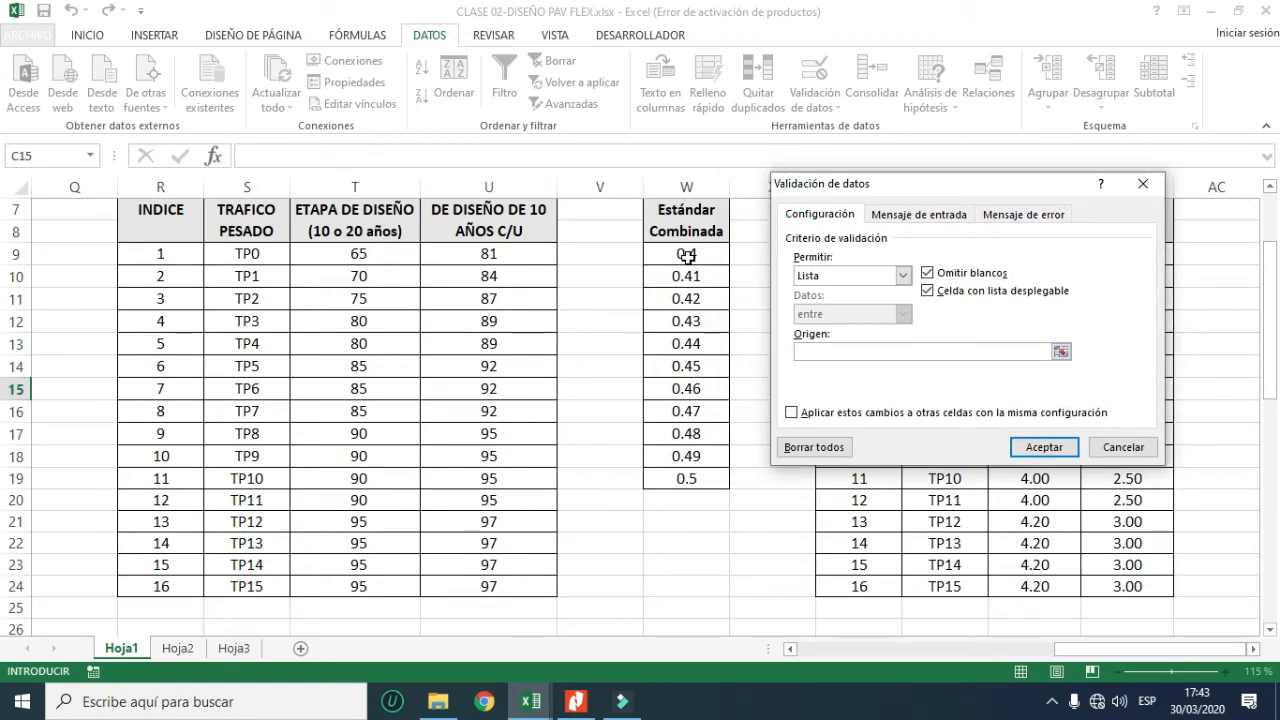
drag(687, 257, 686, 478)
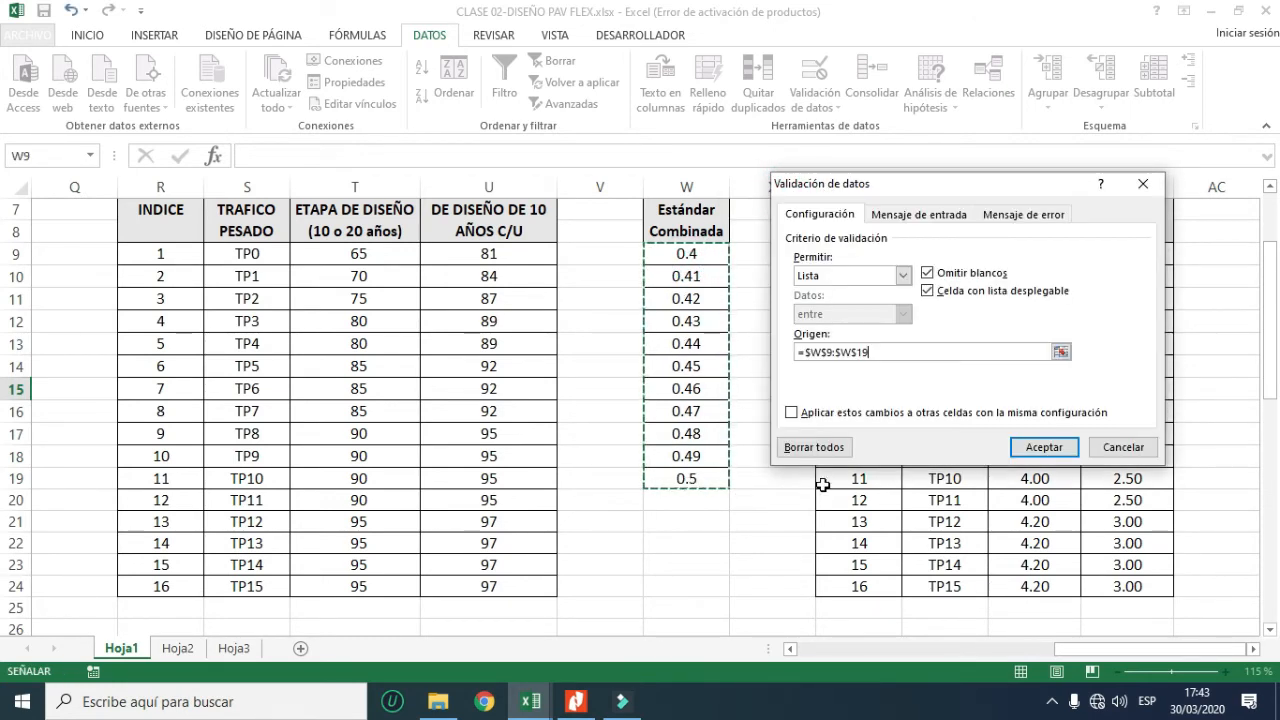
click(1027, 452)
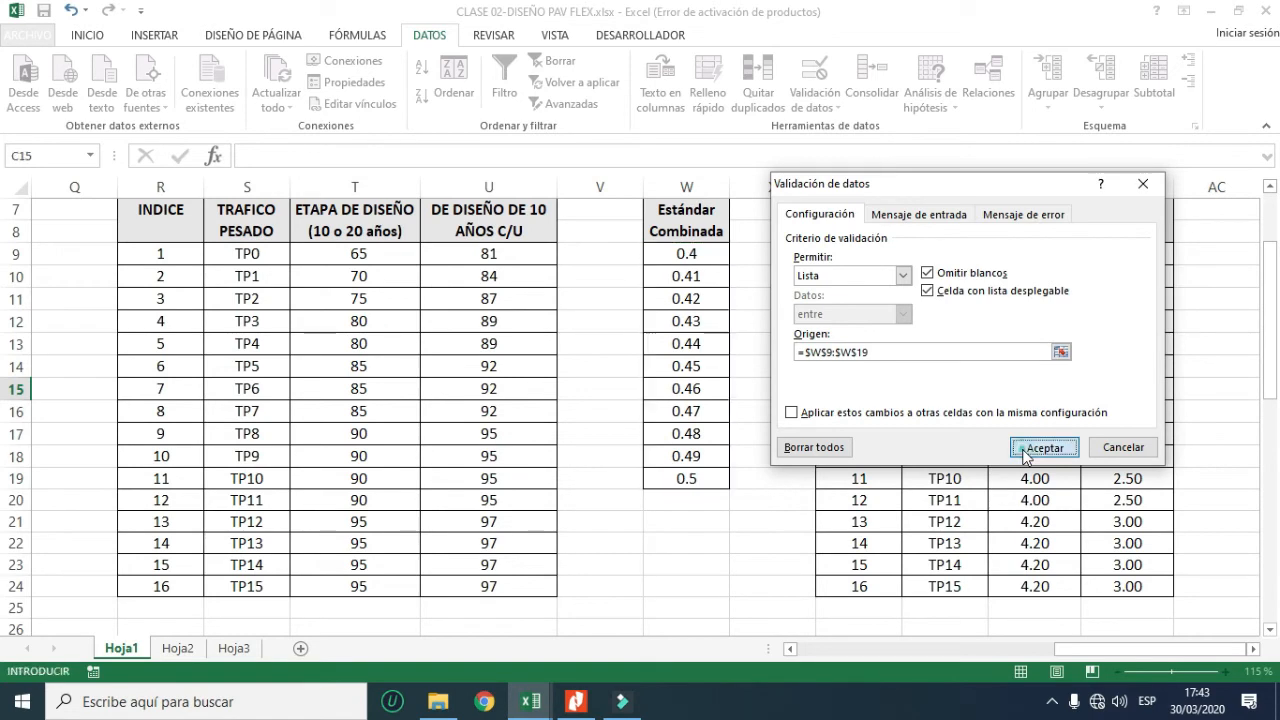
- Choose 0.45 from the C15 list as the combined standard deviation (So)
drag(1025, 660, 795, 650)
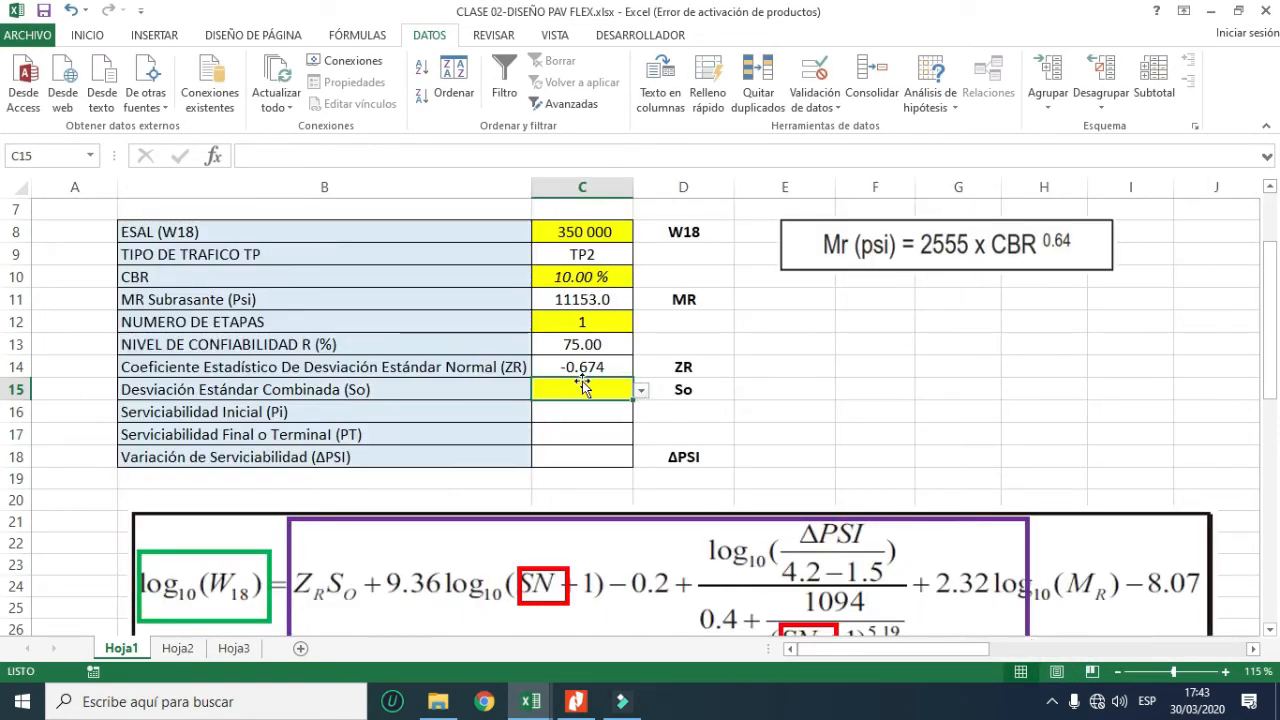
click(641, 390)
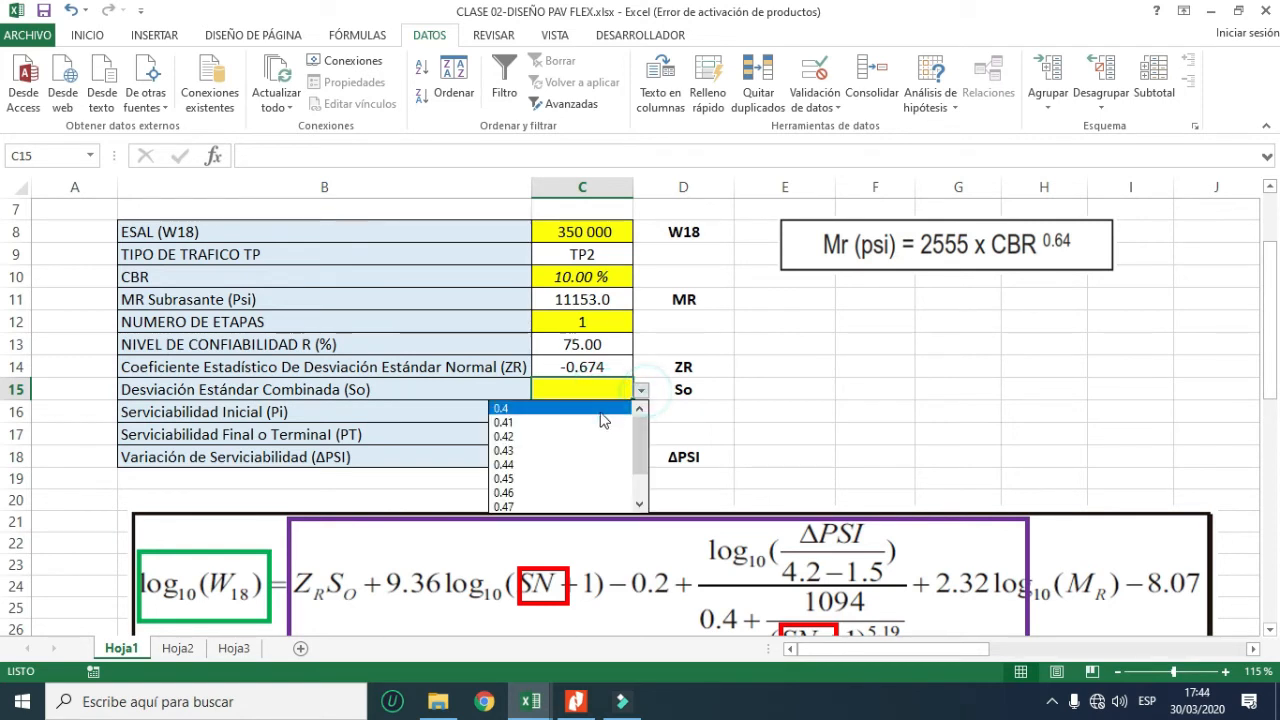
click(641, 495)
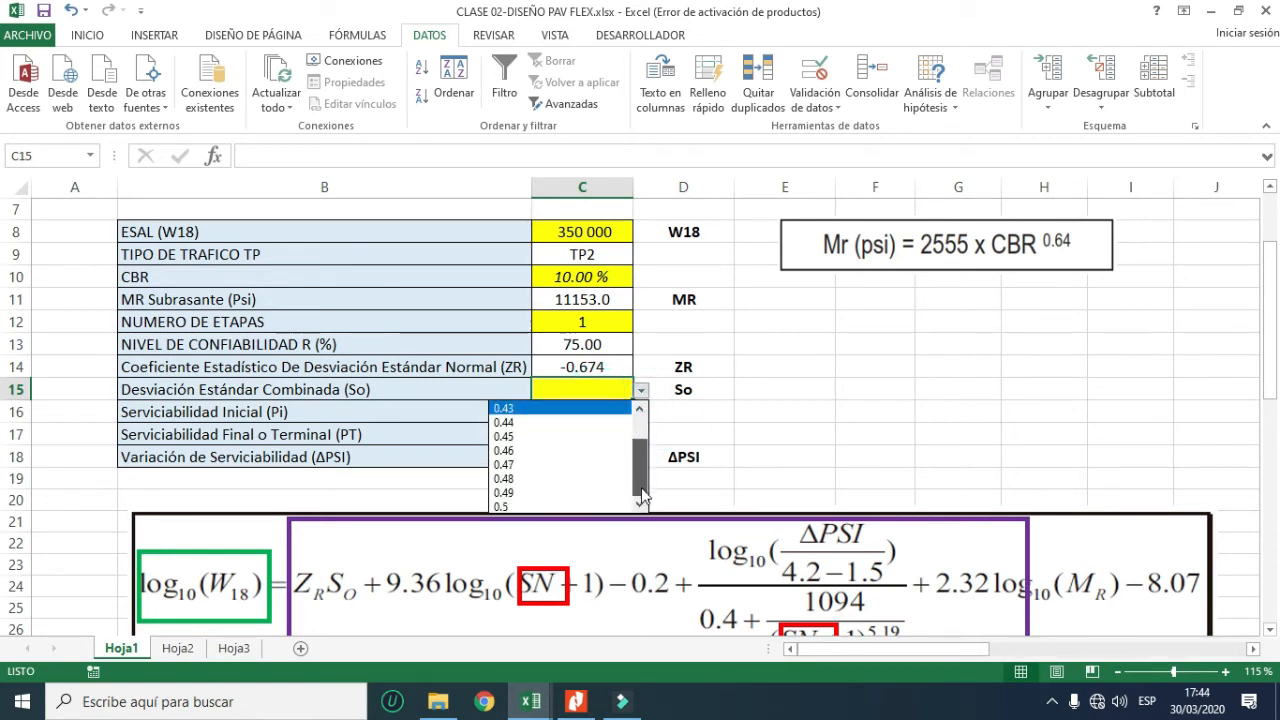
drag(643, 495, 652, 427)
click(641, 490)
click(505, 438)
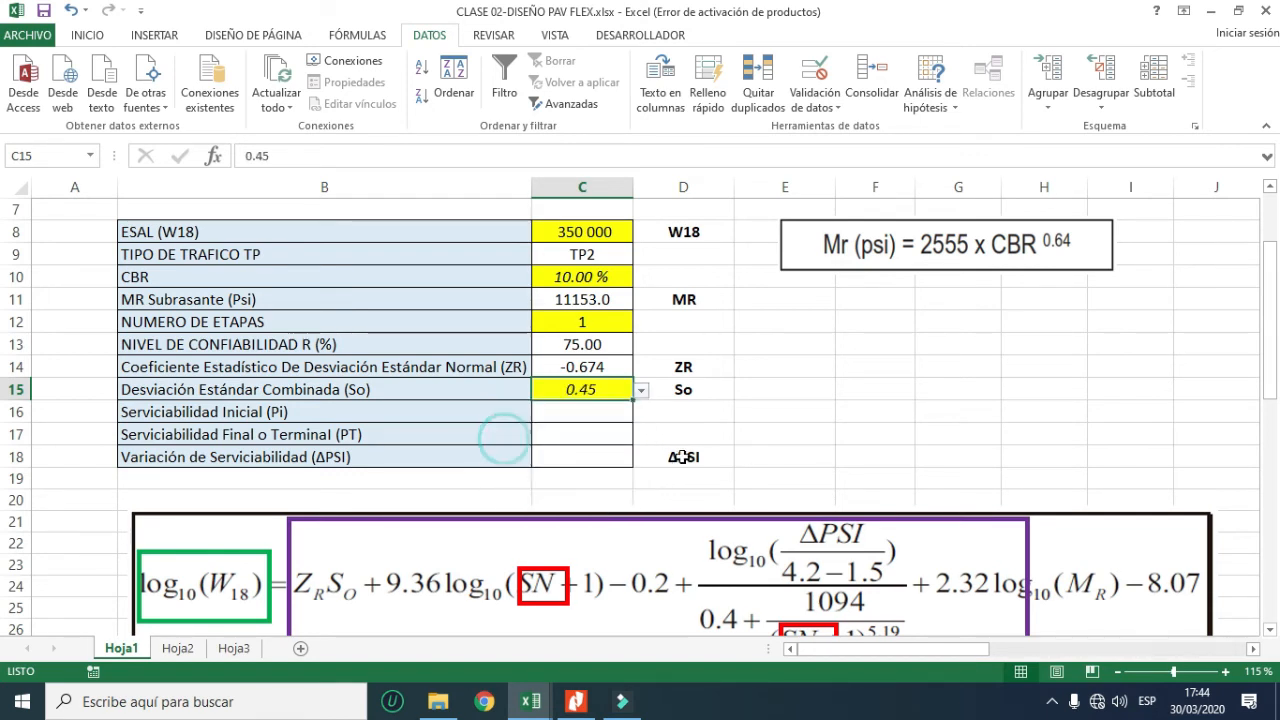
click(751, 415)
- Examine the serviceability table in Y6:AB24, comparing initial (Pi) and final or terminal values by heavy traffic type
click(596, 418)
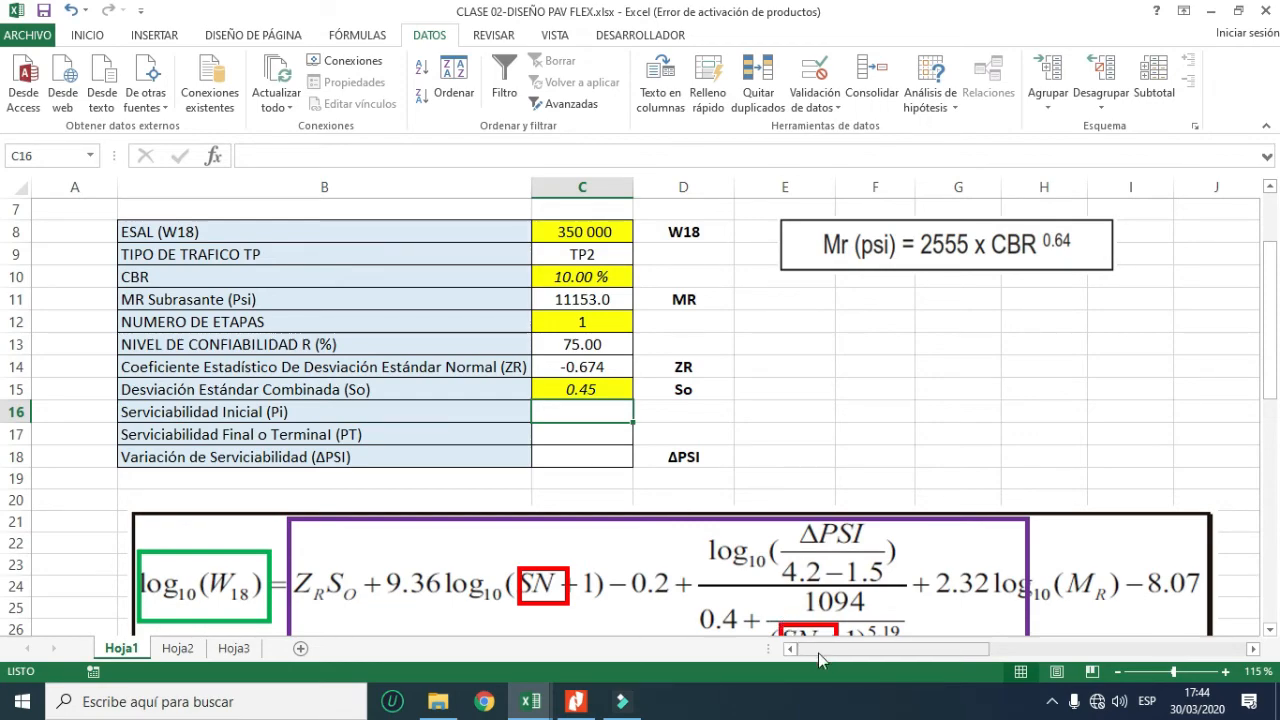
drag(818, 650, 1110, 615)
scroll(1198, 591, up, 1)
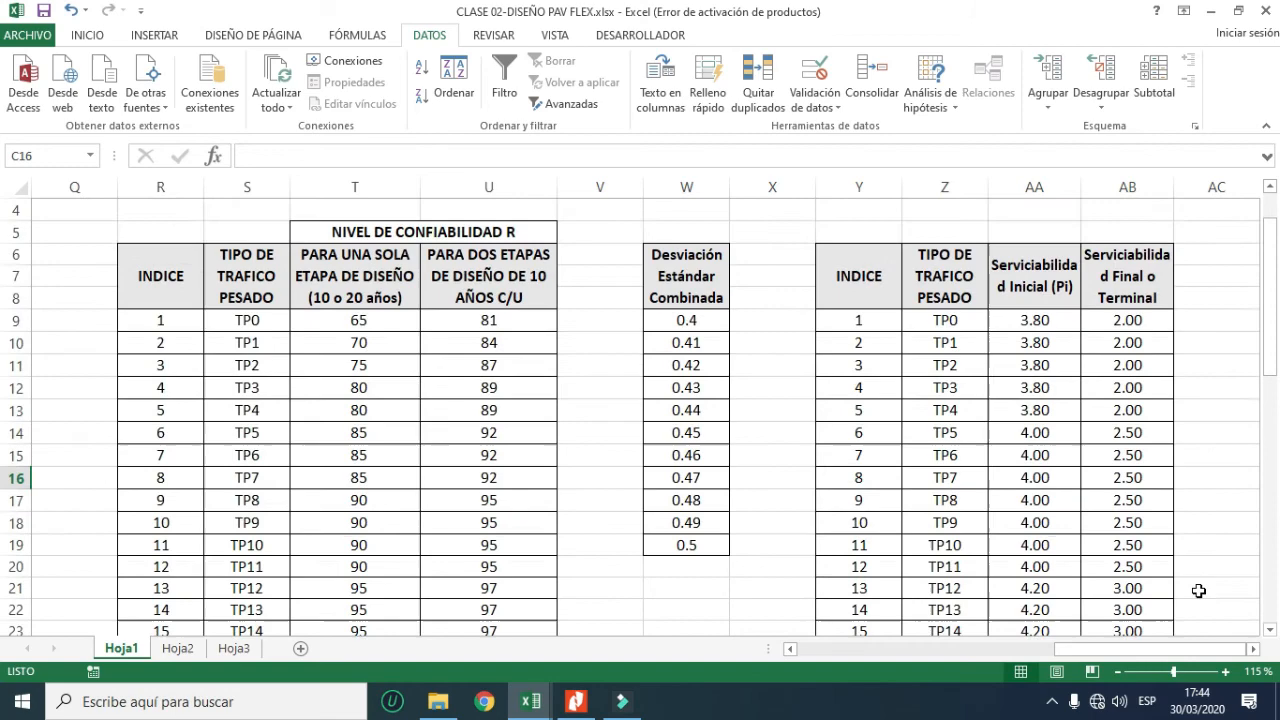
click(1252, 648)
click(1252, 648)
click(1252, 648)
scroll(671, 283, down, 1)
drag(682, 254, 714, 586)
scroll(775, 347, up, 1)
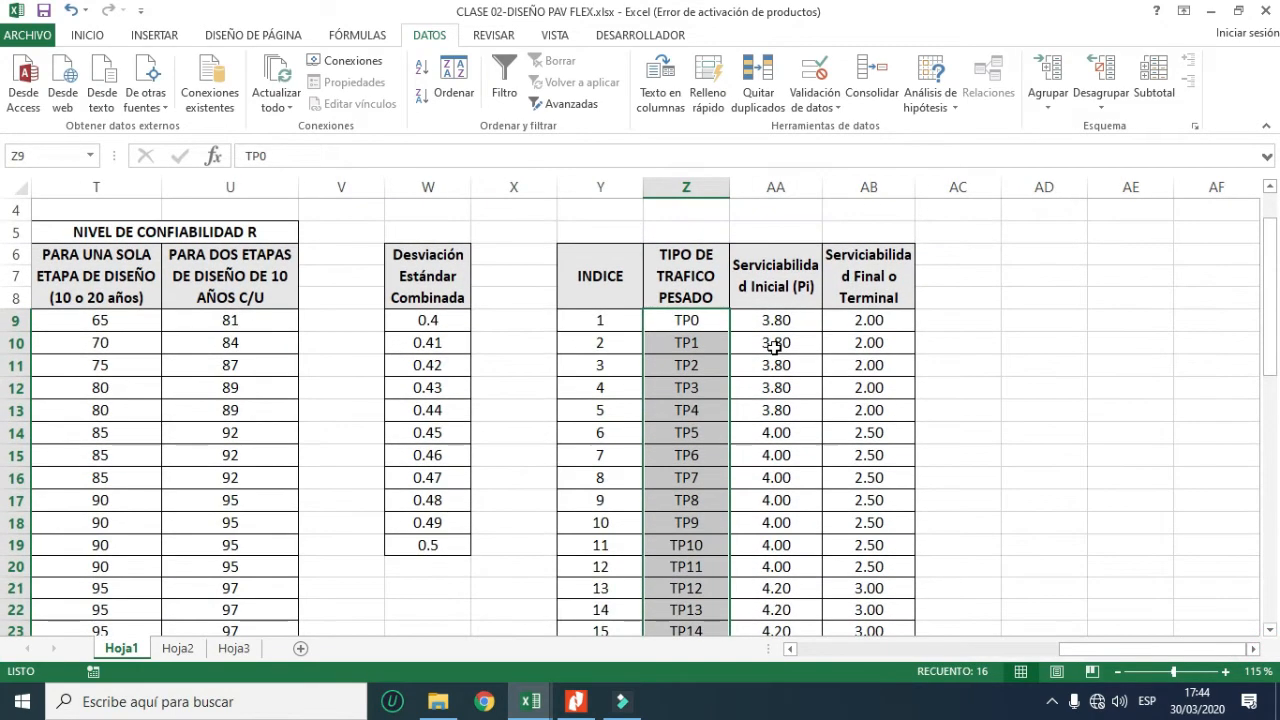
drag(771, 322, 768, 572)
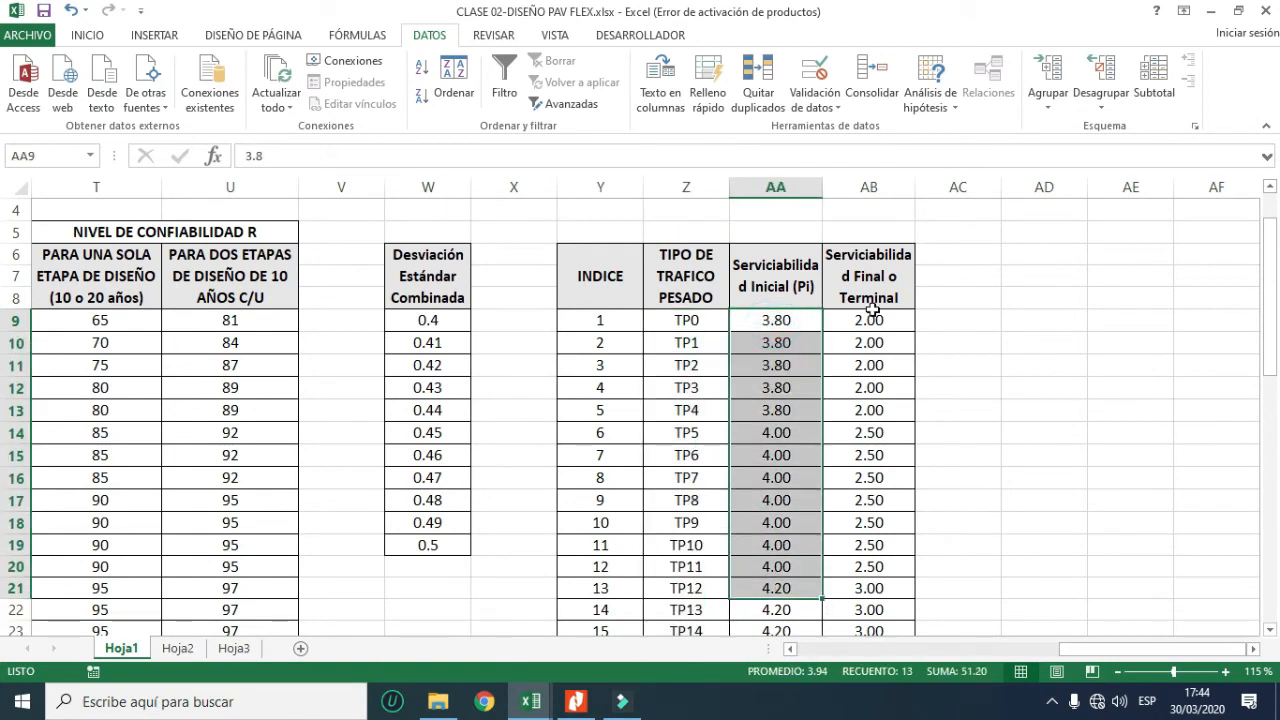
click(866, 276)
click(866, 320)
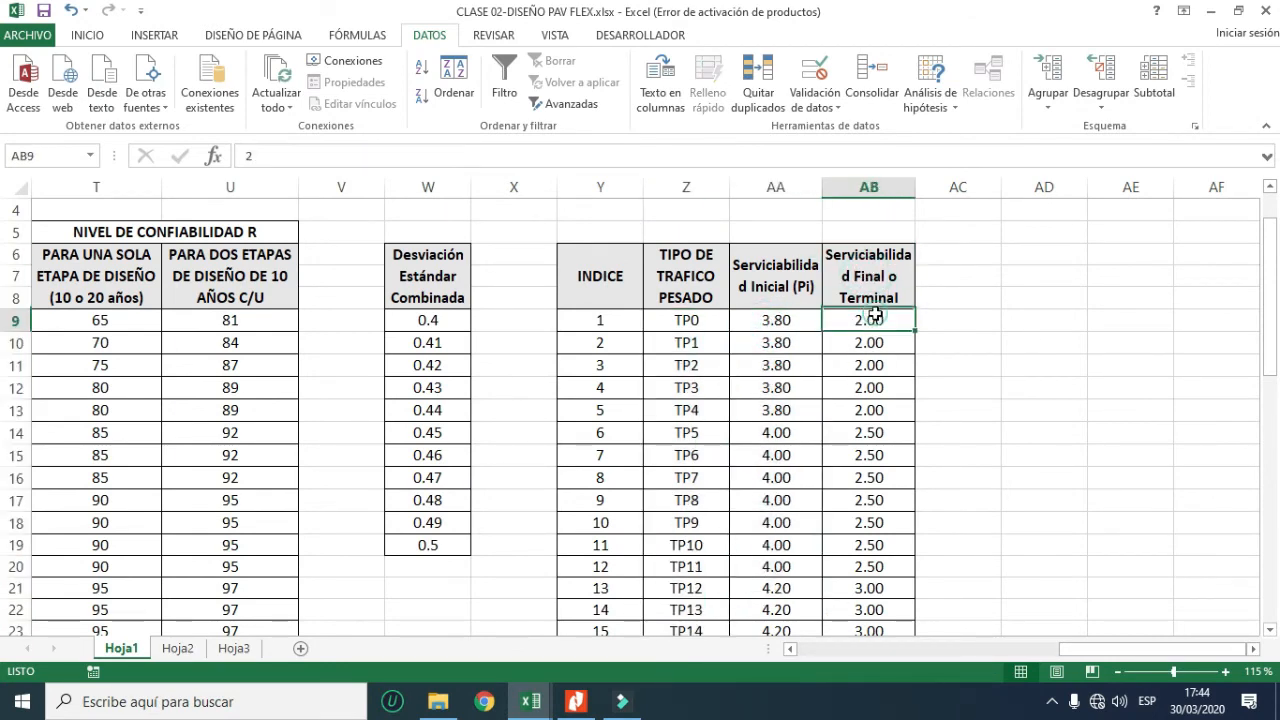
click(866, 432)
drag(1112, 655, 1108, 656)
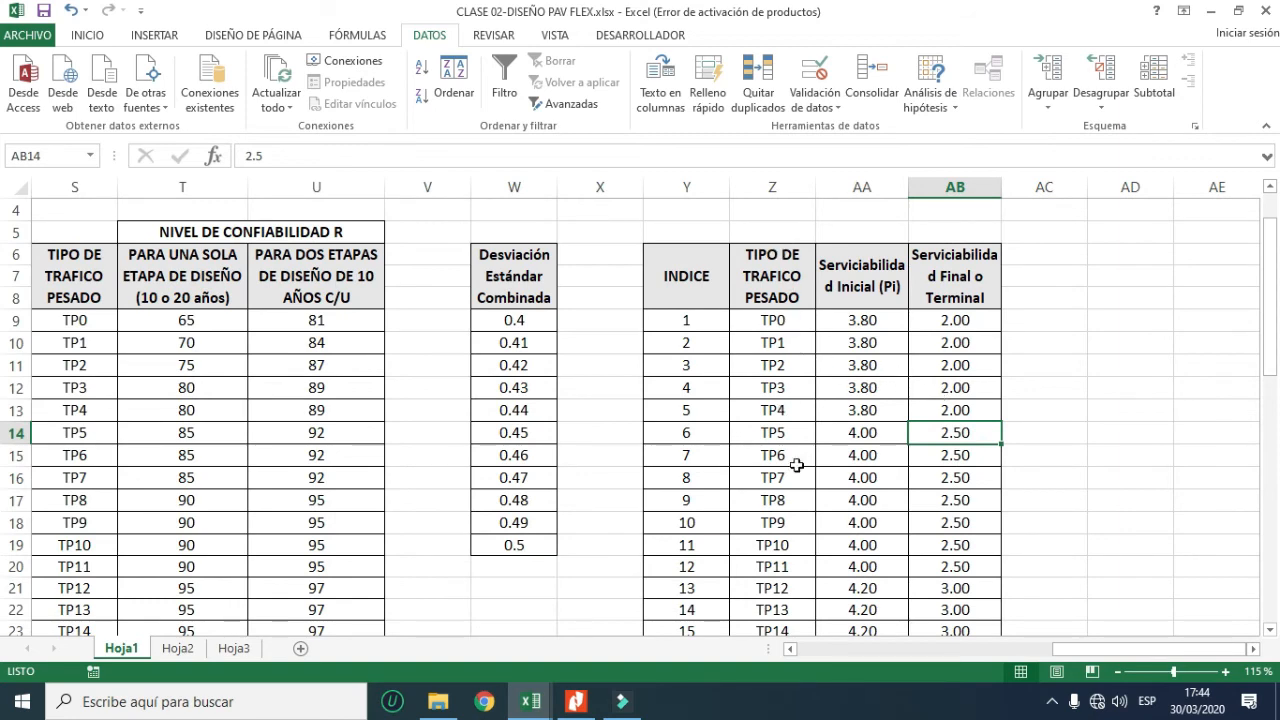
- Start an INDICE formula in C16 for the initial serviceability (Pi), with AA9:AA24 as its array
drag(1053, 655, 800, 650)
click(681, 495)
click(582, 478)
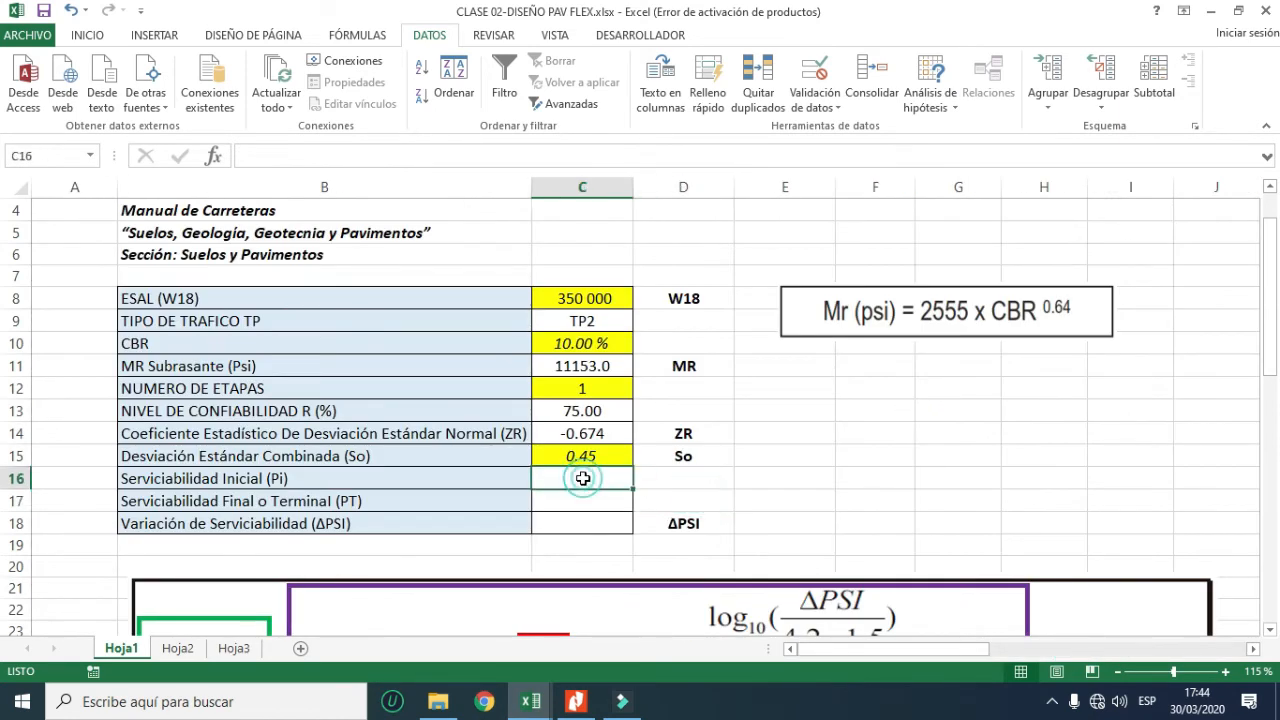
text(=ind)
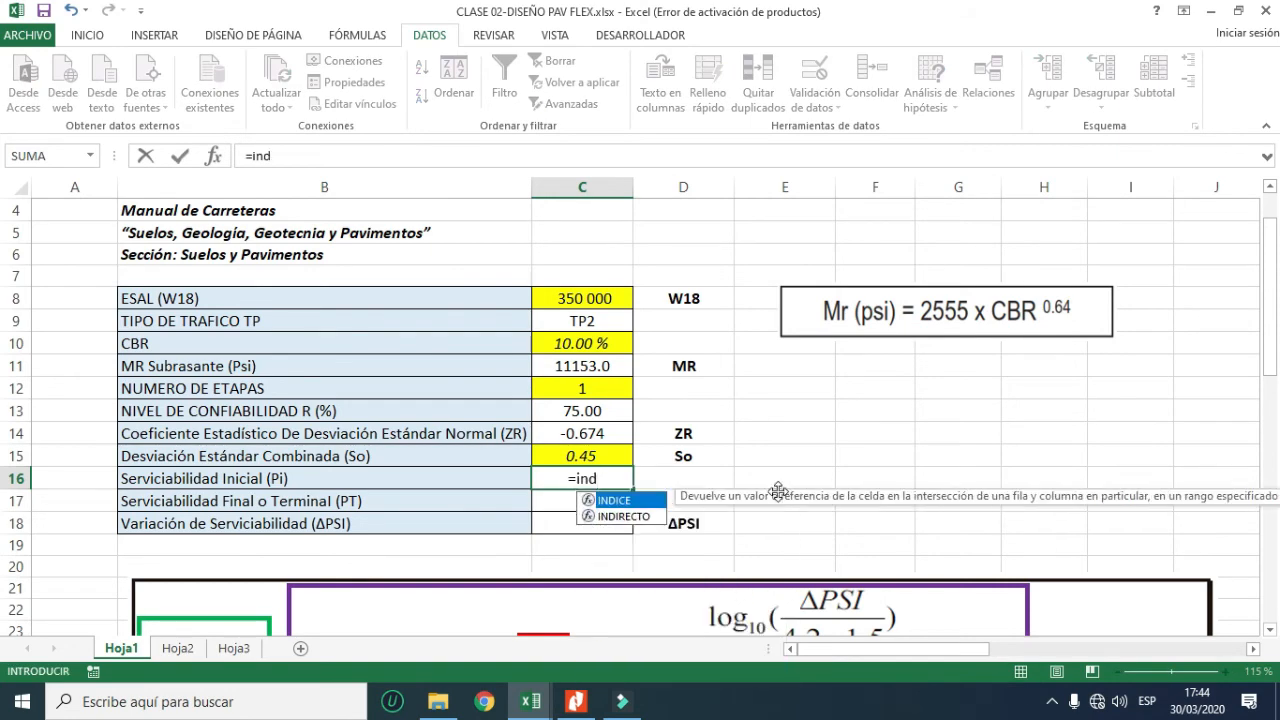
key(Tab)
drag(960, 649, 1218, 649)
scroll(1100, 503, down, 1)
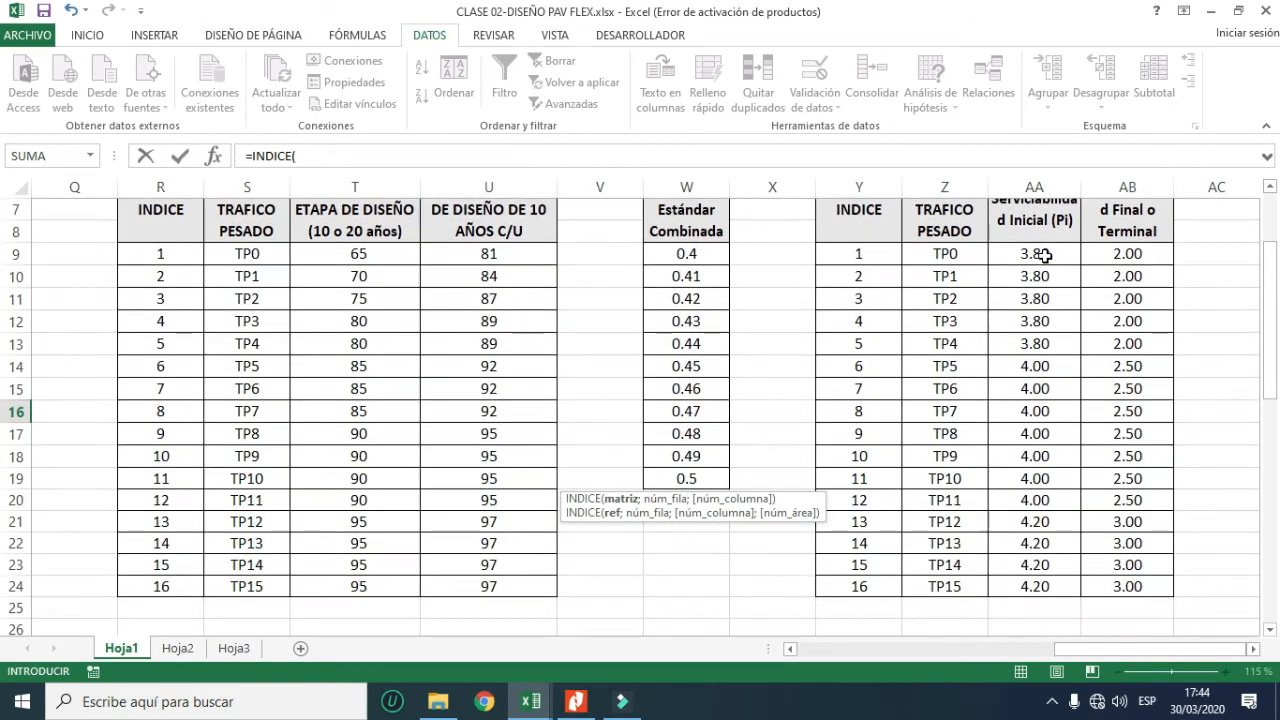
scroll(1057, 278, up, 1)
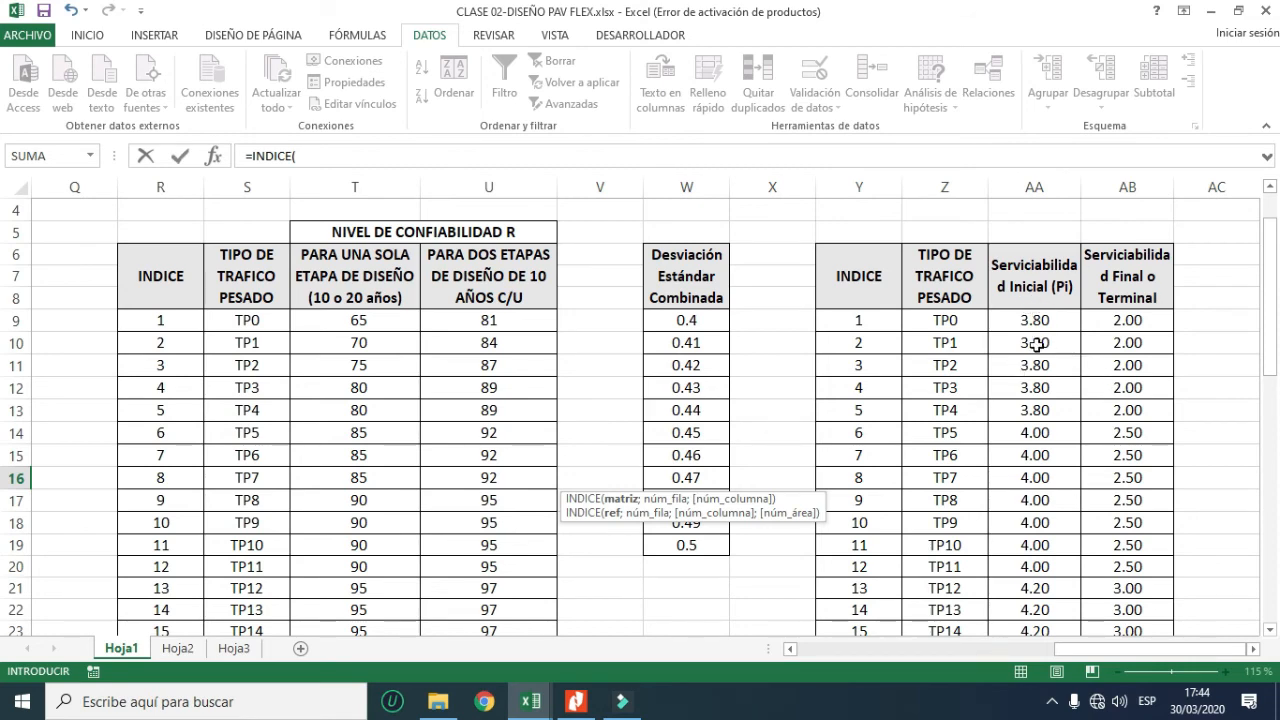
scroll(1034, 344, down, 1)
drag(1040, 260, 1040, 590)
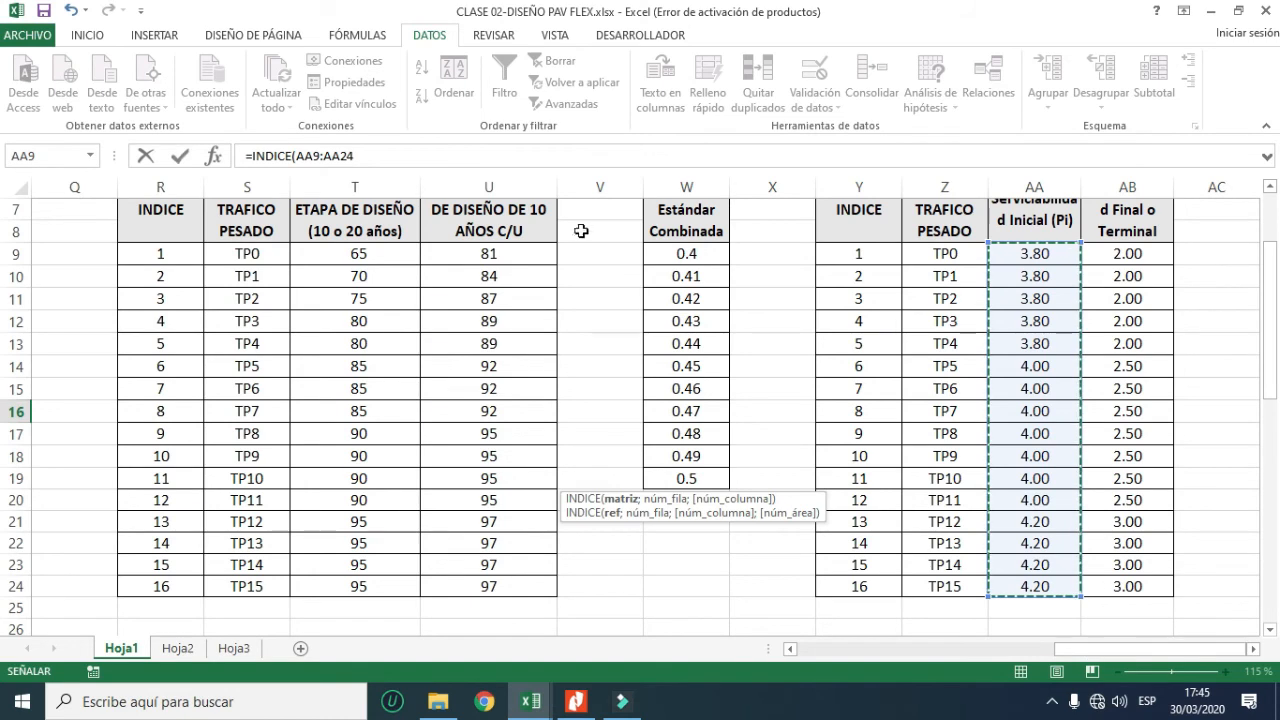
click(419, 158)
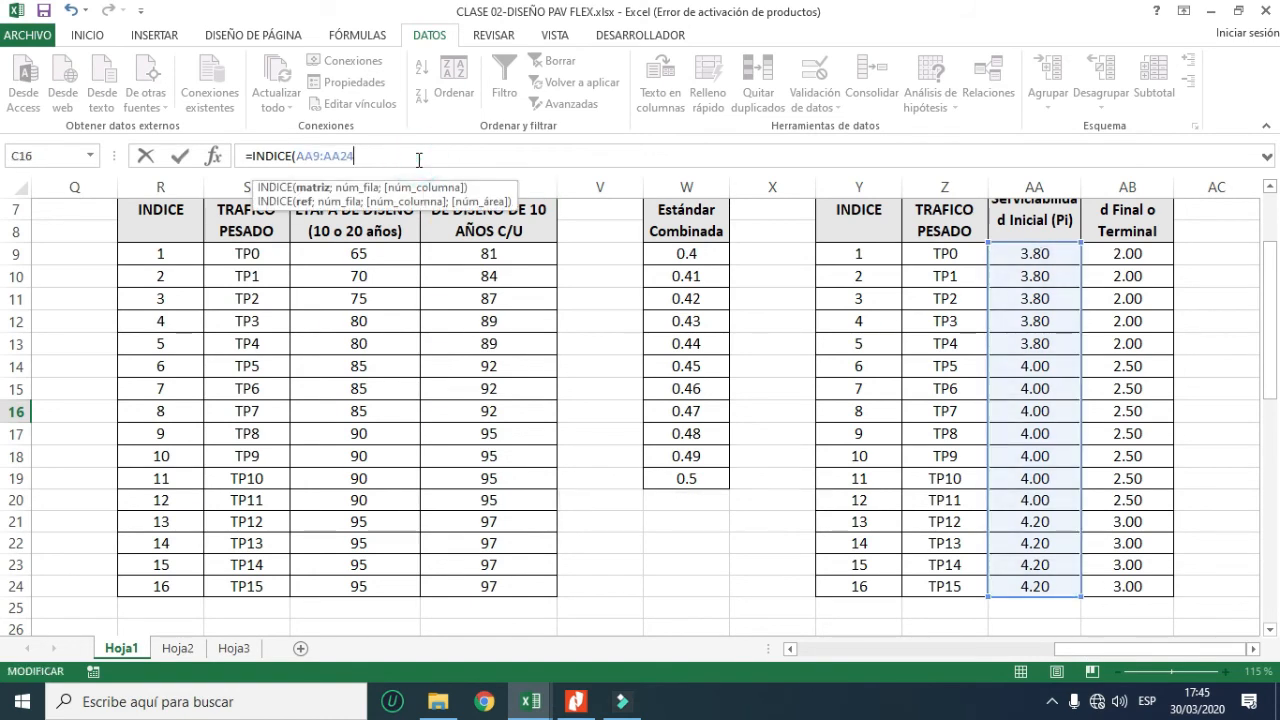
text(;)
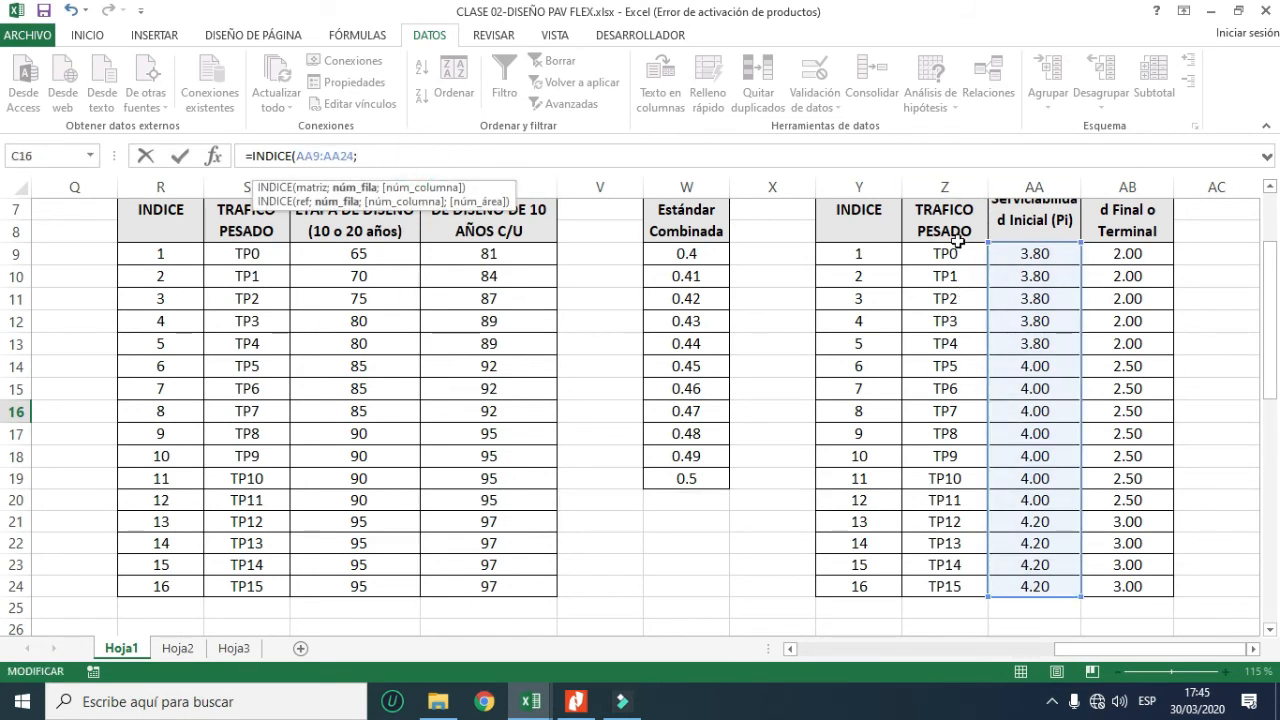
- Complete the C16 formula as =INDICE(AA9:AA24;K9;1) and check it against the TP2 row of the serviceability table
scroll(957, 241, up, 1)
scroll(950, 320, down, 1)
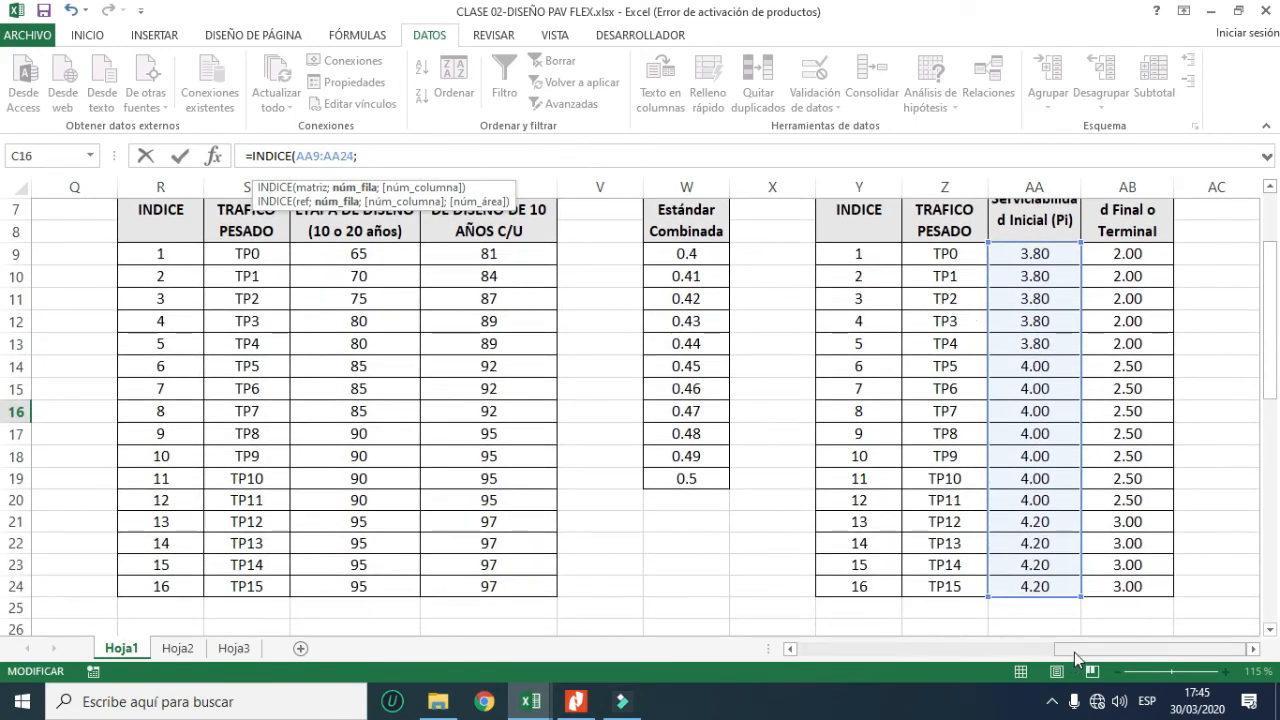
drag(1074, 652, 877, 652)
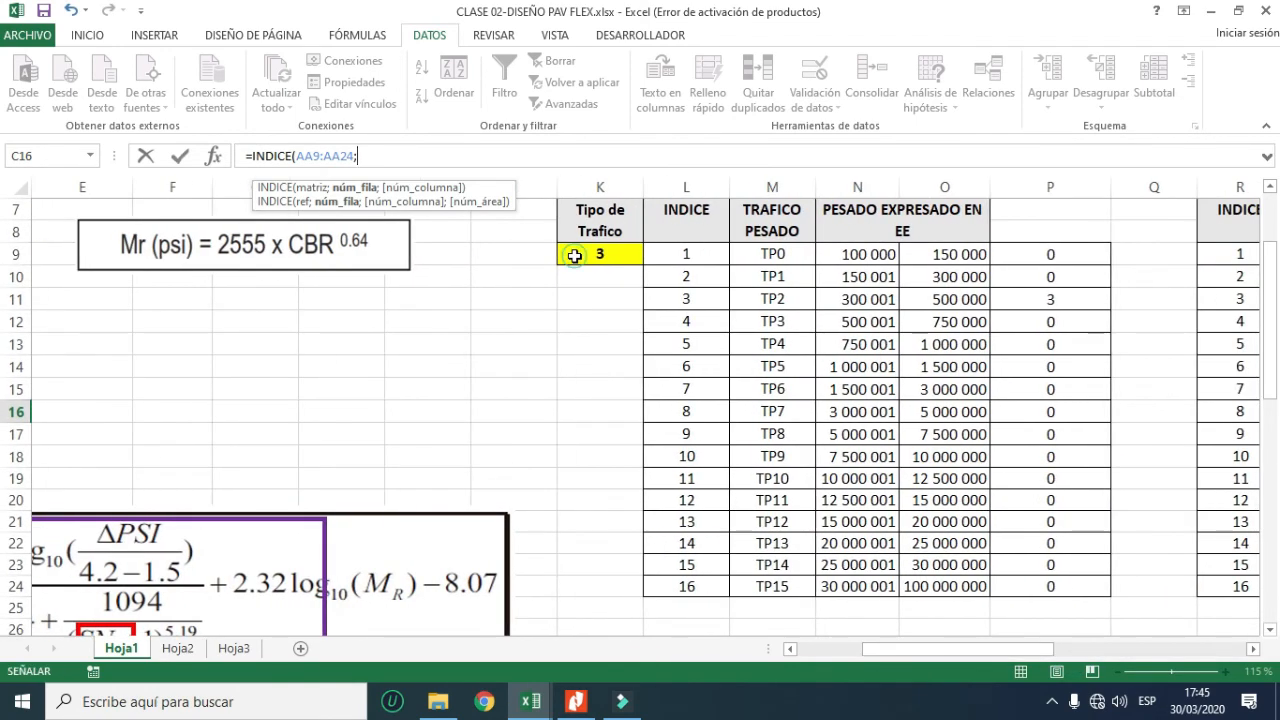
click(575, 256)
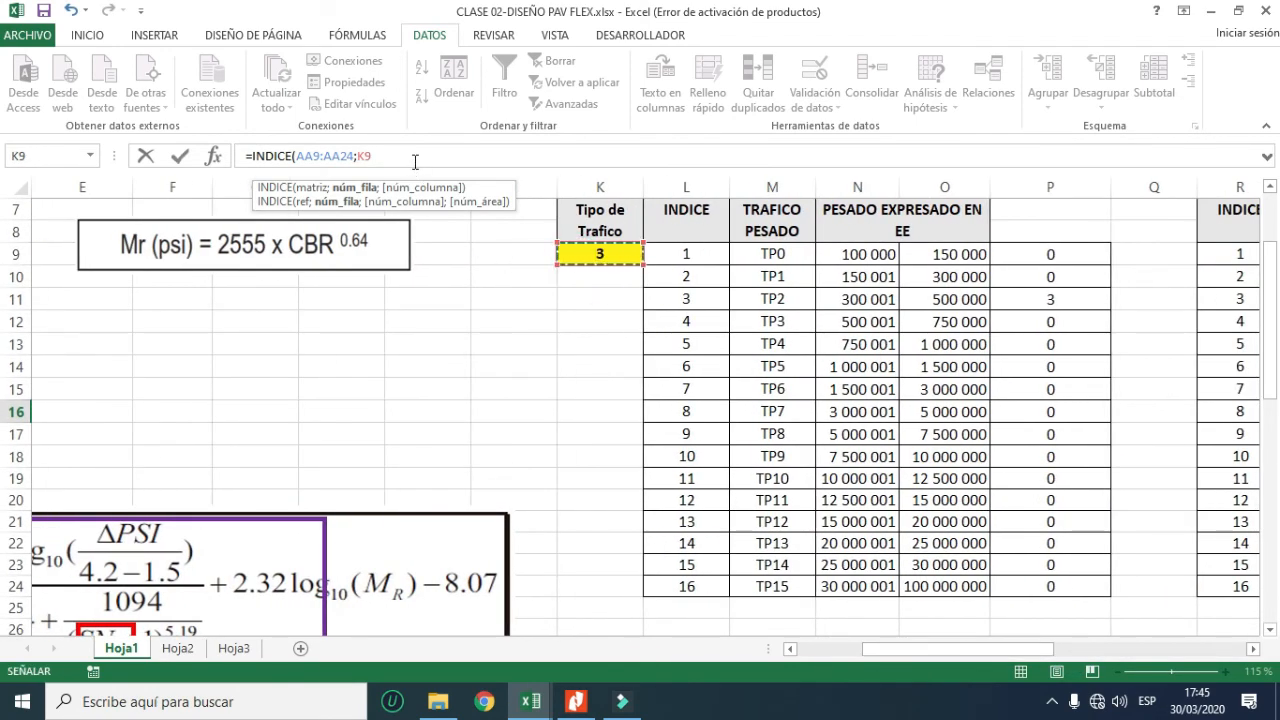
text(;)
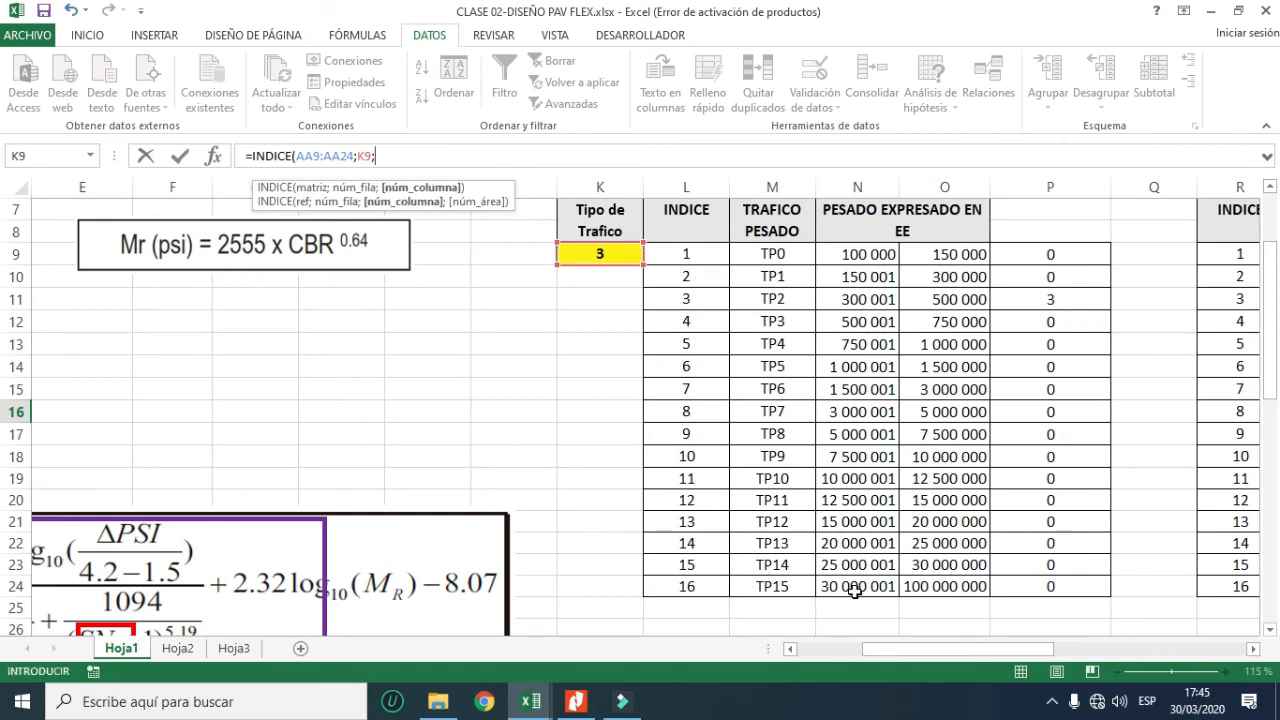
drag(924, 650, 1145, 648)
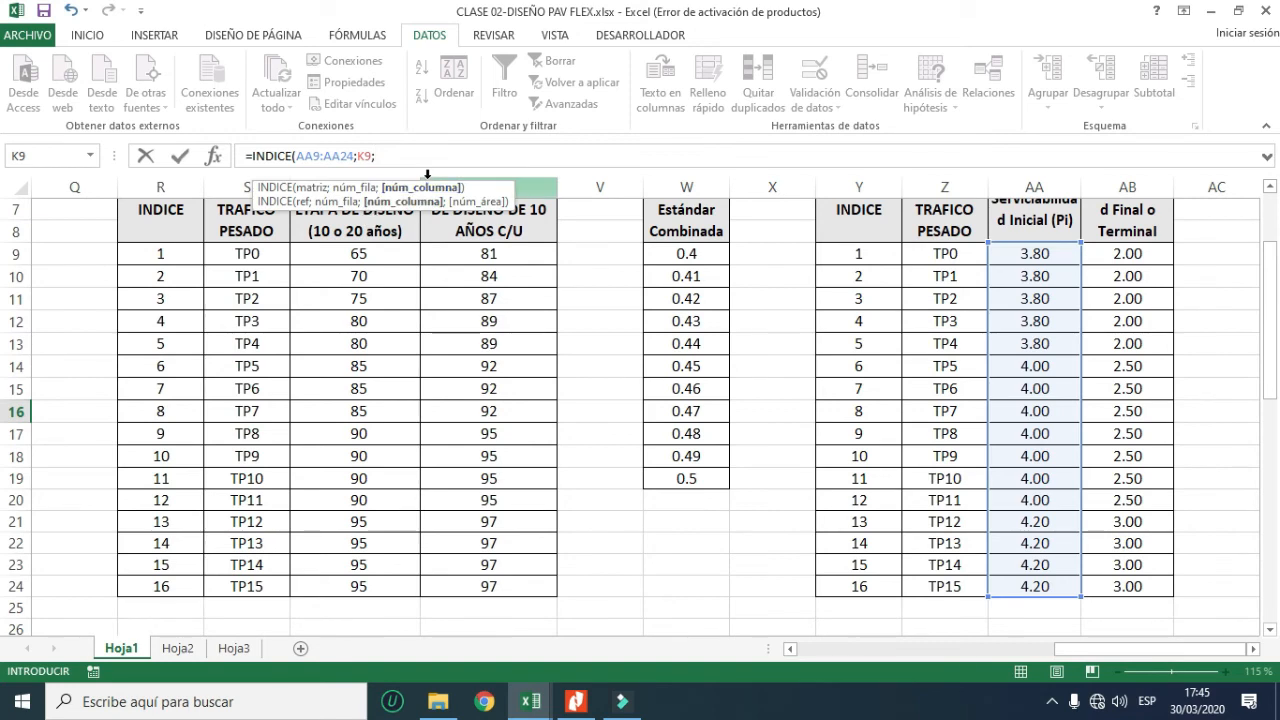
key(Return)
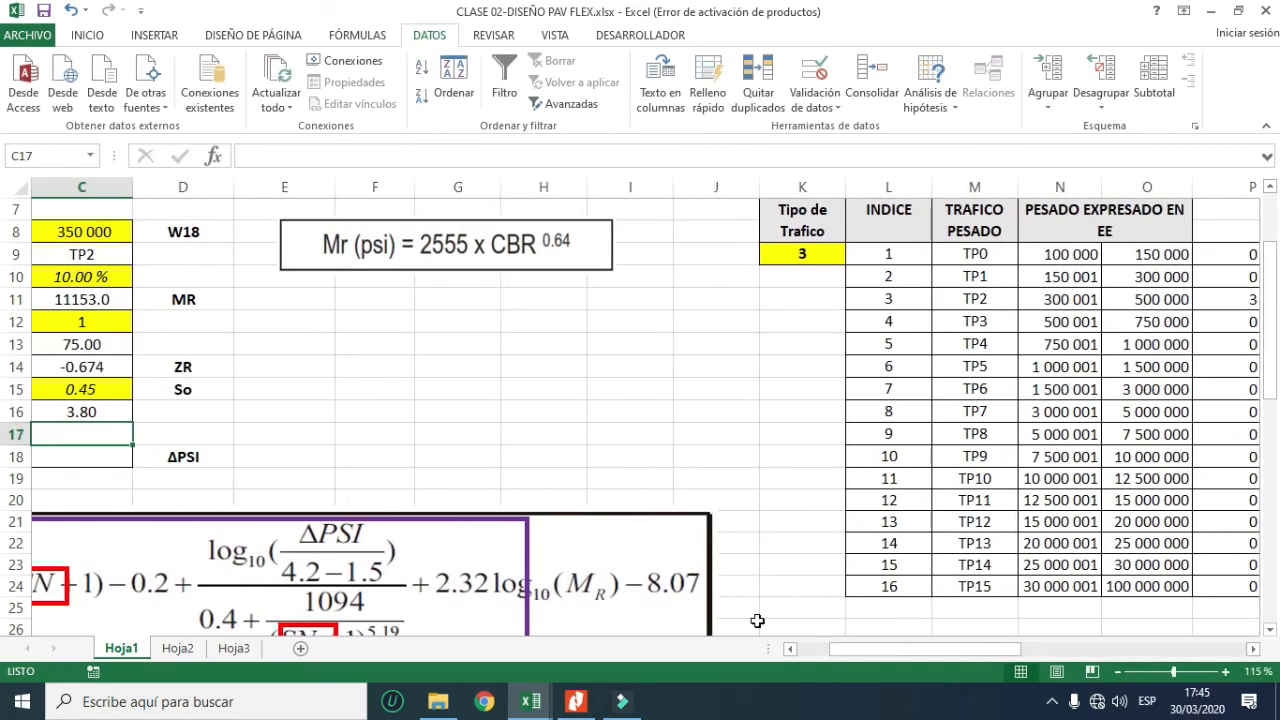
drag(850, 648, 782, 661)
click(563, 420)
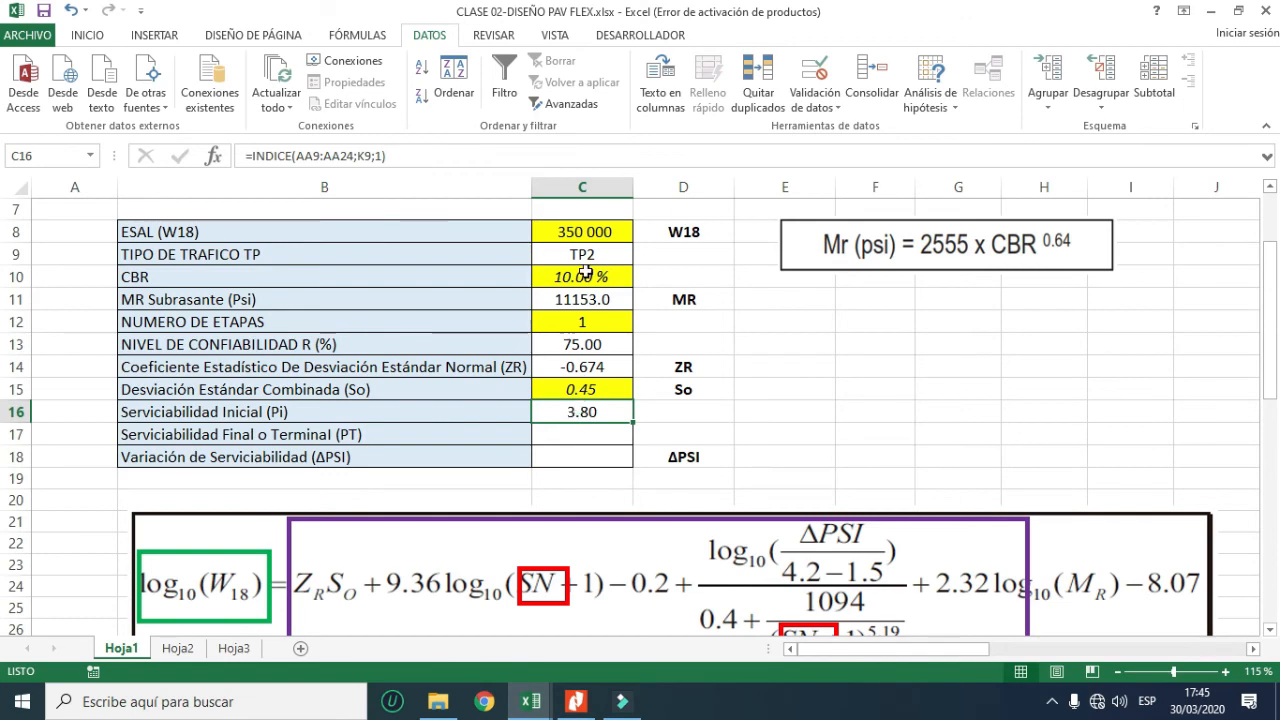
drag(900, 648, 1230, 615)
drag(863, 277, 963, 298)
click(934, 302)
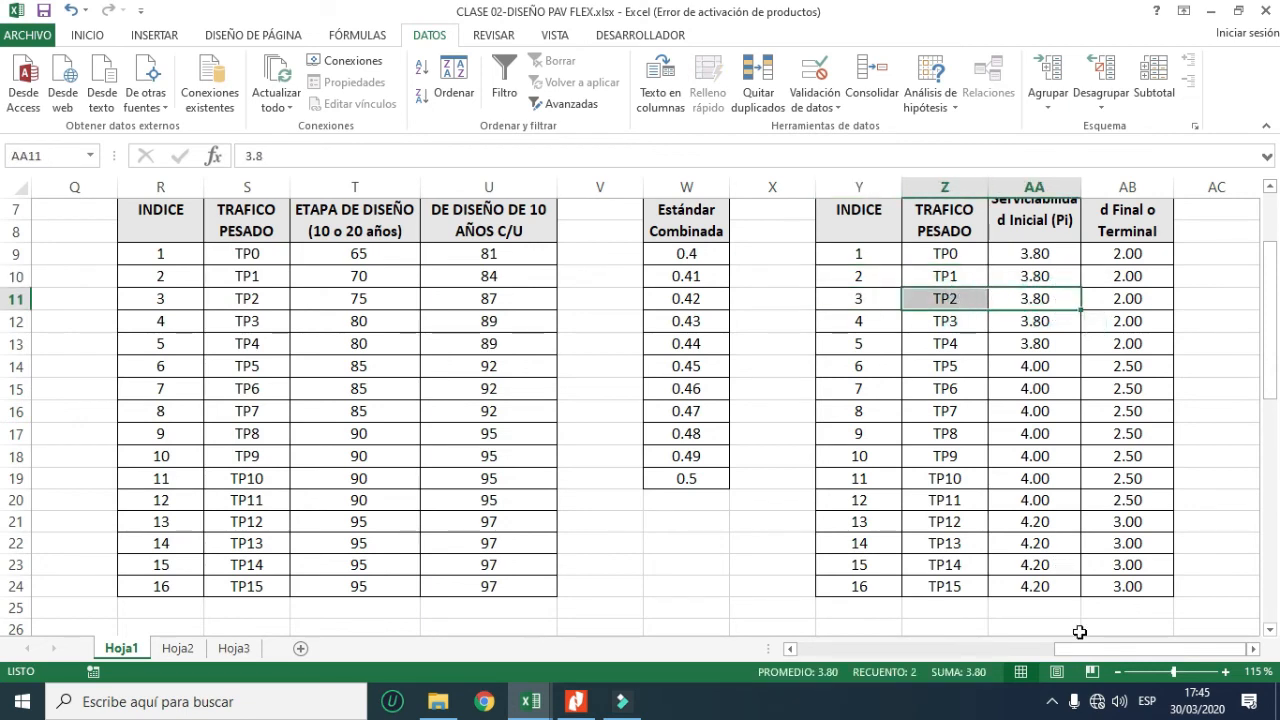
- Start an INDICE formula in C17 for the final serviceability (PT), with AB9:AB24 as its array
drag(1080, 648, 810, 643)
click(576, 442)
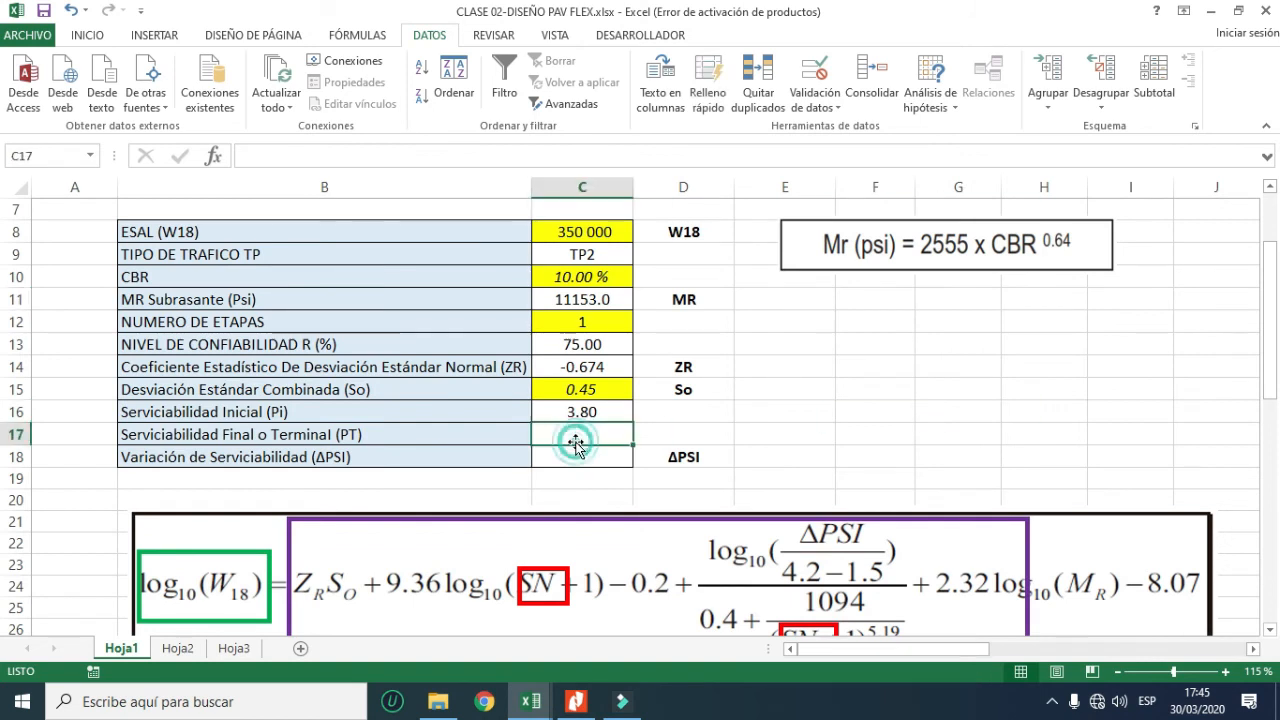
text(=)
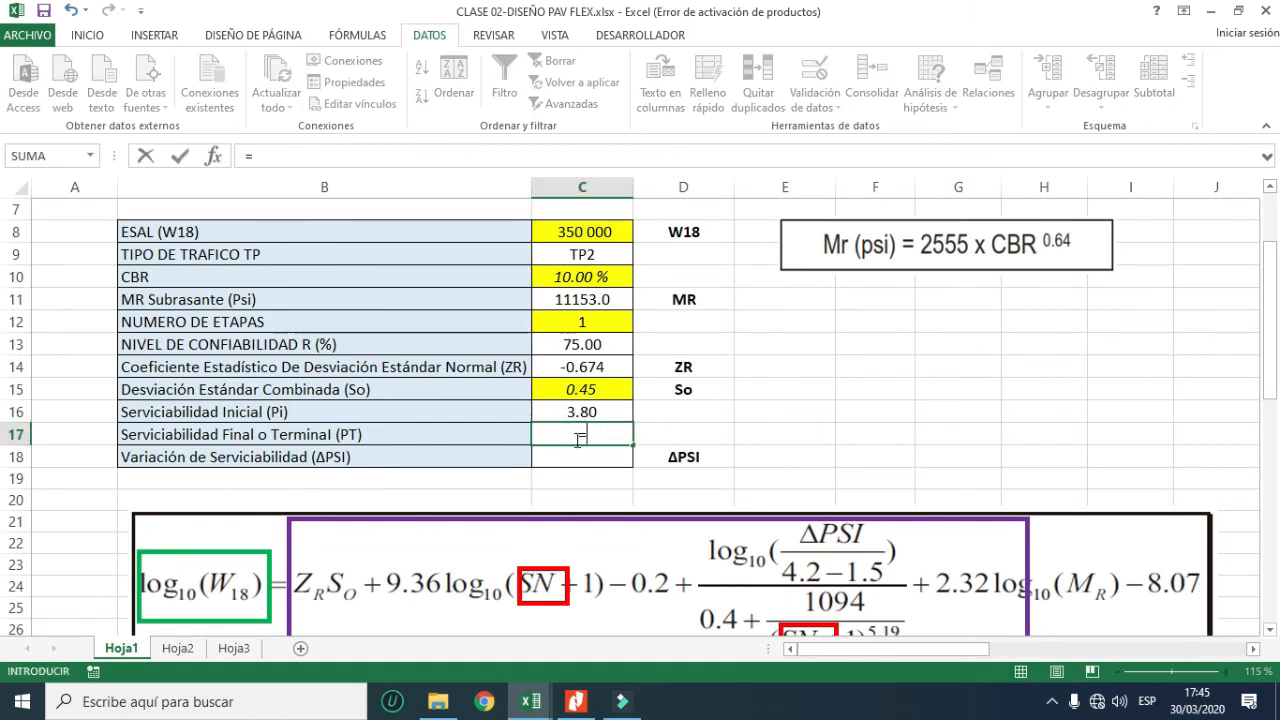
text(ind)
key(Tab)
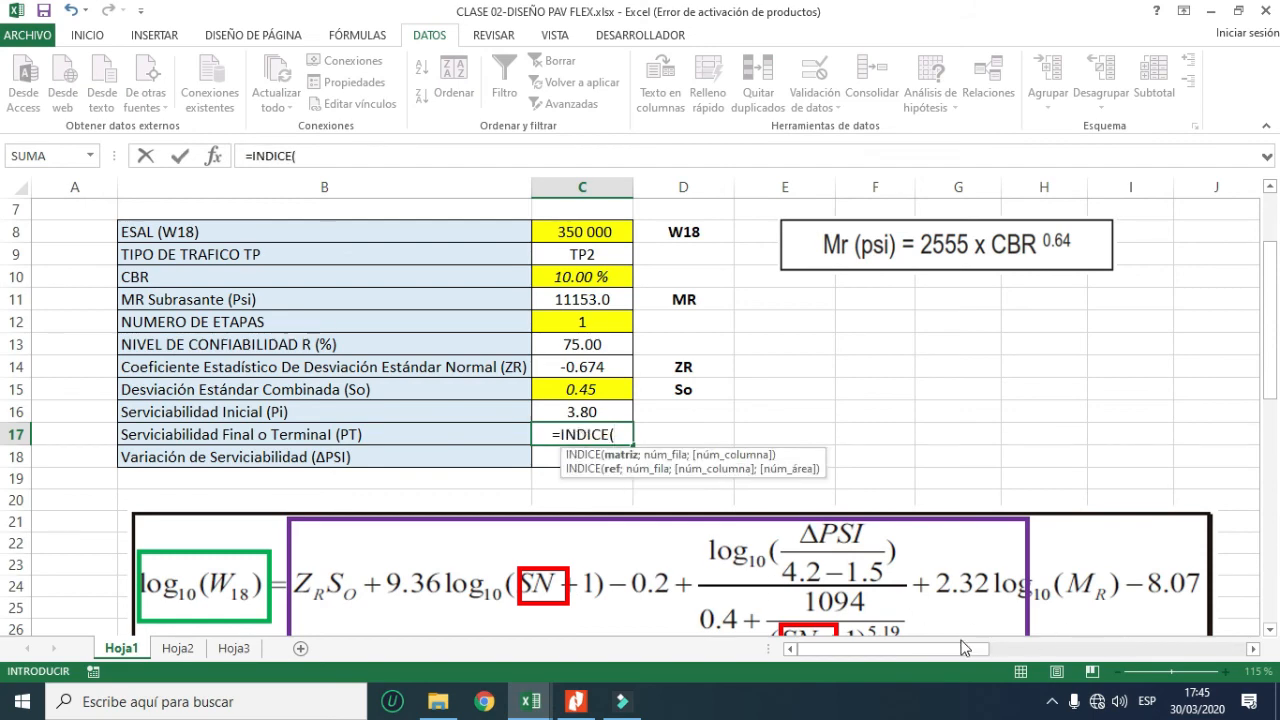
drag(963, 648, 1222, 648)
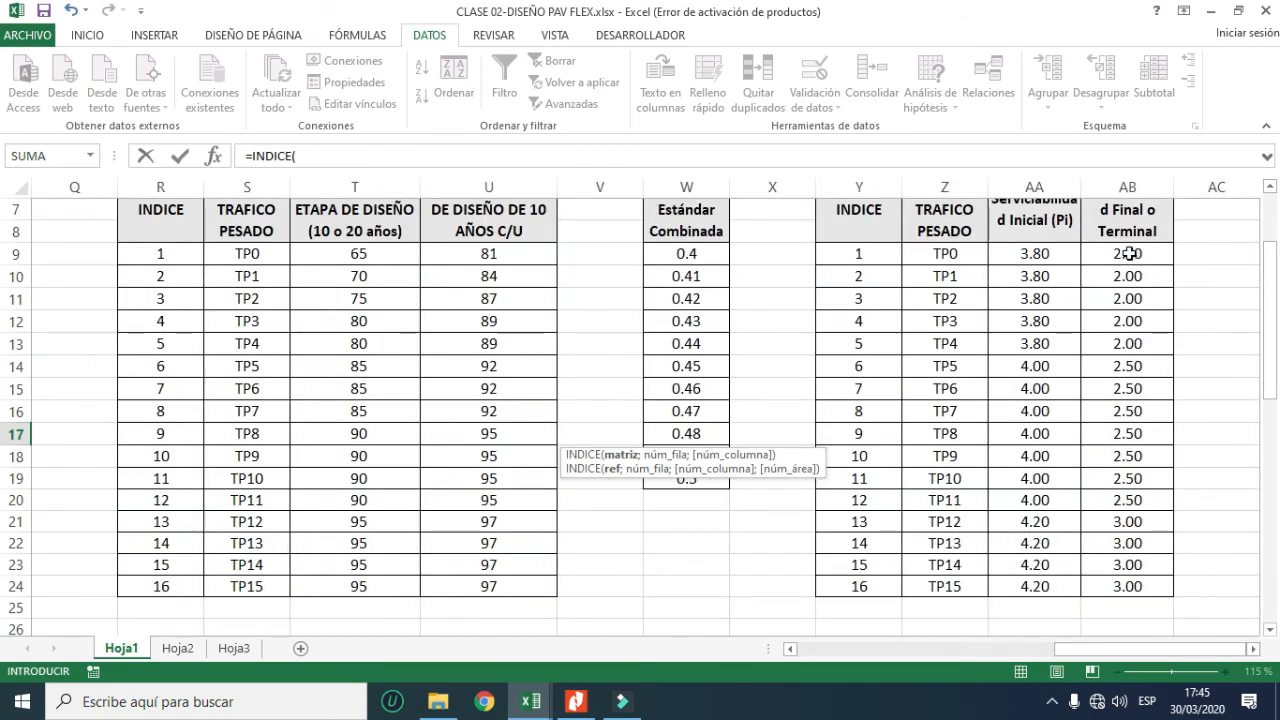
drag(1128, 253, 1128, 594)
click(517, 157)
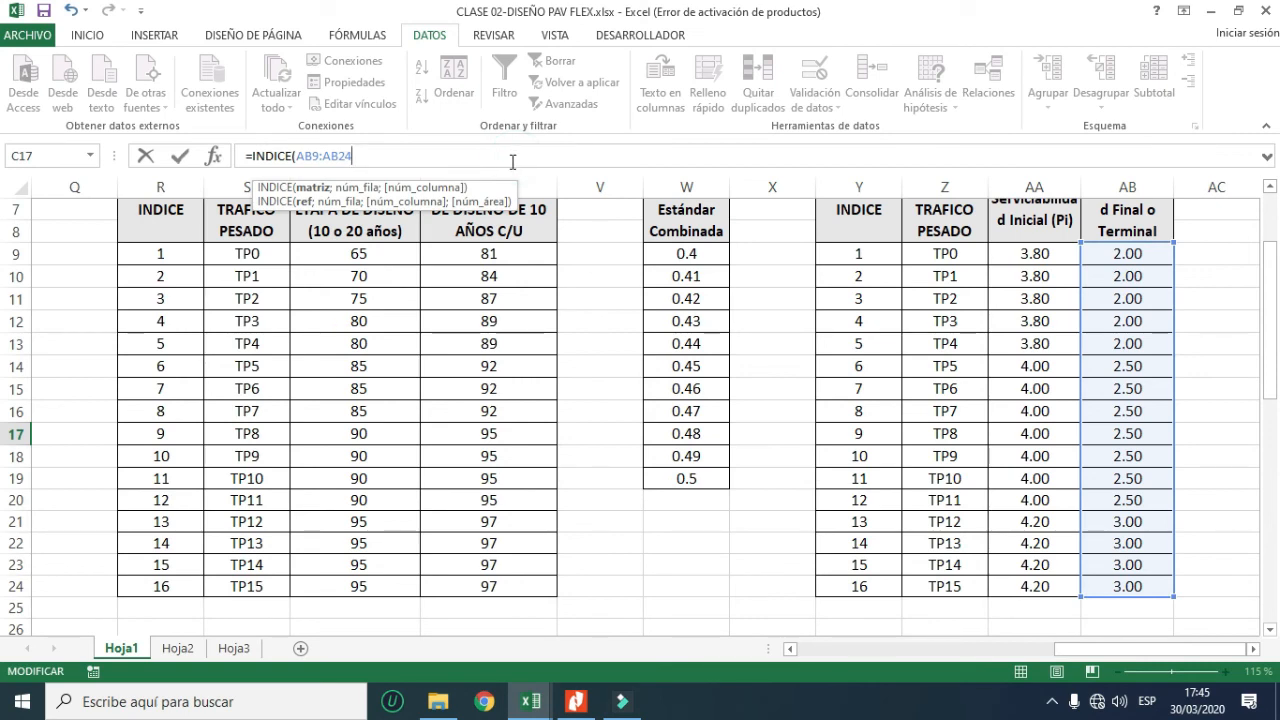
text(;)
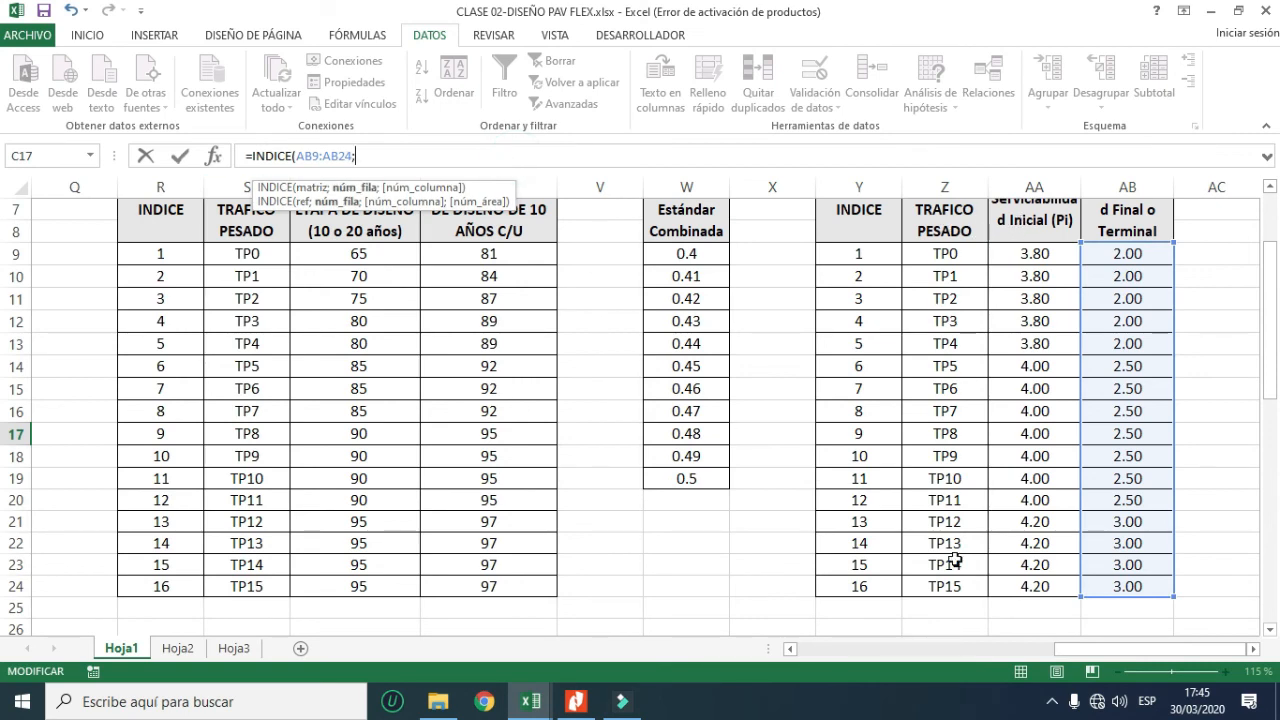
- Complete the C17 formula as =INDICE(AB9:AB24;K9;1), using the traffic type index in K9 as the row number
drag(1090, 649, 943, 651)
click(338, 252)
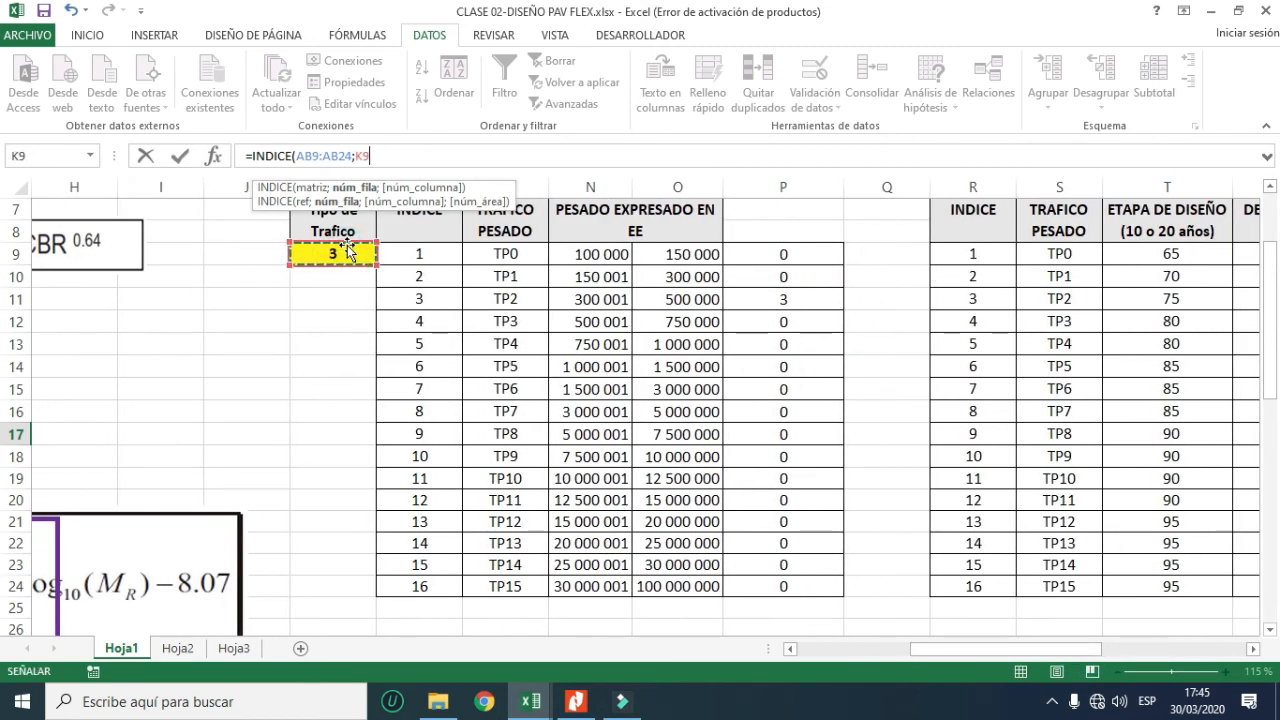
text(;)
drag(950, 651, 1119, 650)
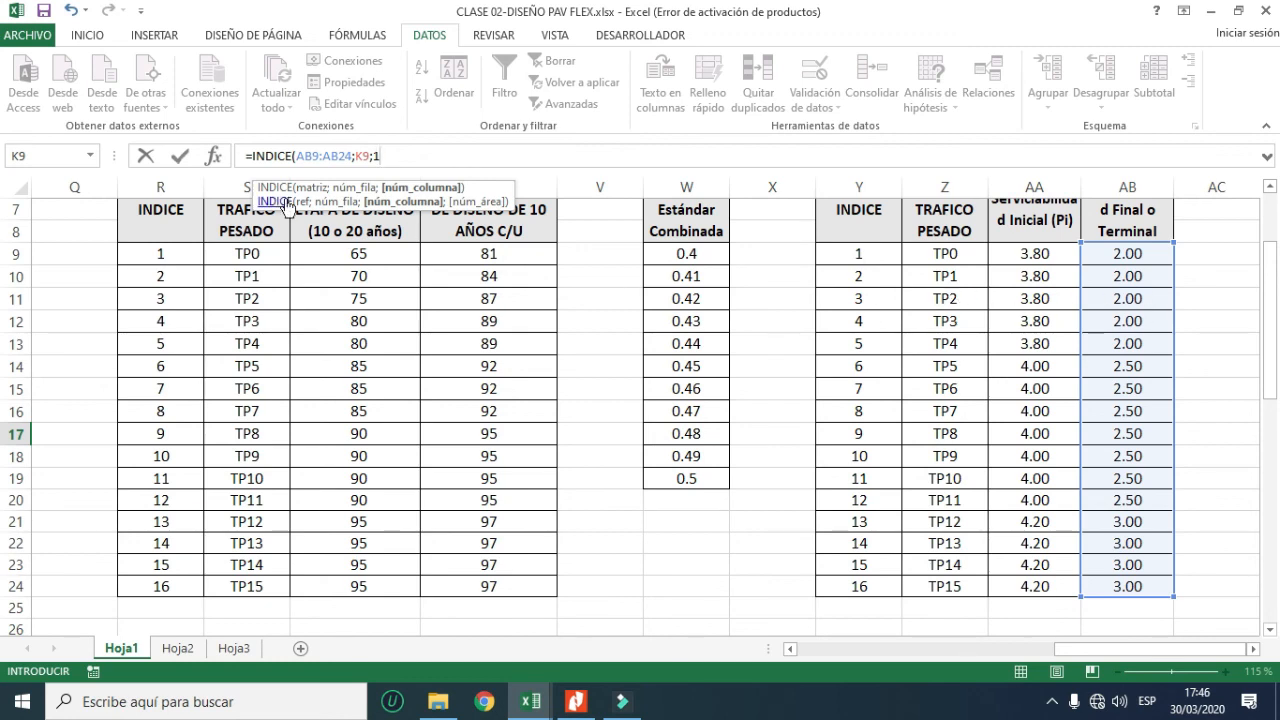
key(Return)
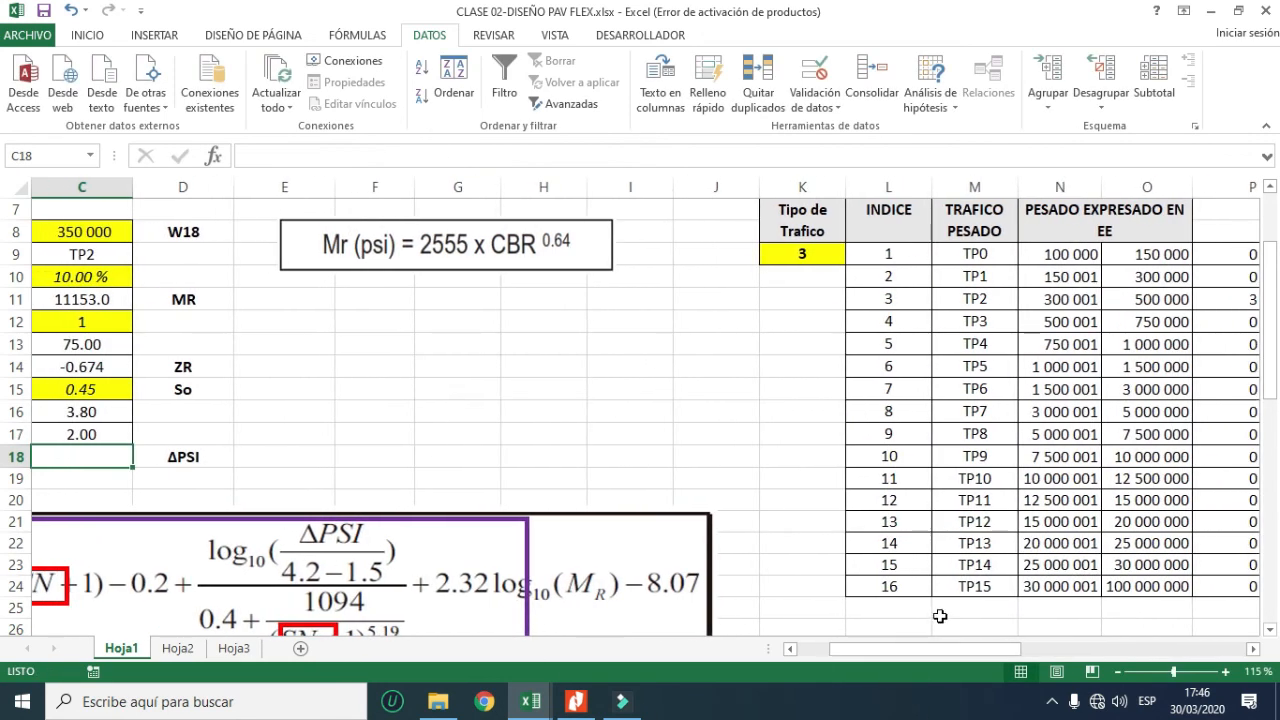
drag(932, 650, 894, 653)
click(582, 436)
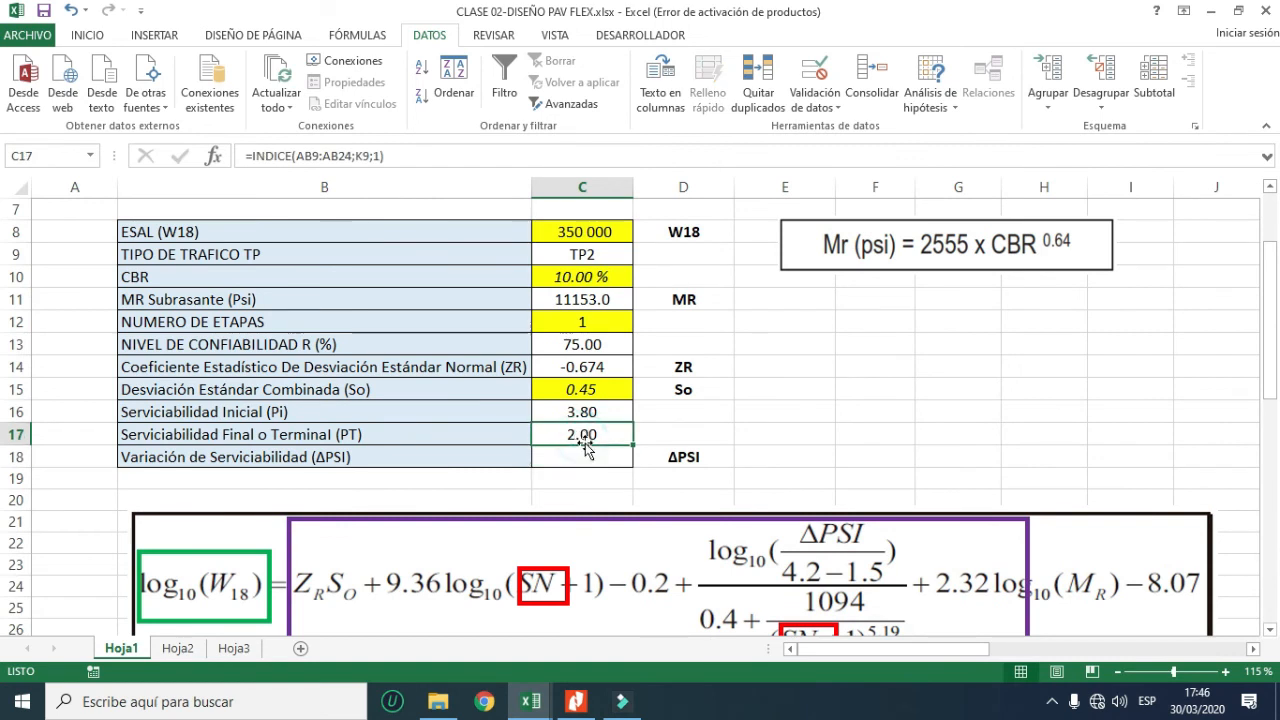
- Calculate the serviceability variation (ΔPSI) in C18 with the formula =C16-C17
click(302, 459)
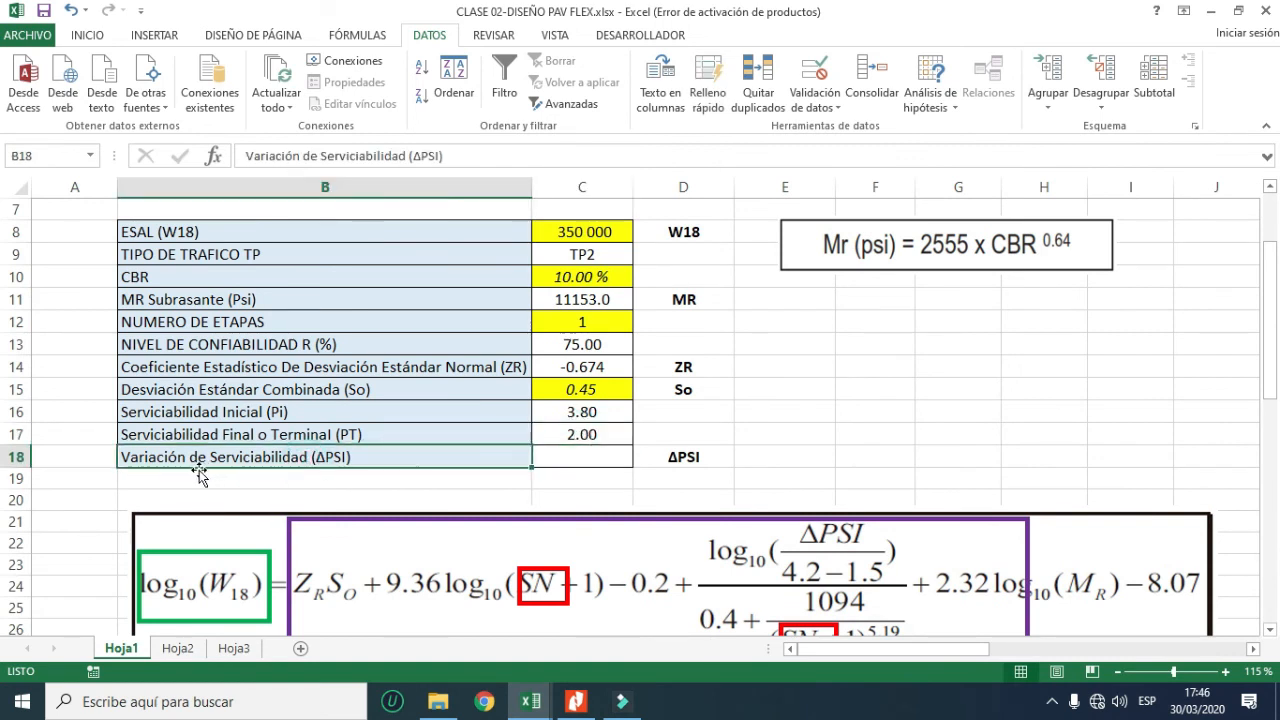
click(600, 456)
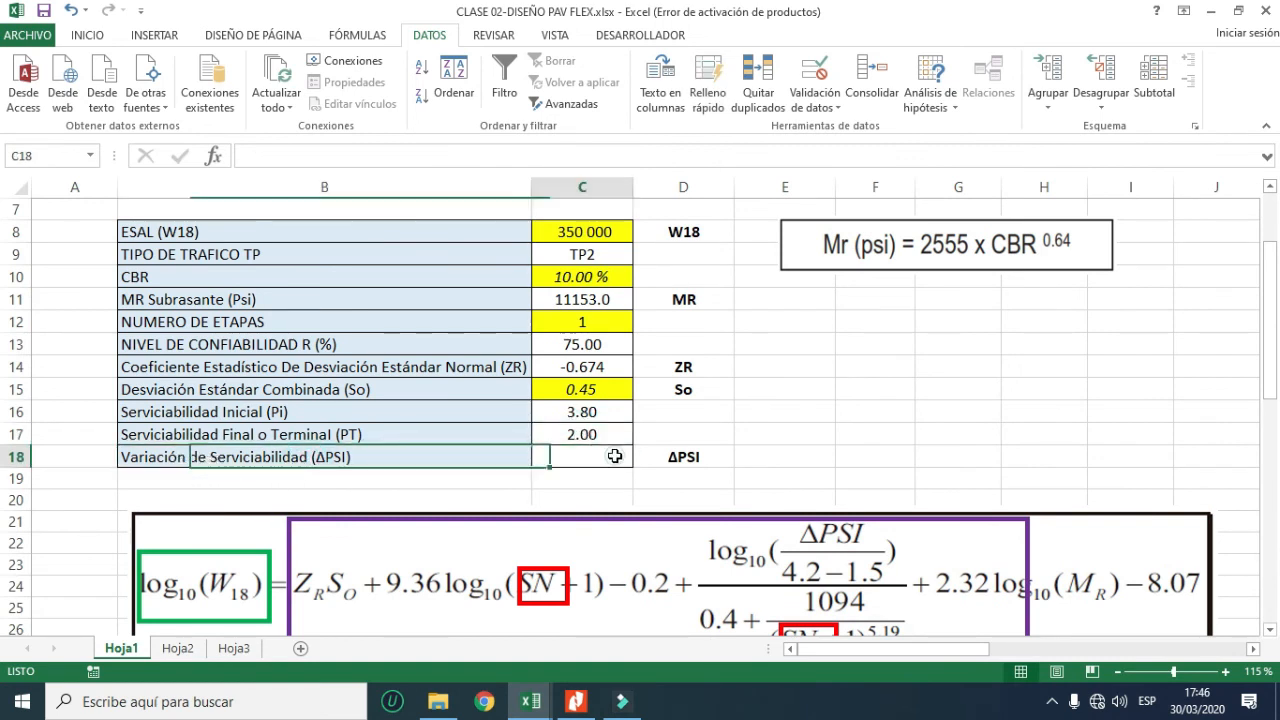
text(=)
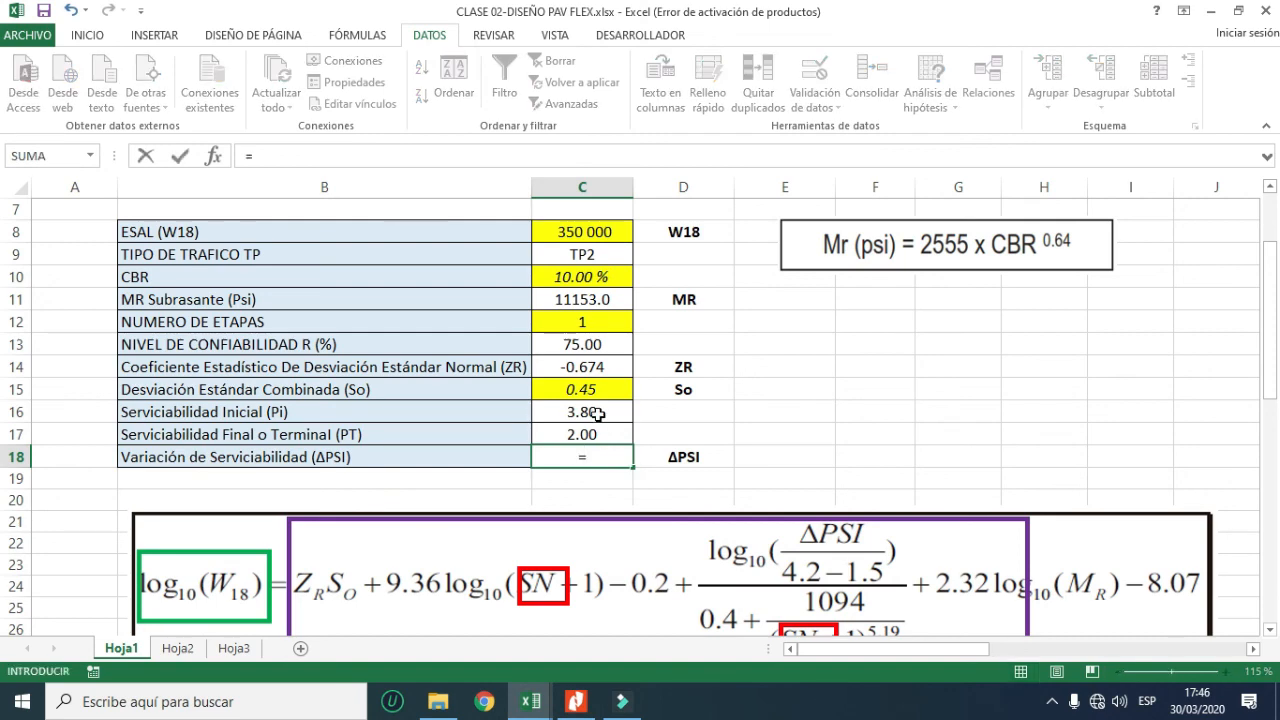
click(597, 413)
text(-)
click(588, 436)
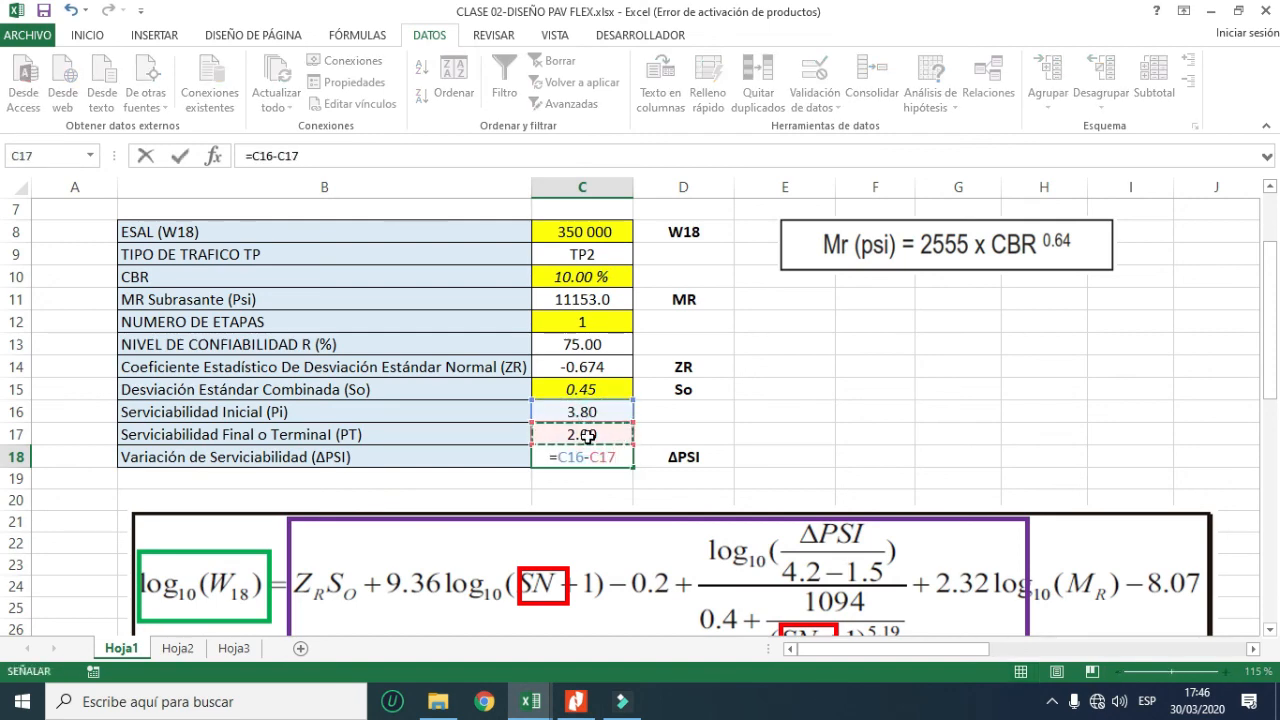
key(Return)
- Review the design parameters in B8:C18, then the AASHTO equation and the required structural number (SNR) block starting at C30
click(856, 390)
scroll(778, 438, up, 1)
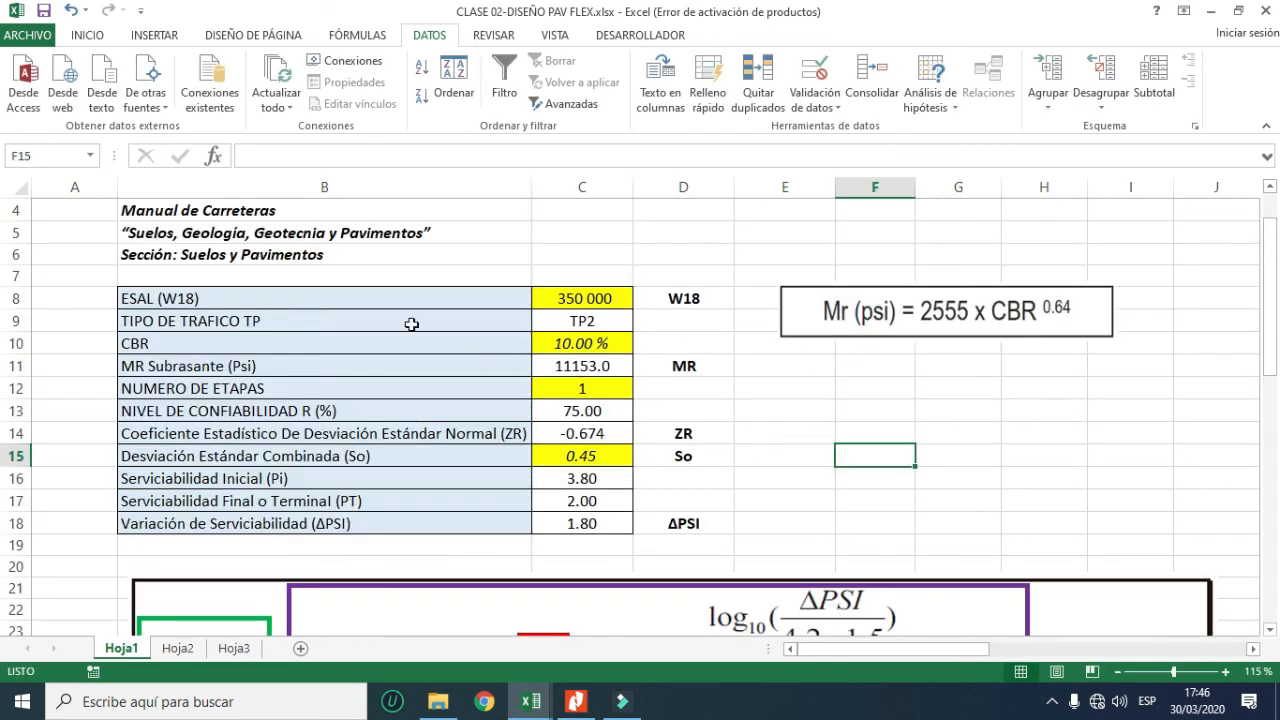
drag(281, 290, 560, 523)
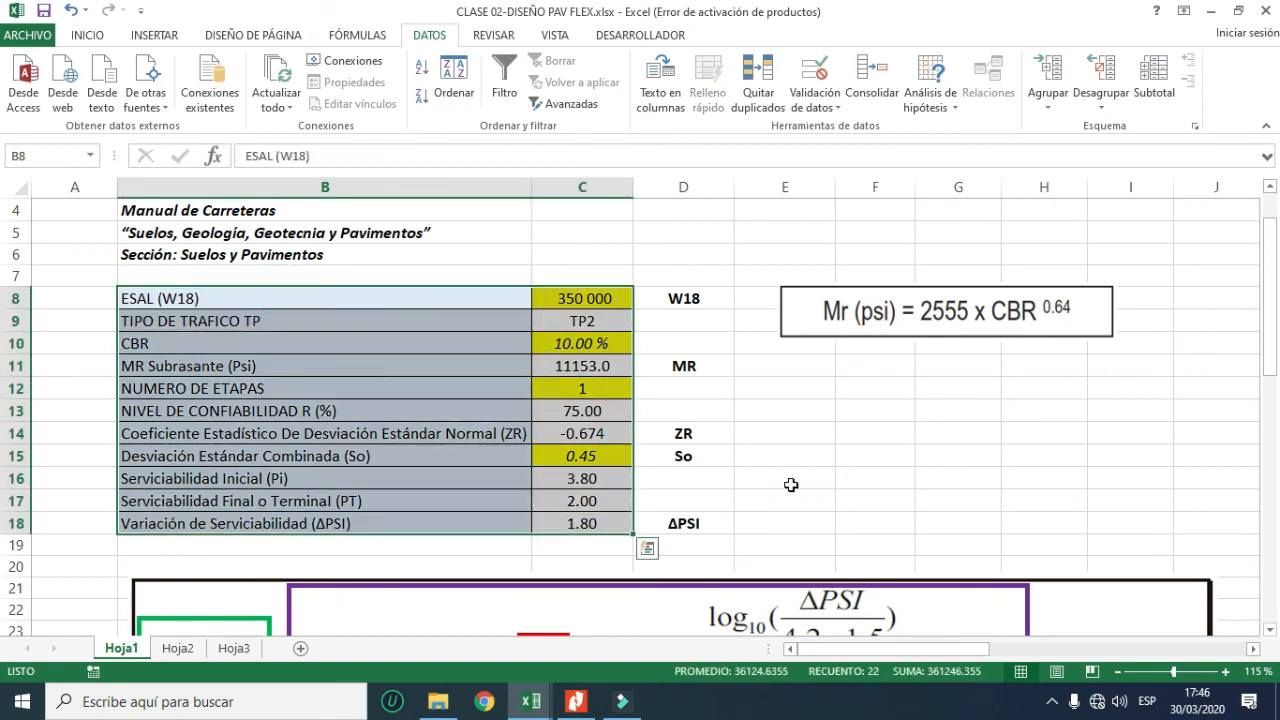
click(818, 457)
scroll(640, 300, down, 1)
scroll(700, 286, up, 1)
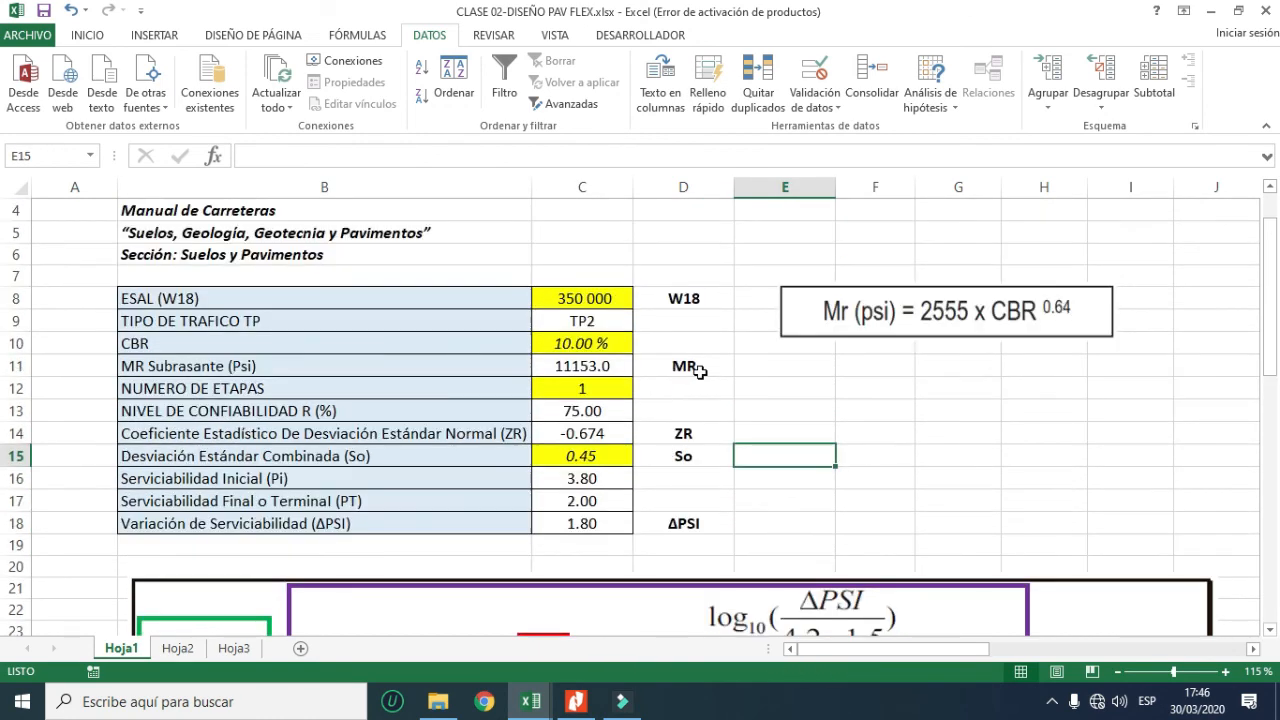
scroll(700, 372, down, 2)
scroll(700, 372, down, 4)
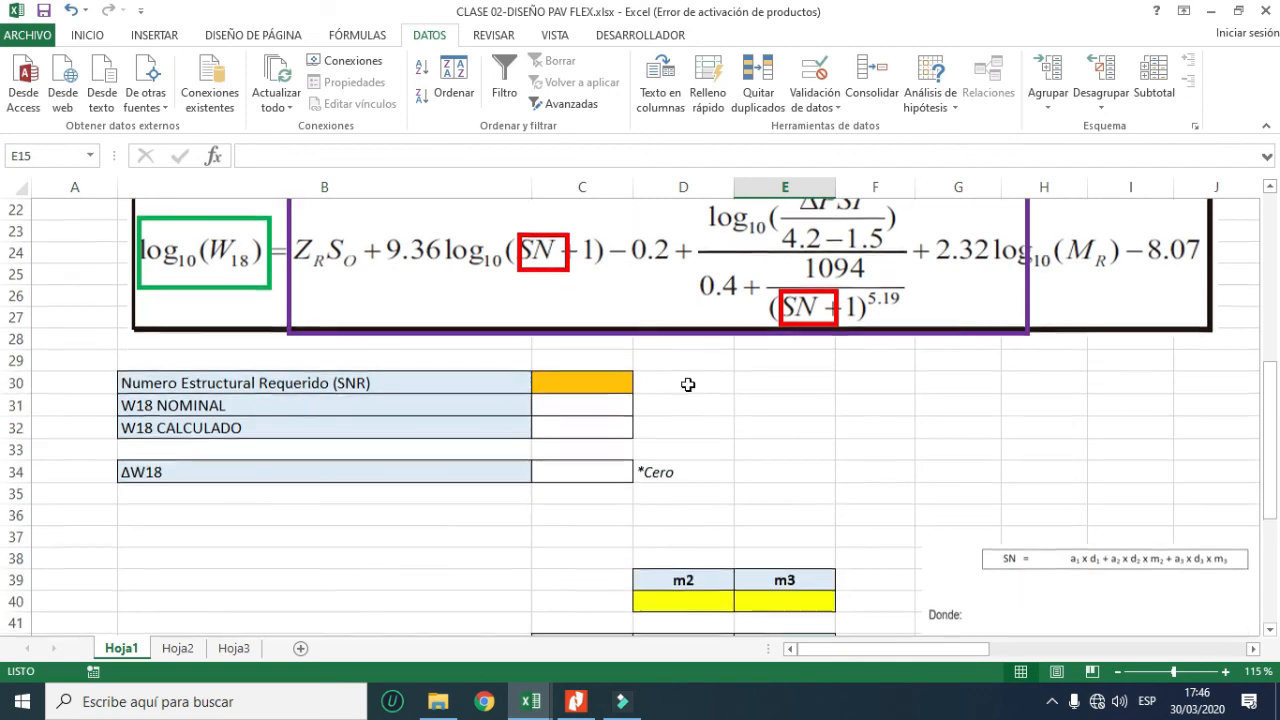
click(585, 389)
scroll(749, 429, up, 2)
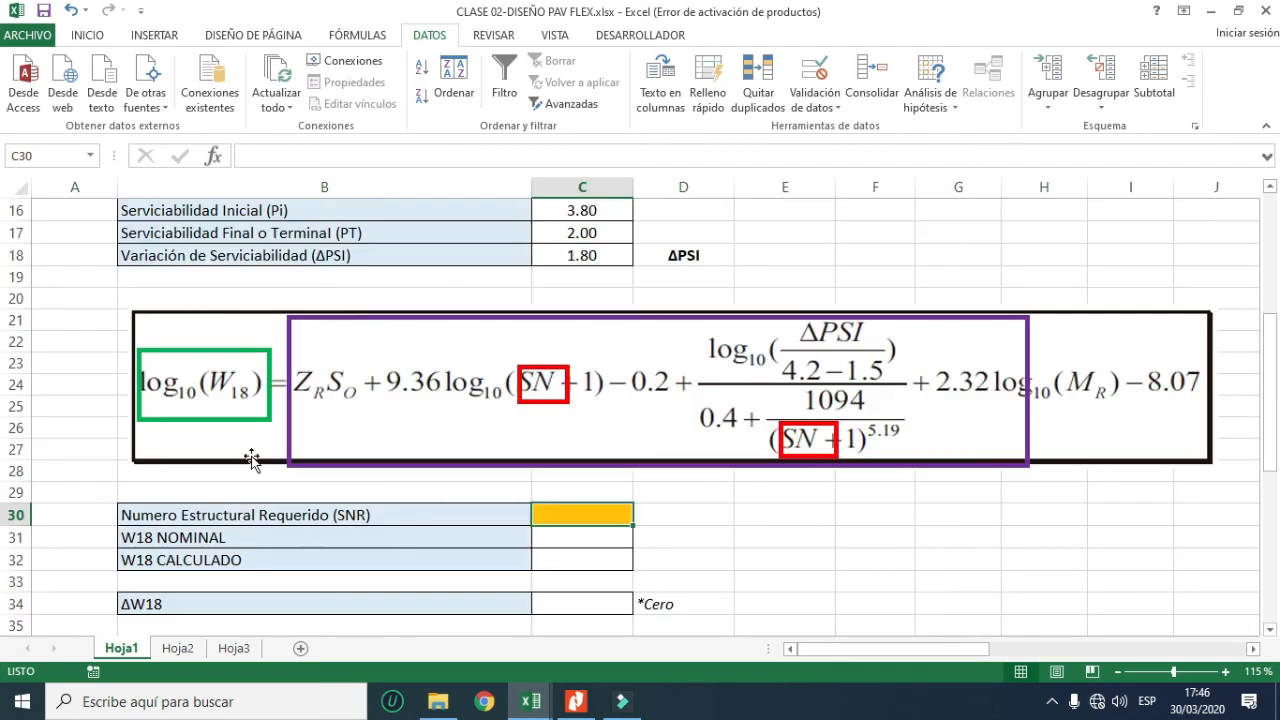